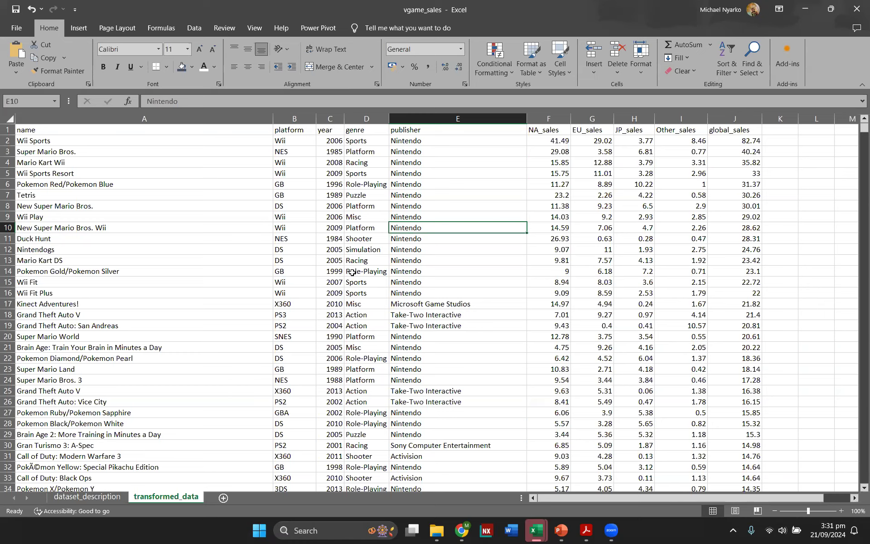
click(295, 239)
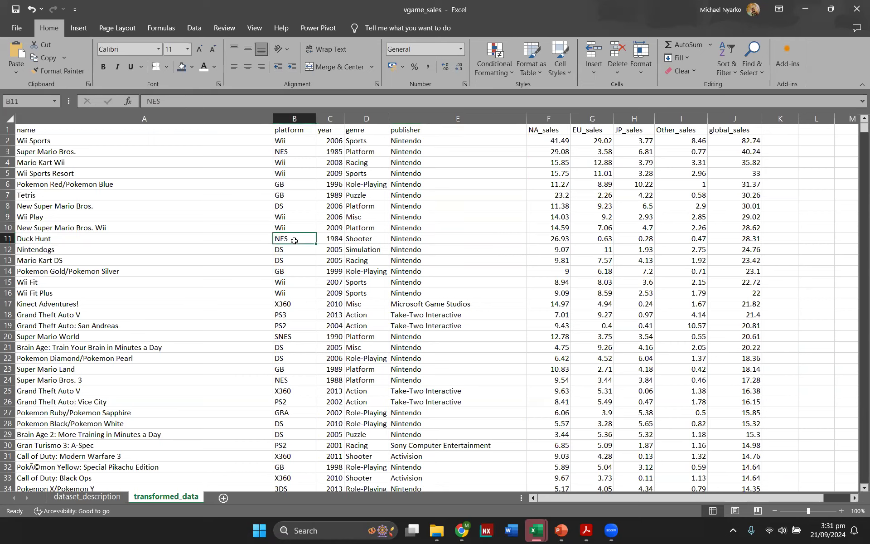
key(ctrl+a)
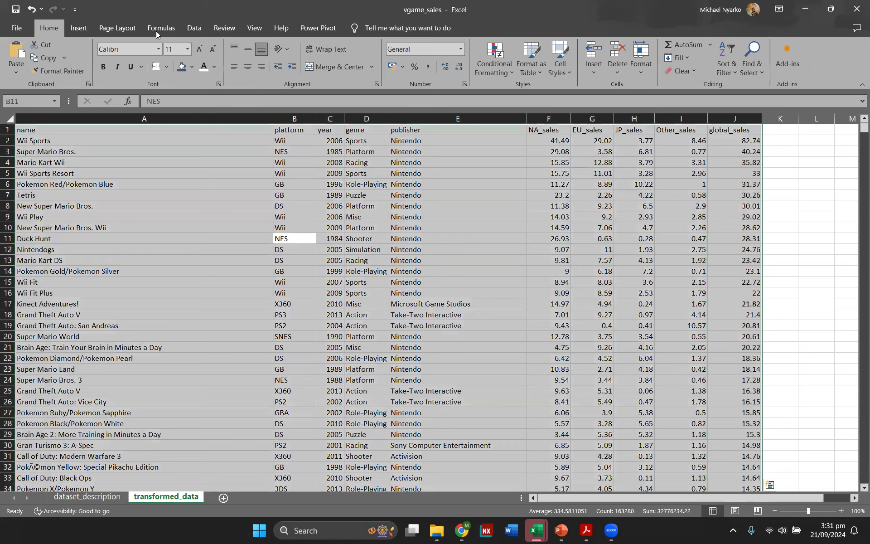
click(69, 28)
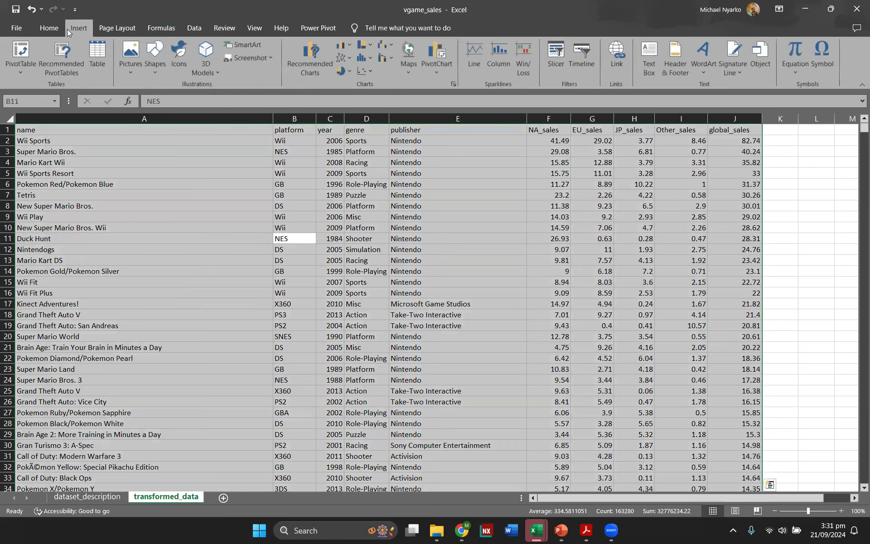
click(98, 55)
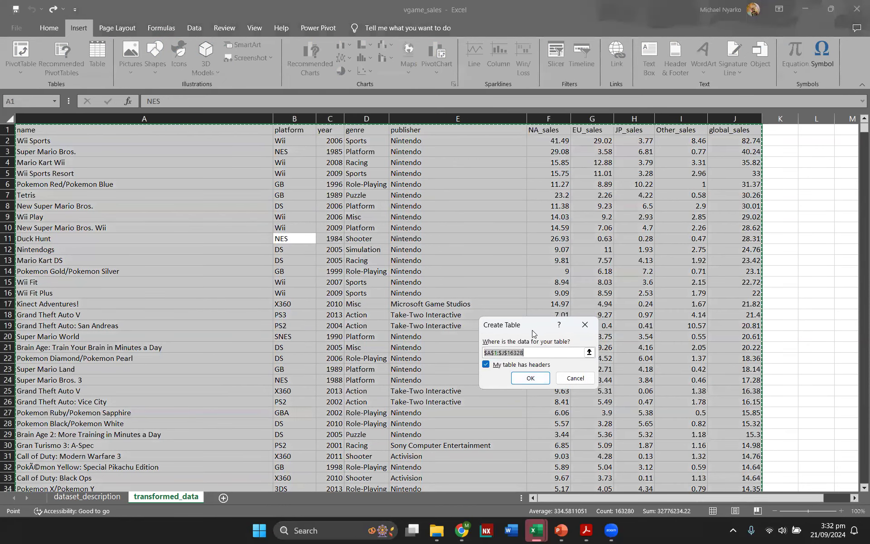
drag(529, 329, 464, 249)
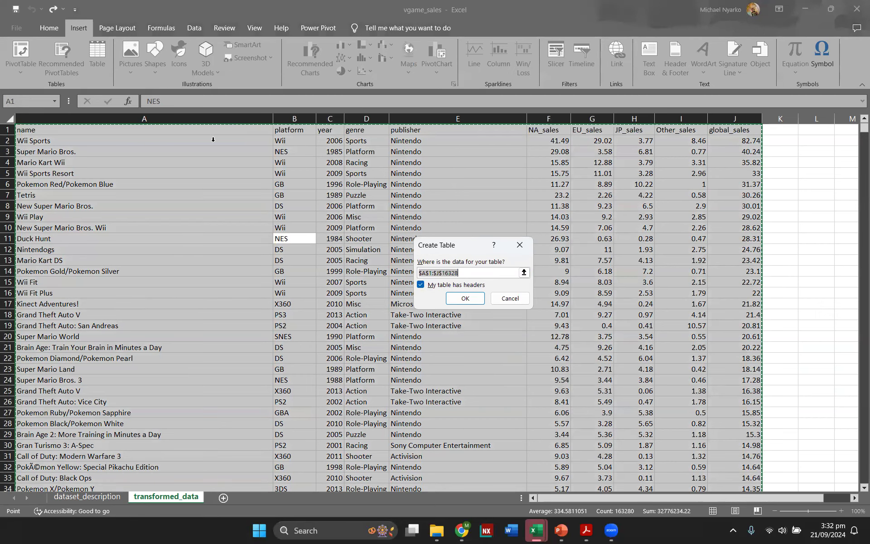
key(Escape)
click(163, 195)
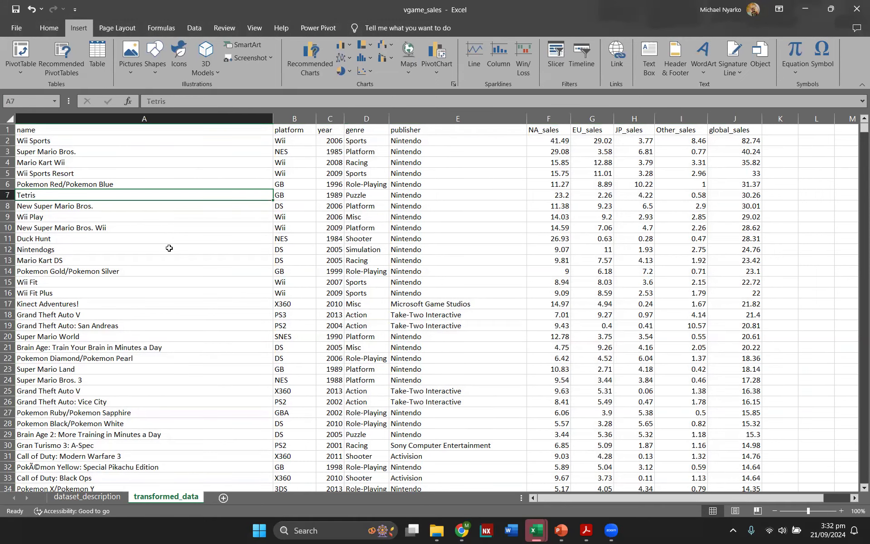
Step: Convert the video game sales data into a formatted table with headers
key(ctrl+t)
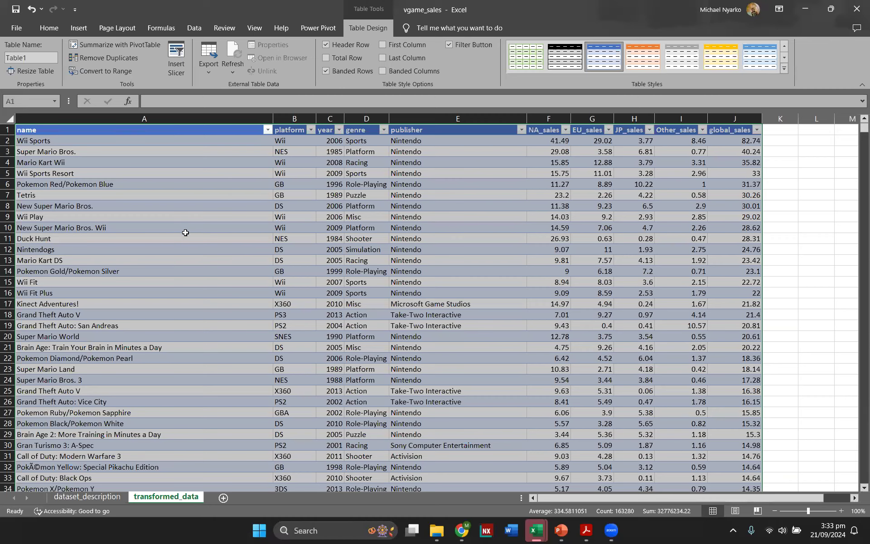
click(816, 271)
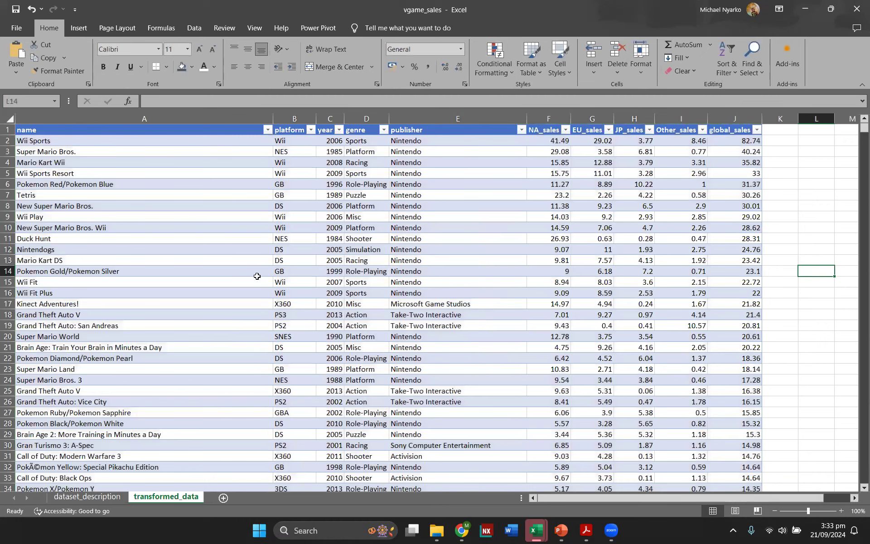
Step: Rename the table as video_games
click(289, 281)
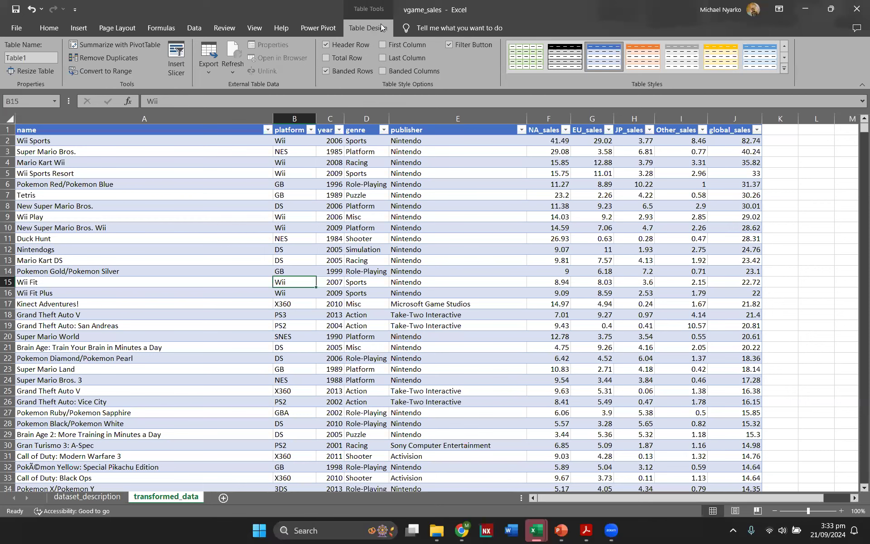
click(30, 58)
text(video_games)
key(Return)
click(456, 303)
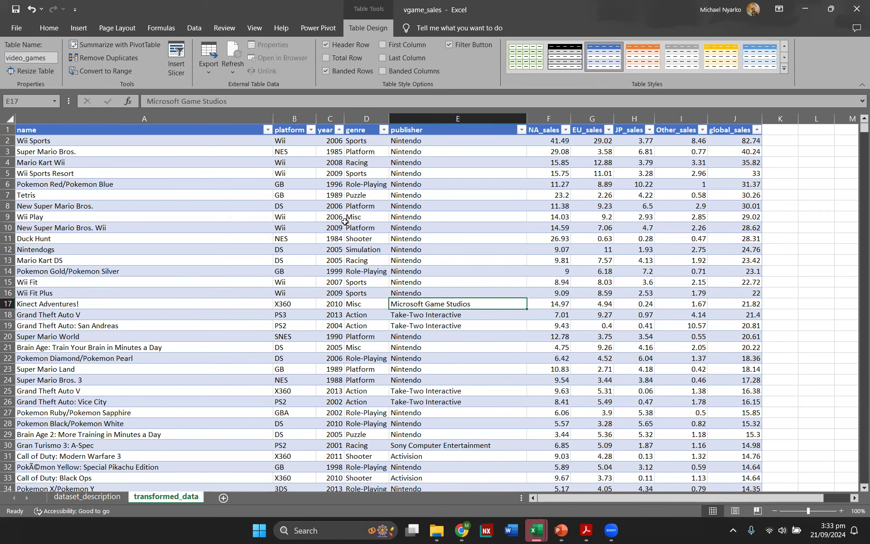
Step: Filter the genre column to show only Sports games
click(382, 131)
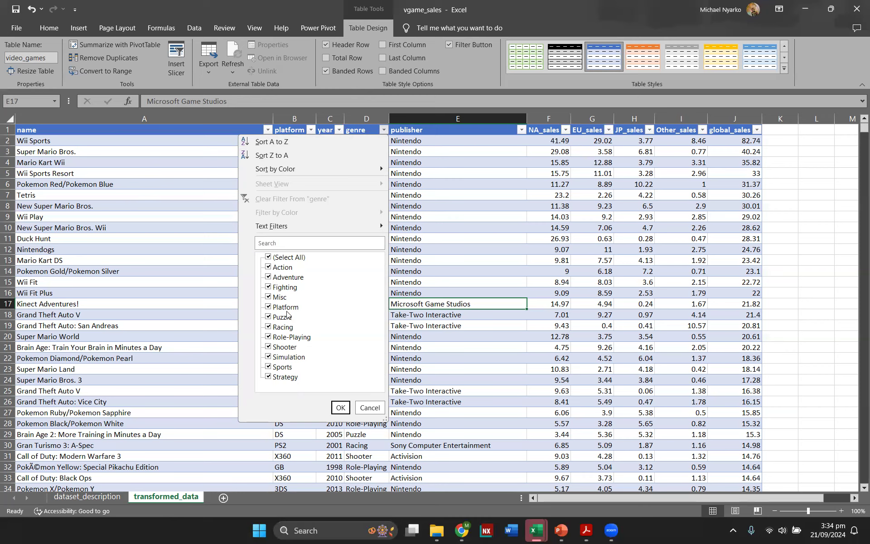
click(267, 258)
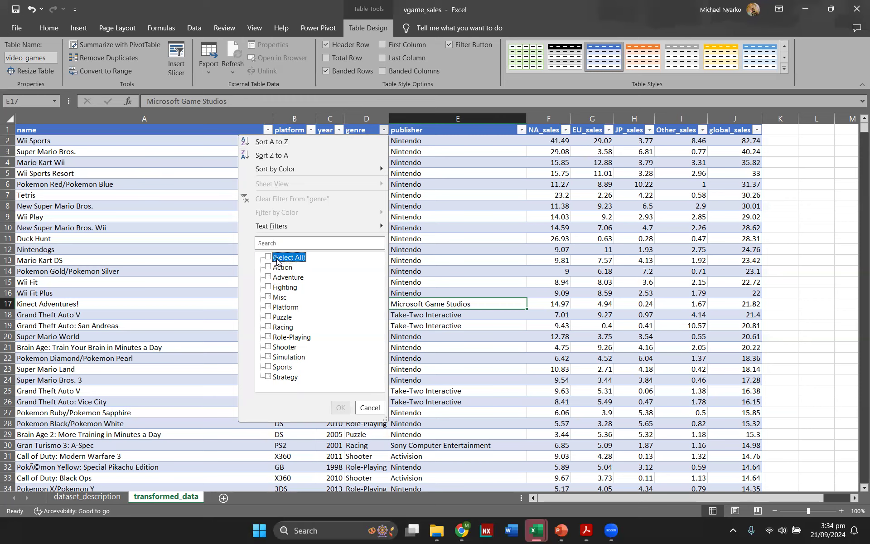
click(269, 367)
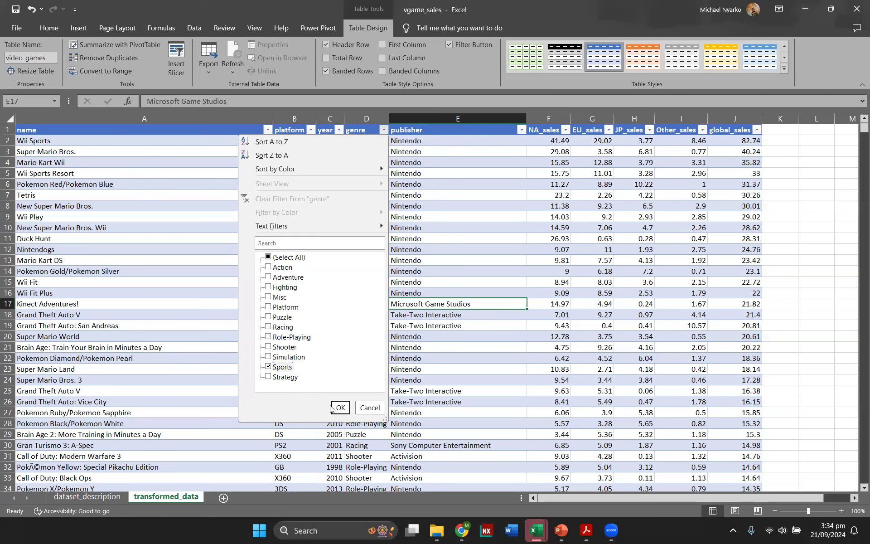
click(340, 407)
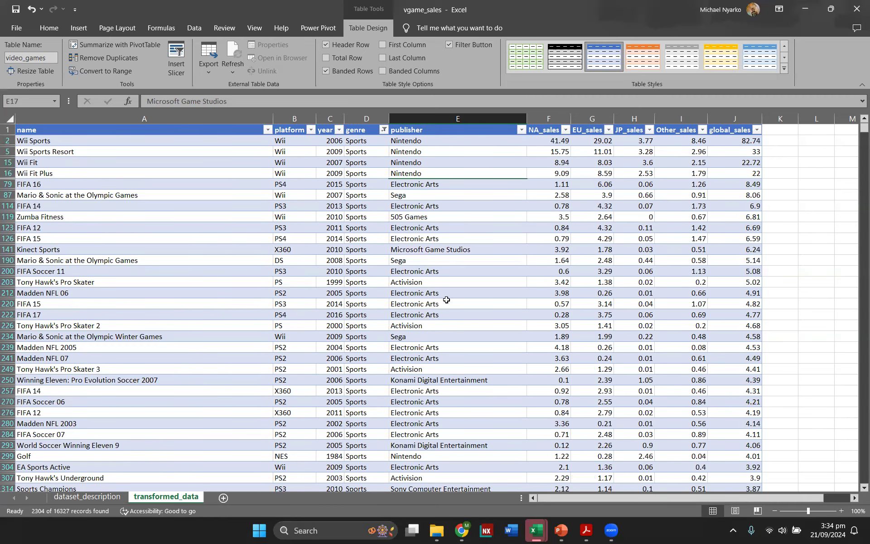
scroll(566, 213, down, 2)
scroll(565, 211, up, 3)
Step: Clear the filter from the genre column to show all rows again
click(384, 130)
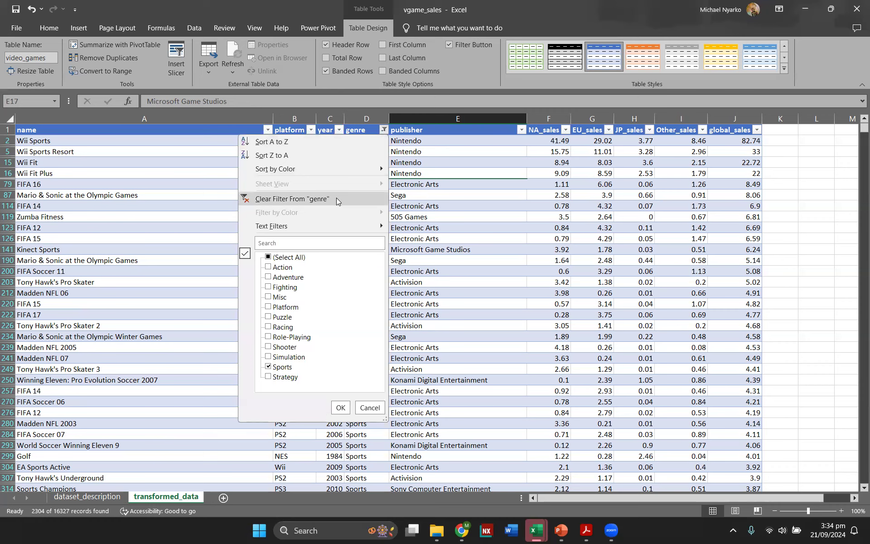
click(337, 199)
click(384, 131)
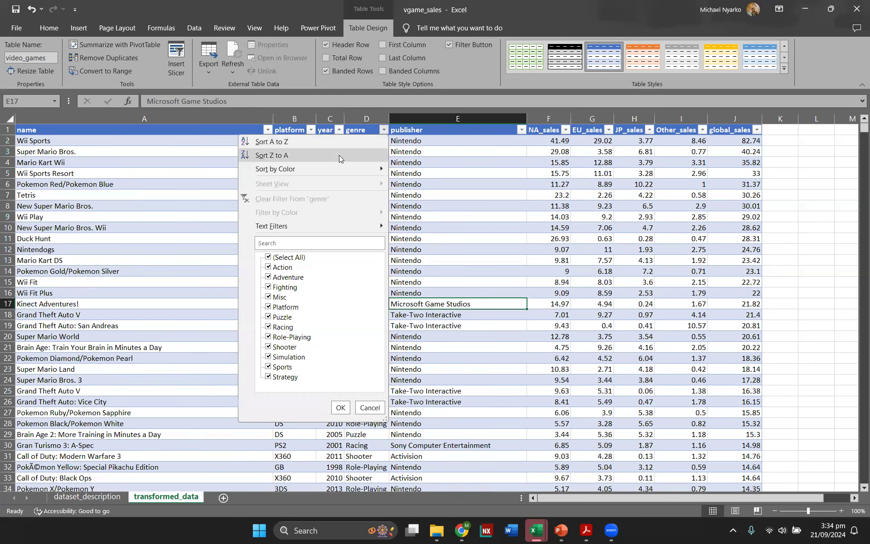
click(486, 202)
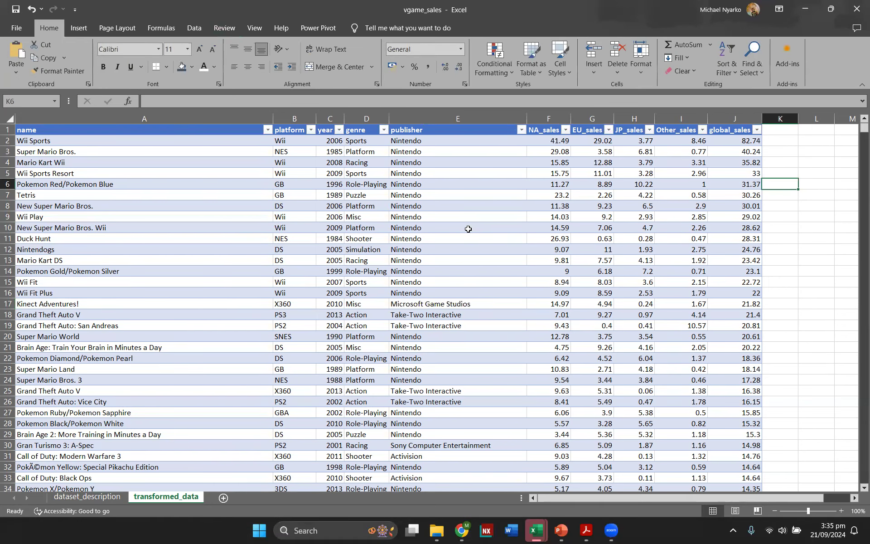
Step: Convert the table back to a normal range
click(468, 229)
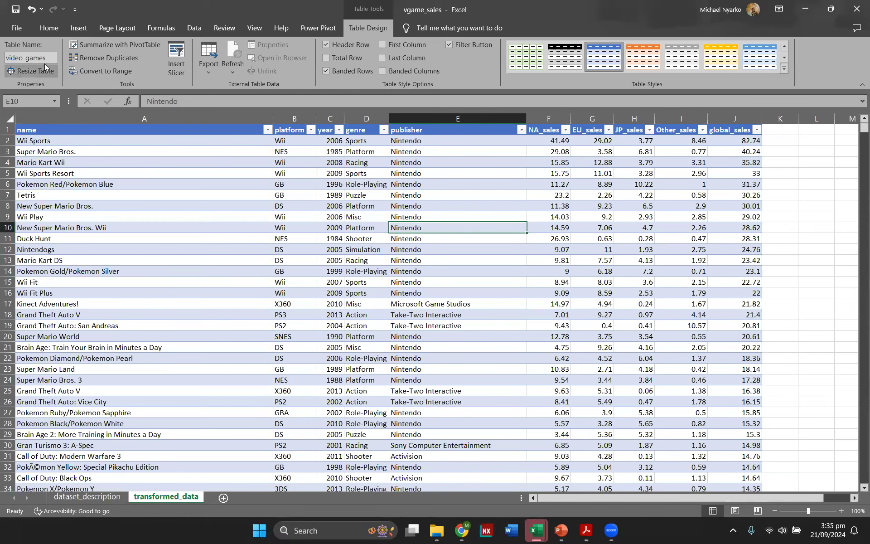
click(104, 71)
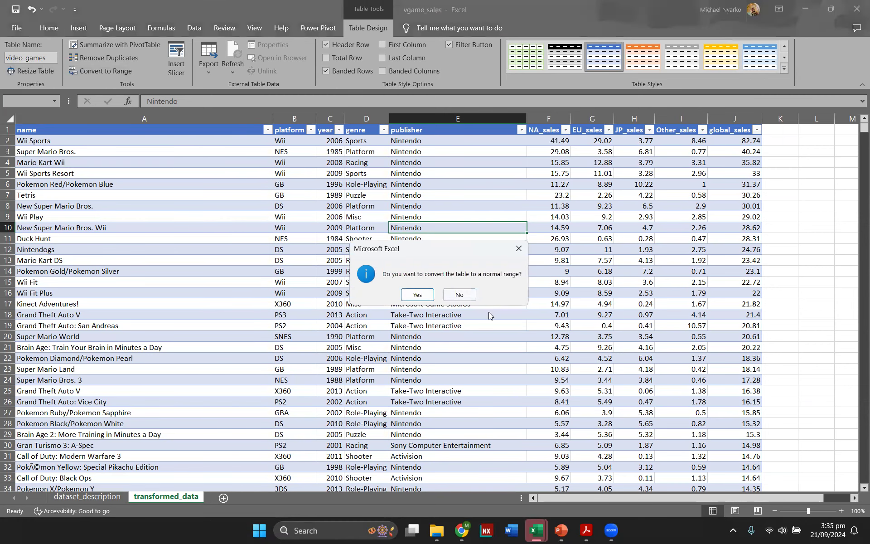
click(424, 294)
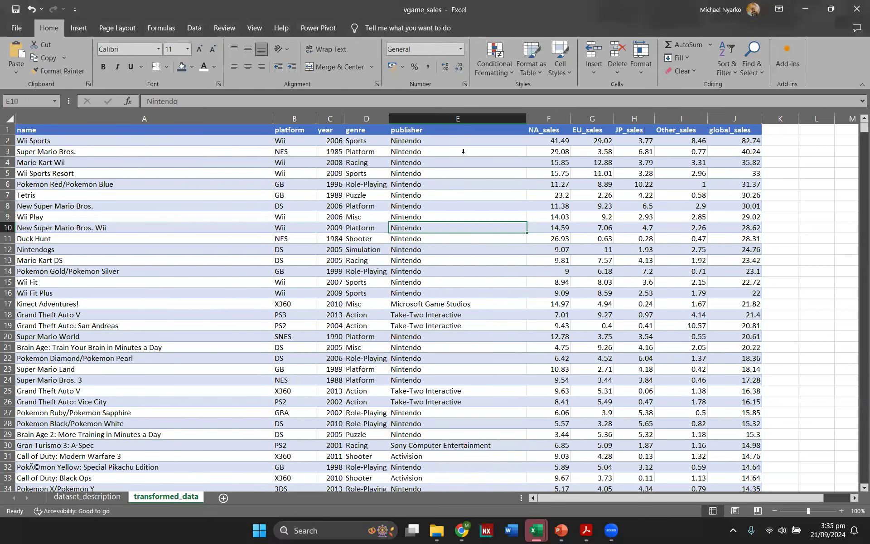
Step: Apply the Normal cell style to the entire data to remove the leftover table formatting
key(ctrl+a)
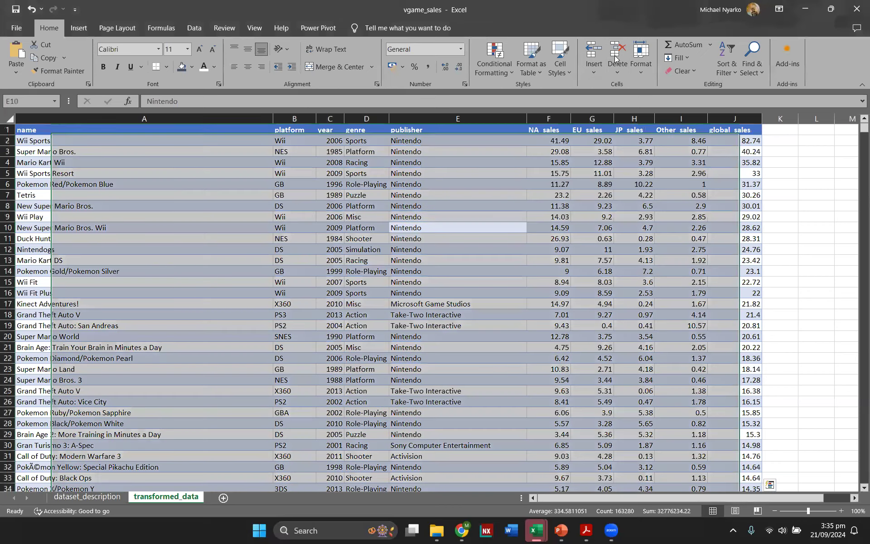
click(564, 71)
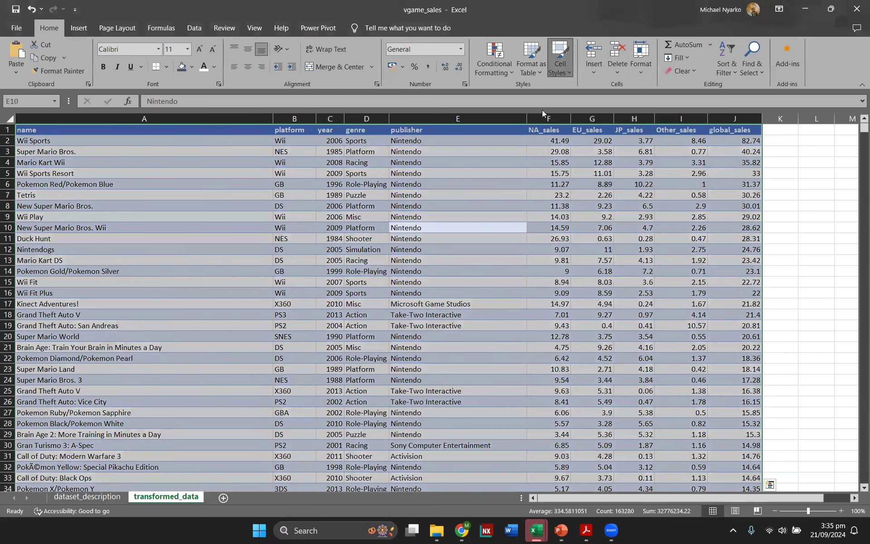
click(528, 99)
click(595, 265)
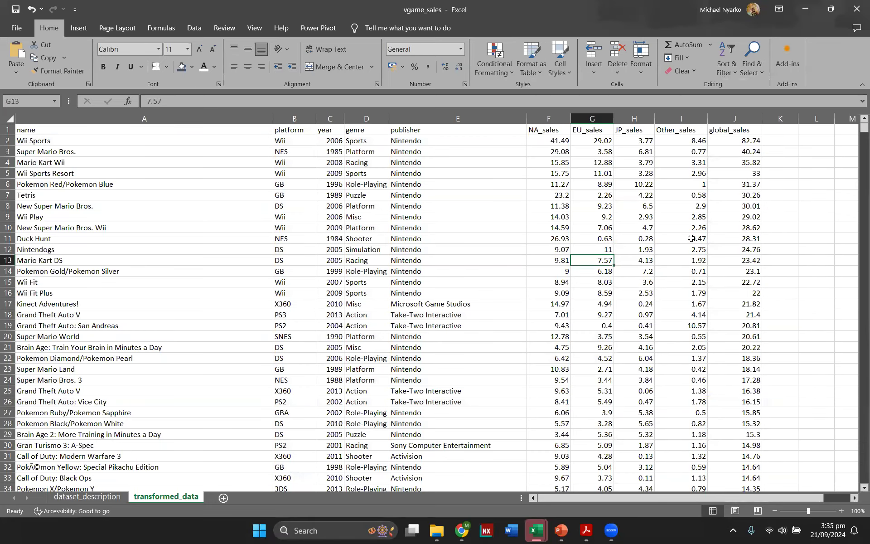
Step: Create a table from the data range $A$1:$J$16328 with headers
click(395, 187)
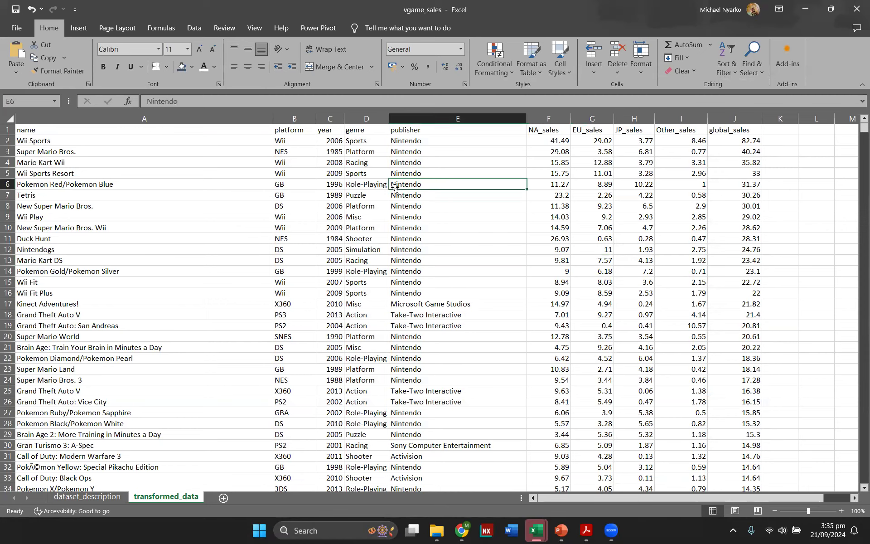
key(ctrl+t)
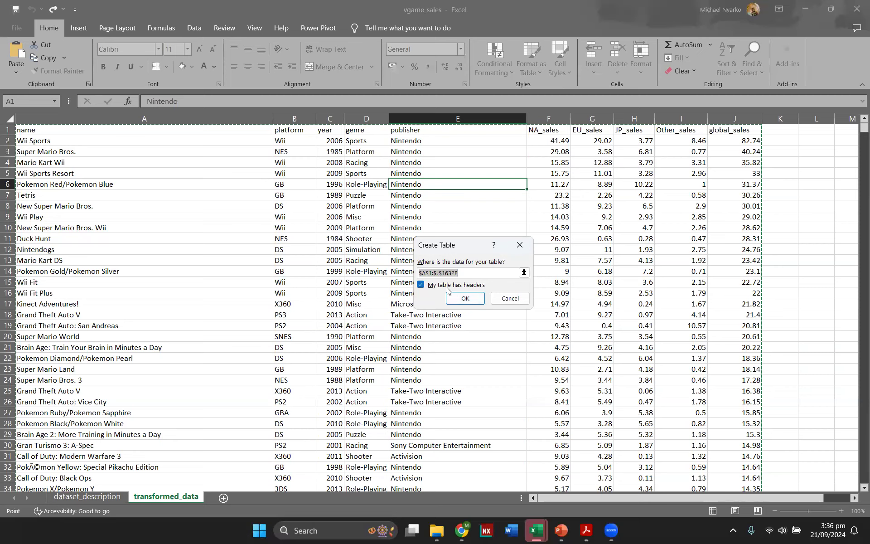
click(459, 298)
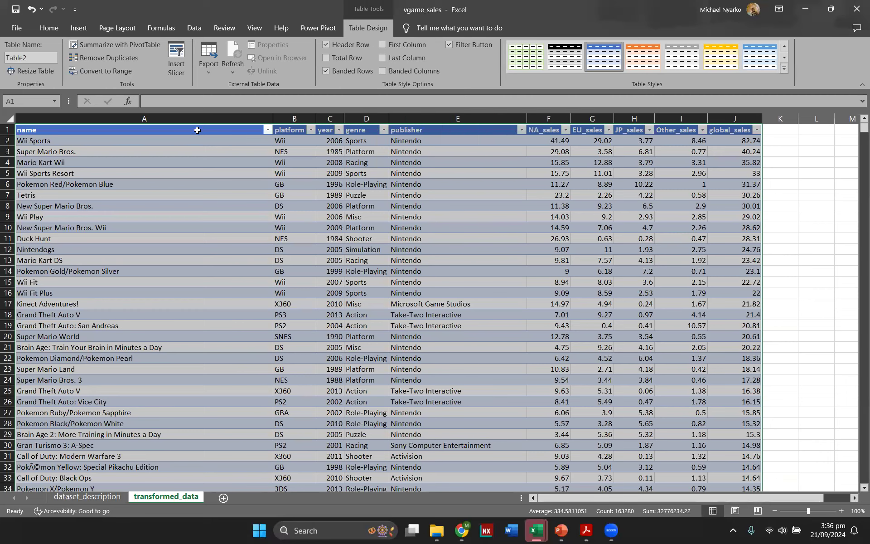
Step: Rename the new table as video_games
click(34, 57)
click(843, 238)
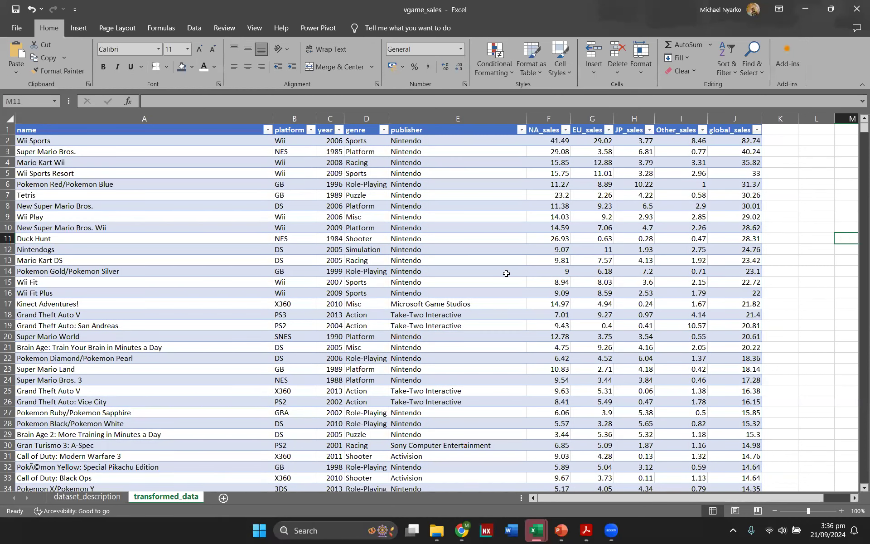
click(464, 261)
click(379, 25)
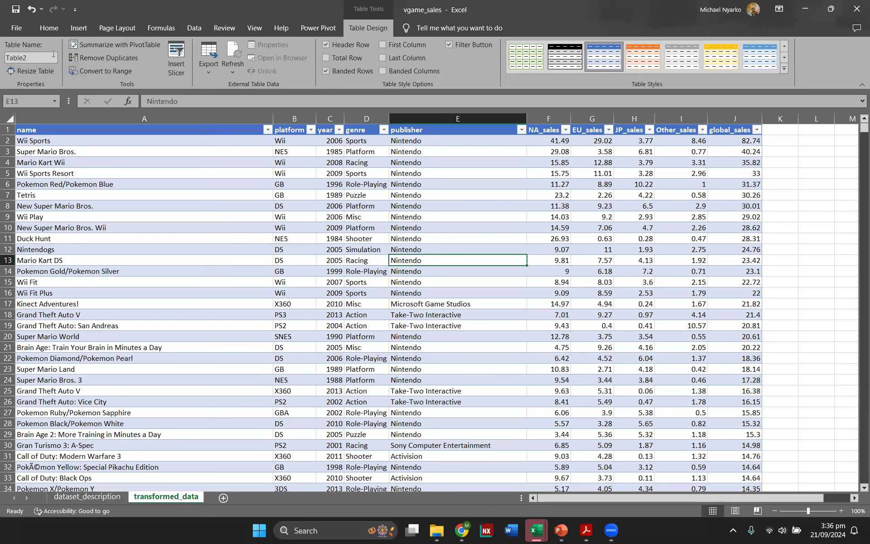
click(29, 56)
text(video_games)
key(Return)
click(493, 218)
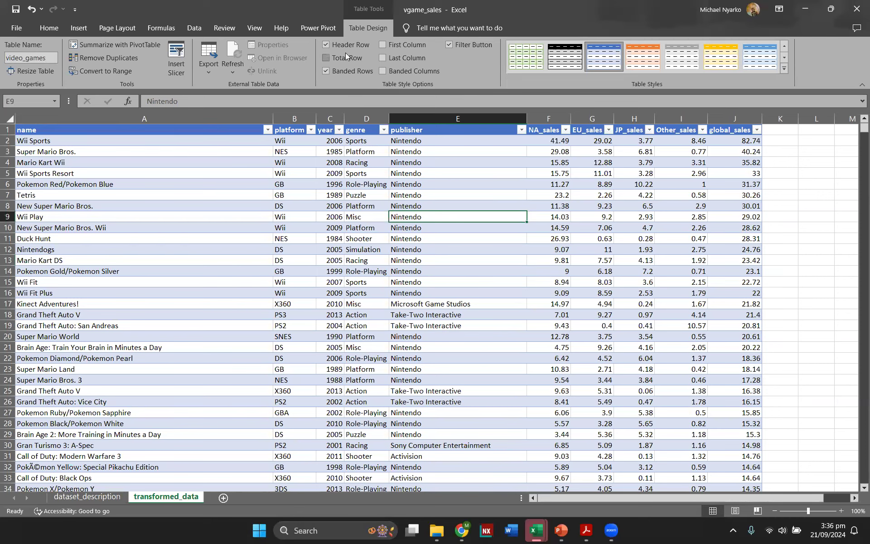
click(705, 234)
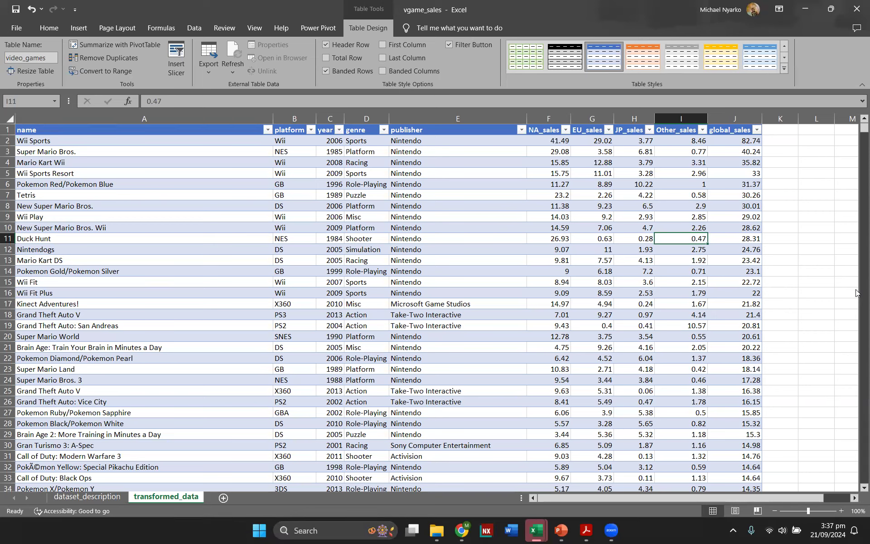
click(374, 175)
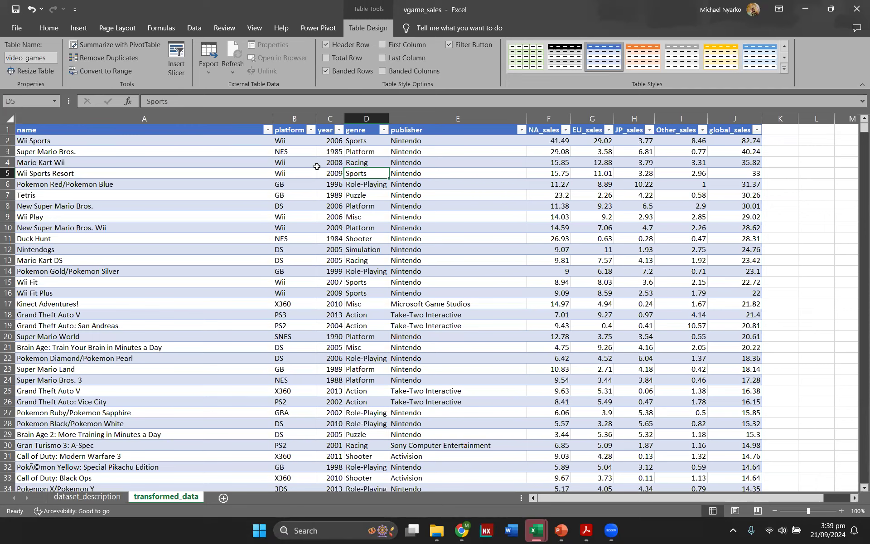
click(406, 303)
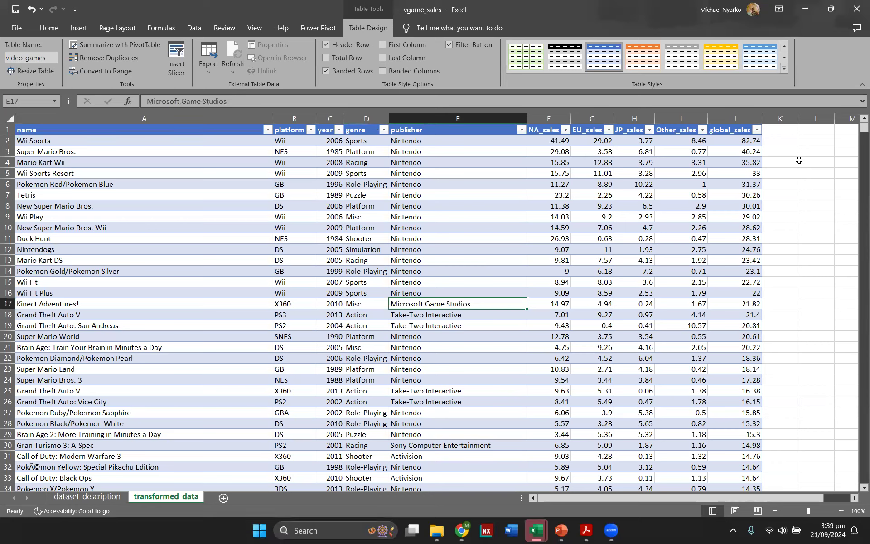
click(800, 136)
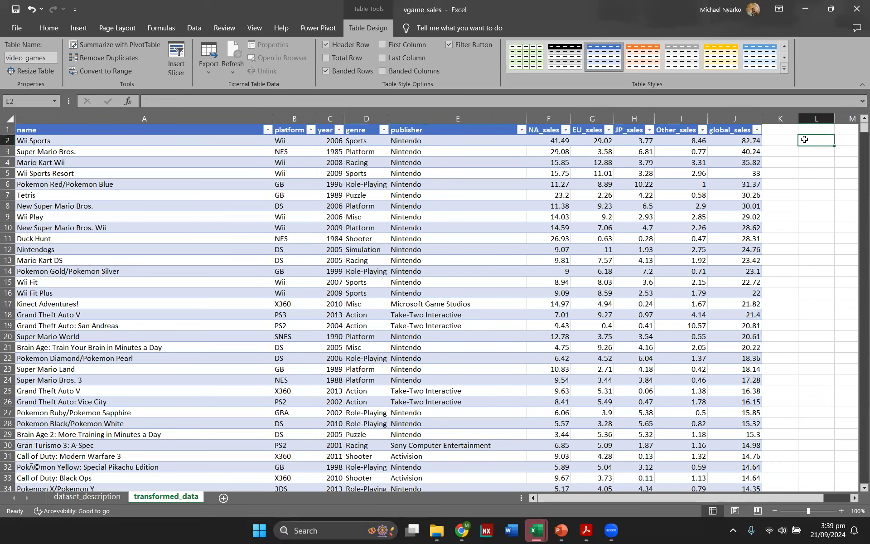
scroll(802, 139, right, 5)
scroll(543, 213, right, 1)
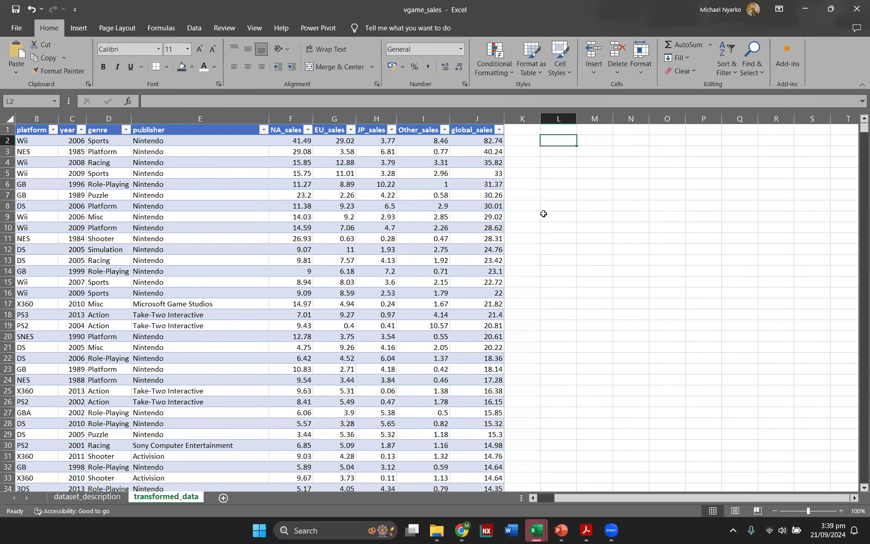
Step: Type a sample summary layout with Genre, Sports and Action in column L and a total sales heading beside it
text(Genre)
key(Return)
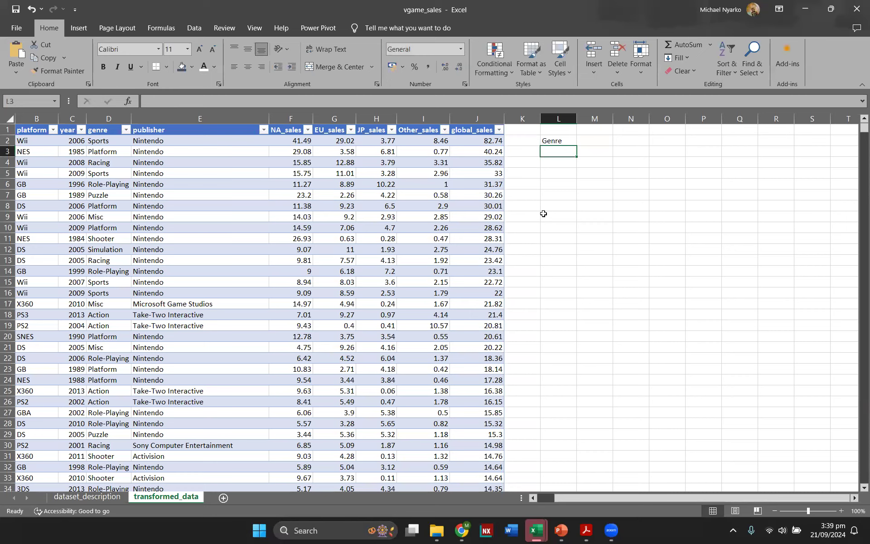
text(Spor)
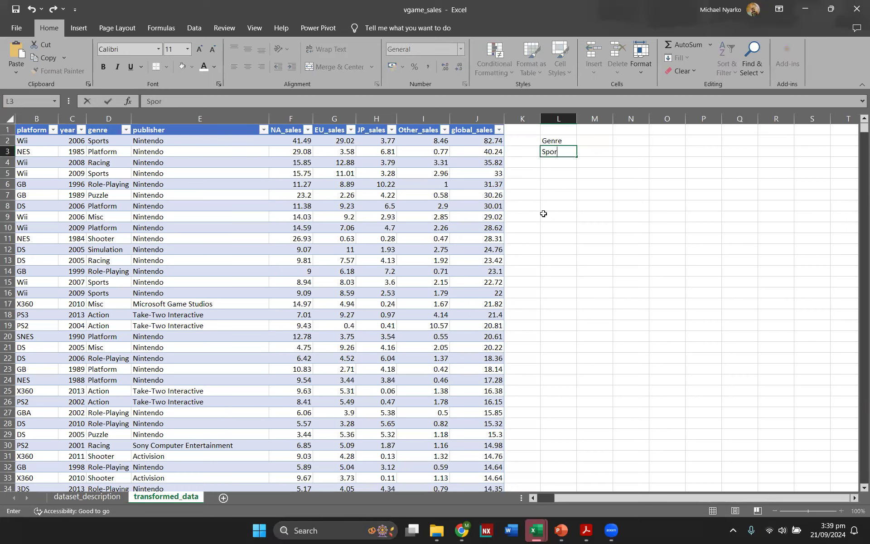
text(ts)
key(Return)
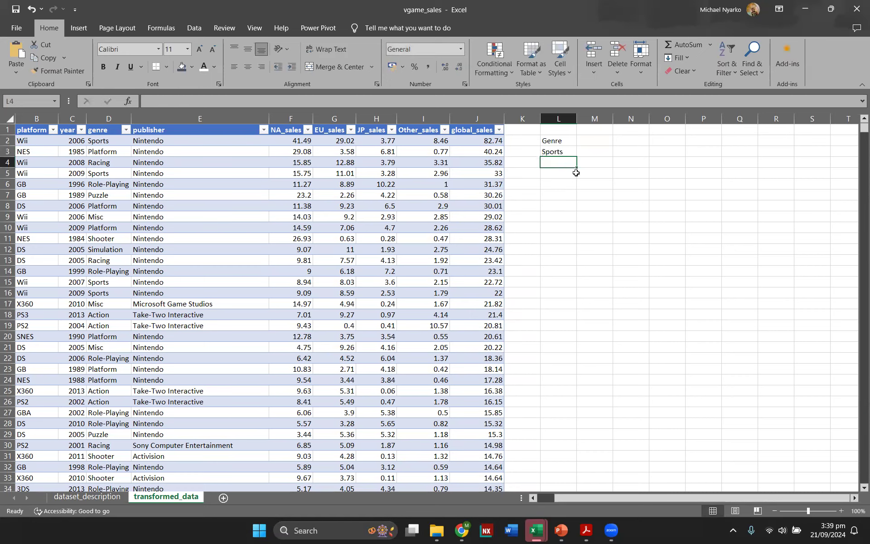
text(Action)
mouse_move(564, 157)
mouse_down()
mouse_move(591, 159)
mouse_move(572, 161)
mouse_up()
key(Up)
key(Up)
key(Right)
text(total sale)
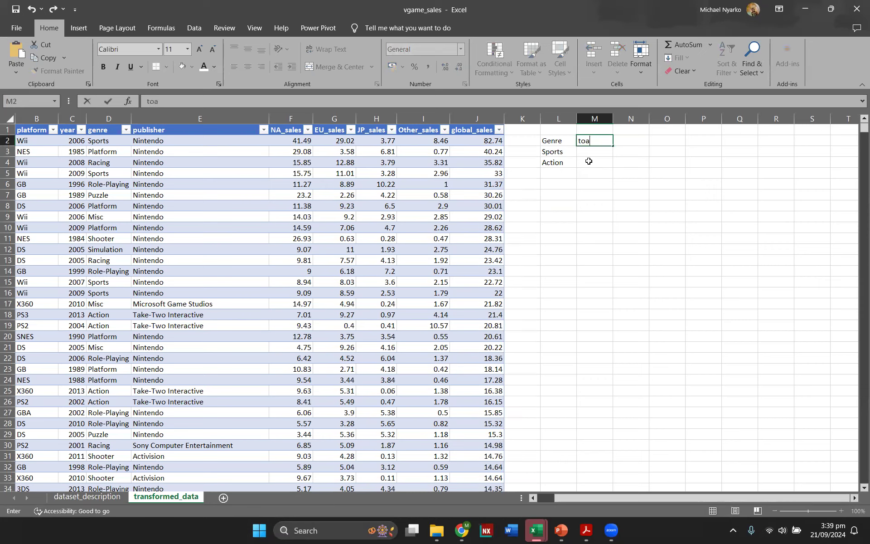
text(s)
key(Return)
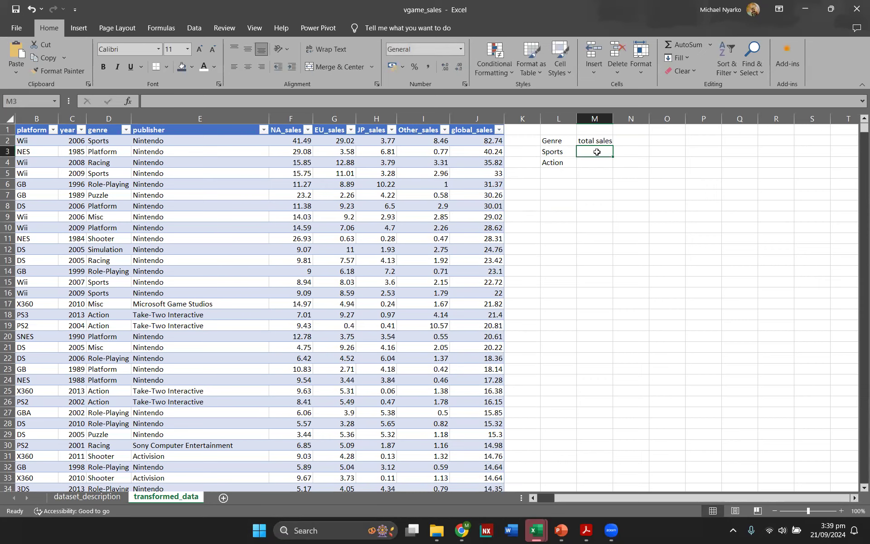
Step: Enter 100 as the Sports total sales, then clear the whole sample summary block
text(100)
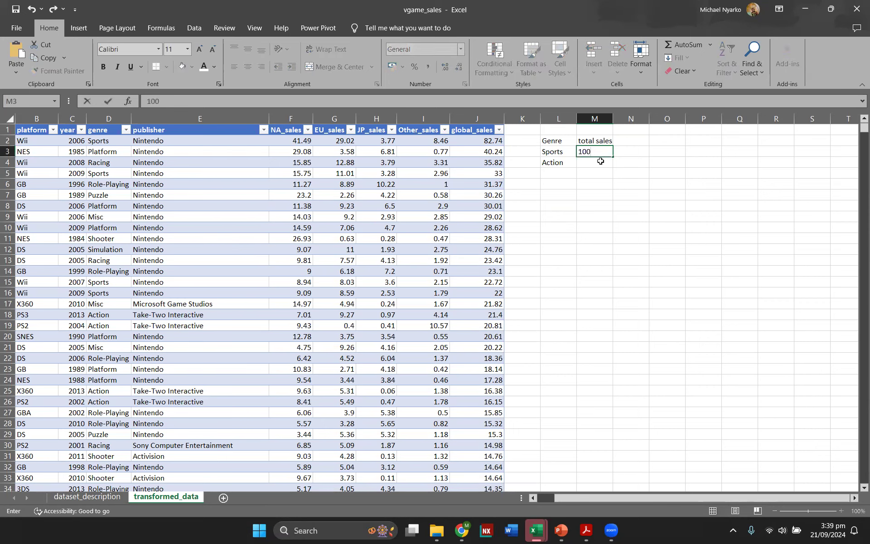
key(Return)
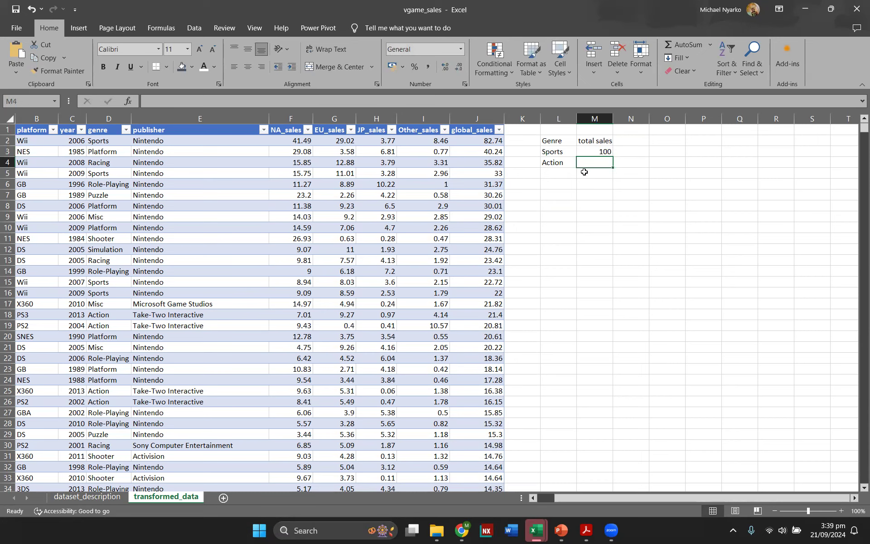
drag(605, 183, 543, 131)
key(Delete)
Step: Insert a PivotTable from the video_games table on a new worksheet
scroll(555, 491, left, 5)
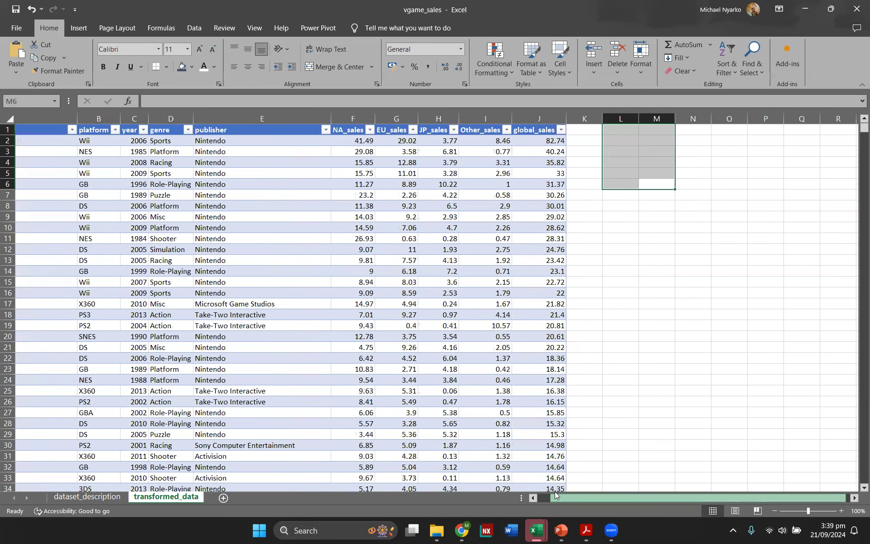
click(252, 246)
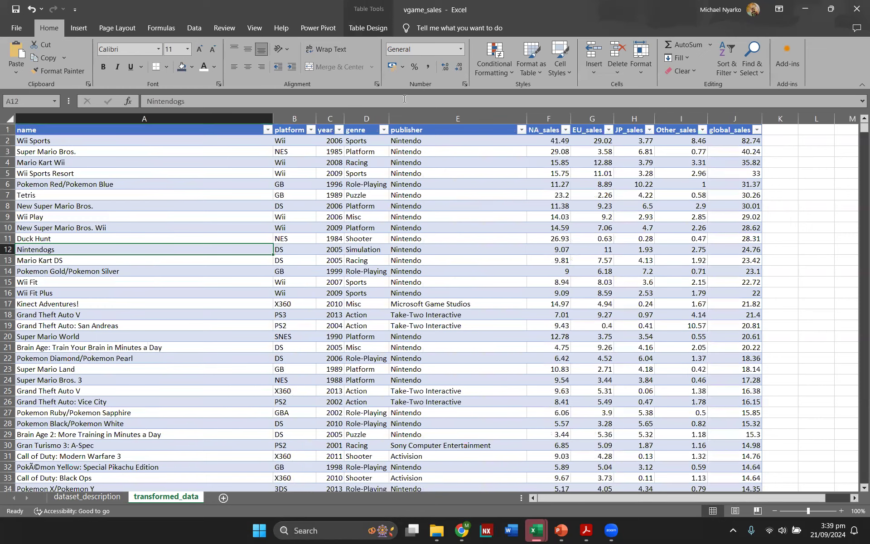
click(374, 32)
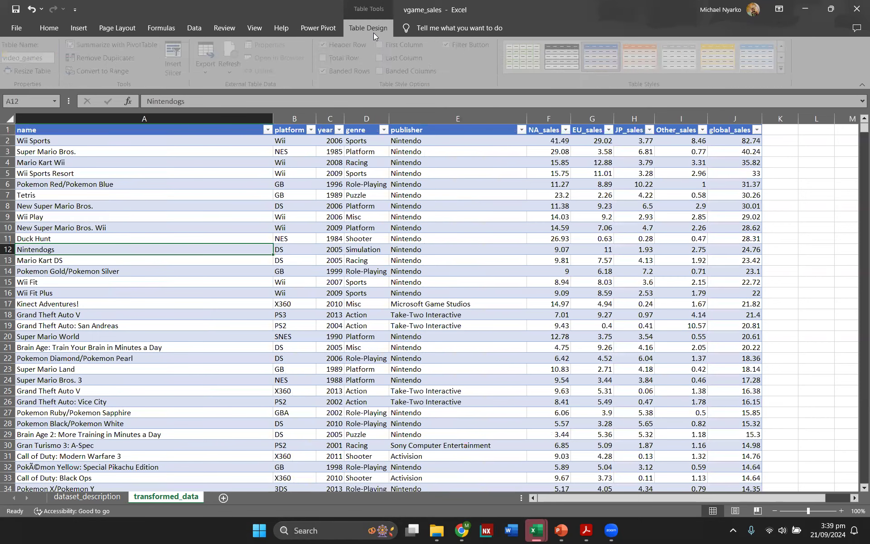
click(76, 30)
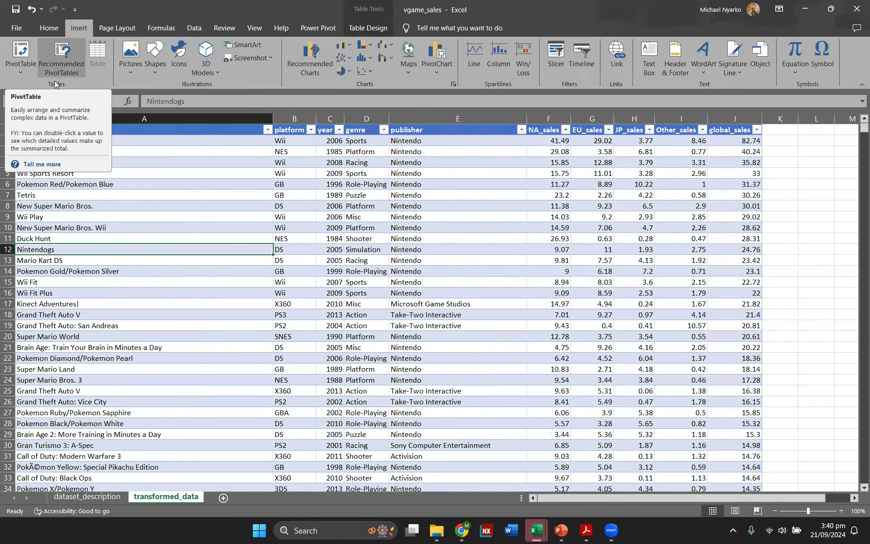
click(22, 68)
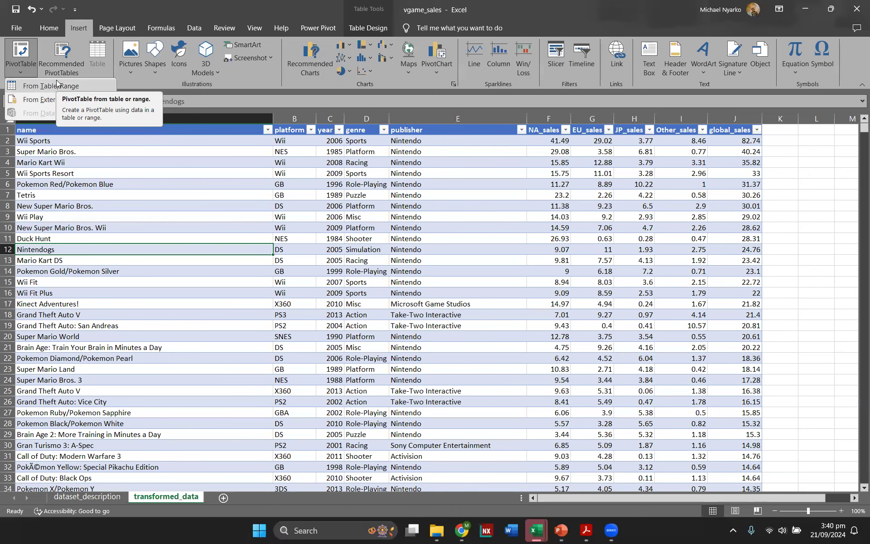
click(17, 45)
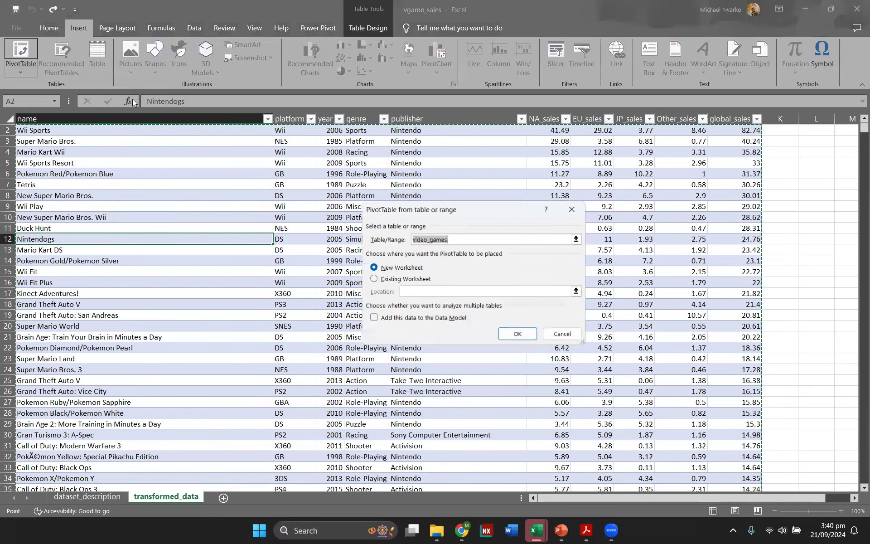
click(460, 238)
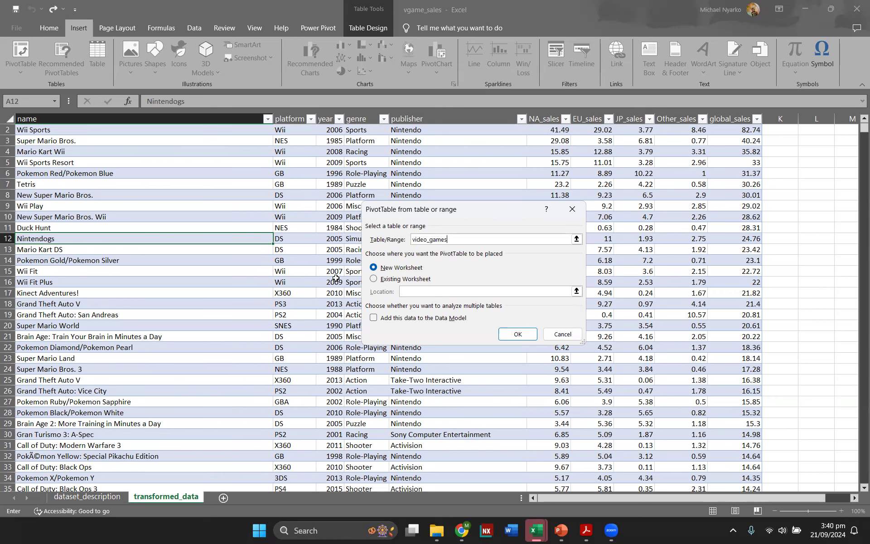
click(506, 333)
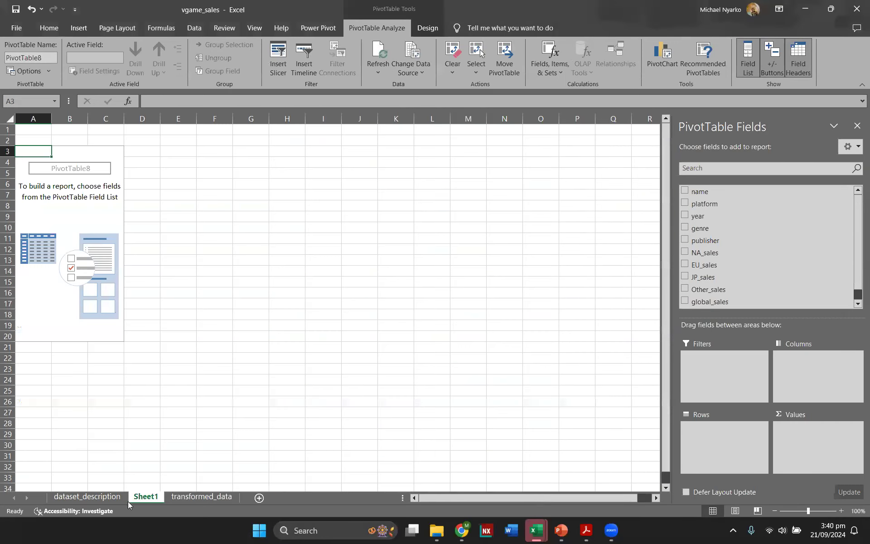
Step: Move the new sheet after transformed_data and rename it pivot_tables
mouse_move(147, 500)
mouse_down()
mouse_move(232, 506)
mouse_move(241, 499)
mouse_up()
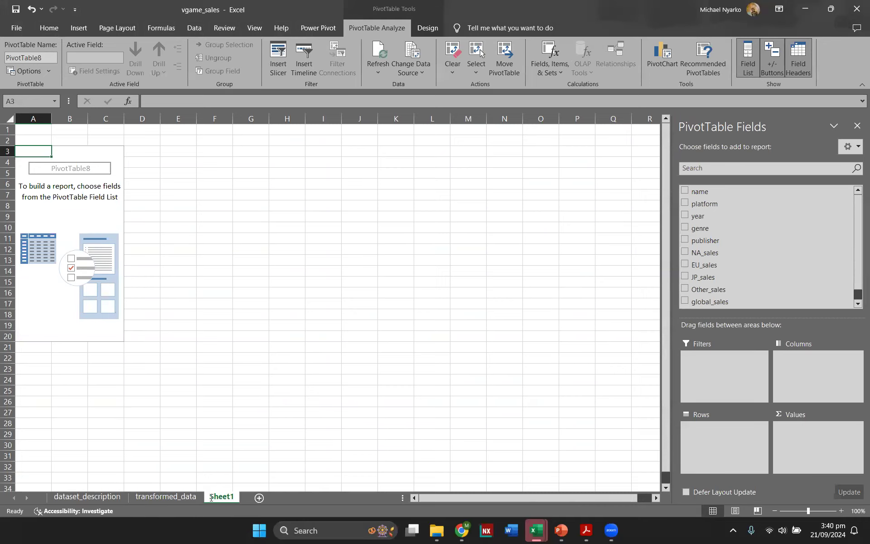
text(pi)
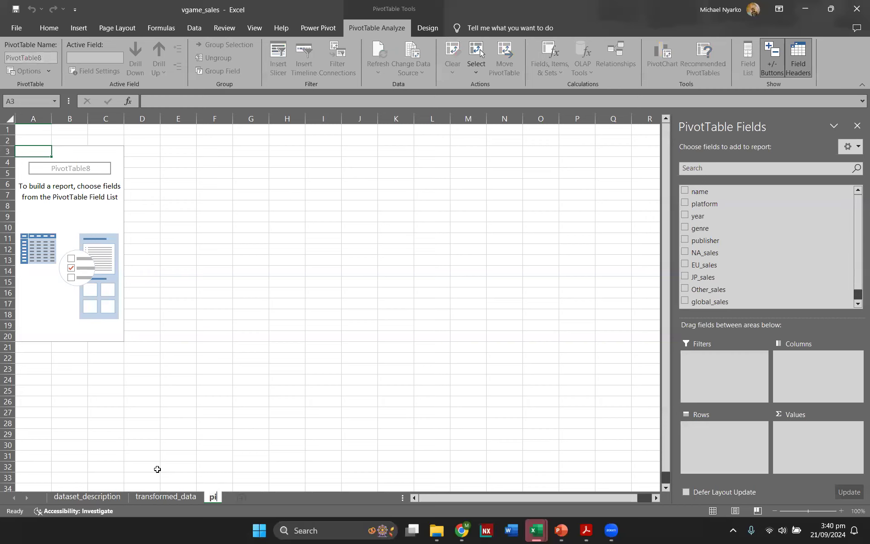
text(vot_tables)
key(Return)
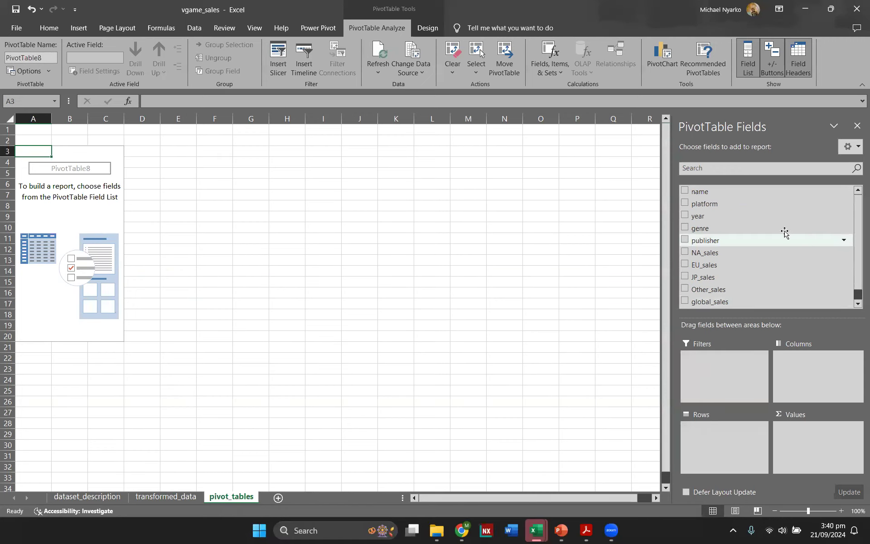
Step: Build the pivot with global_sales summed as values and genre as the row field
scroll(776, 240, down, 1)
scroll(779, 240, up, 1)
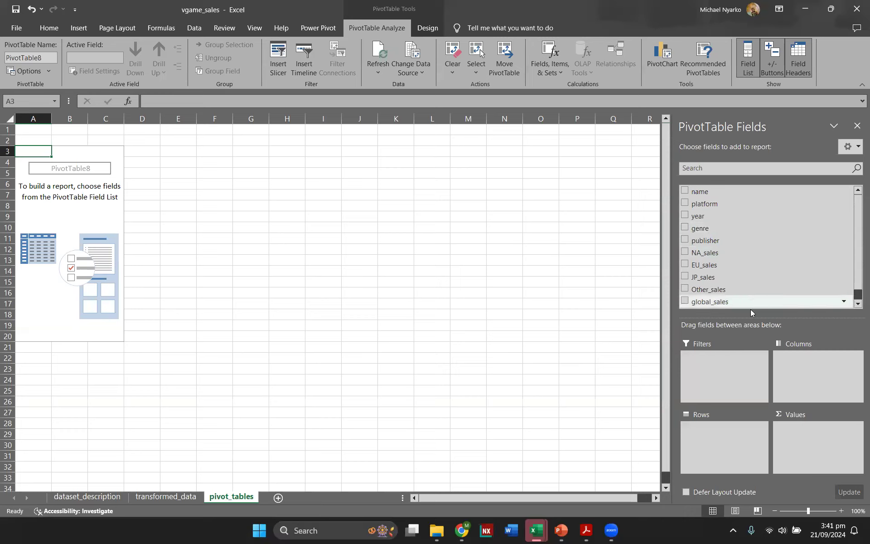
drag(749, 302, 806, 446)
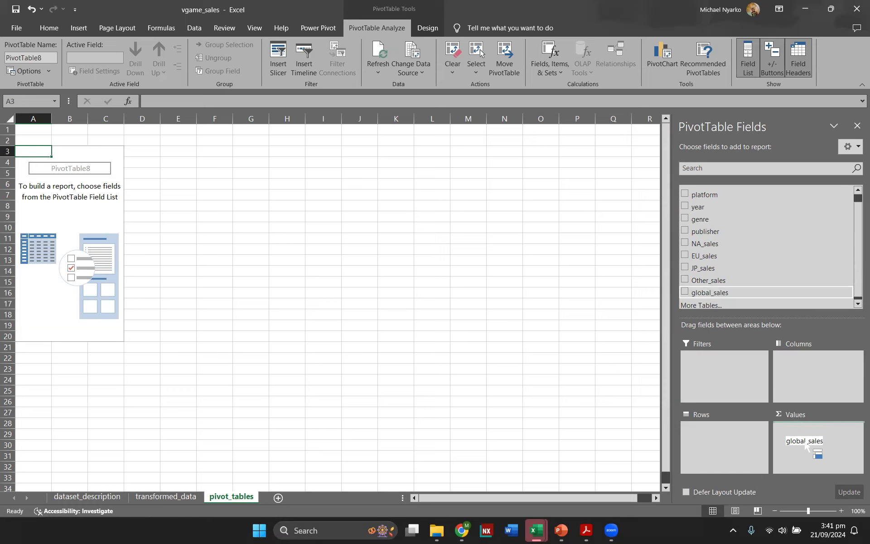
drag(806, 446, 806, 444)
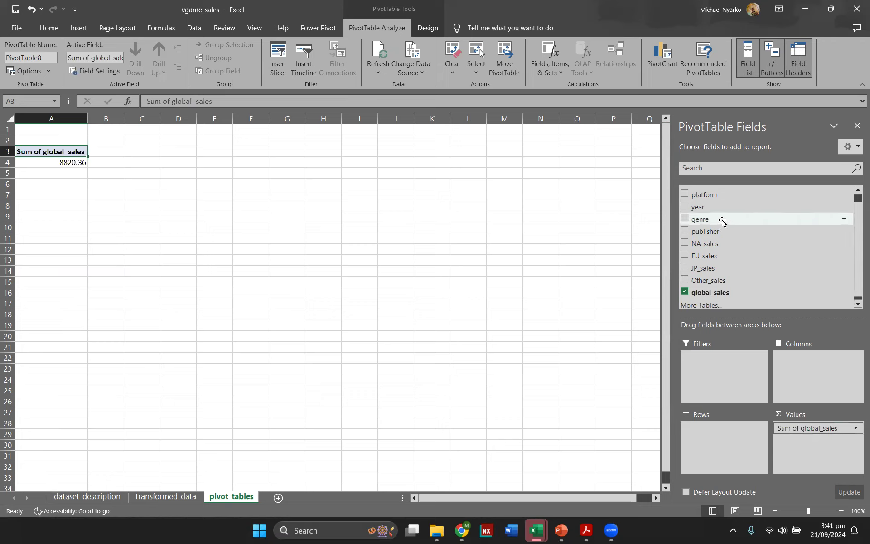
drag(722, 221, 729, 435)
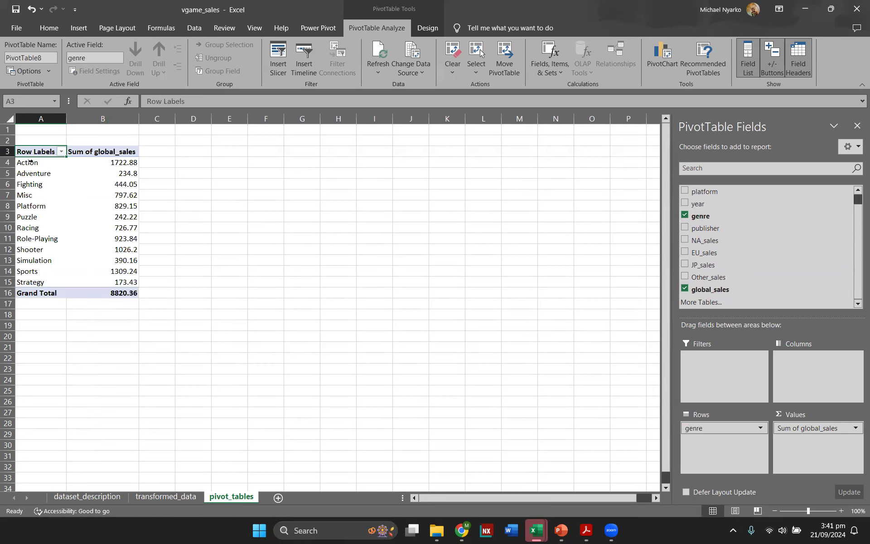
Step: Inspect individual genre totals in the pivot table, such as Action, Misc, Racing and Sports
click(126, 160)
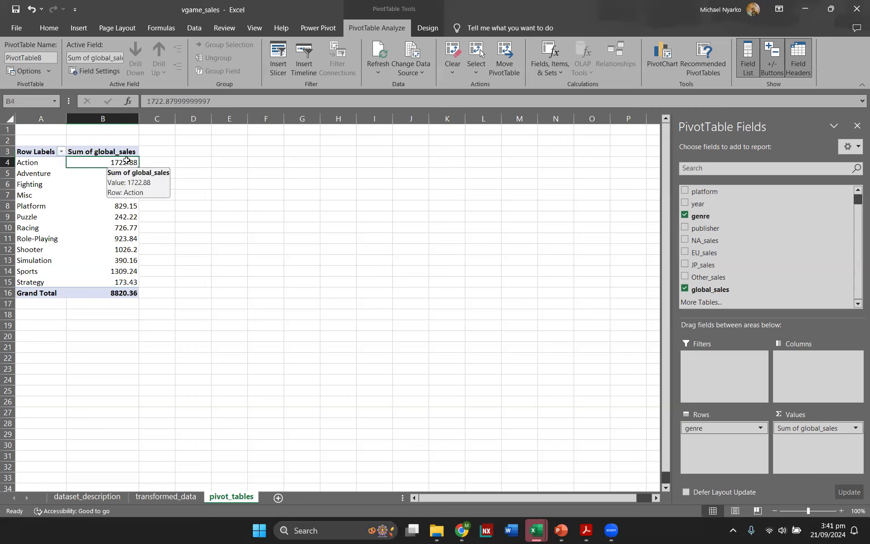
click(19, 194)
click(96, 196)
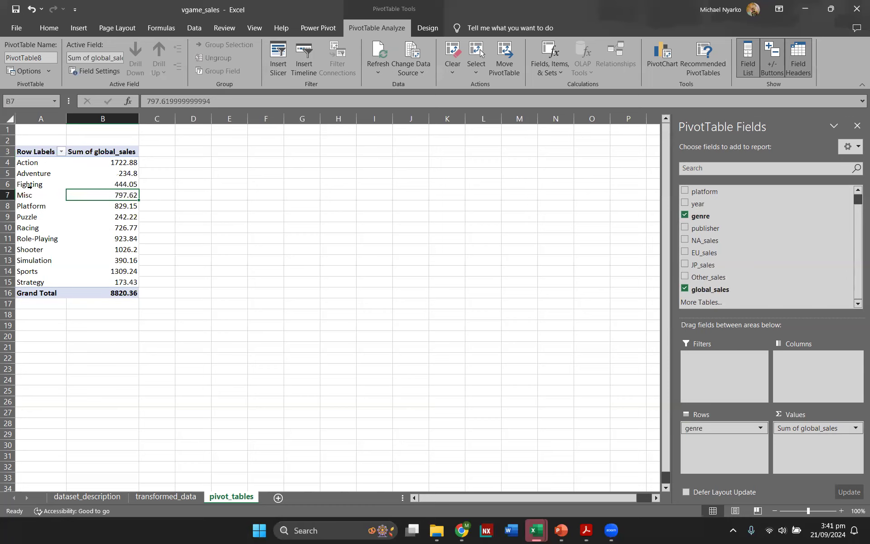
click(34, 229)
click(110, 229)
click(29, 271)
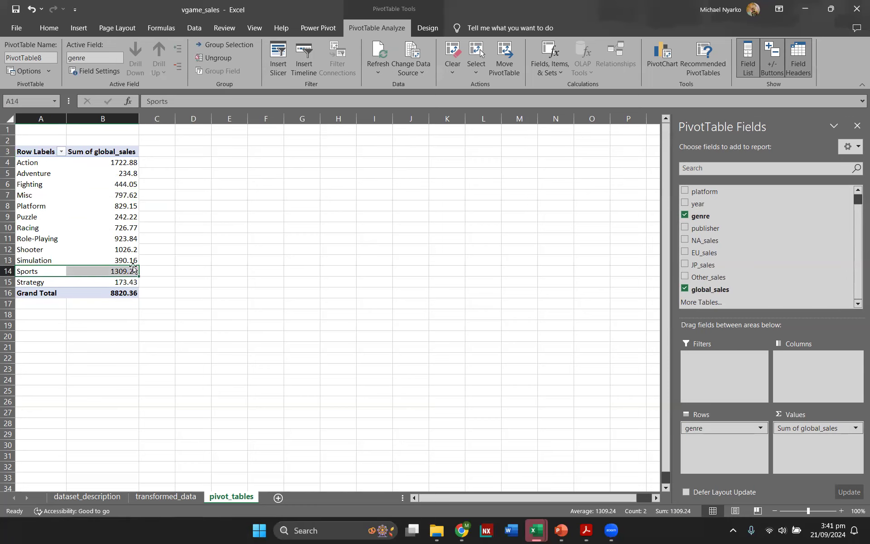
click(141, 268)
click(106, 270)
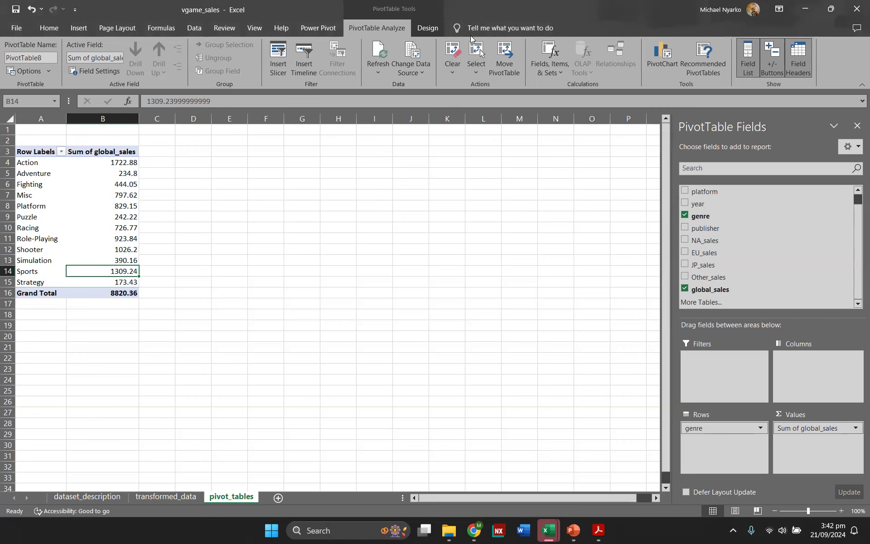
Step: Switch the pivot table's report layout to tabular form
click(428, 29)
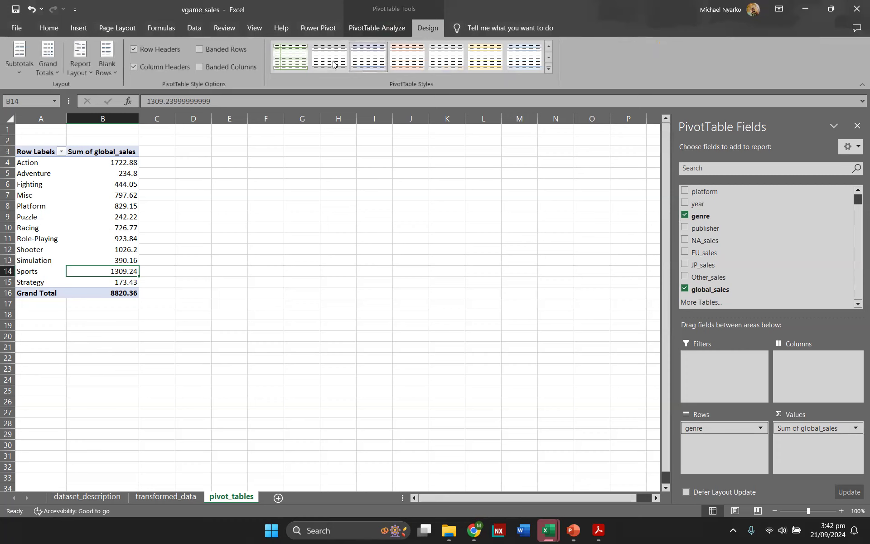
click(74, 69)
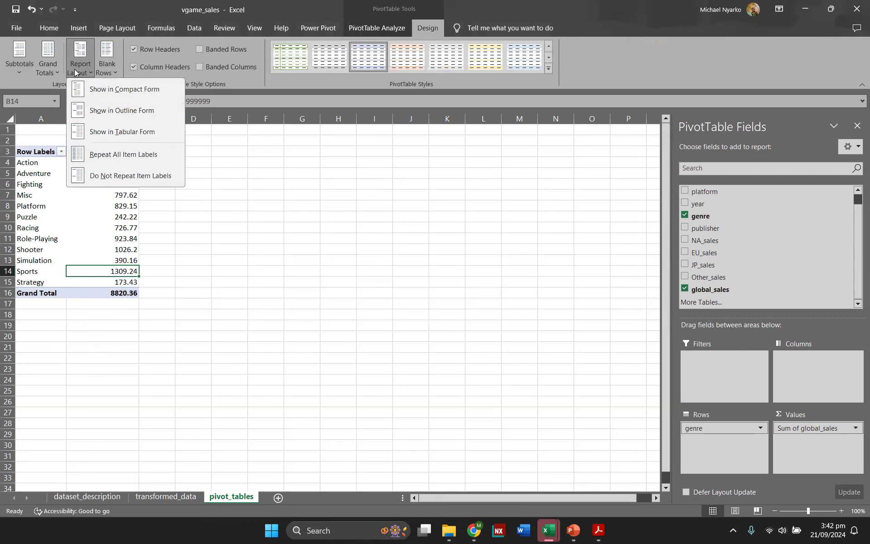
click(107, 134)
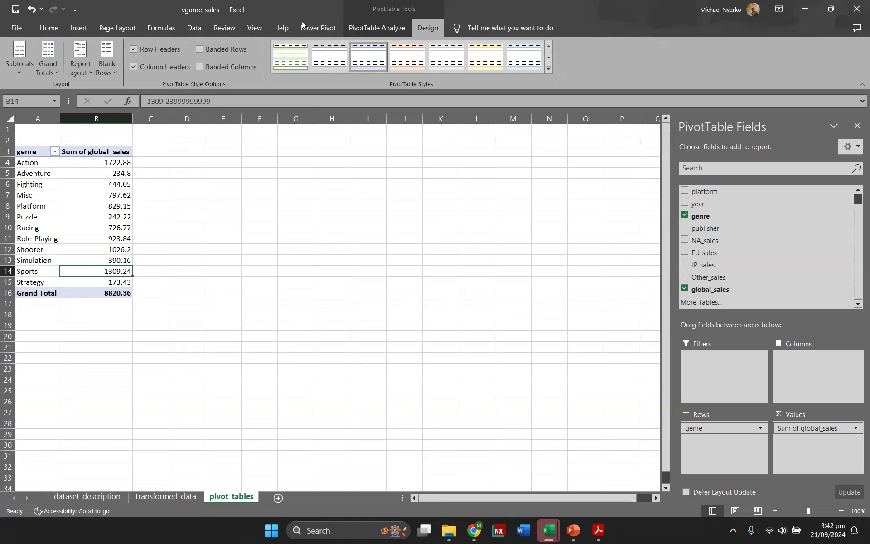
Step: Rename the pivot table global_by_genre
click(392, 22)
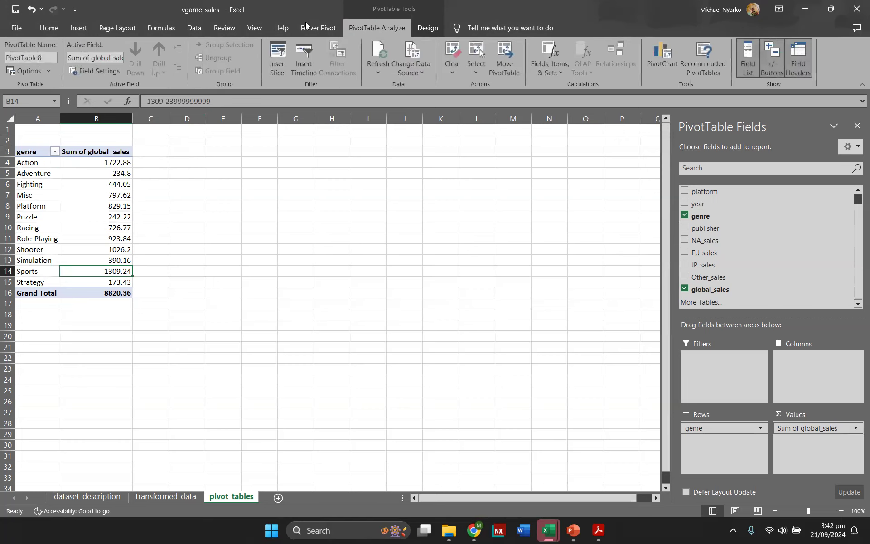
click(47, 53)
text(gl)
text(obal_by_genre)
key(Return)
click(146, 304)
click(92, 238)
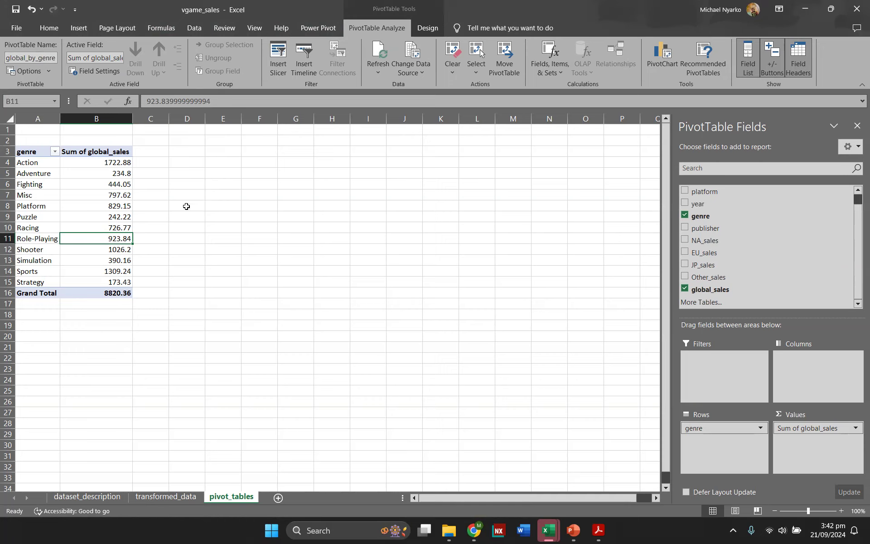
mouse_move(115, 221)
click(663, 61)
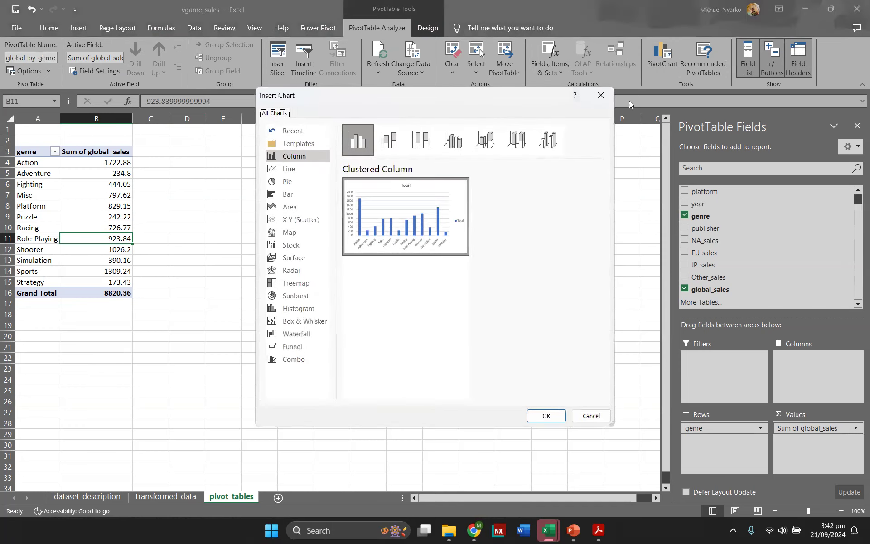
click(600, 95)
click(70, 195)
click(81, 234)
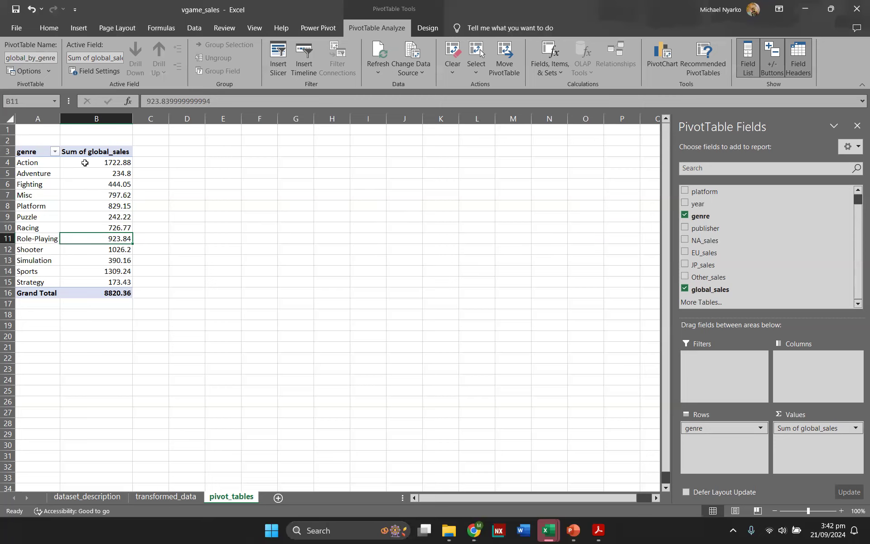
click(86, 191)
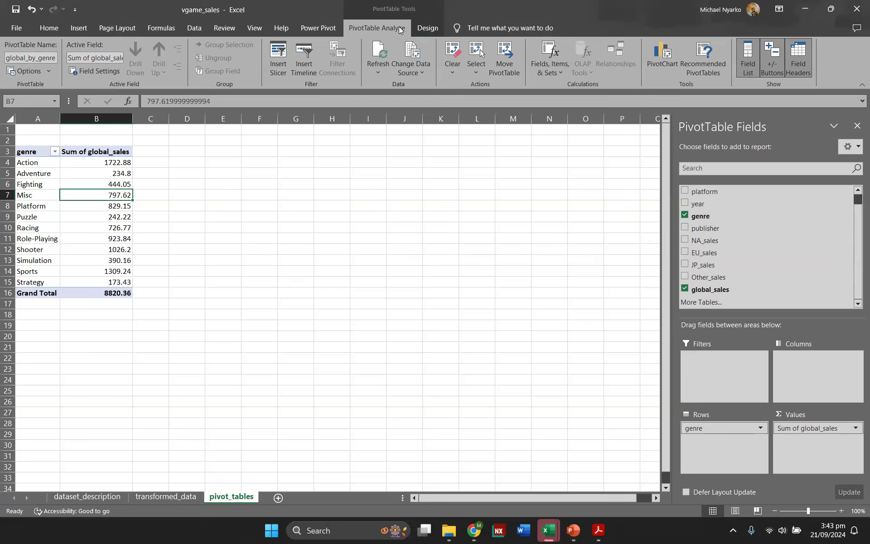
Step: Insert a clustered bar pivot chart of the genre totals and move it beside the pivot table
click(666, 66)
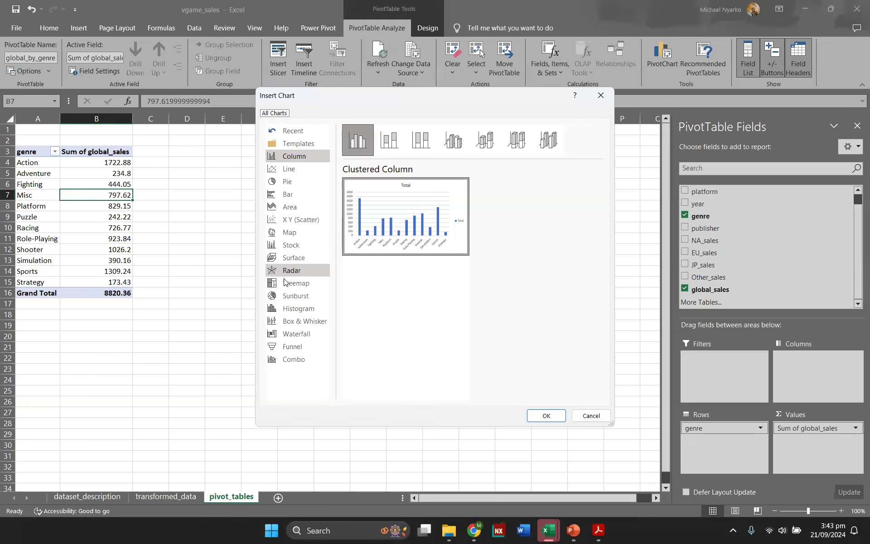
click(305, 195)
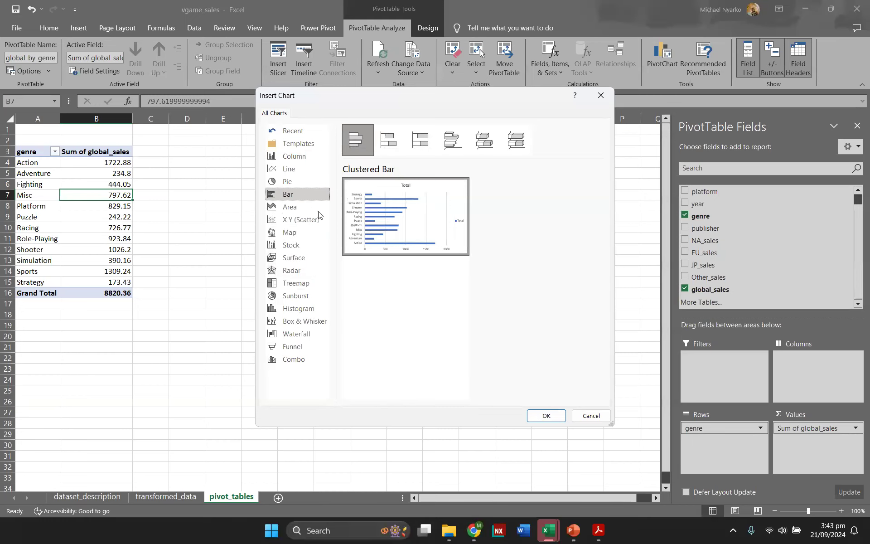
click(554, 415)
drag(427, 263, 379, 183)
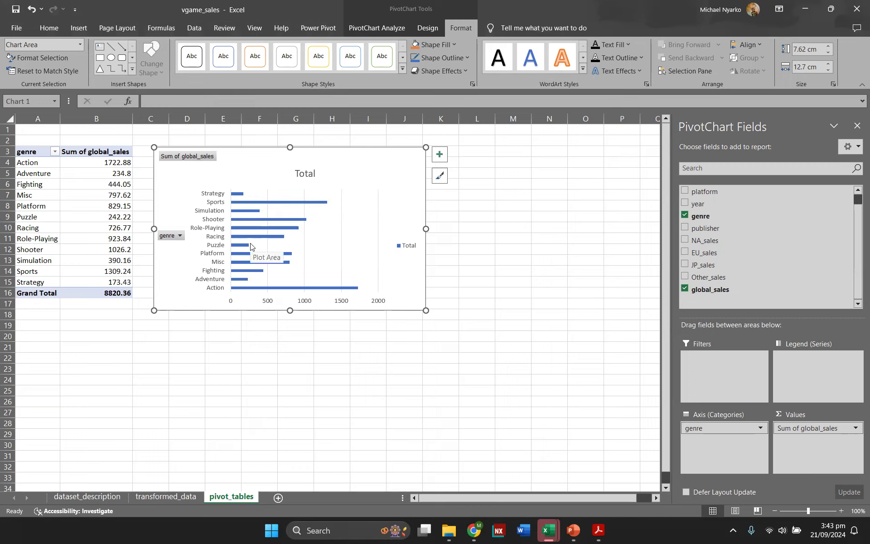
click(103, 201)
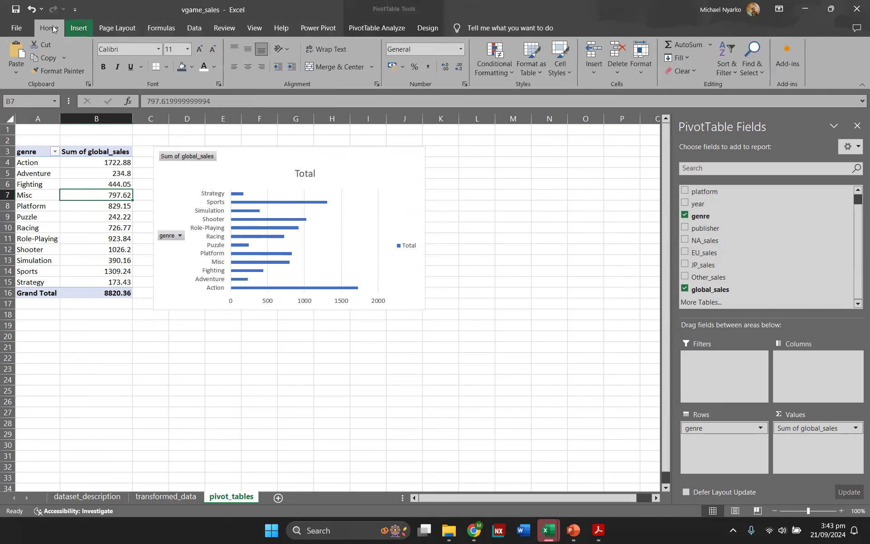
Step: Sort the genre totals from smallest to largest
click(733, 67)
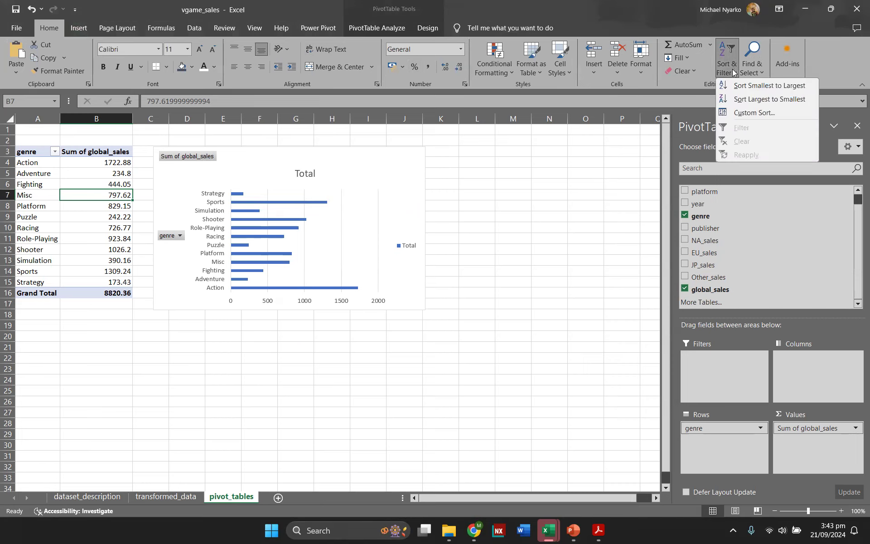
click(754, 86)
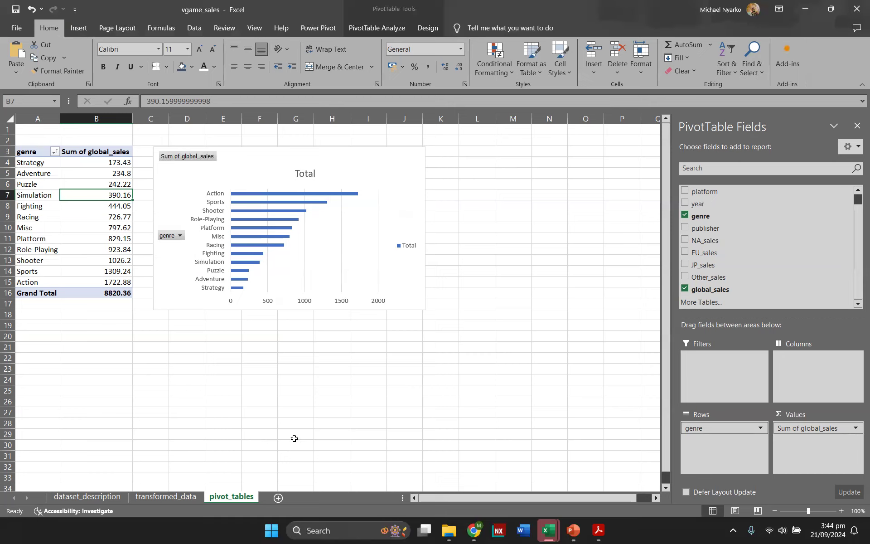
click(96, 345)
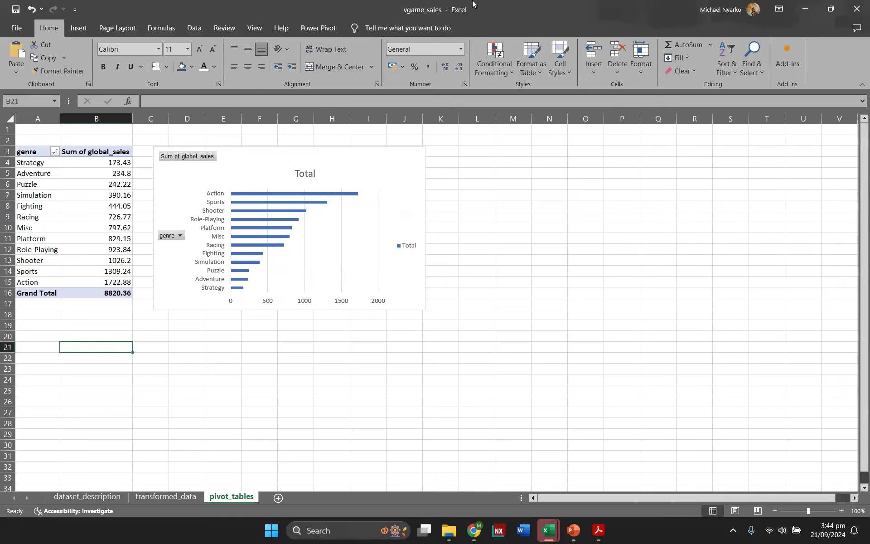
Step: Create a new pivot table from the video_games table on the existing pivot_tables sheet at cell A21
click(167, 499)
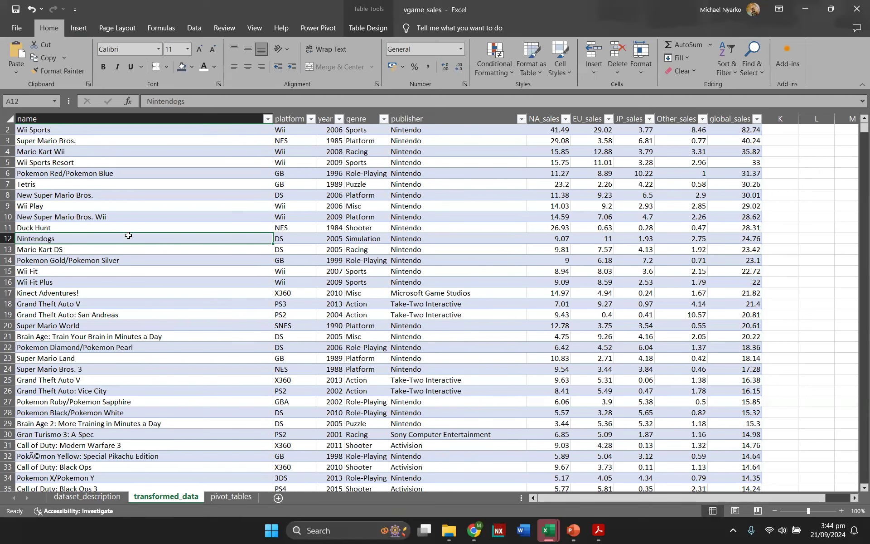
click(79, 29)
click(21, 56)
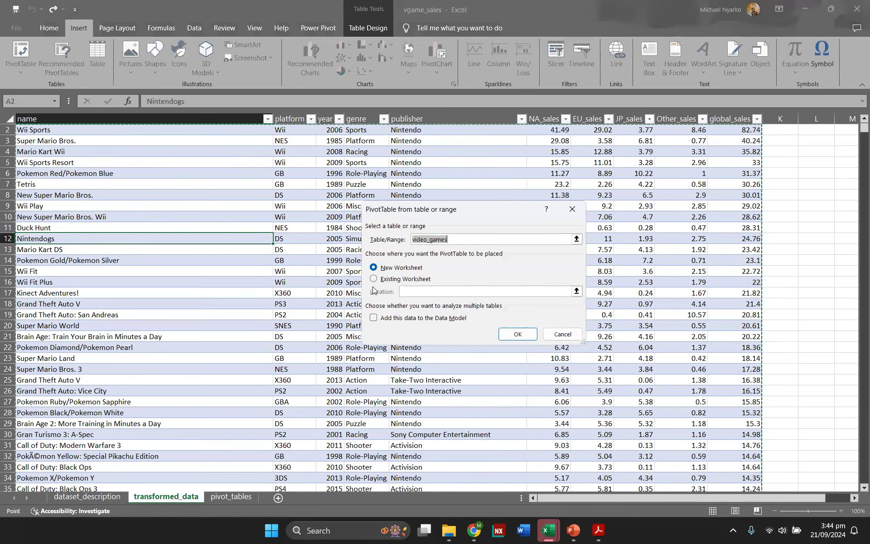
key(alt+e)
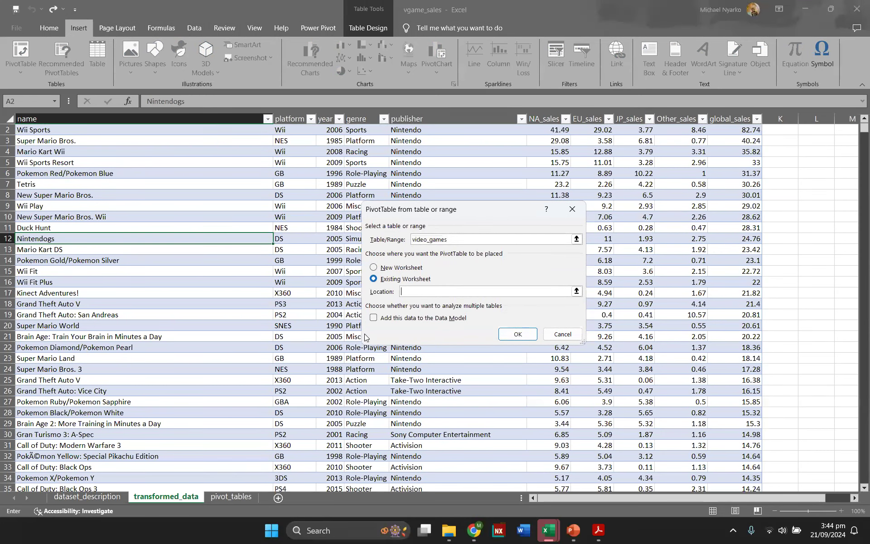
click(222, 496)
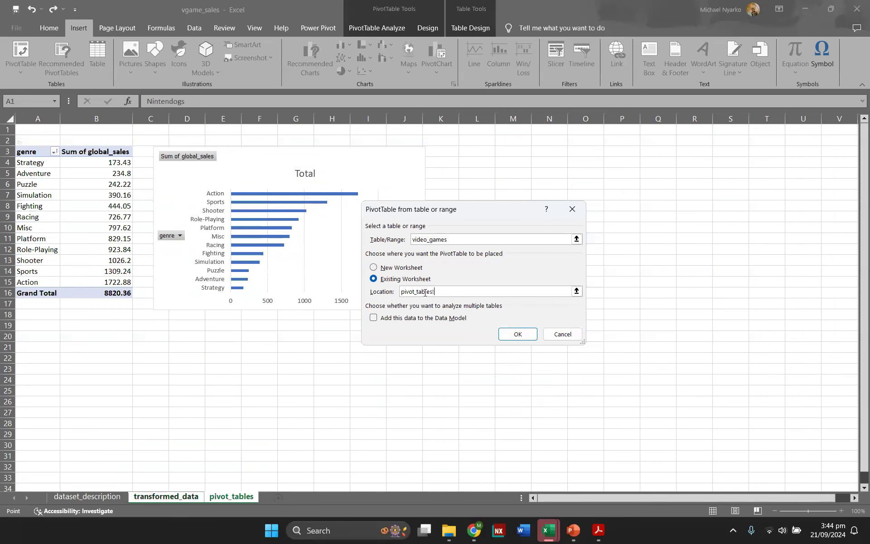
click(26, 349)
click(513, 334)
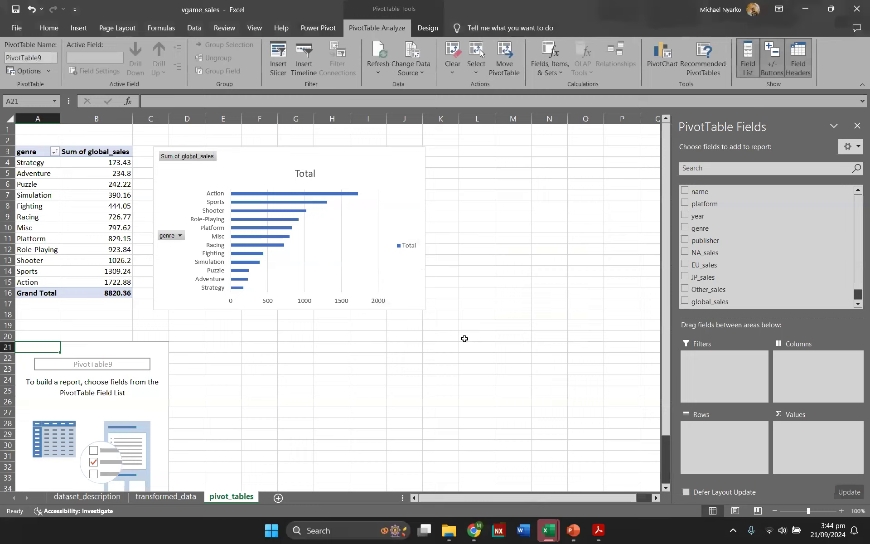
Step: Build the second pivot with global_sales summed as values and year as the row field
scroll(464, 338, down, 1)
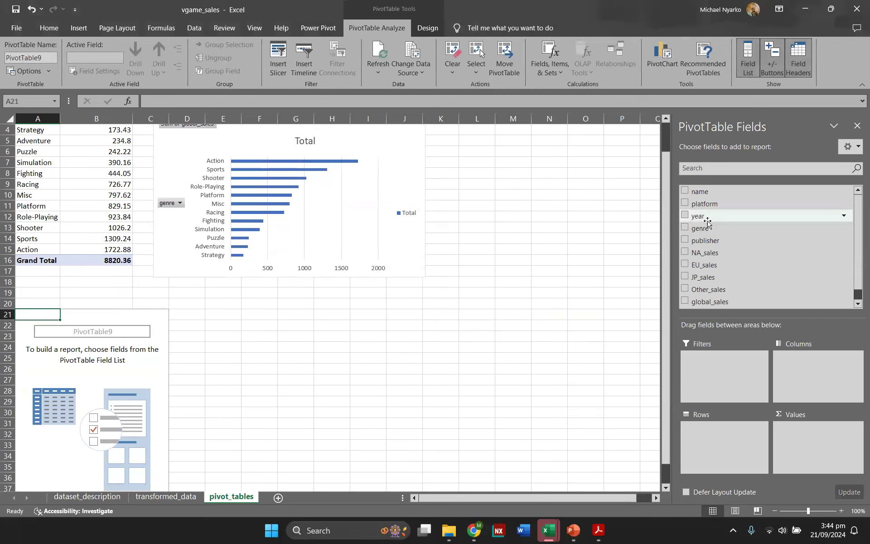
drag(725, 301, 804, 438)
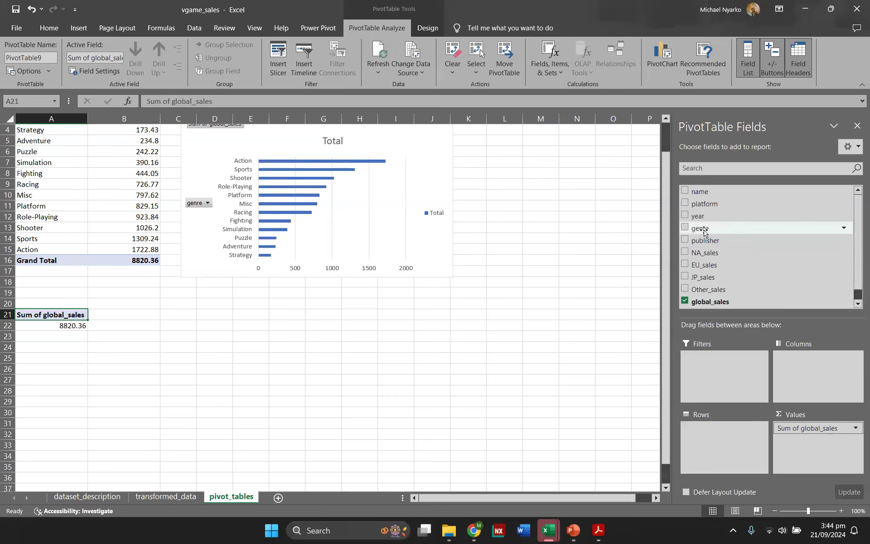
drag(700, 216, 698, 426)
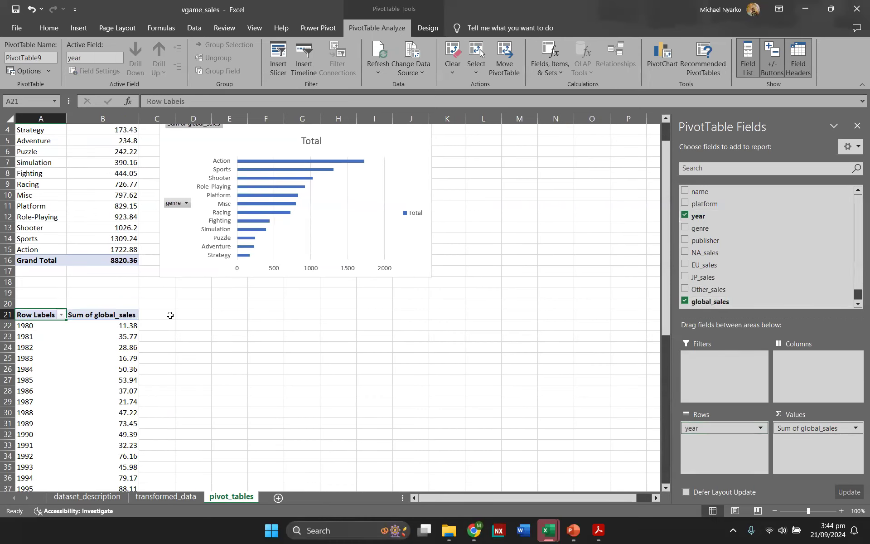
Step: Switch the year pivot table's report layout to tabular form
scroll(166, 317, down, 4)
scroll(166, 317, down, 1)
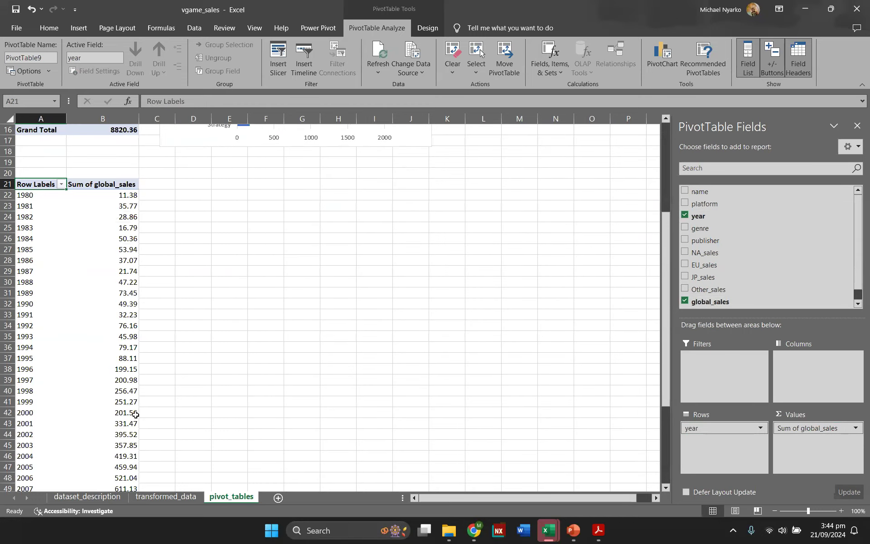
click(89, 250)
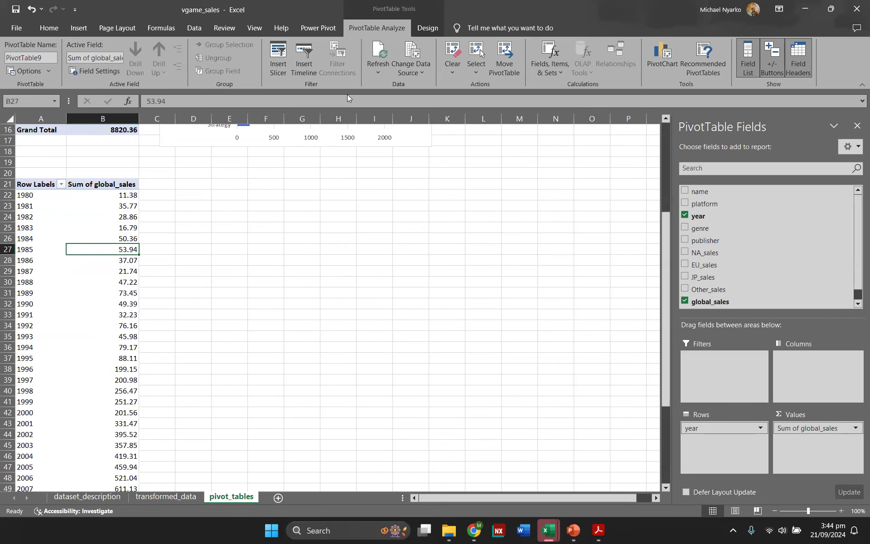
click(417, 28)
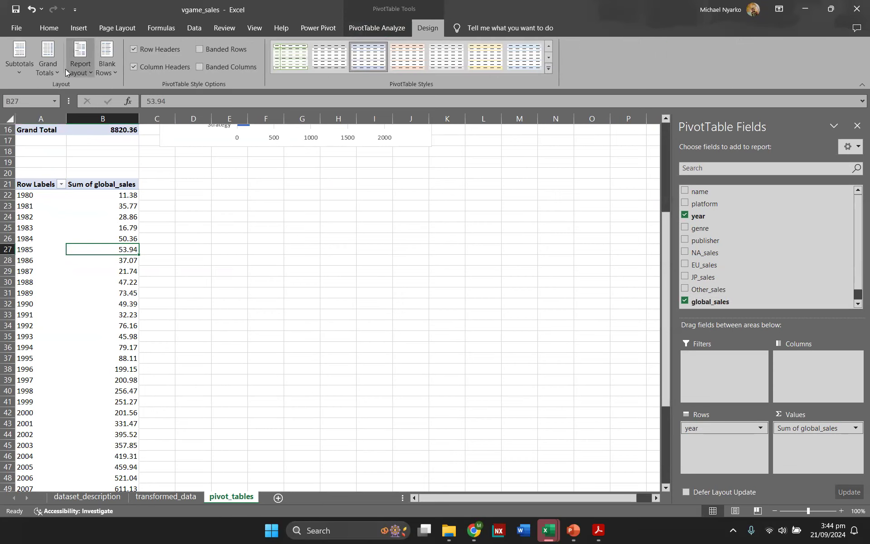
click(79, 66)
click(100, 131)
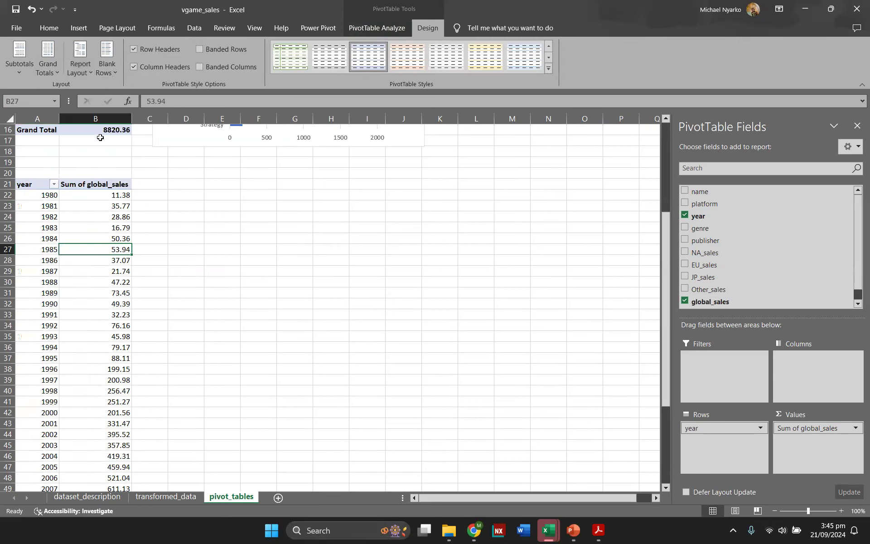
Step: Rename the year pivot table global_by_years
click(55, 213)
click(370, 28)
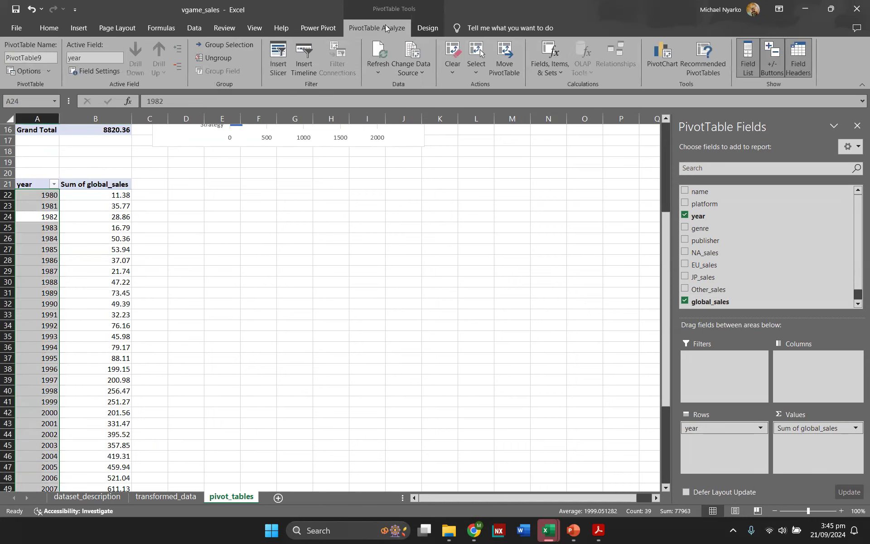
click(42, 58)
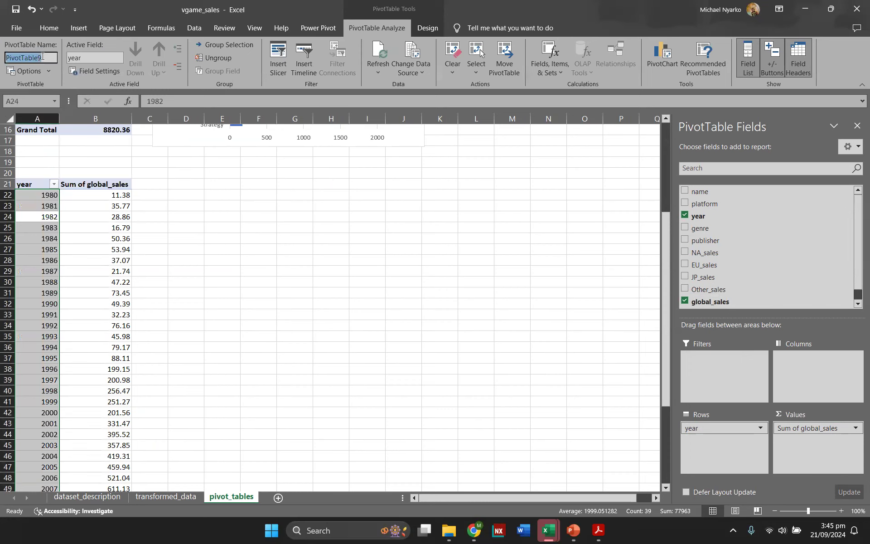
text(gl)
key(Return)
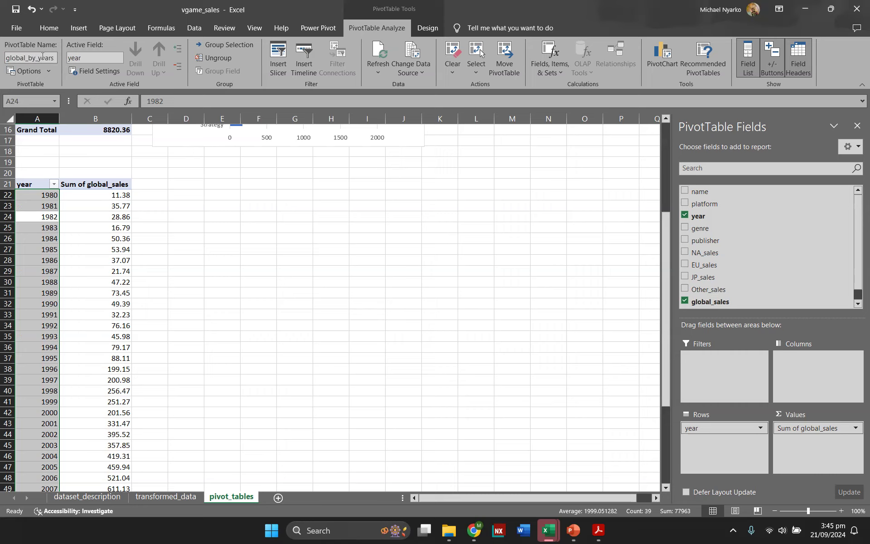
Step: Insert a line with markers pivot chart for the year pivot table
click(249, 270)
click(111, 256)
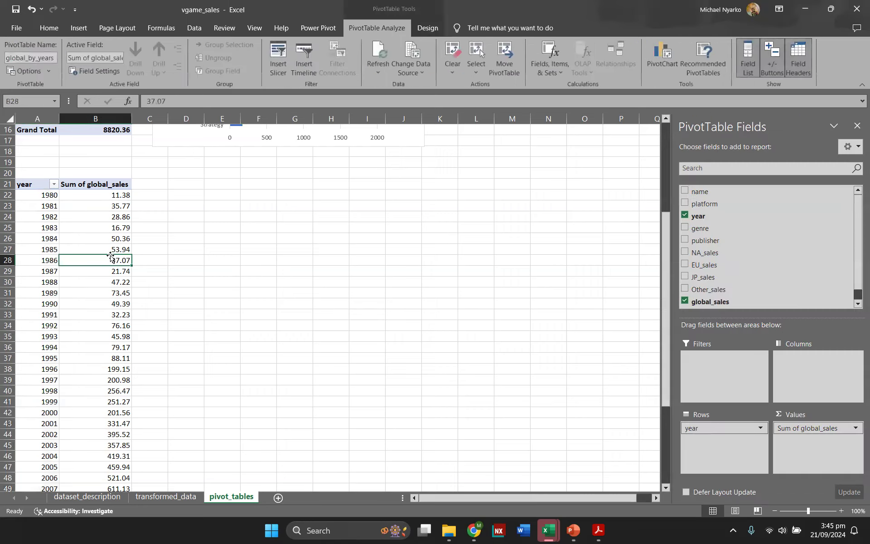
click(659, 63)
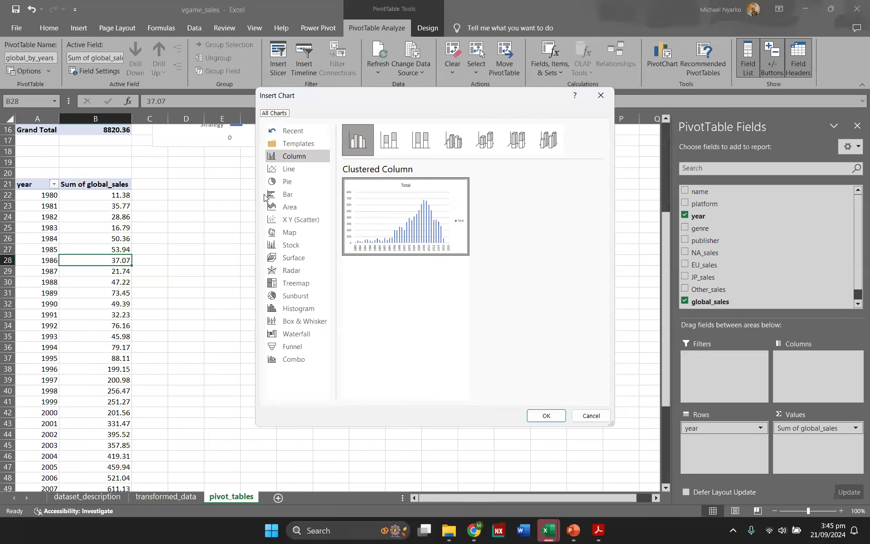
click(291, 173)
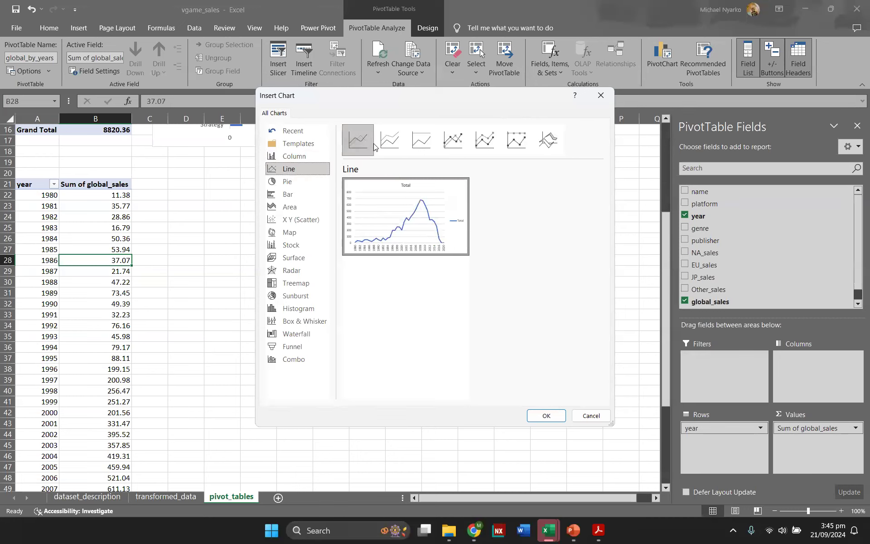
click(447, 138)
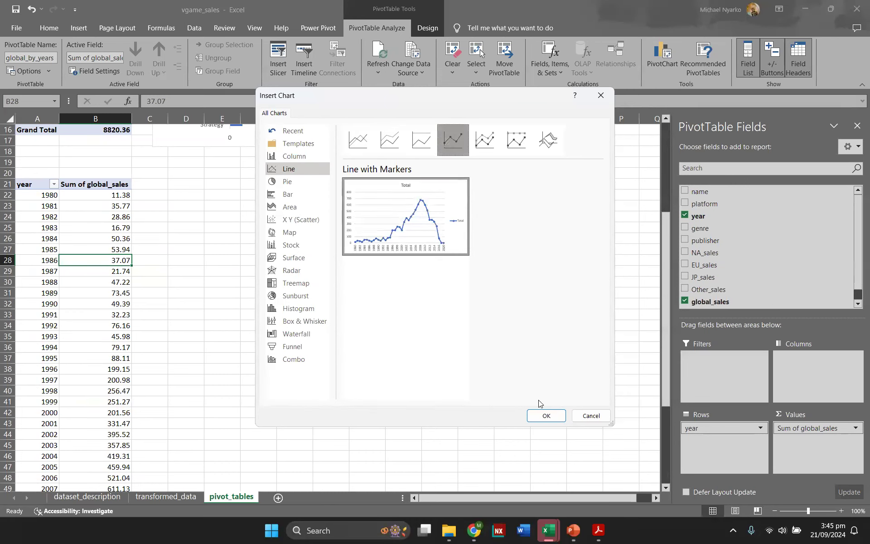
click(546, 415)
Step: Move the line chart beside the year pivot table and enlarge it
drag(395, 243, 343, 212)
drag(422, 359, 536, 449)
click(583, 312)
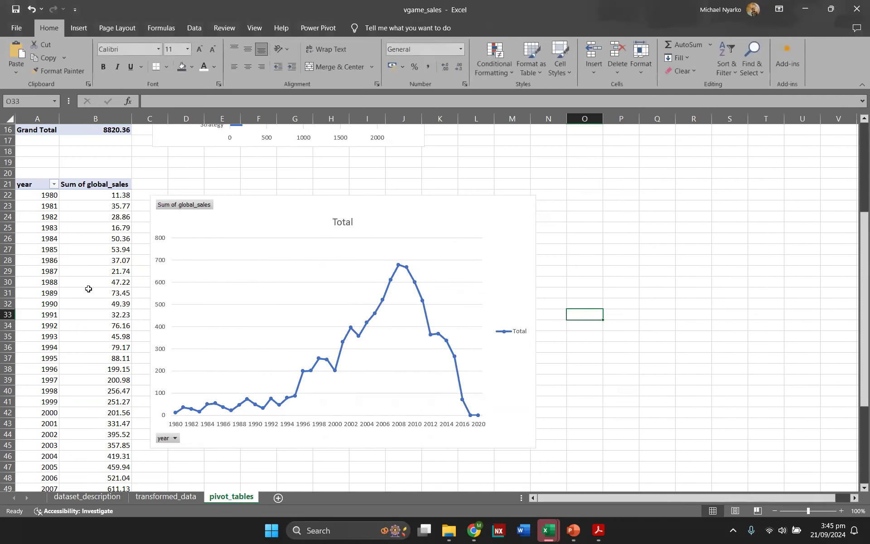
Step: Widen the line chart further to the right
scroll(121, 249, down, 2)
scroll(68, 250, up, 3)
scroll(67, 250, down, 2)
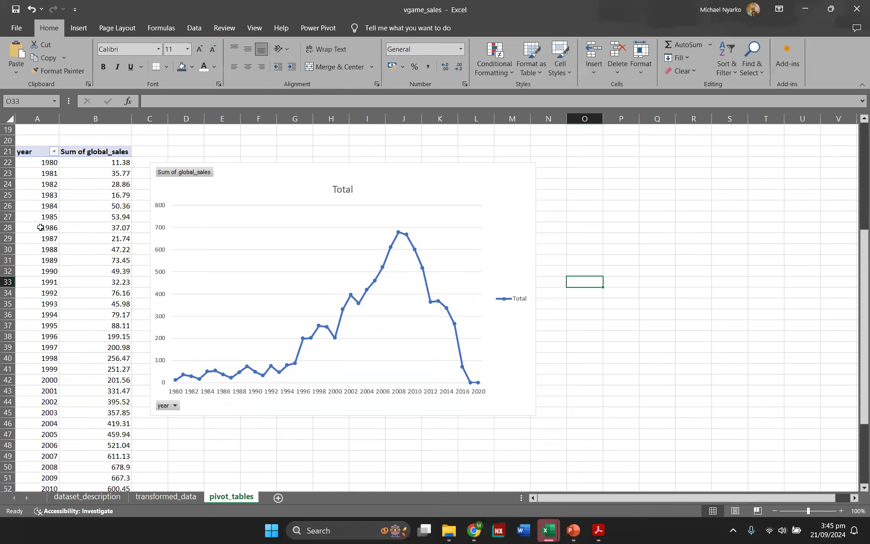
scroll(108, 226, down, 1)
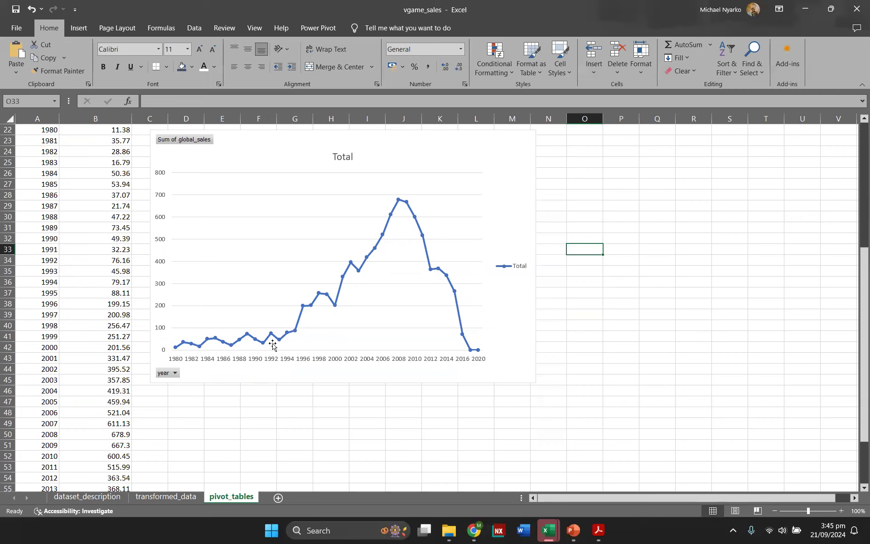
scroll(272, 345, up, 1)
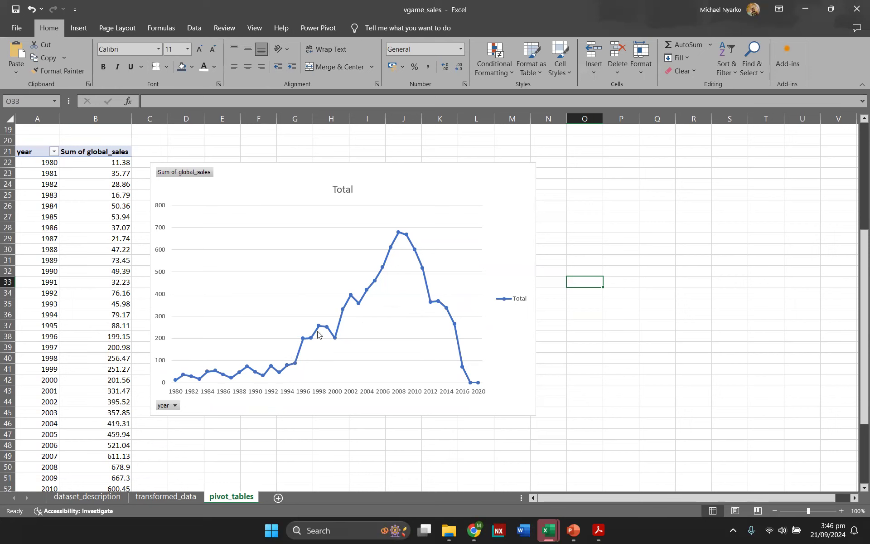
click(517, 408)
drag(536, 416, 640, 427)
click(562, 487)
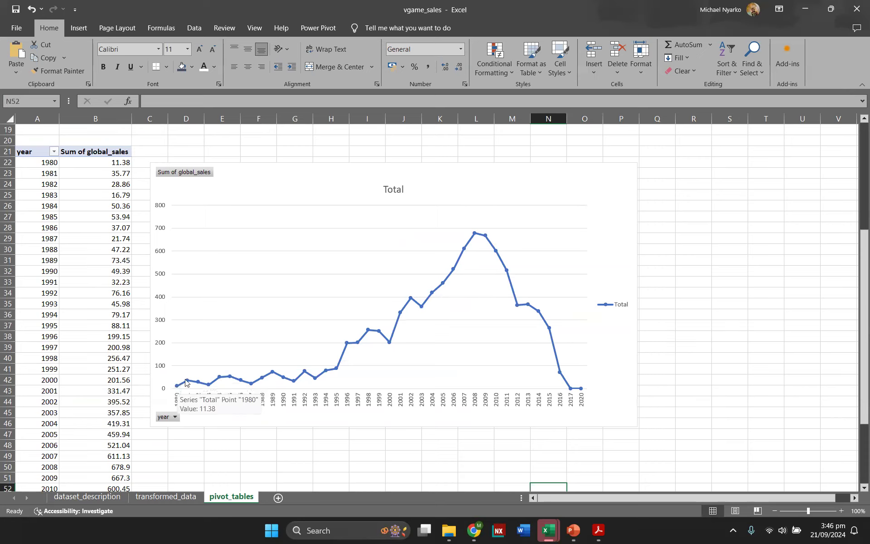
Step: Examine the yearly global sales trend on the line chart
mouse_move(189, 381)
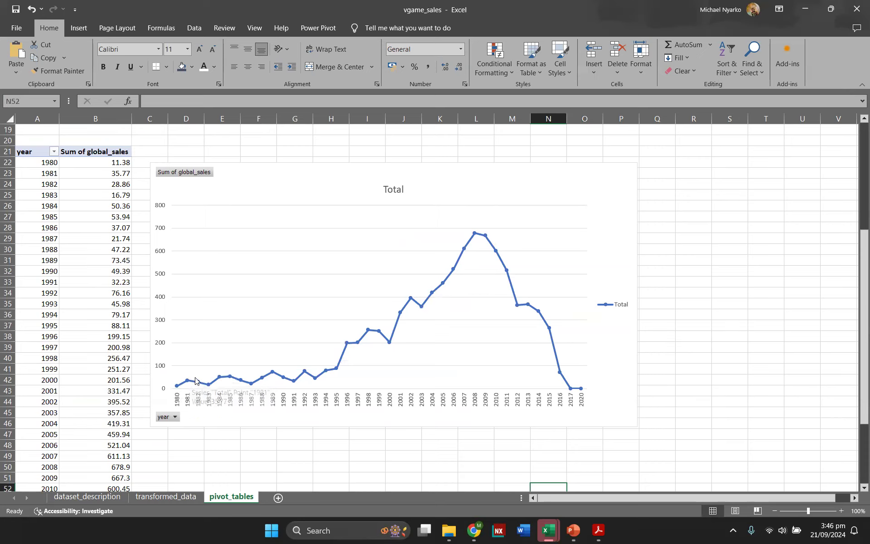
mouse_move(210, 392)
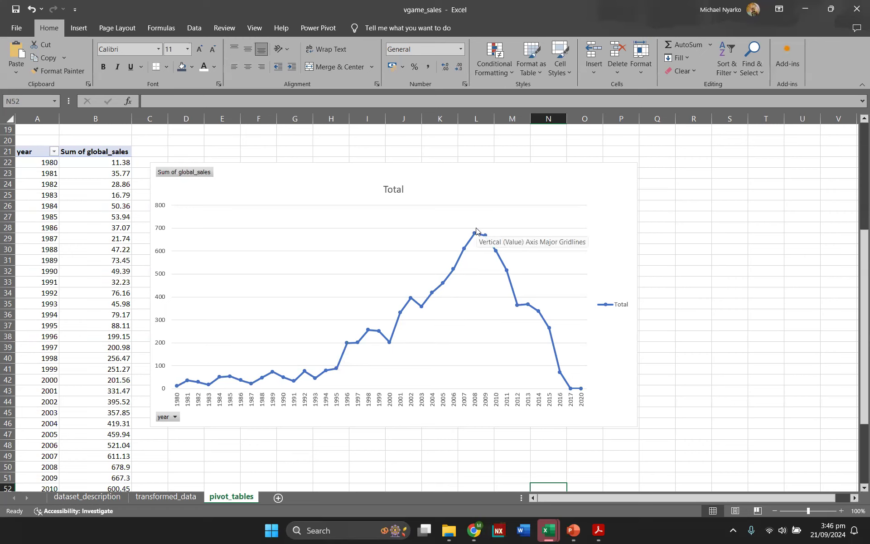
mouse_move(474, 234)
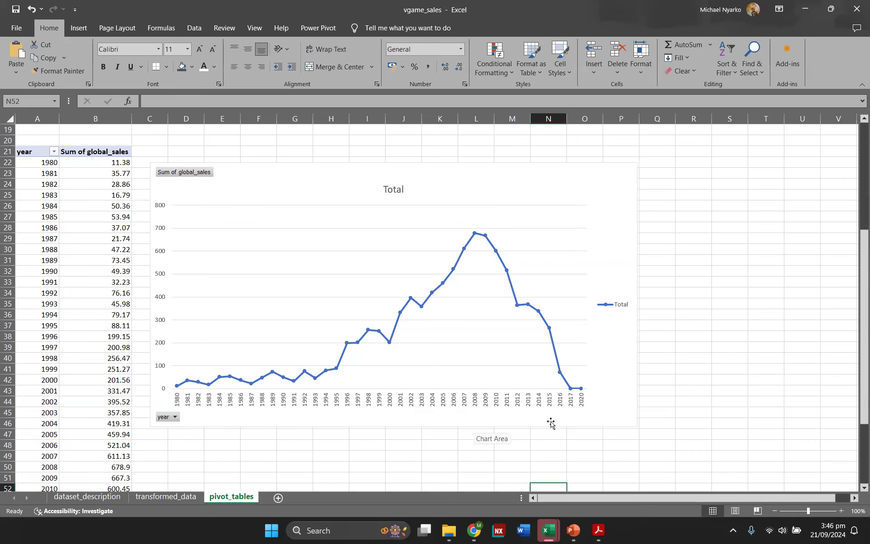
click(698, 313)
scroll(699, 313, up, 4)
scroll(698, 313, up, 2)
scroll(697, 311, down, 9)
scroll(661, 315, up, 2)
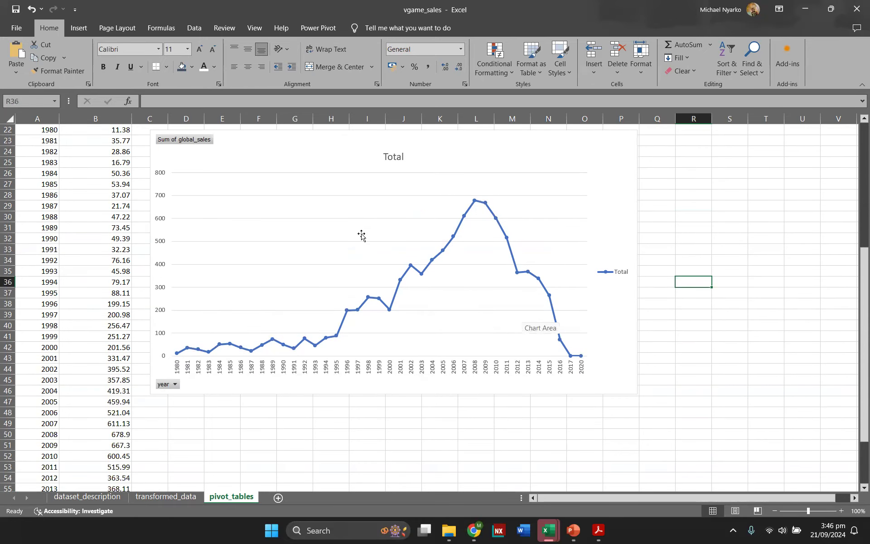
scroll(358, 236, up, 2)
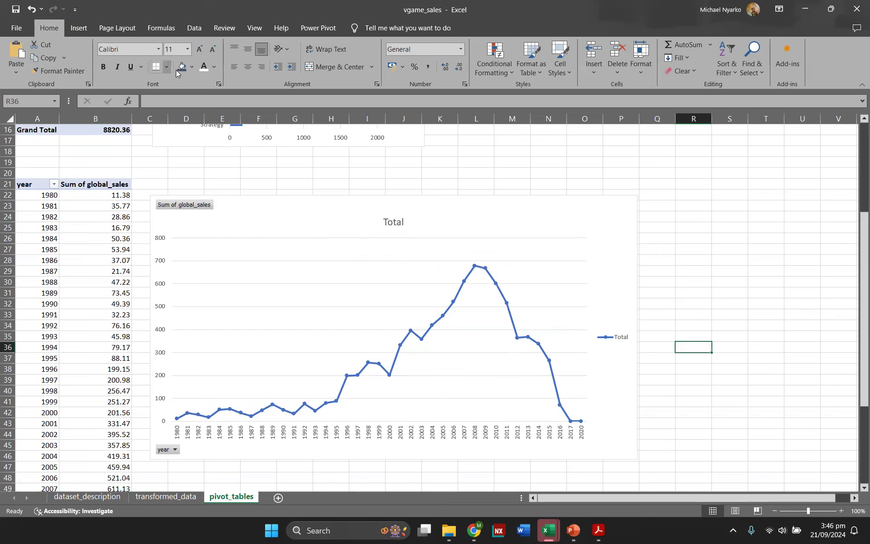
scroll(136, 220, up, 5)
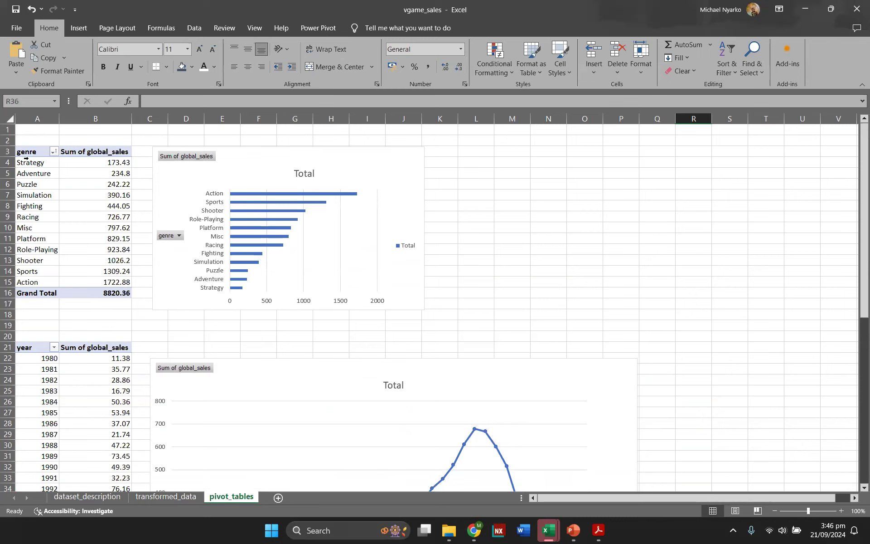
click(172, 498)
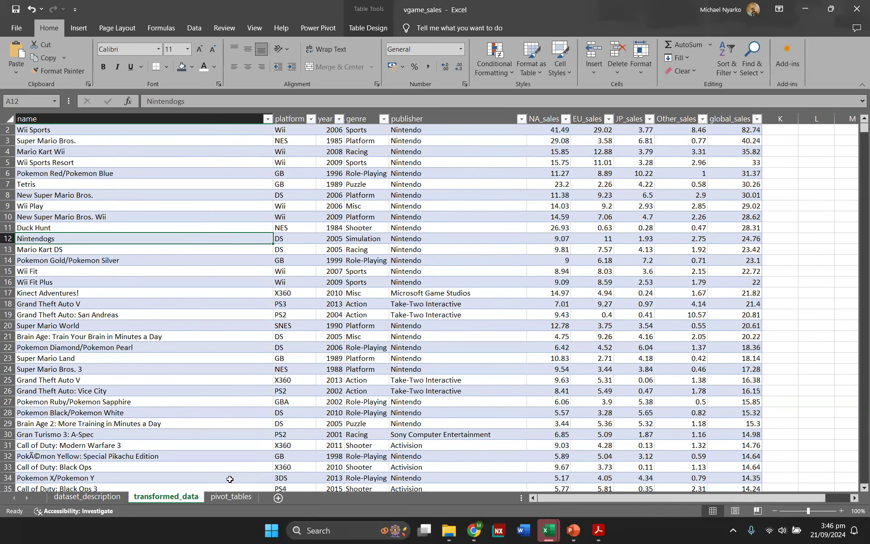
click(234, 501)
Step: Copy the genre pivot table and paste it into cell A66 below the year pivot table
drag(27, 150, 93, 292)
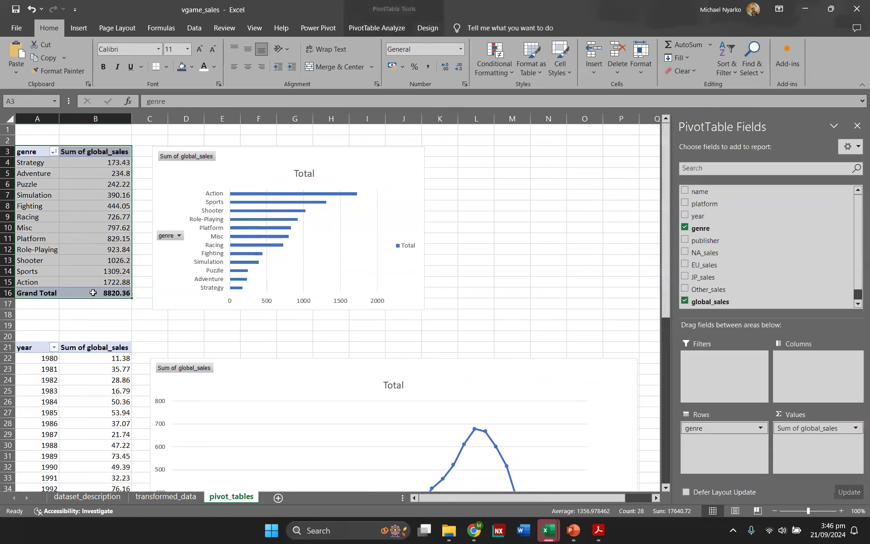
click(607, 162)
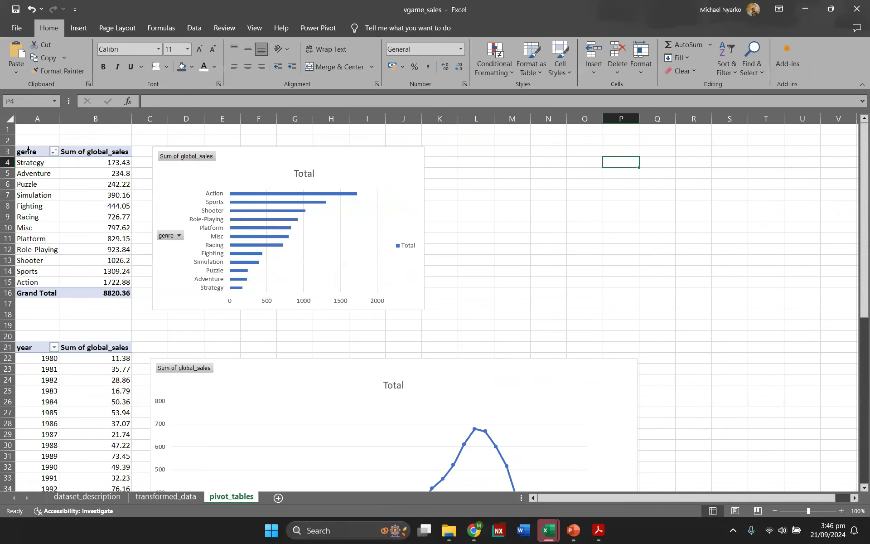
drag(24, 151, 116, 287)
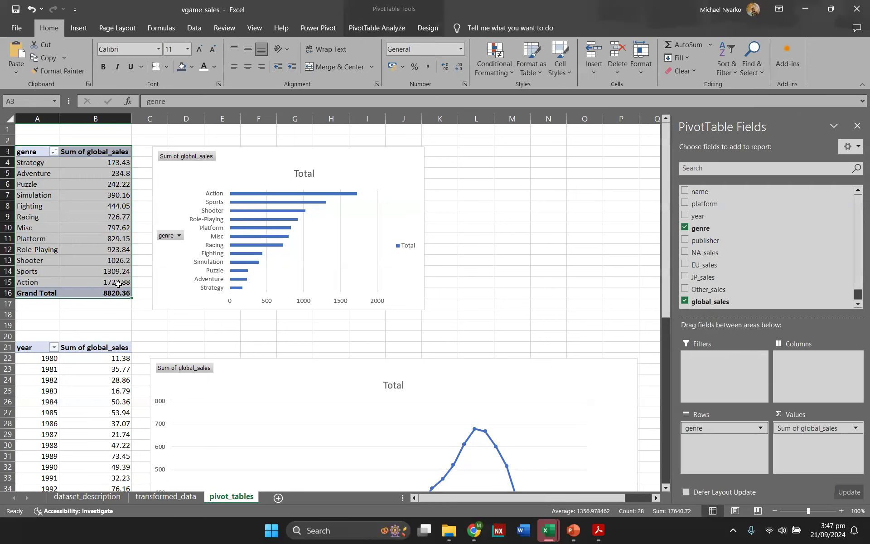
key(ctrl+c)
scroll(408, 272, down, 14)
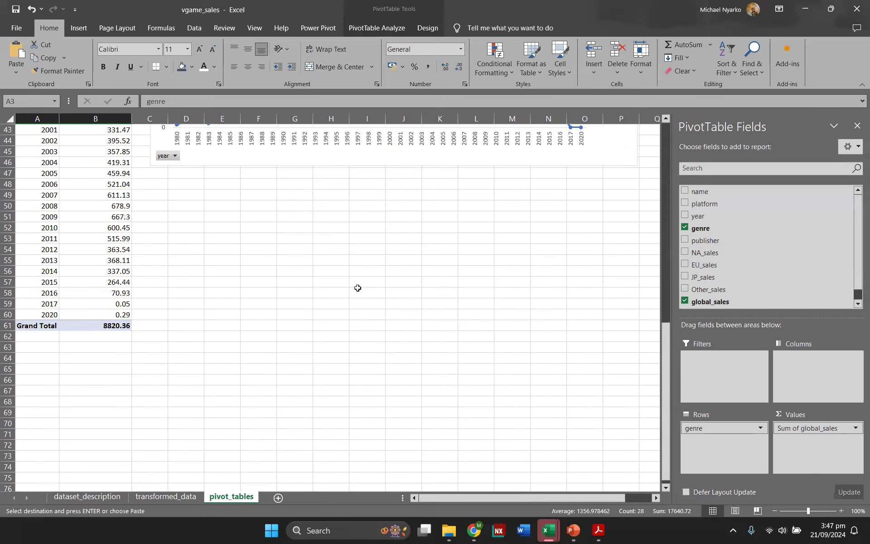
scroll(37, 380, down, 1)
click(36, 345)
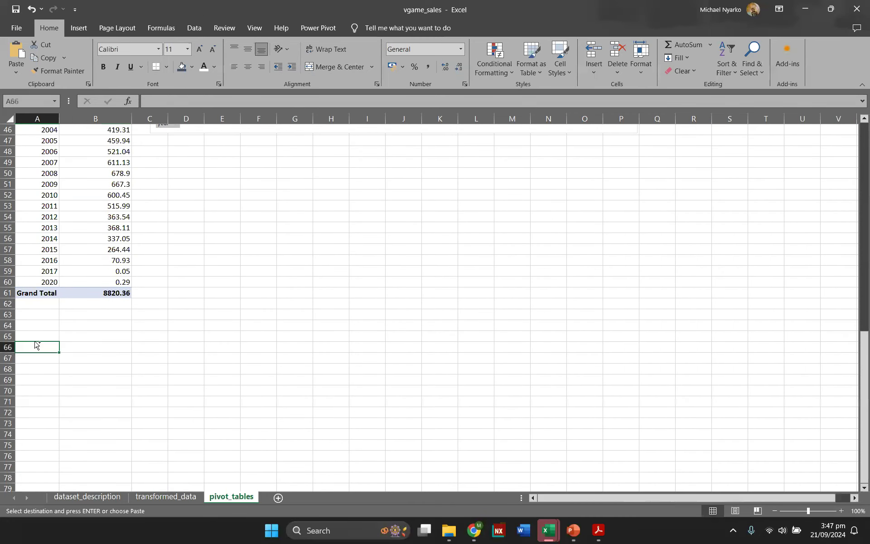
key(ctrl+v)
scroll(180, 355, down, 2)
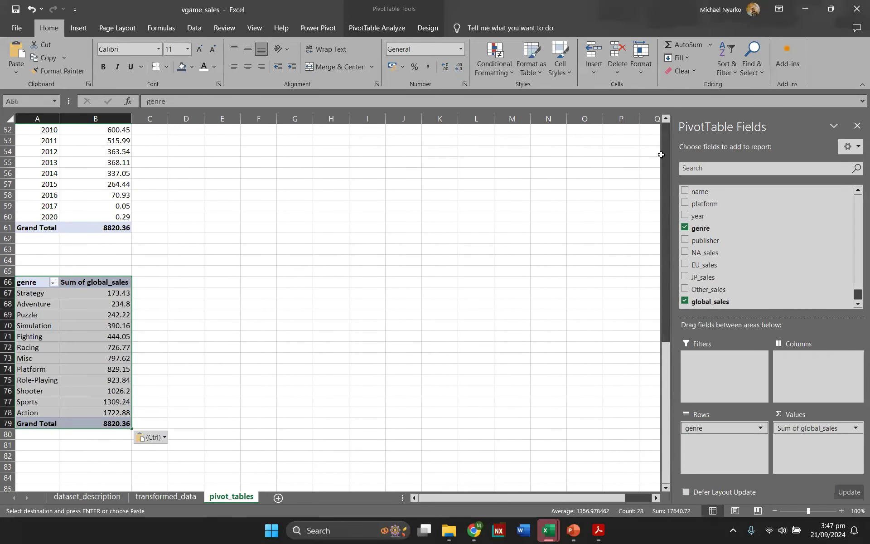
Step: Rebuild the pasted pivot table with year as rows and a count of name as values
click(685, 227)
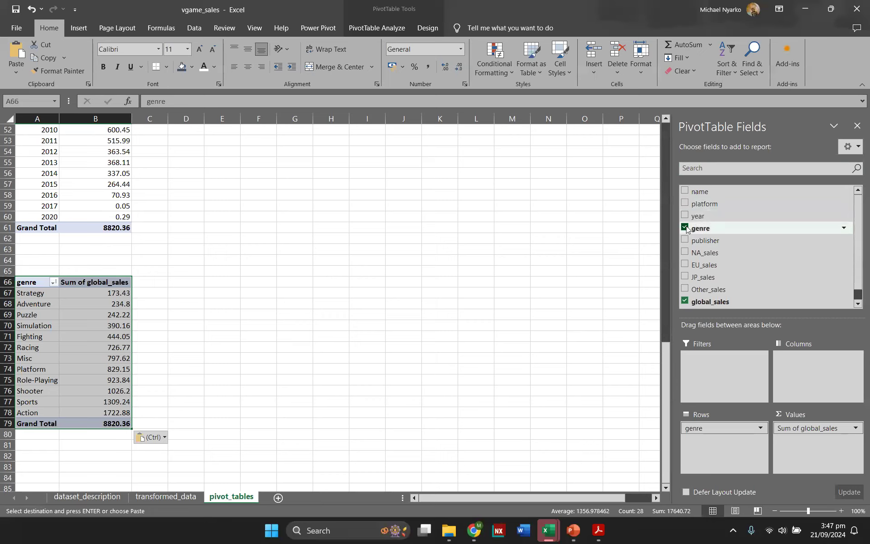
click(685, 302)
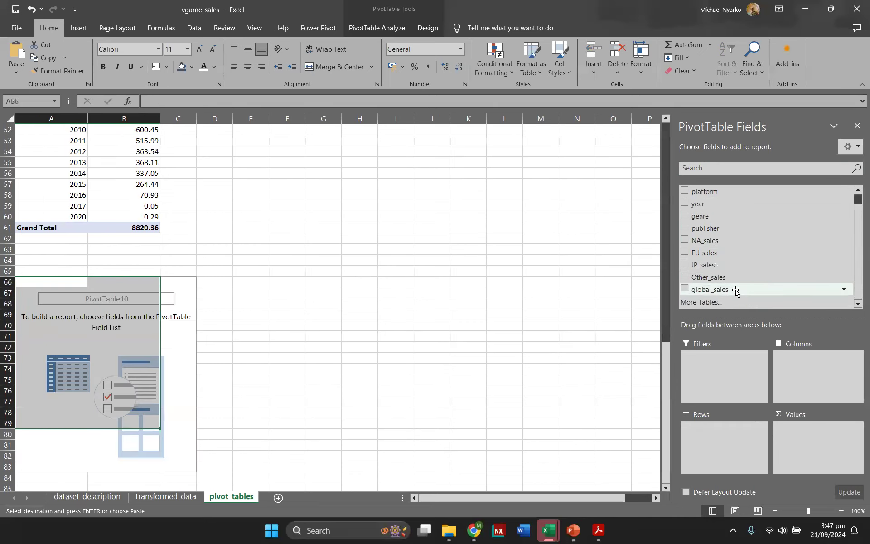
drag(719, 205, 717, 441)
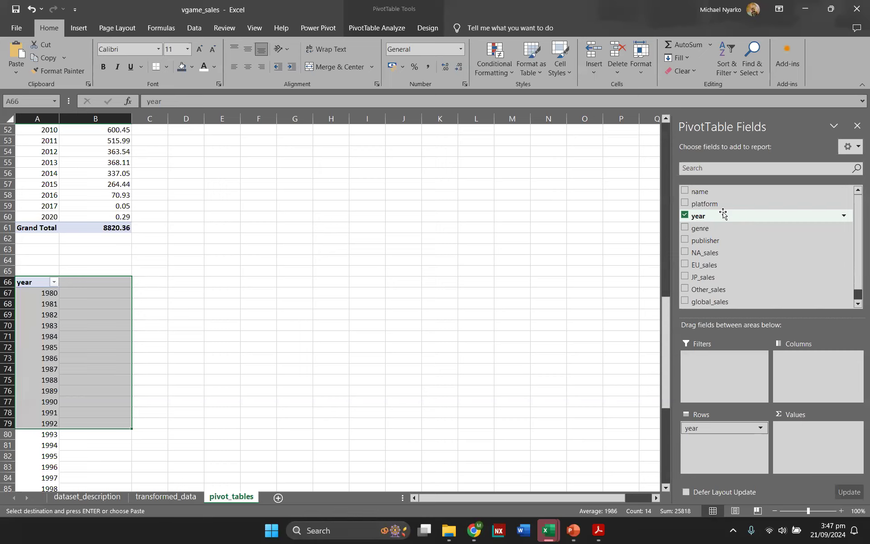
drag(723, 213, 807, 435)
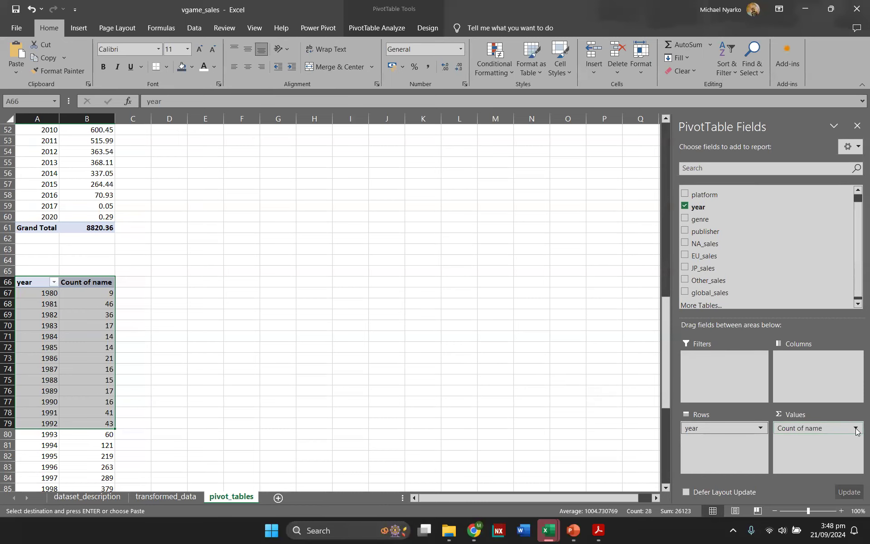
scroll(268, 239, up, 15)
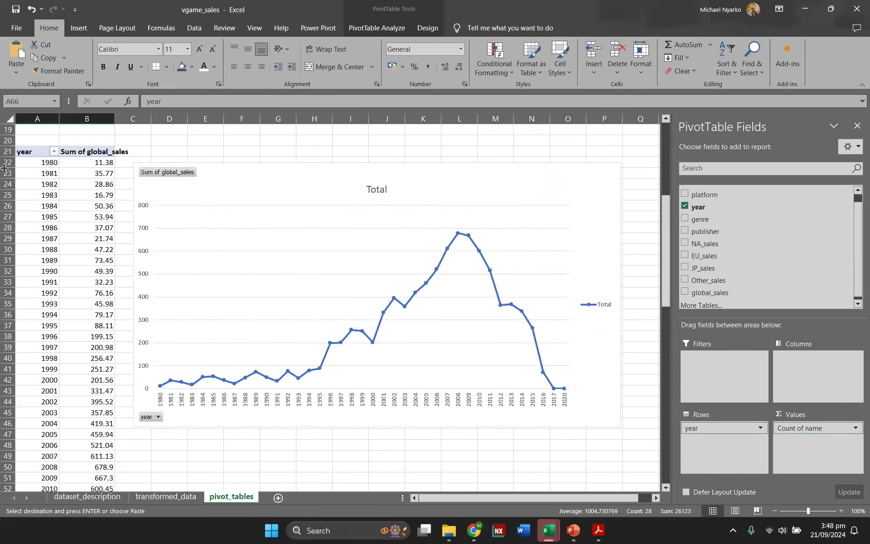
scroll(77, 196, up, 2)
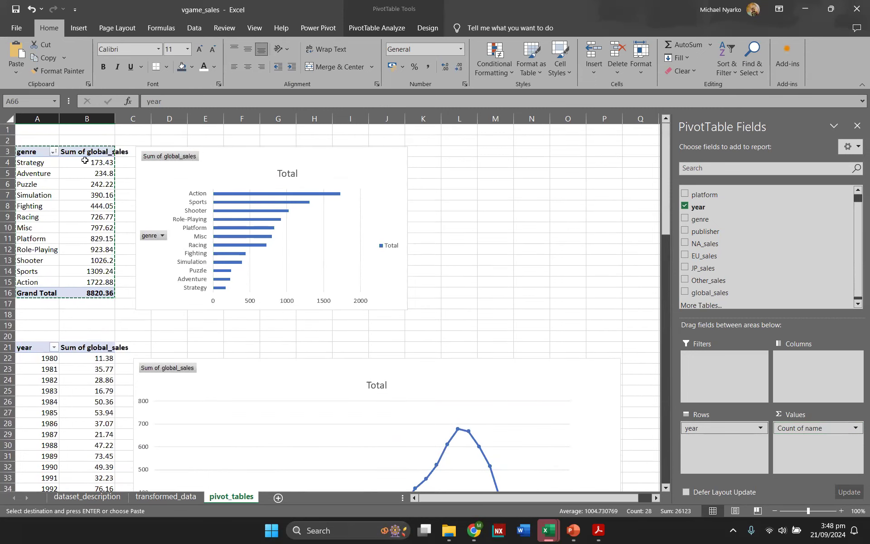
scroll(217, 252, down, 4)
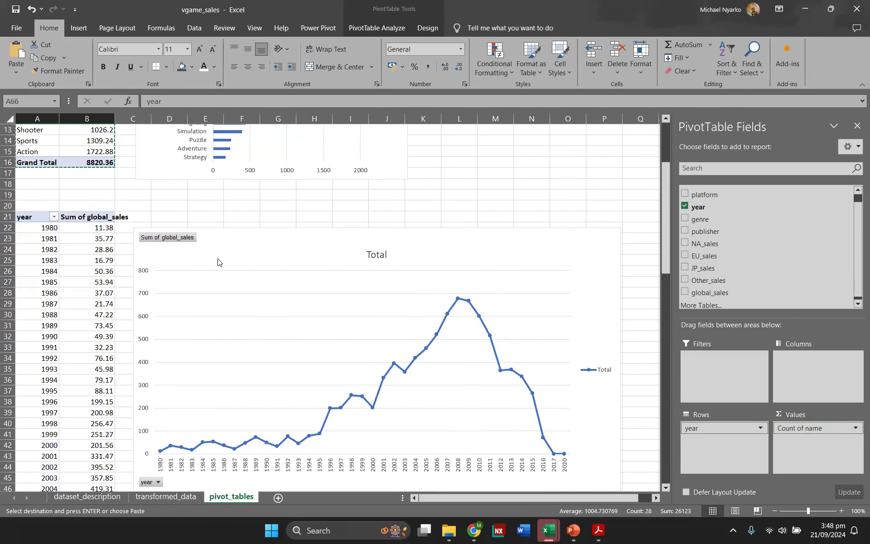
scroll(218, 261, down, 16)
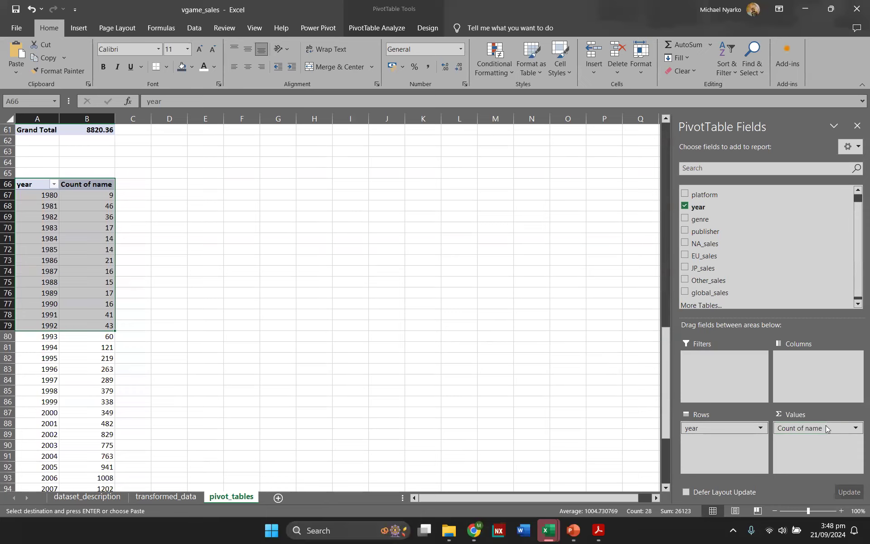
click(856, 429)
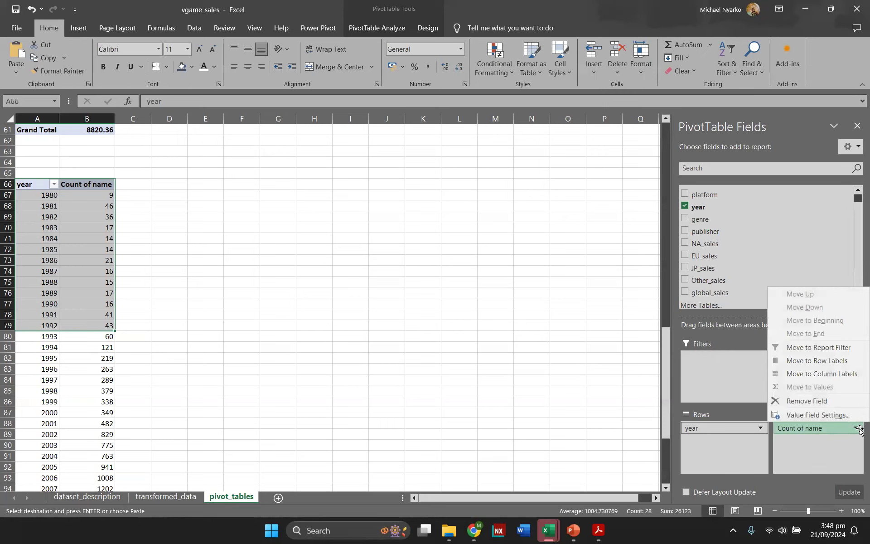
click(833, 418)
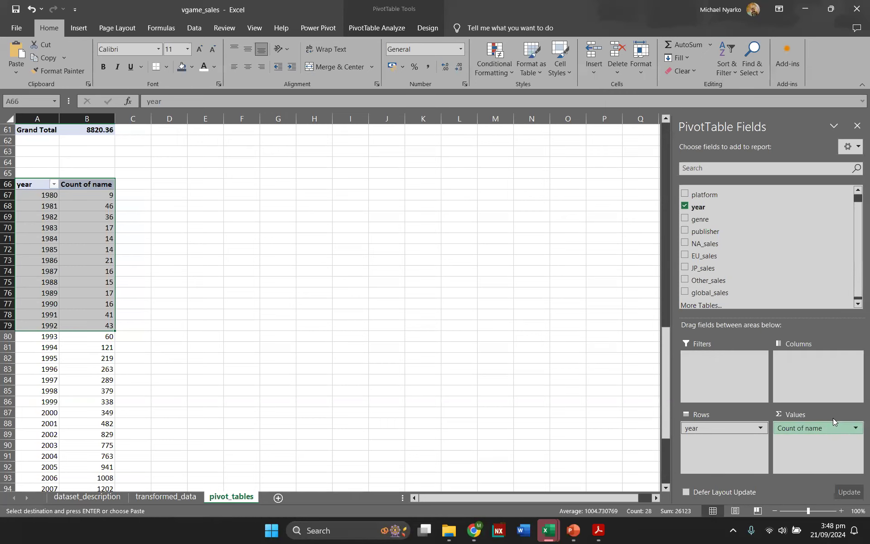
scroll(404, 286, down, 2)
scroll(403, 287, up, 2)
scroll(401, 289, down, 2)
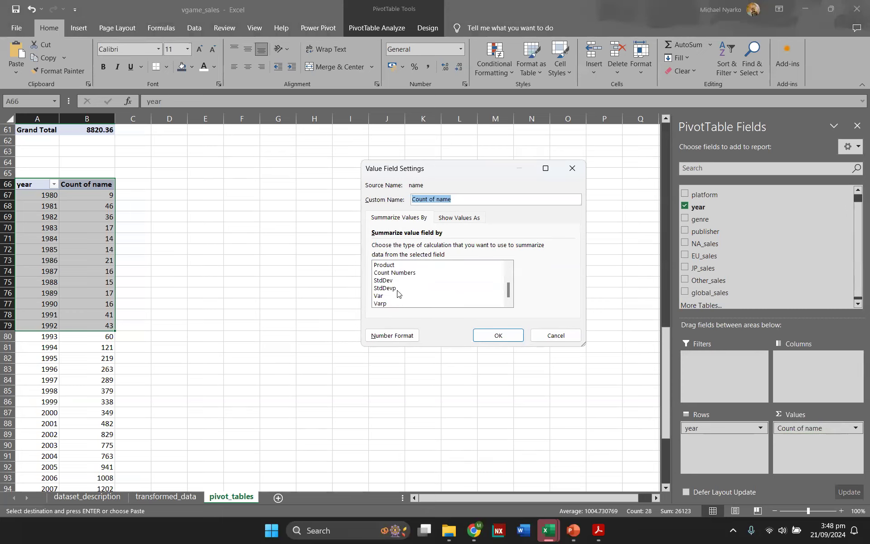
scroll(428, 307, up, 1)
scroll(429, 306, up, 1)
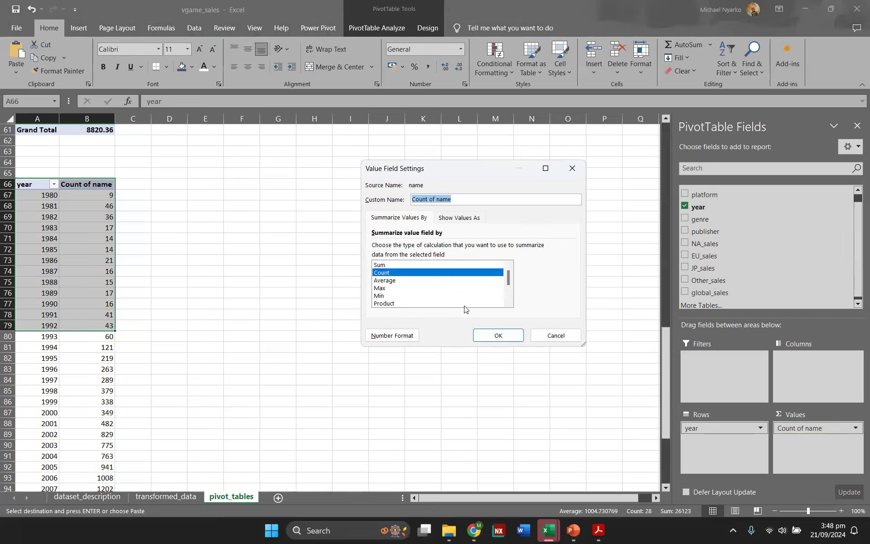
click(566, 336)
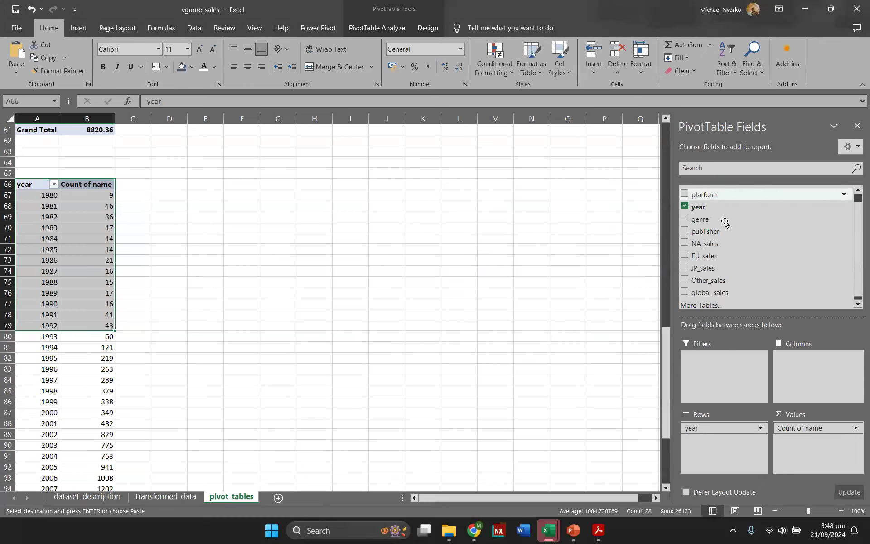
Step: Rename the value field's custom name to Count of games
scroll(722, 222, up, 1)
click(101, 194)
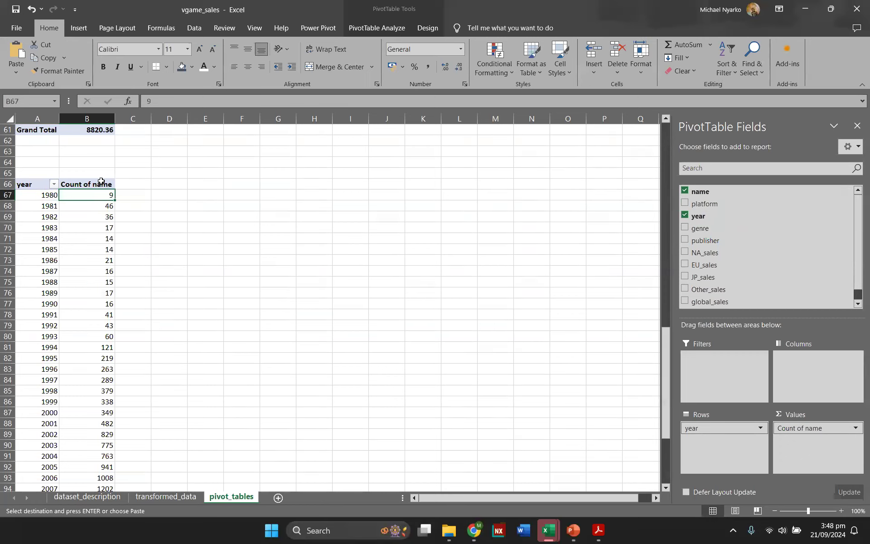
double_click(101, 183)
click(571, 169)
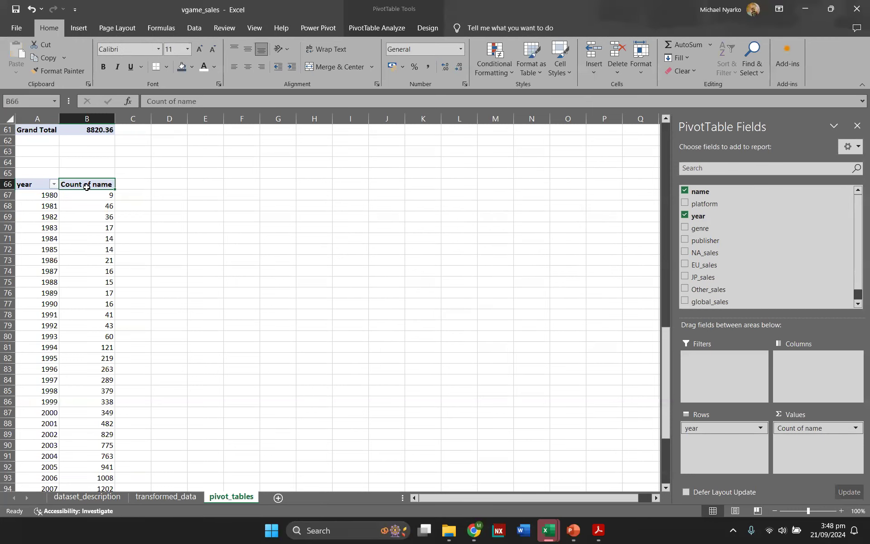
double_click(86, 185)
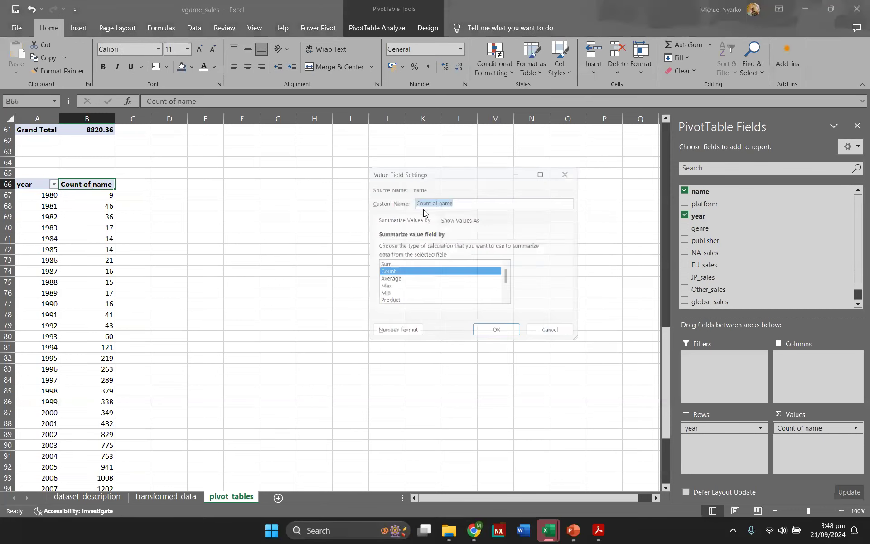
click(486, 204)
key(BackSpace)
key(BackSpace)
key(BackSpace)
text(games)
key(Return)
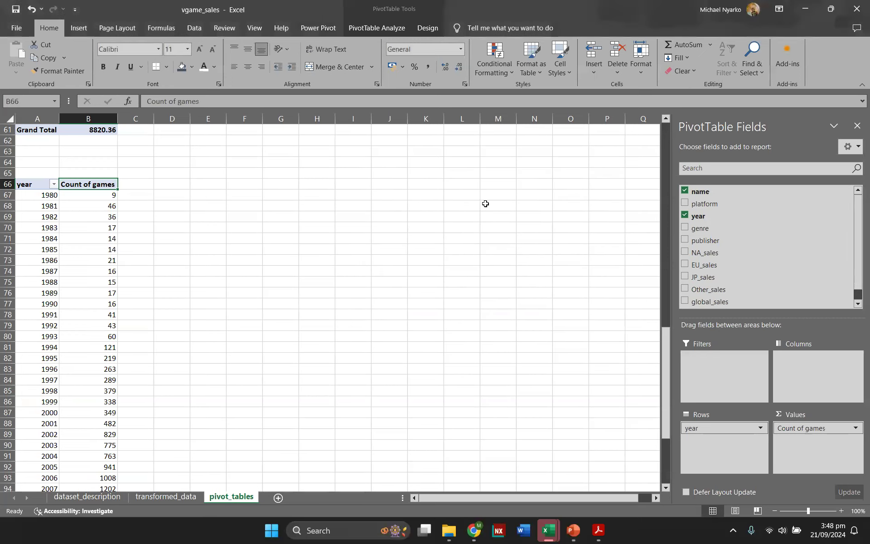
Step: Rename the new pivot table games_by_year
click(76, 226)
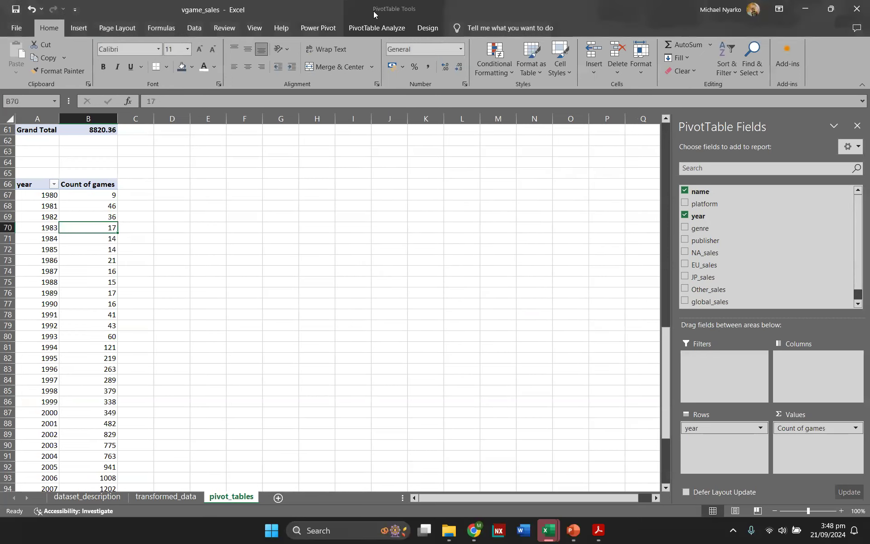
click(374, 32)
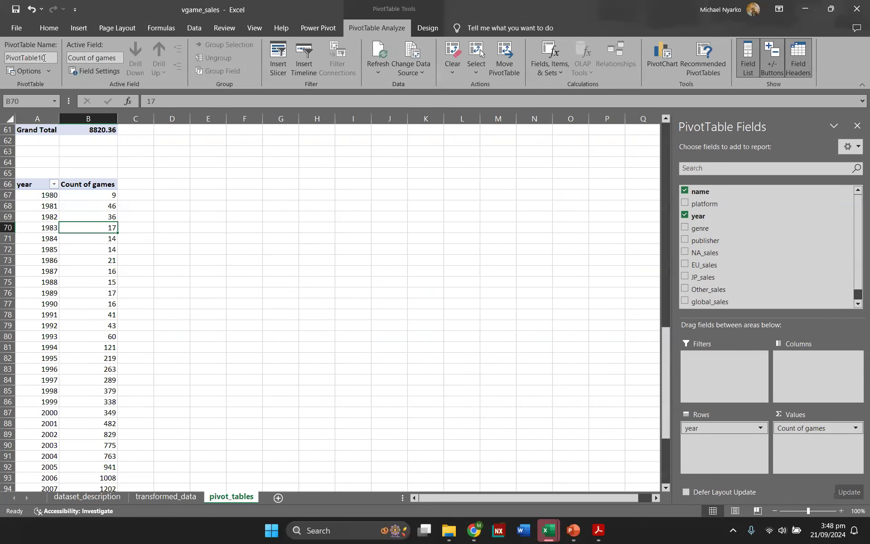
click(45, 57)
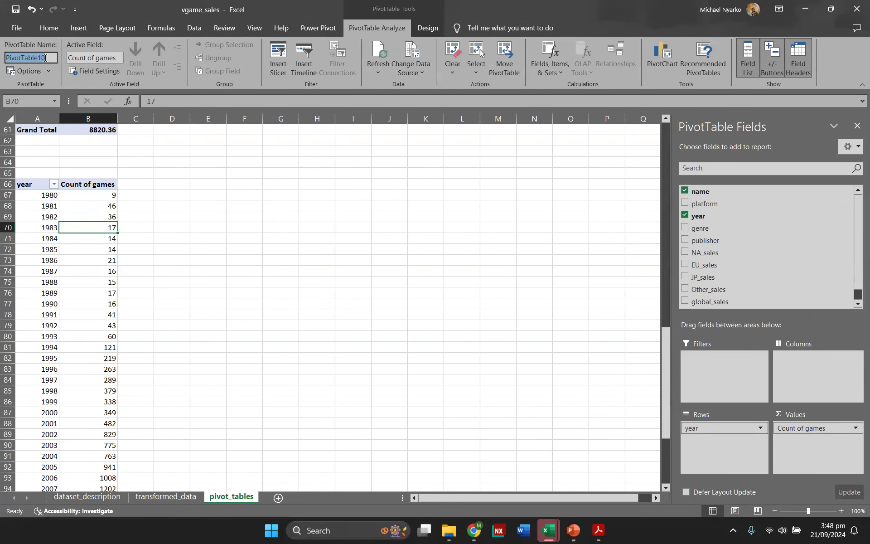
text(game)
text(s_by_year)
key(Return)
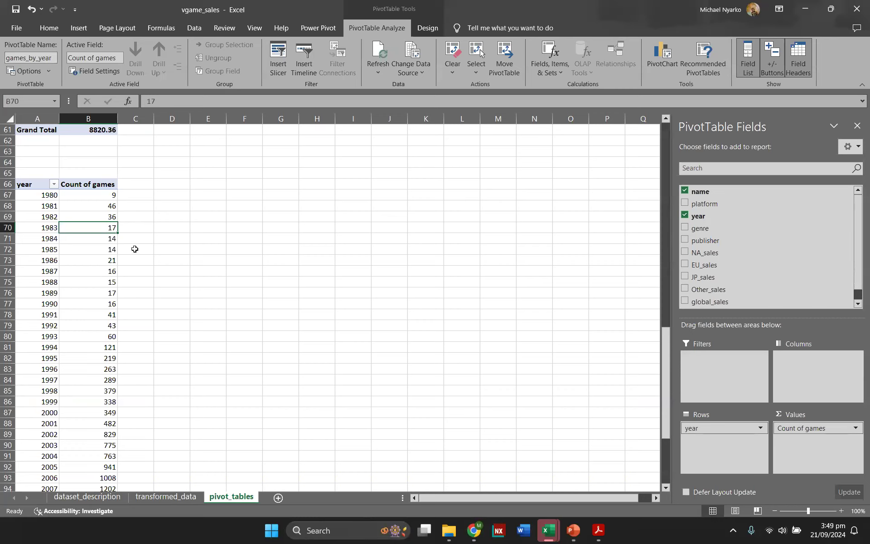
Step: Insert a line with markers pivot chart for the games_by_year pivot table
click(110, 284)
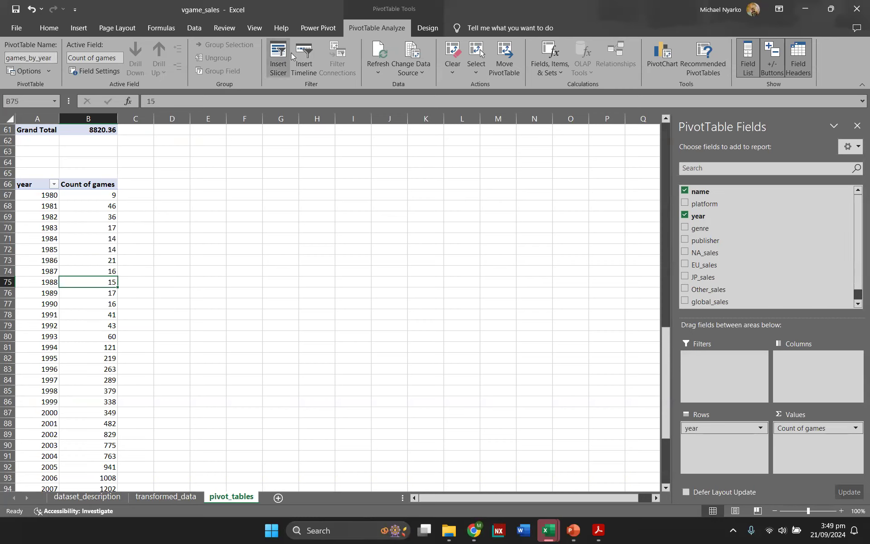
click(666, 56)
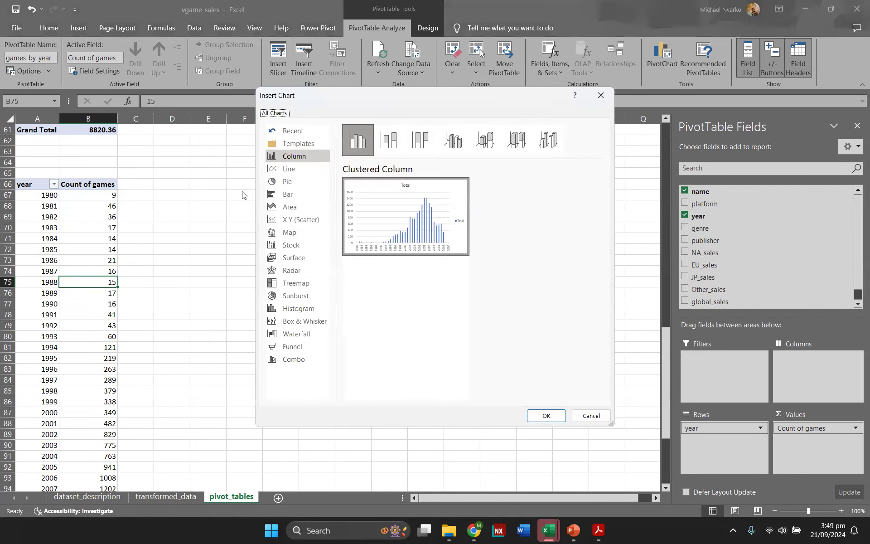
click(277, 171)
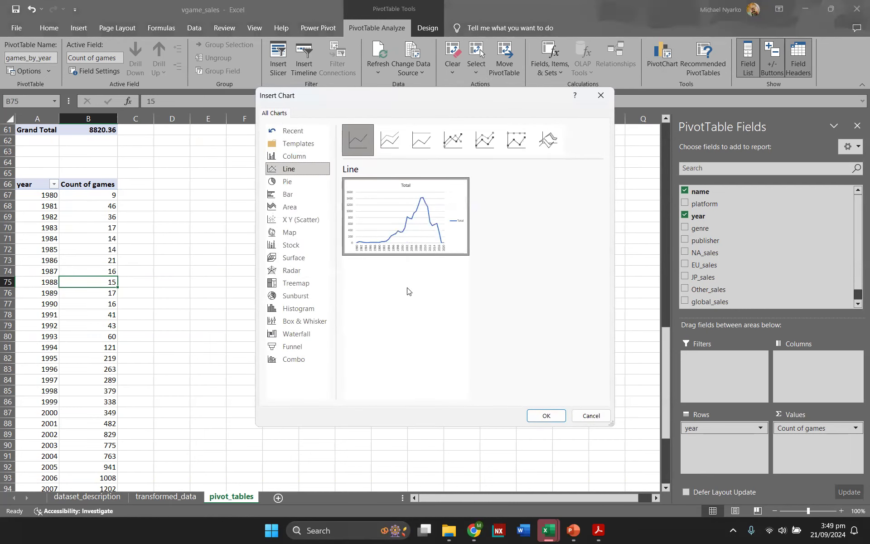
click(452, 138)
click(546, 415)
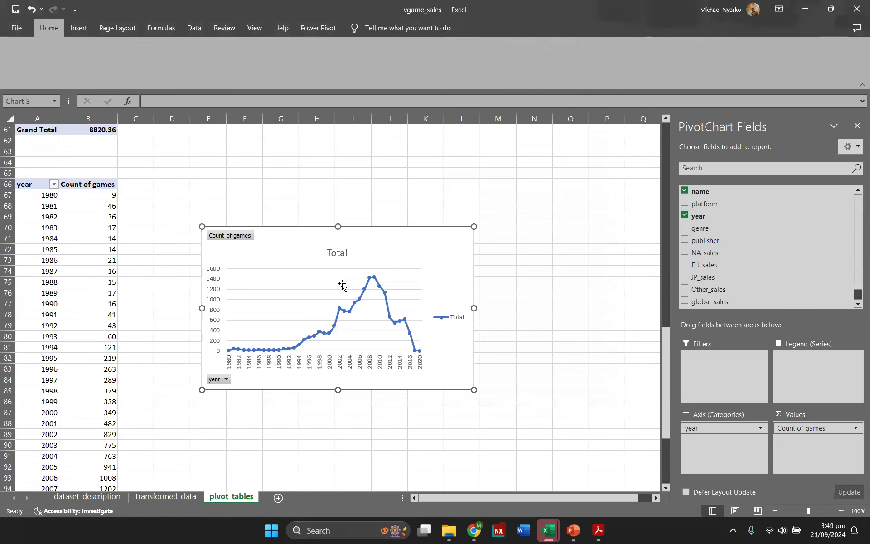
Step: Move the games count line chart beside its pivot table and enlarge it
scroll(308, 174, down, 2)
drag(286, 175, 258, 168)
drag(447, 318, 574, 399)
click(476, 446)
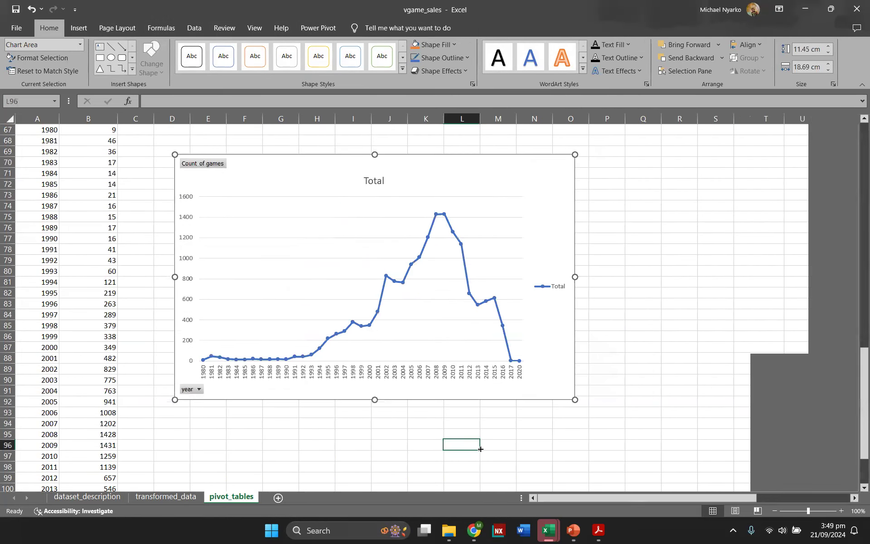
Step: Scroll through the pivot_tables sheet to review the genre and year pivot tables and their charts
scroll(474, 293, up, 14)
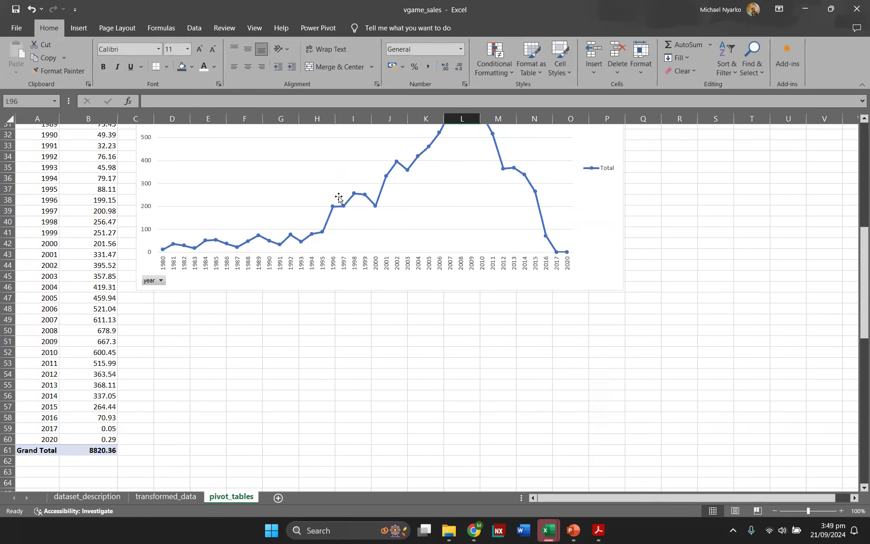
scroll(347, 236, up, 1)
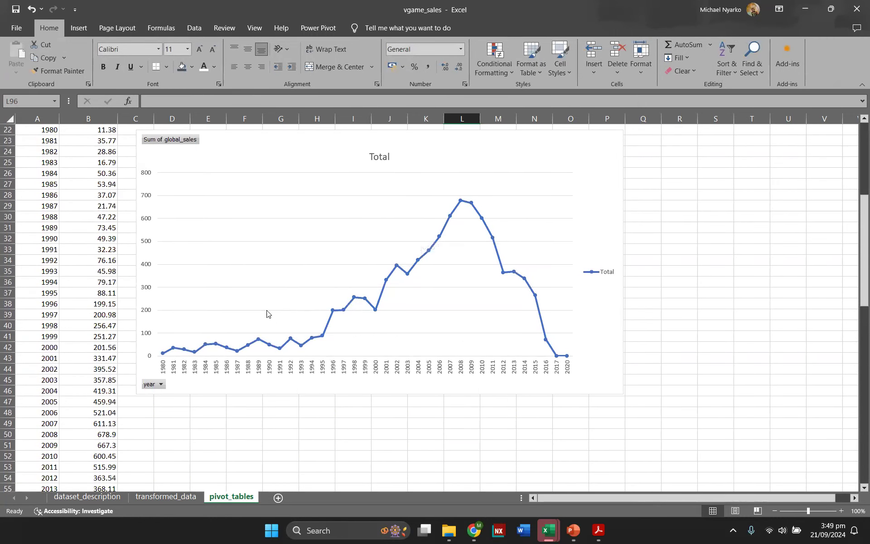
scroll(538, 257, down, 14)
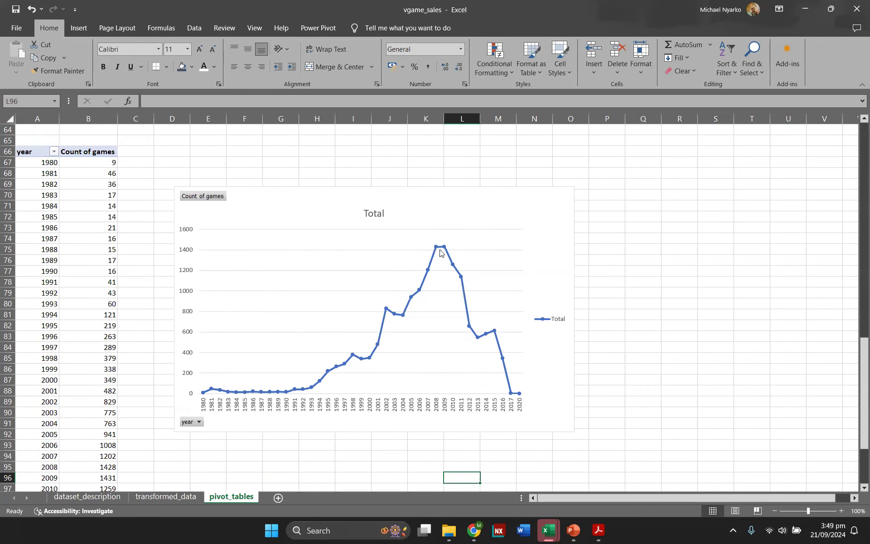
scroll(459, 315, up, 14)
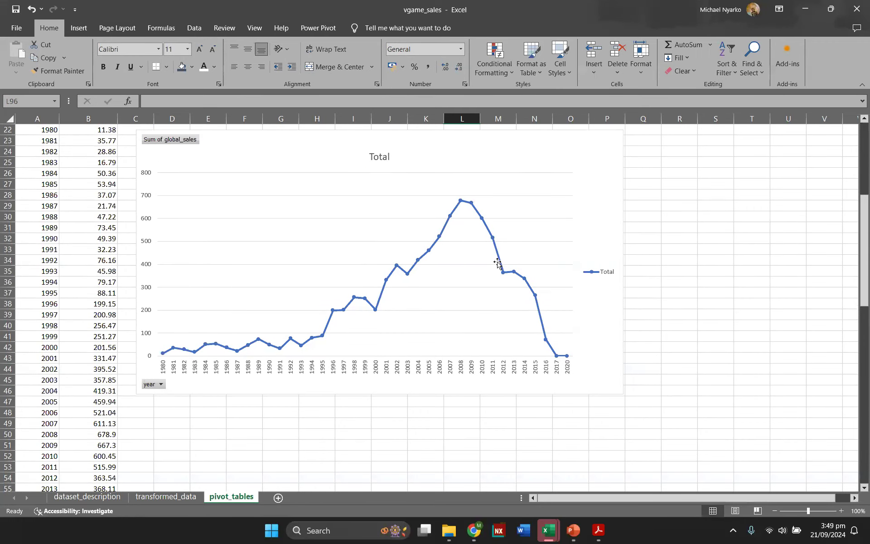
scroll(530, 260, down, 13)
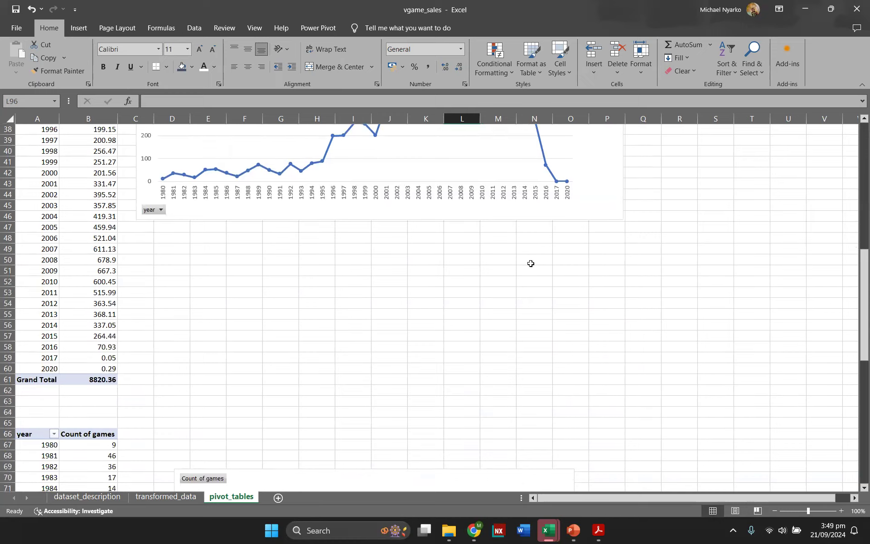
scroll(519, 272, down, 1)
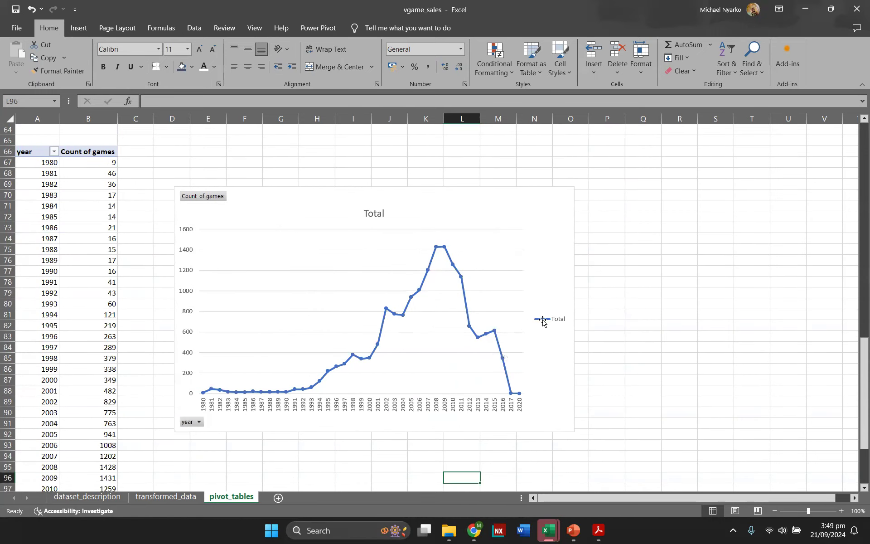
scroll(555, 315, up, 3)
scroll(556, 315, up, 9)
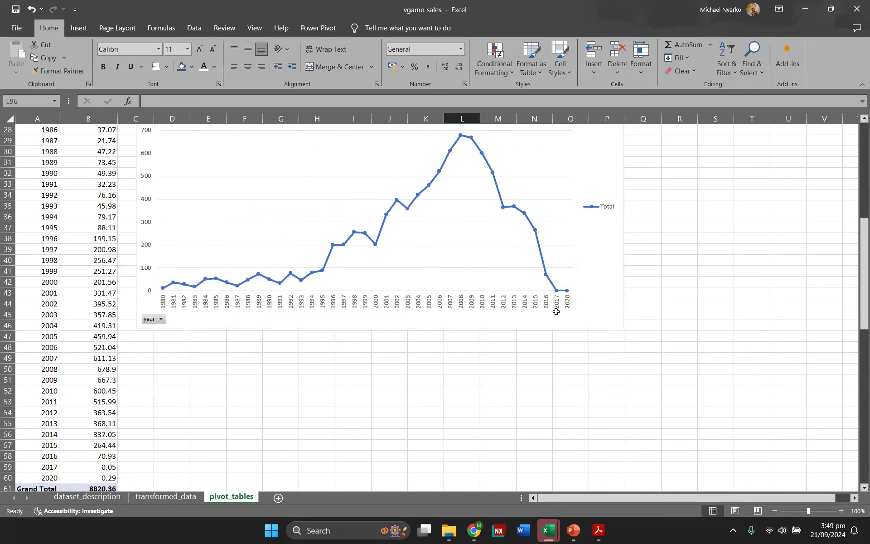
scroll(556, 314, down, 16)
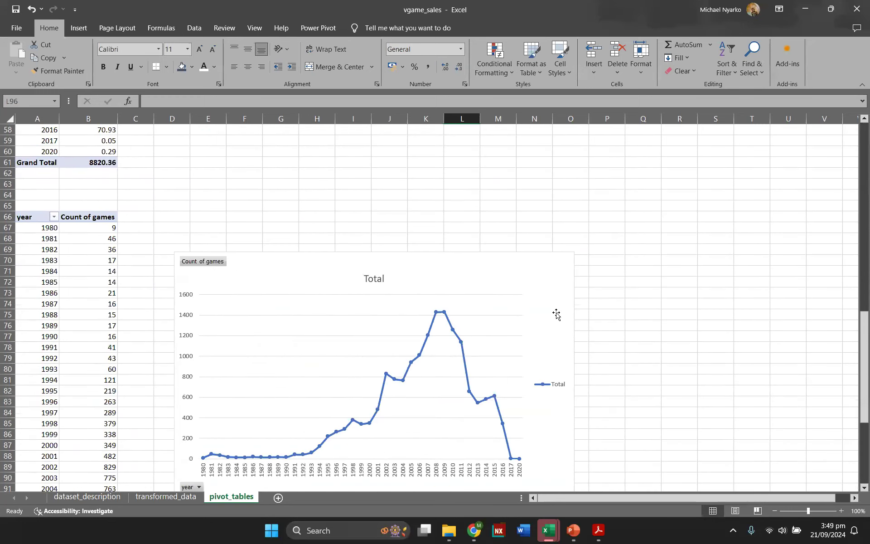
scroll(556, 310, up, 20)
scroll(471, 275, up, 4)
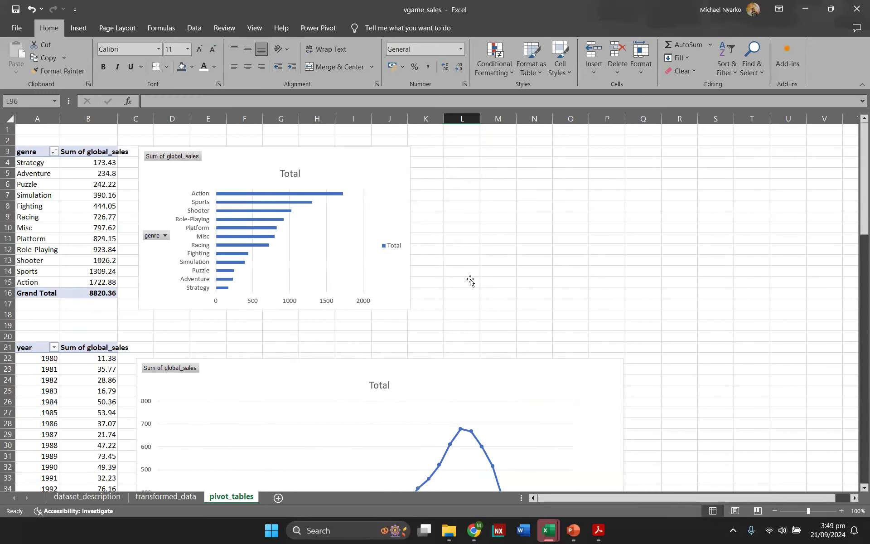
scroll(483, 249, down, 20)
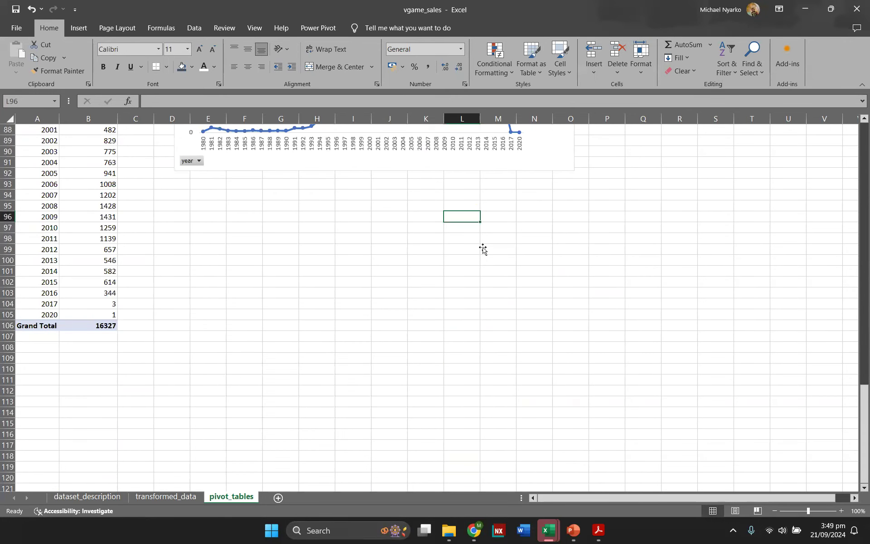
scroll(331, 313, down, 3)
scroll(331, 312, up, 3)
scroll(319, 388, up, 10)
scroll(317, 330, up, 19)
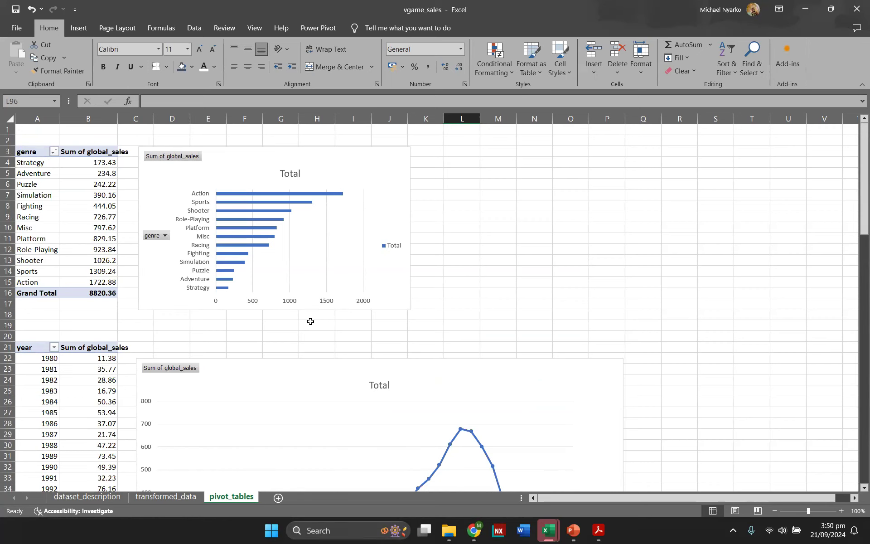
scroll(208, 346, down, 4)
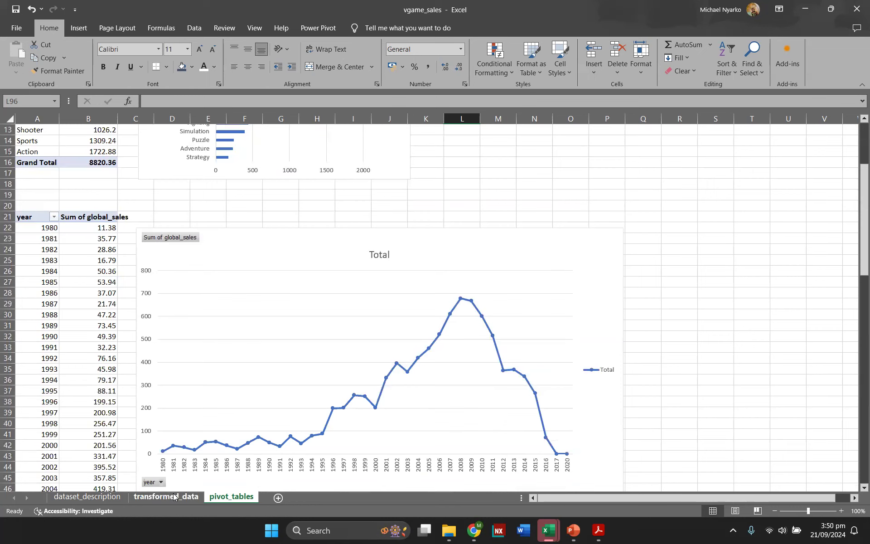
Step: Insert a new pivot table from the video_games table on the existing pivot_tables sheet at cell A111
click(174, 497)
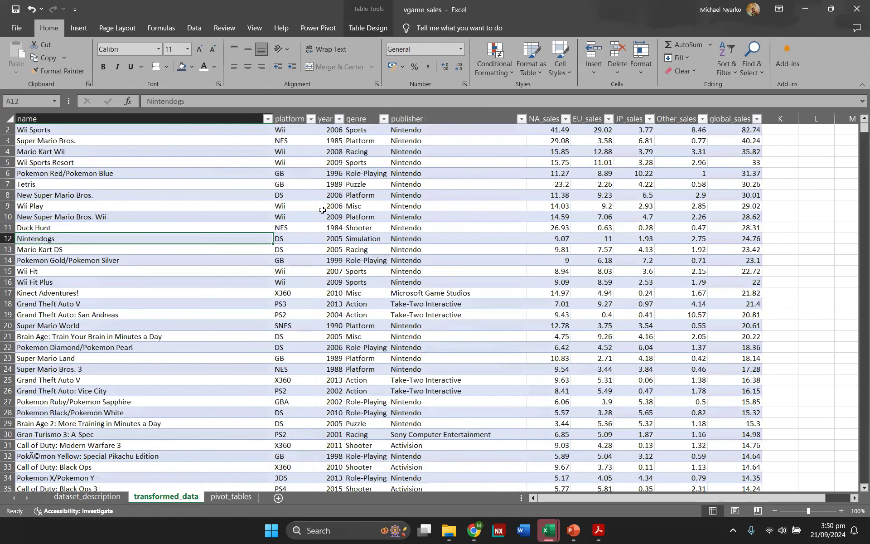
scroll(305, 188, up, 1)
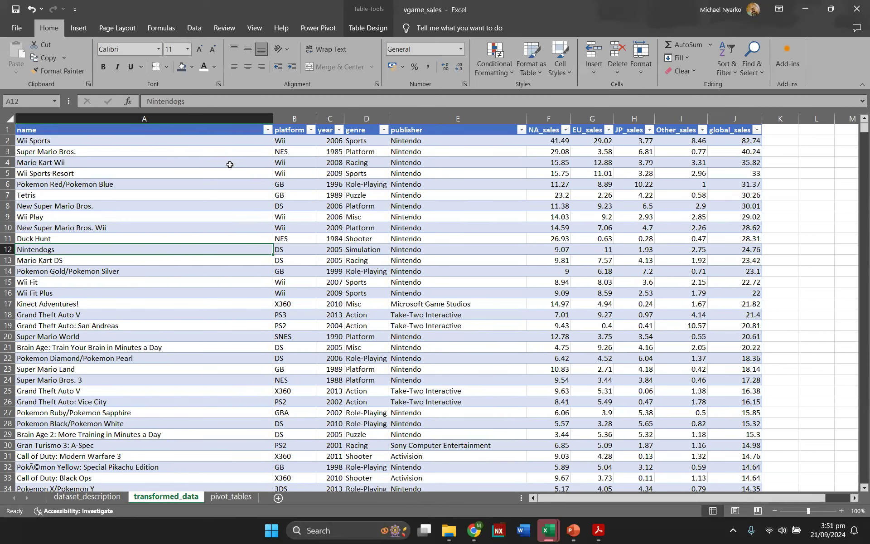
click(79, 28)
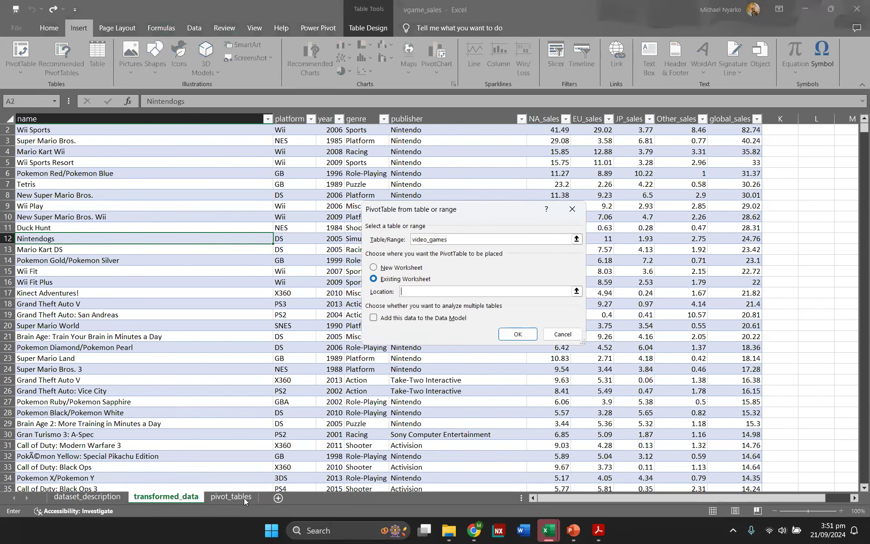
click(244, 500)
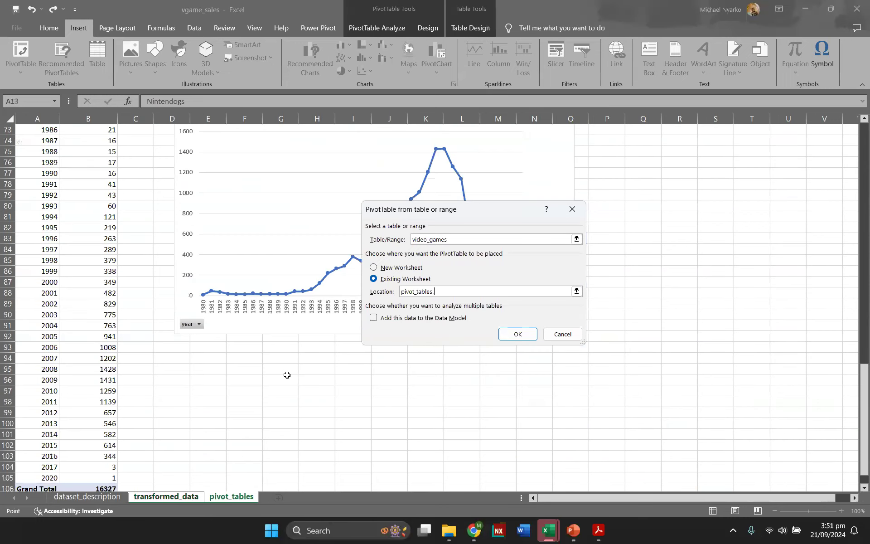
scroll(287, 374, down, 7)
click(50, 317)
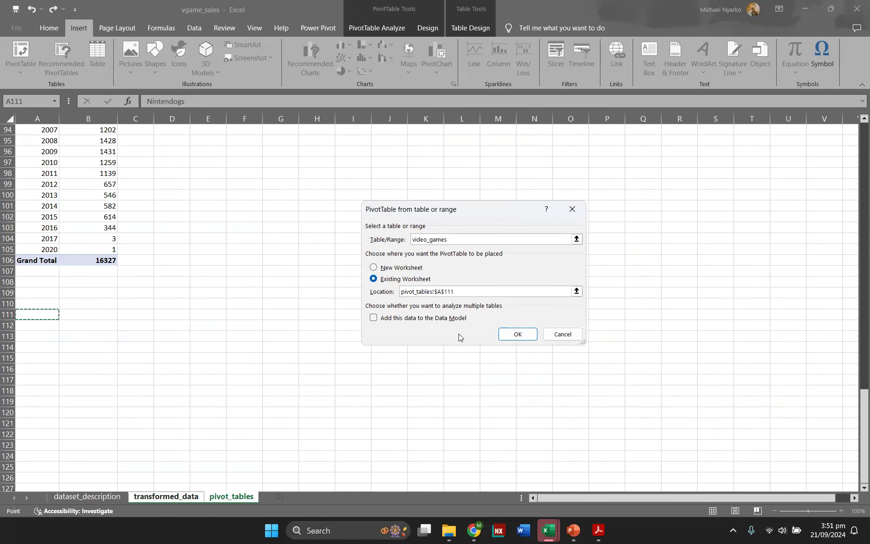
click(511, 332)
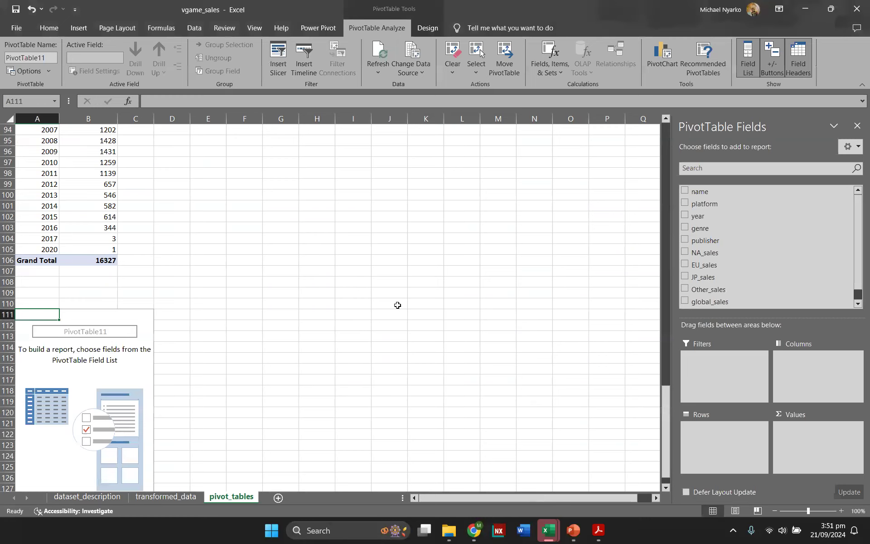
scroll(398, 305, down, 5)
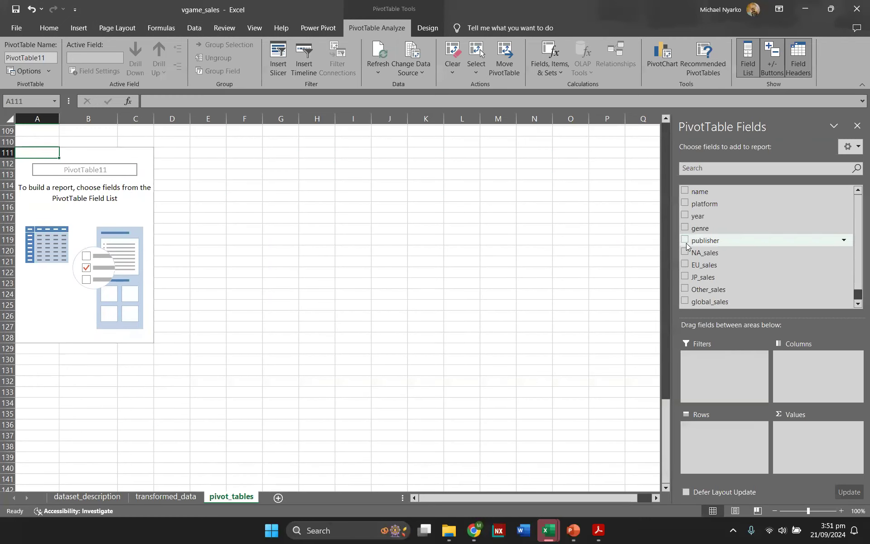
scroll(373, 262, up, 2)
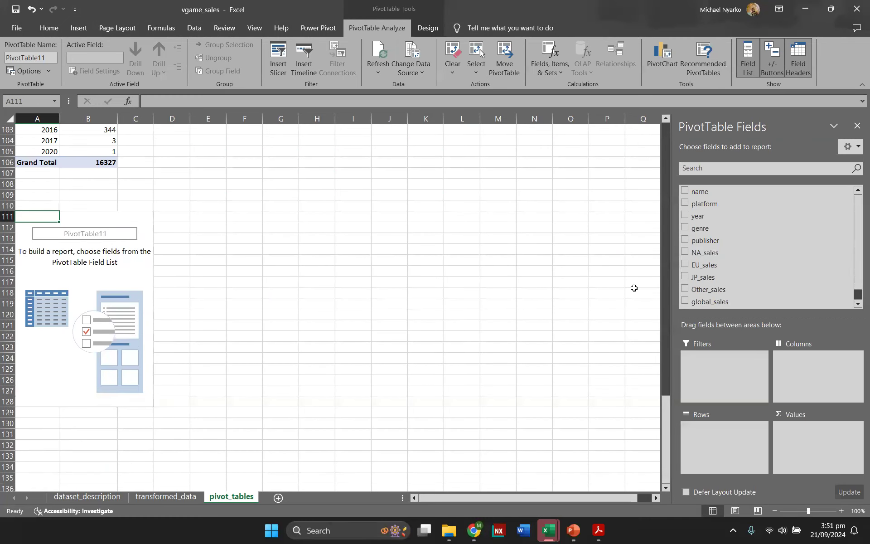
drag(700, 301, 809, 448)
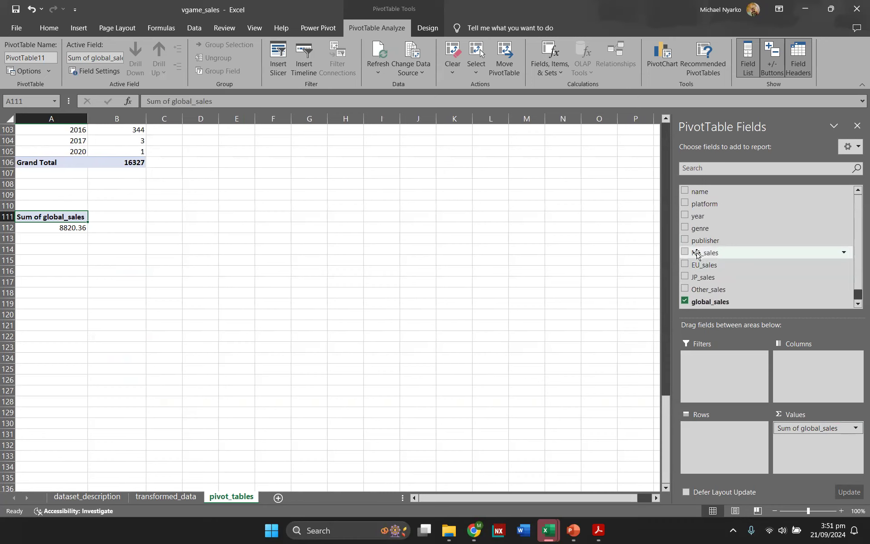
drag(702, 254, 695, 445)
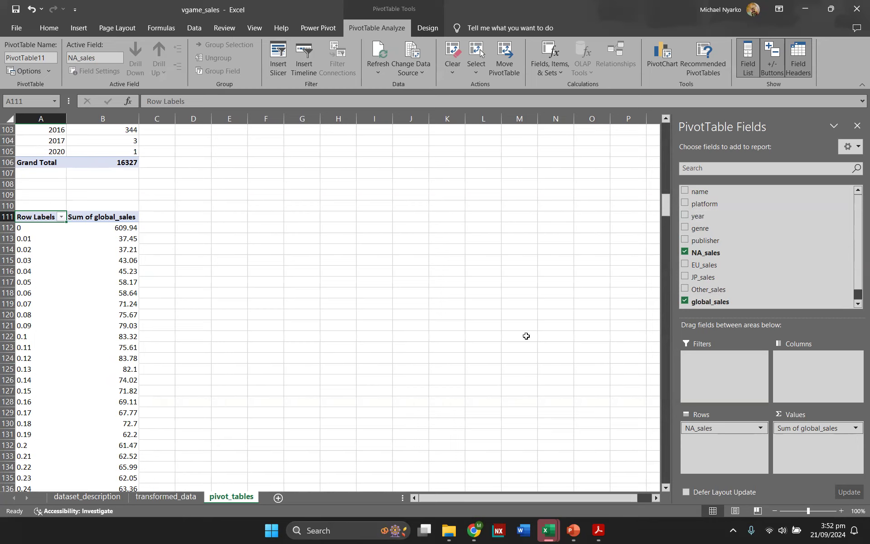
drag(769, 270, 722, 452)
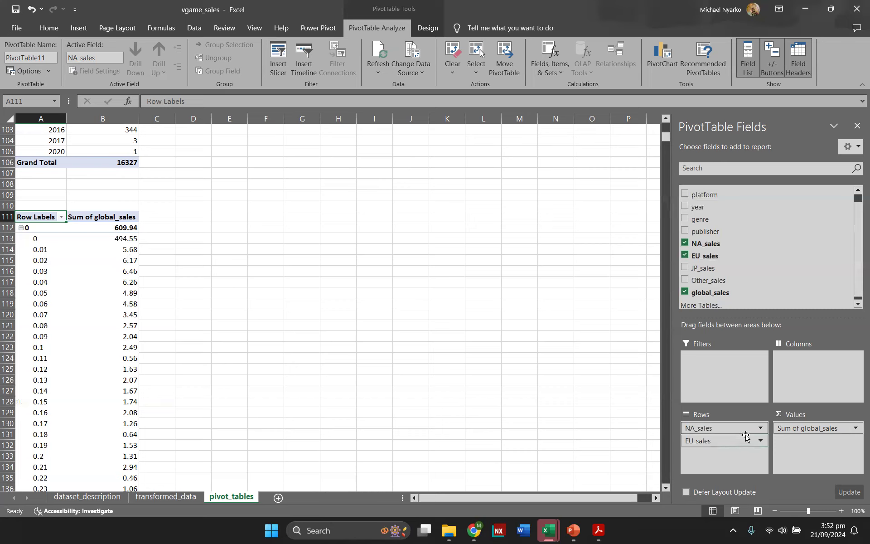
click(685, 256)
click(685, 244)
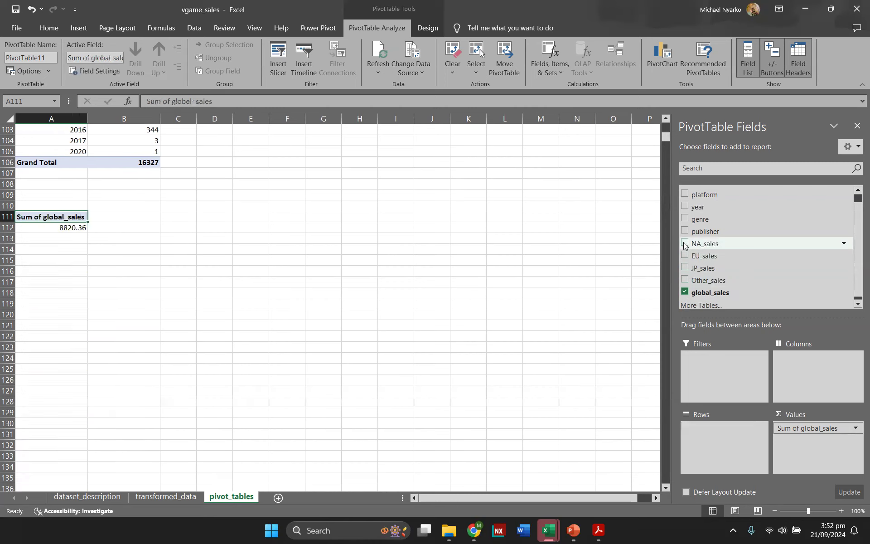
click(685, 291)
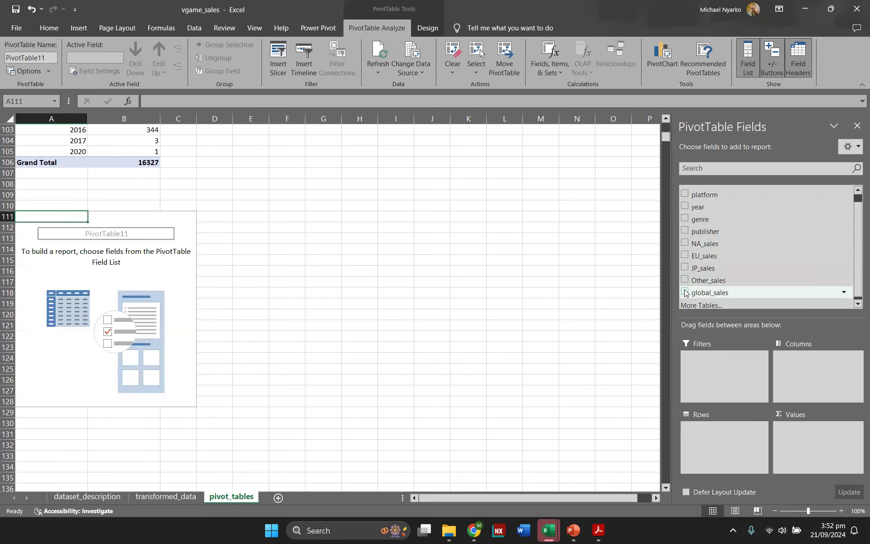
Step: Add NA_sales, EU_sales, JP_sales and Other_sales as summed values in the new pivot table
click(685, 244)
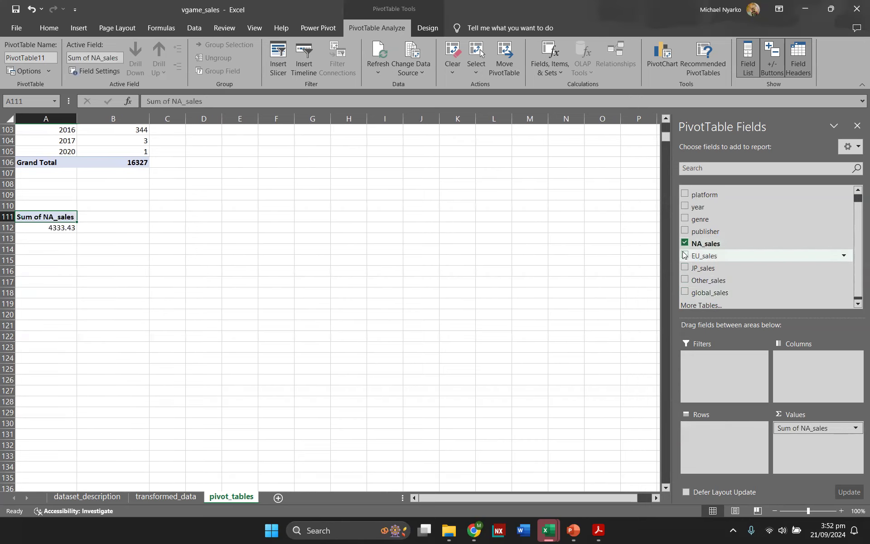
click(686, 256)
click(685, 267)
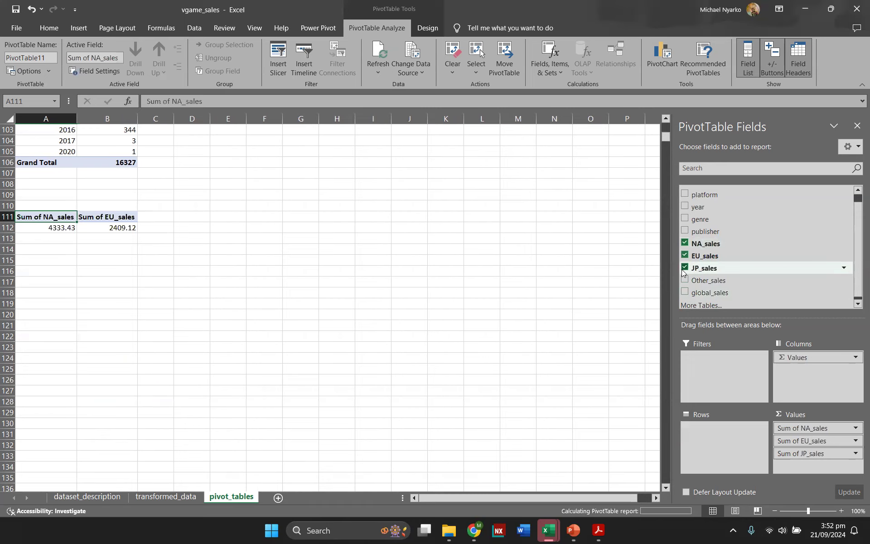
click(685, 281)
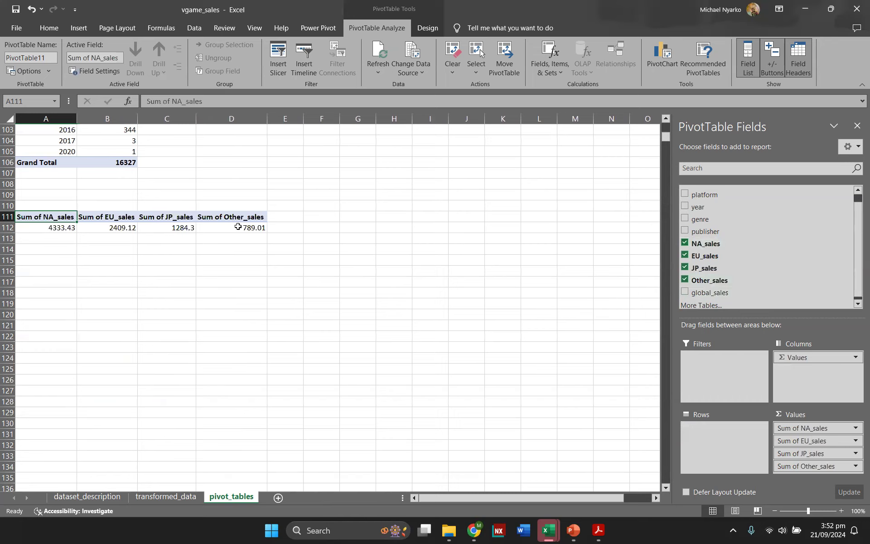
mouse_move(238, 227)
Step: Start a summary table at A114 with headers Region and Total, listing the regions NA, EU, JP and Other
click(73, 253)
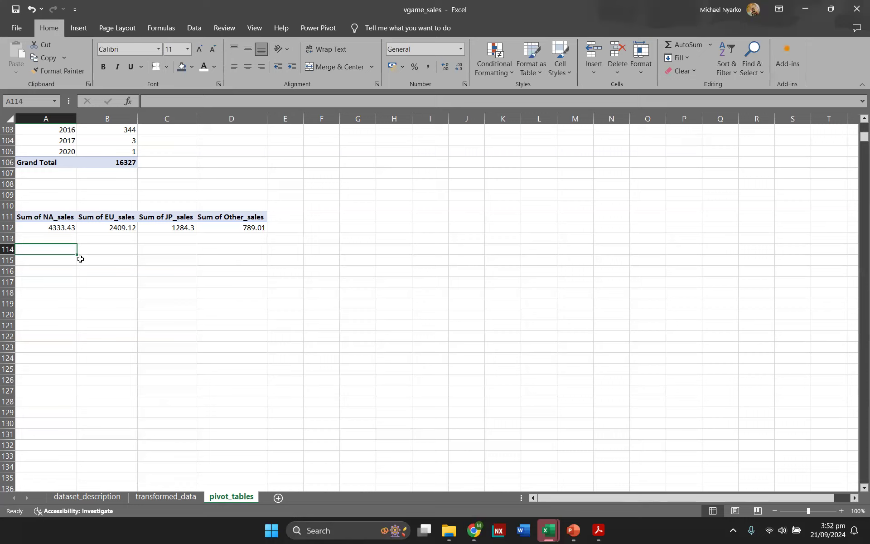
text(R)
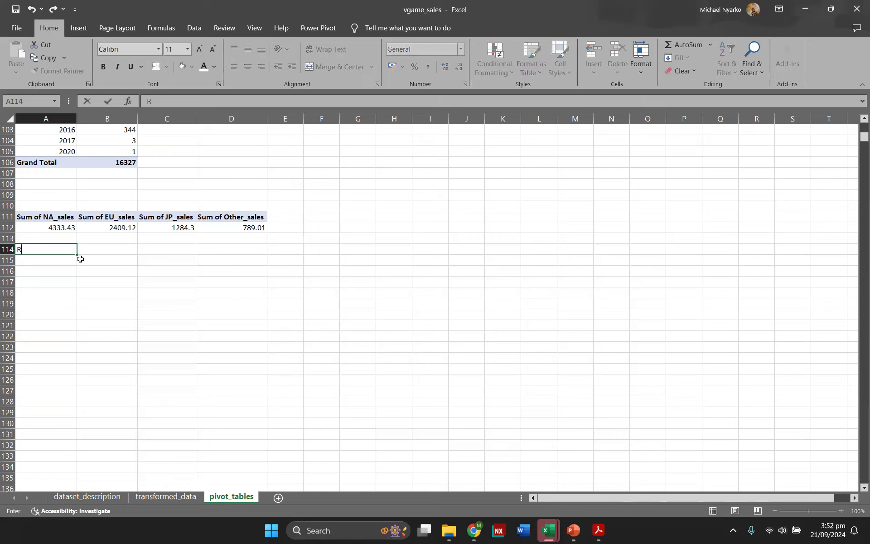
text(egion)
key(Return)
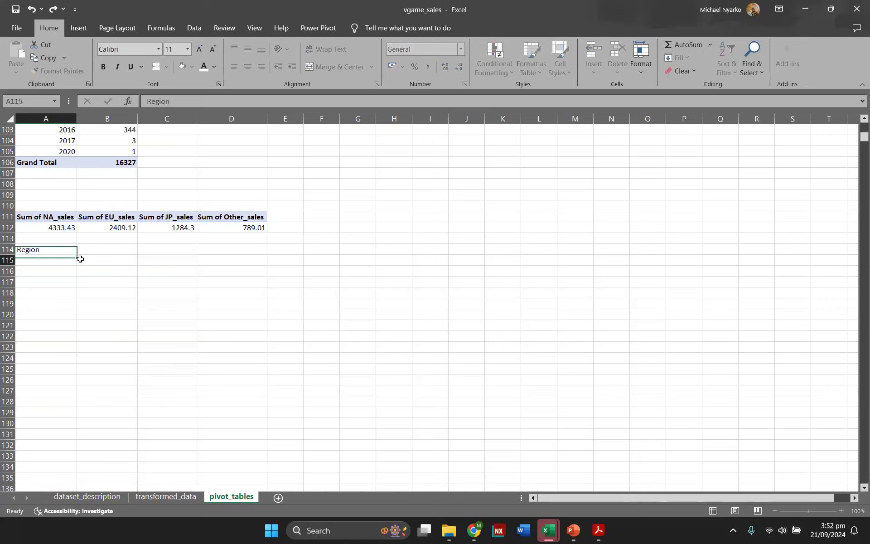
text(NA)
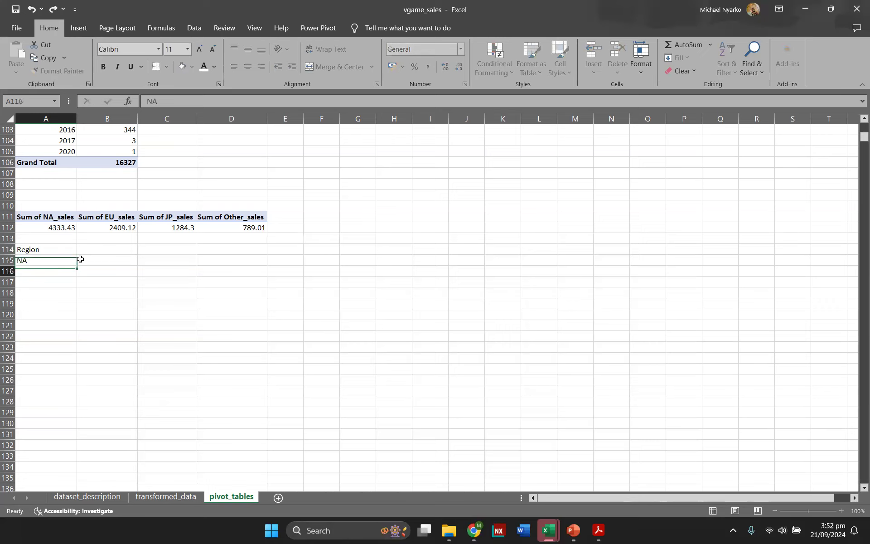
key(Return)
text(EU)
key(Return)
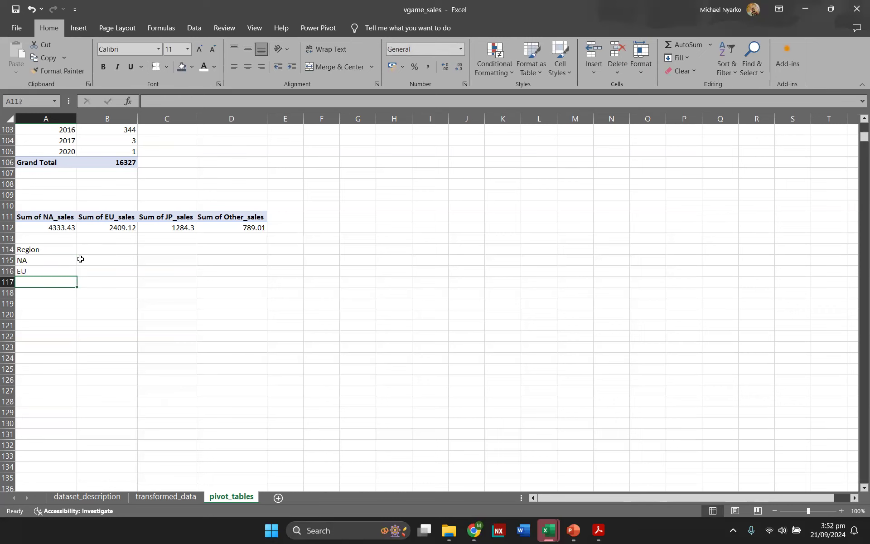
text(JP)
key(Return)
text(Other)
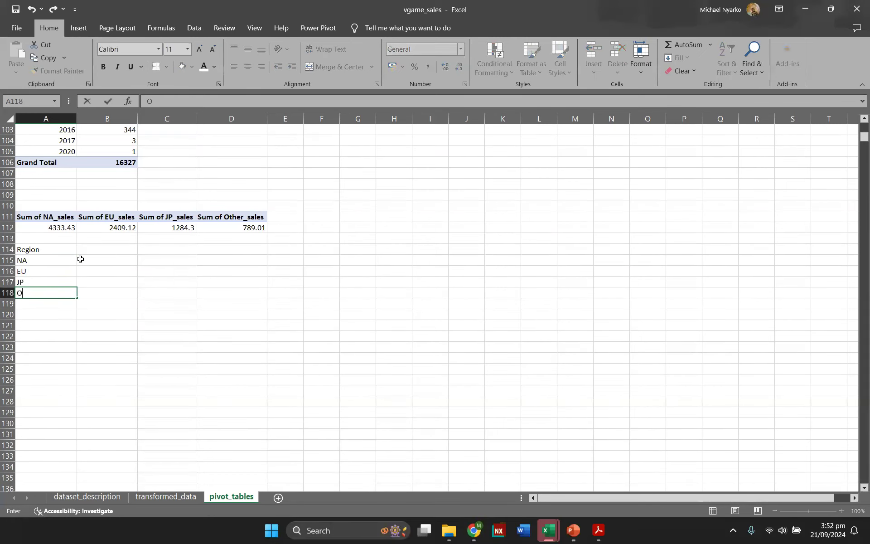
click(107, 247)
text(To)
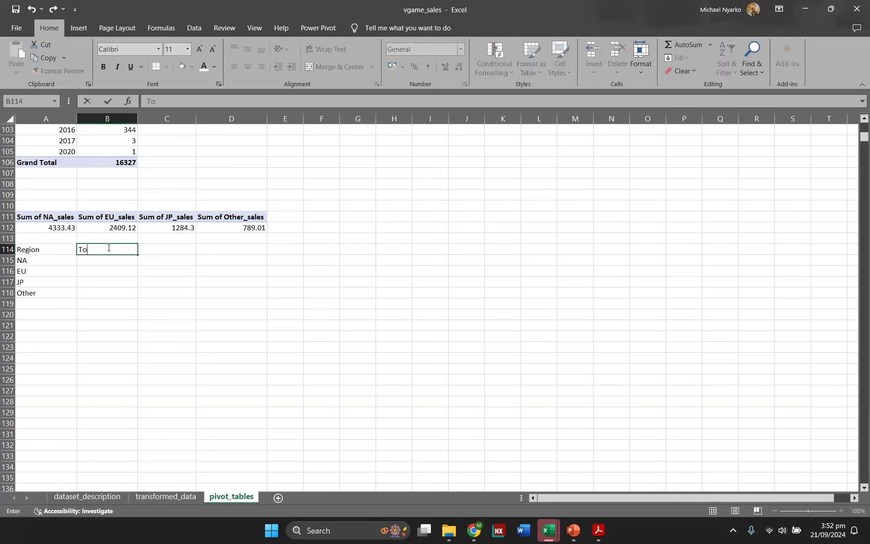
text(tal Sales)
Step: Finish the Total Sales header and link each region's total cell to its sum in the new pivot table
key(Return)
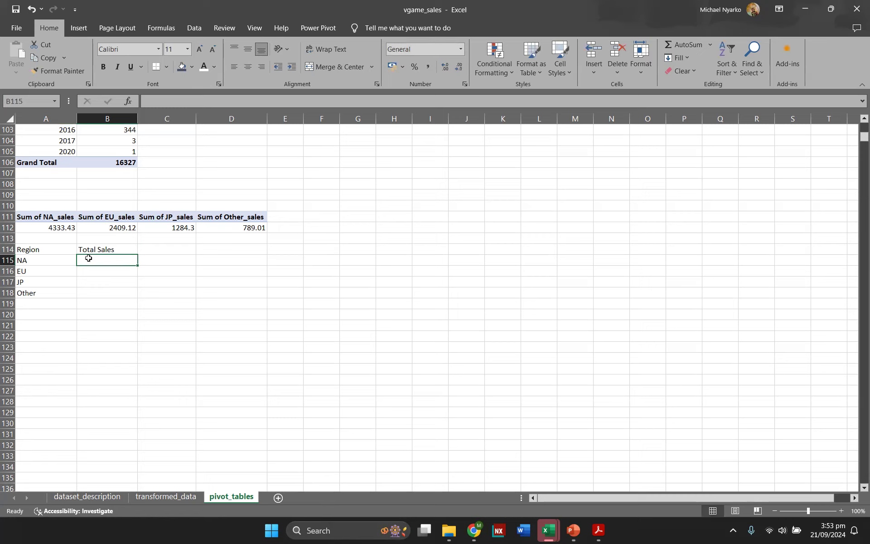
text(=)
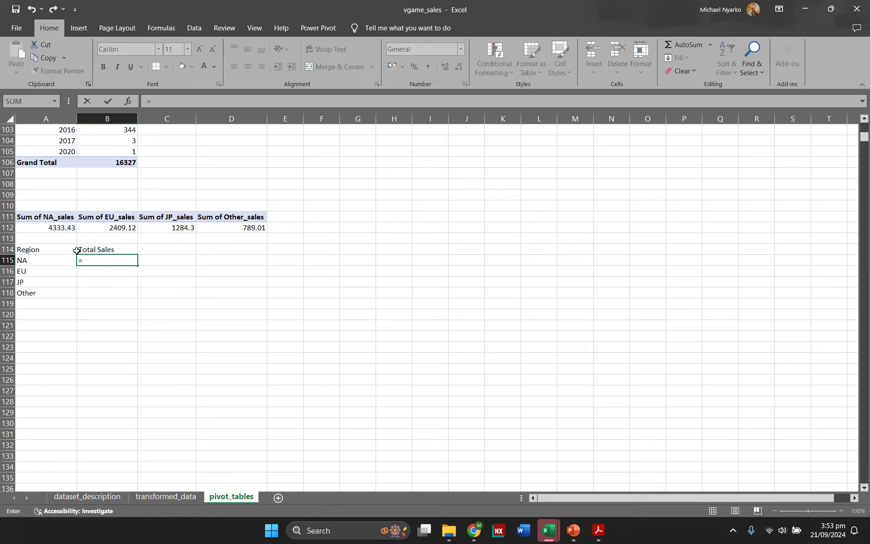
click(51, 225)
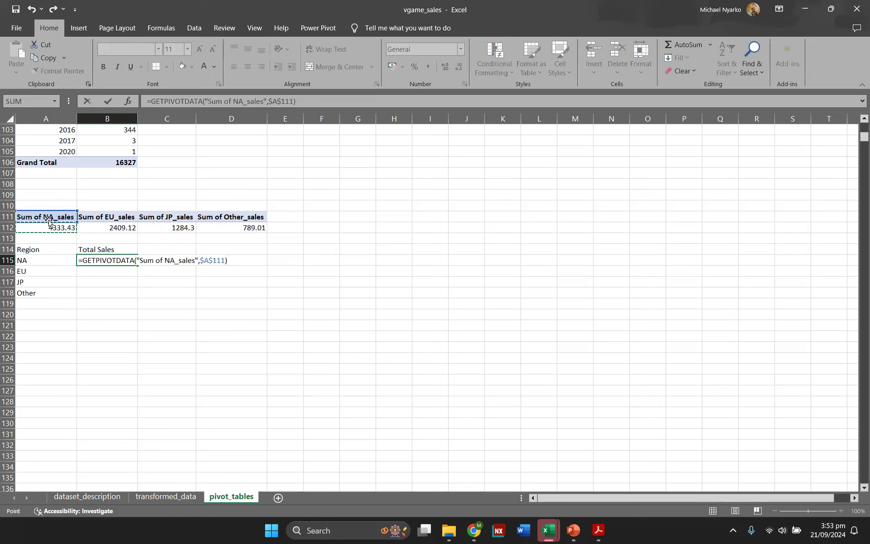
key(Return)
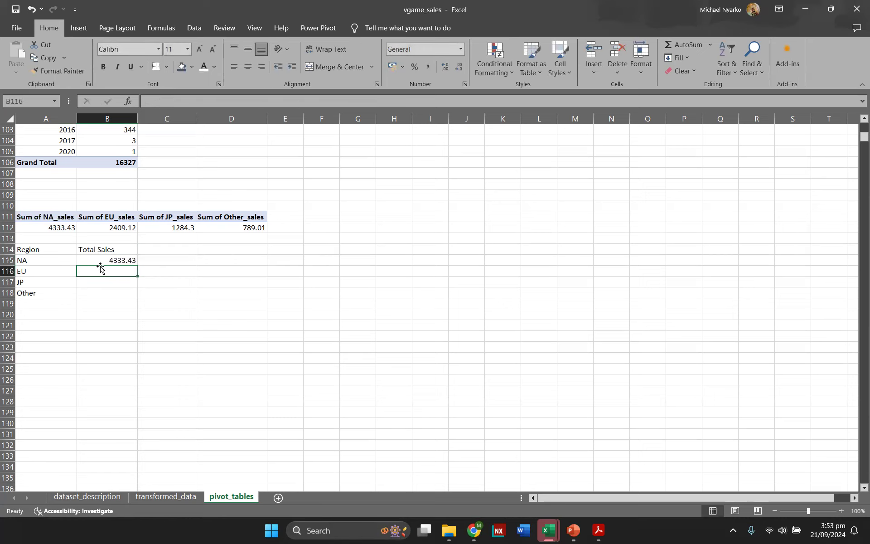
text(=)
click(115, 230)
key(Return)
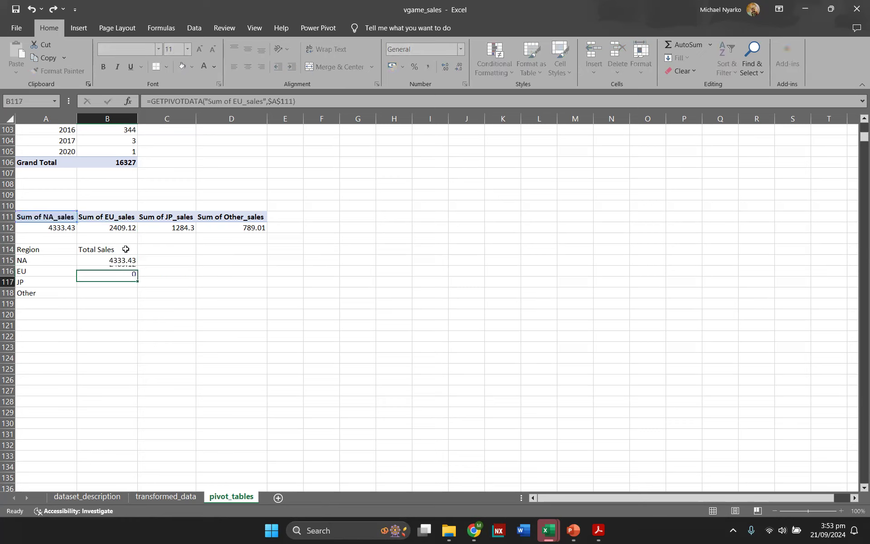
text(=)
click(153, 229)
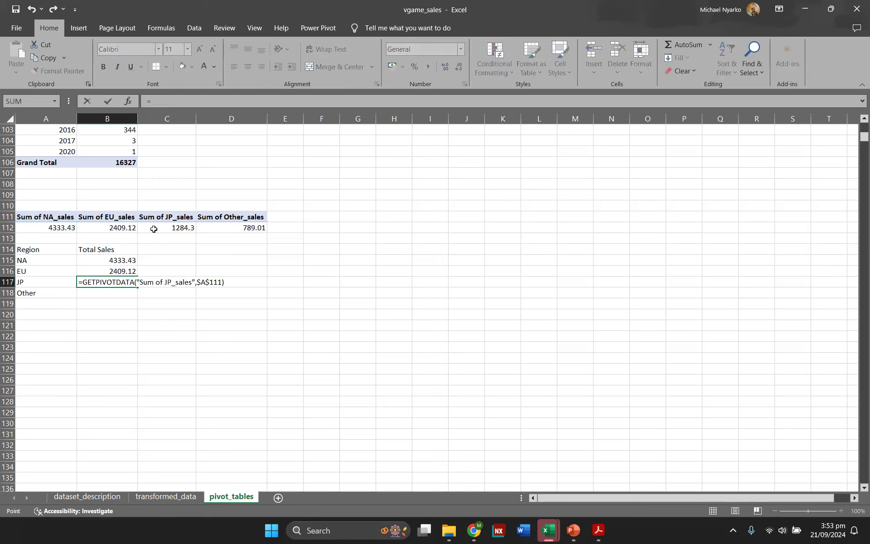
key(Return)
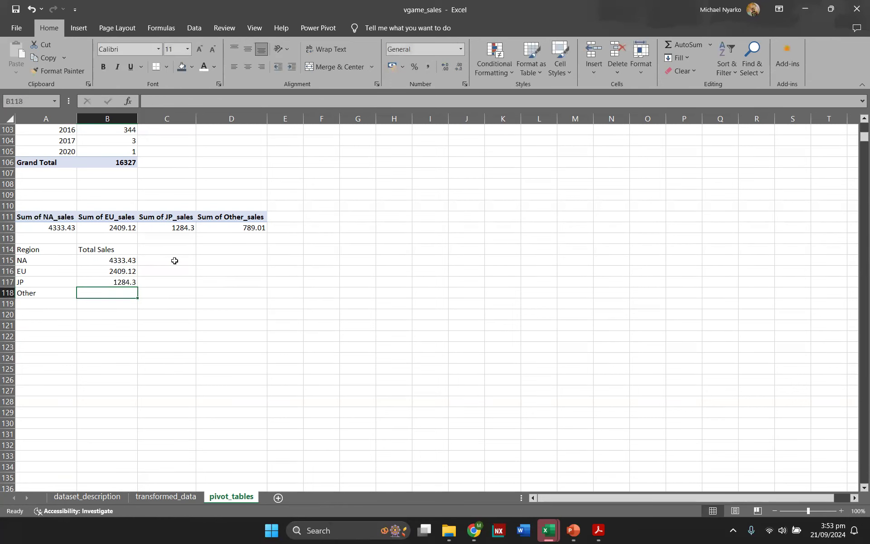
click(228, 224)
text(=)
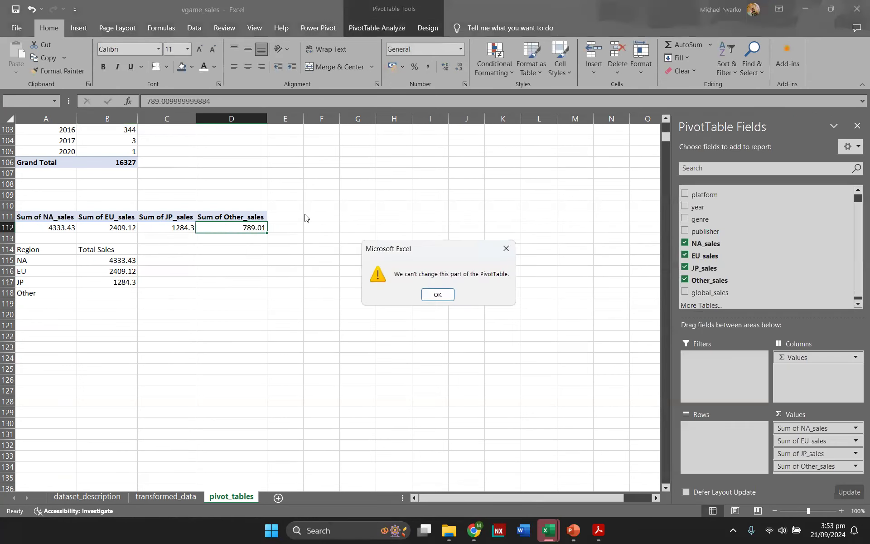
click(506, 249)
click(116, 290)
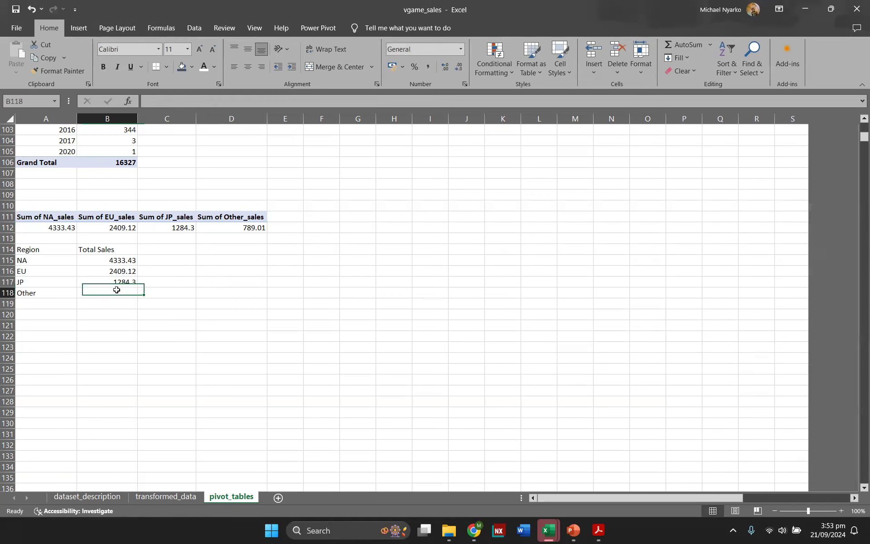
text(=)
click(230, 227)
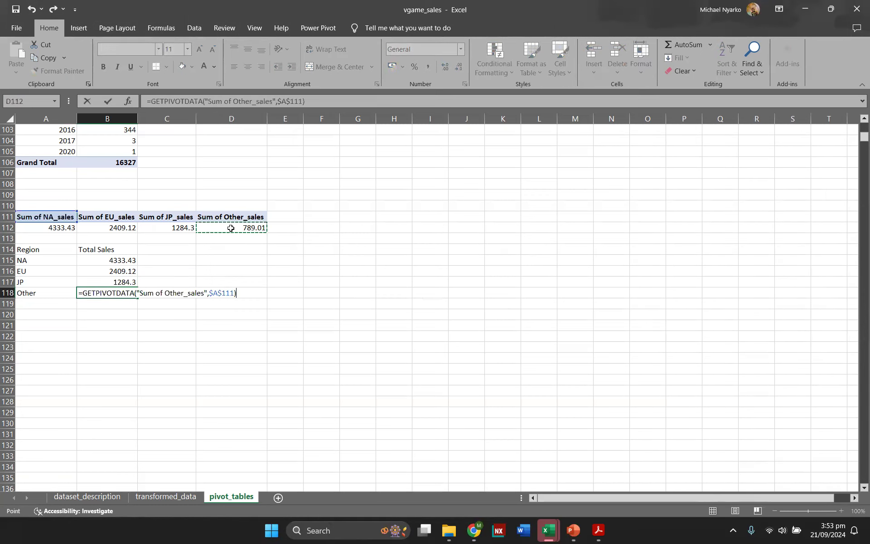
key(Return)
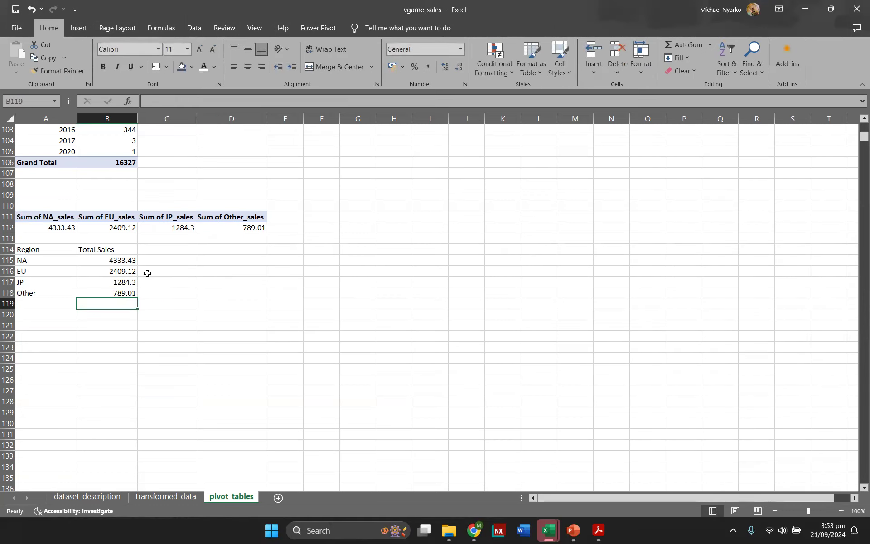
Step: Rename the region sales pivot table as reg
click(116, 273)
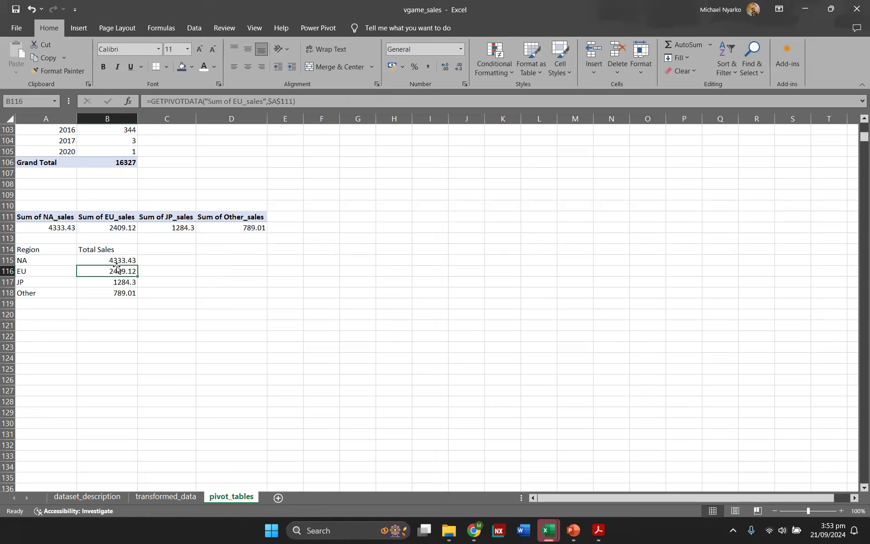
click(126, 225)
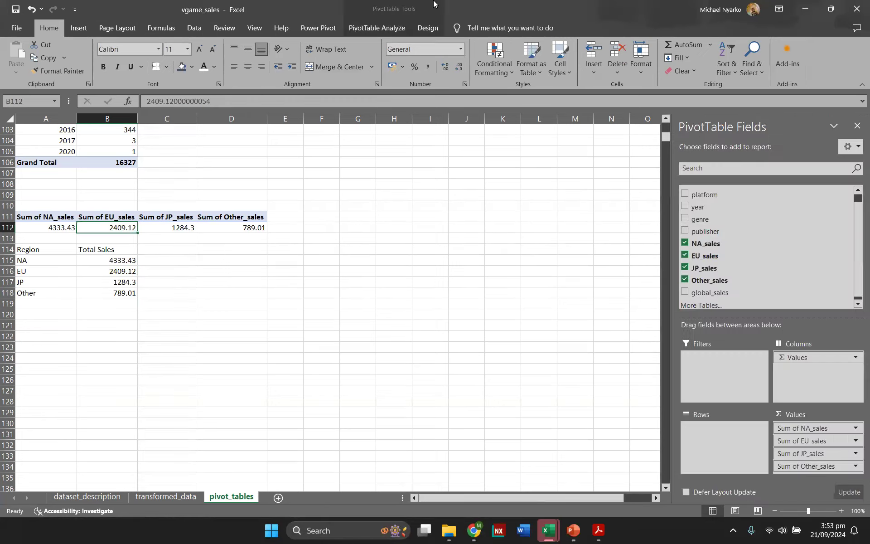
click(387, 27)
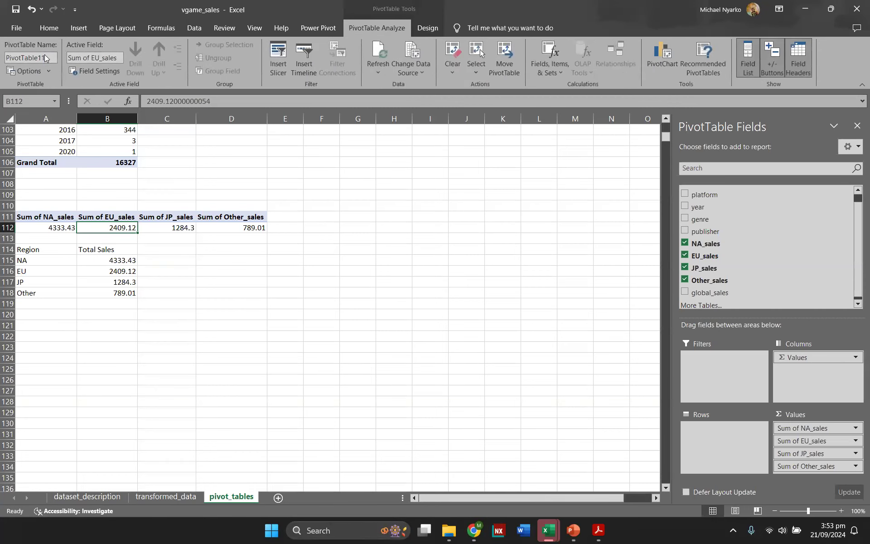
click(45, 56)
text(reg)
key(Return)
Step: Convert the Region and Total Sales summary range into a table named sales_by_region
click(89, 271)
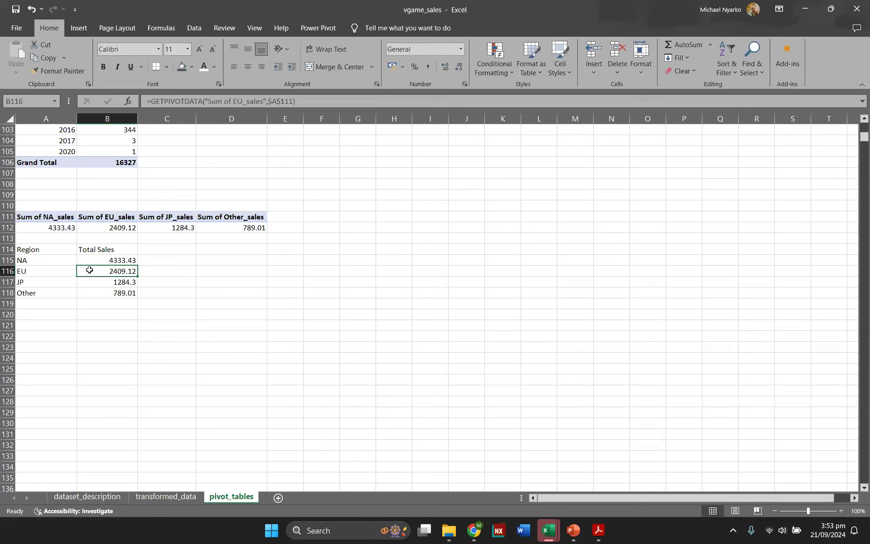
key(ctrl+t)
key(Return)
click(31, 58)
text(sales)
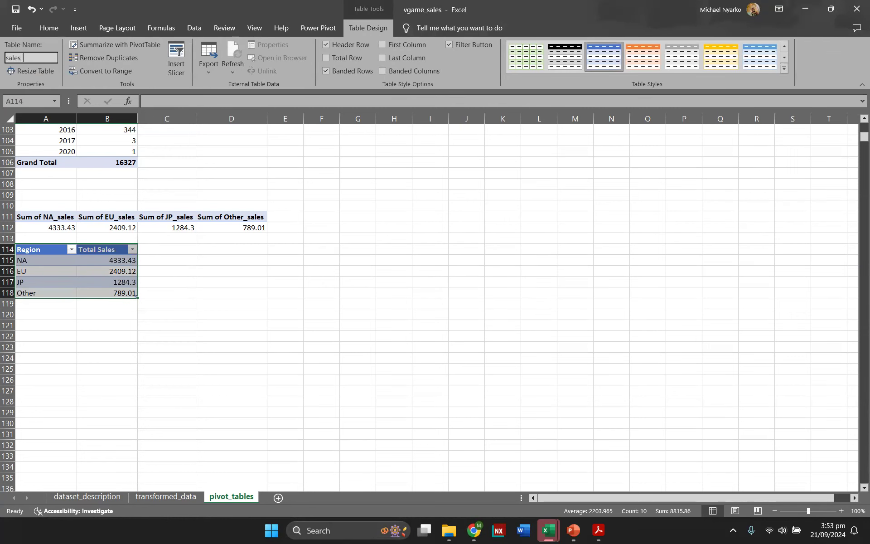
text(_by_region)
key(Return)
Step: Insert a pie chart from the sales_by_region table and place it beside the table
click(196, 273)
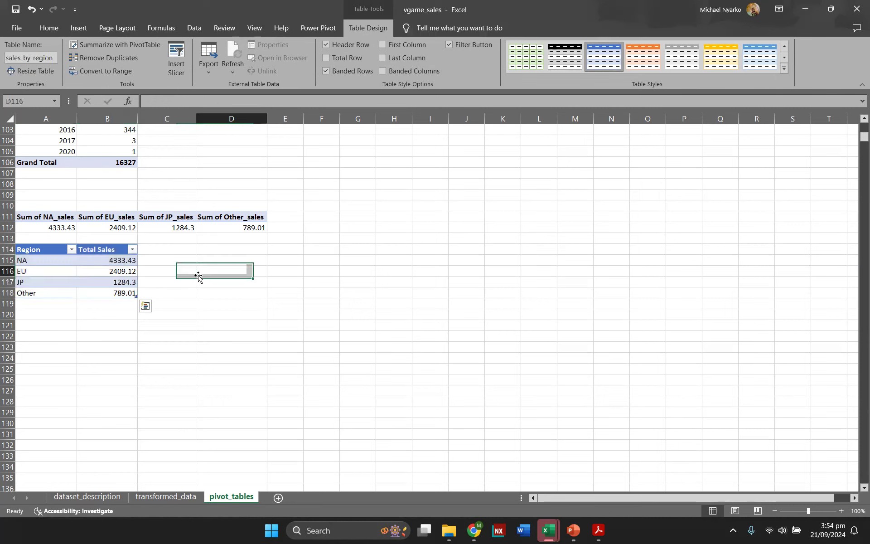
click(123, 277)
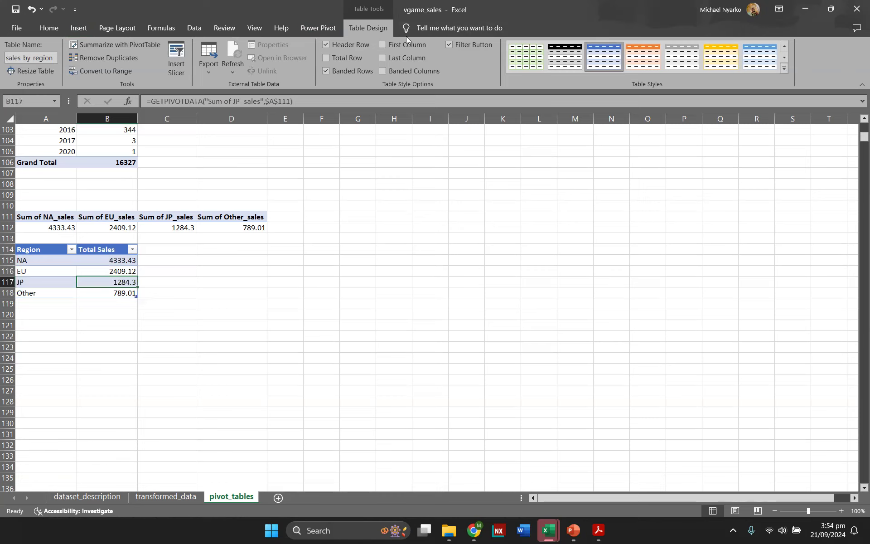
click(78, 28)
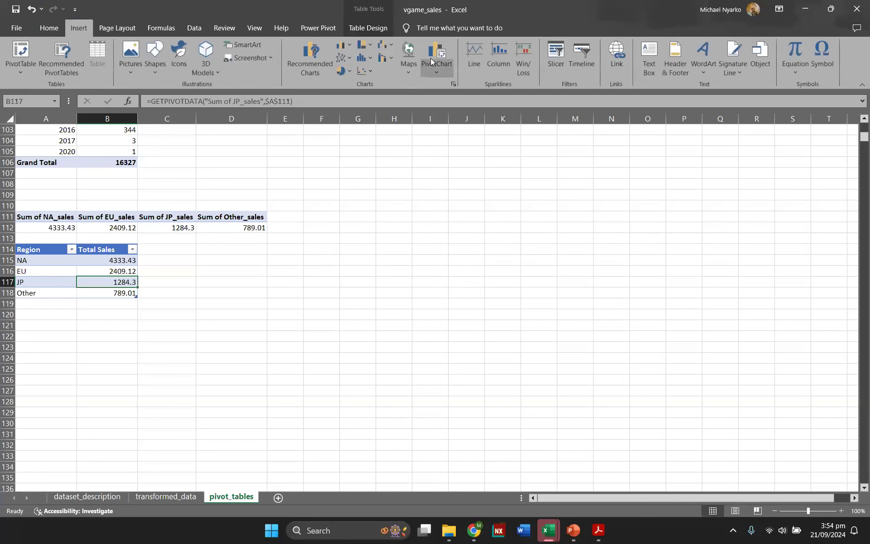
click(340, 74)
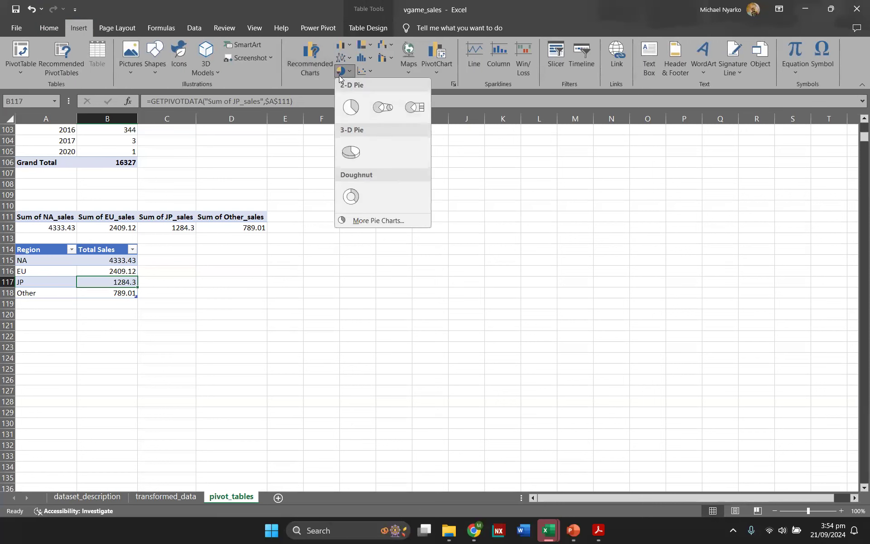
click(317, 64)
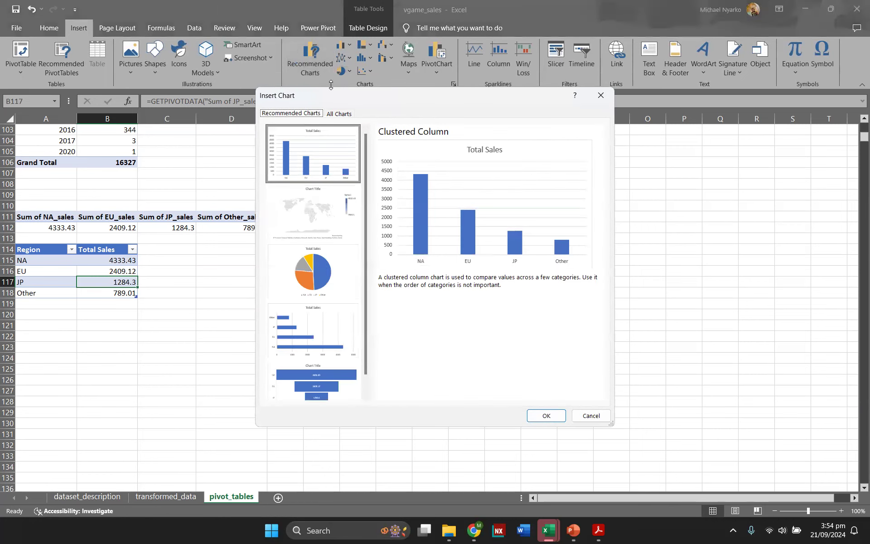
click(338, 114)
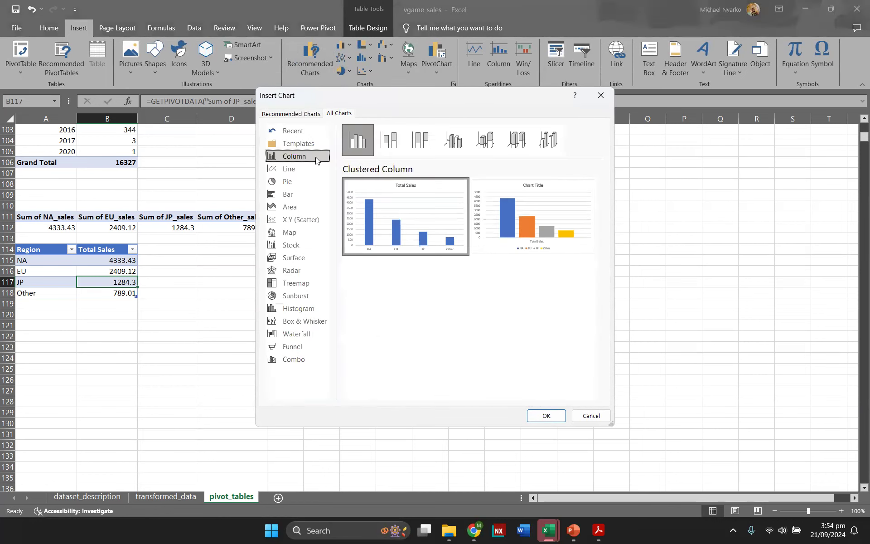
click(294, 170)
click(292, 182)
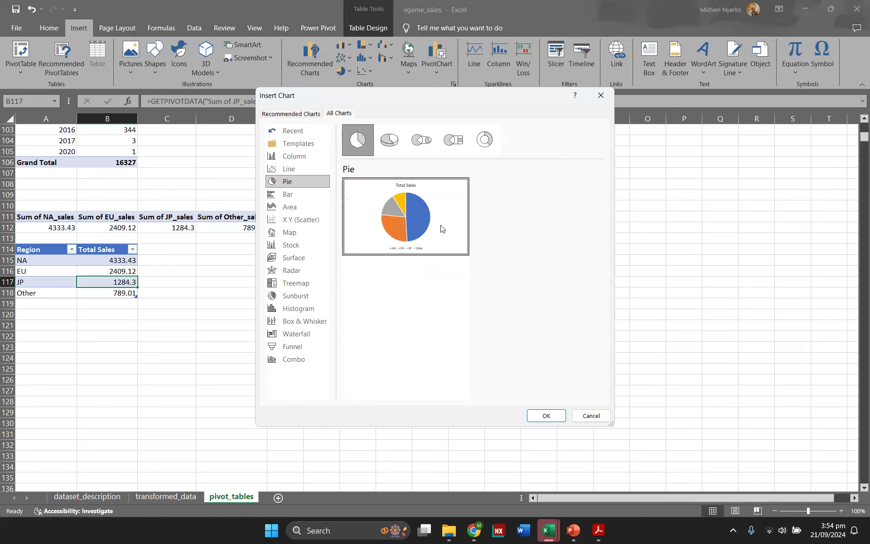
click(540, 421)
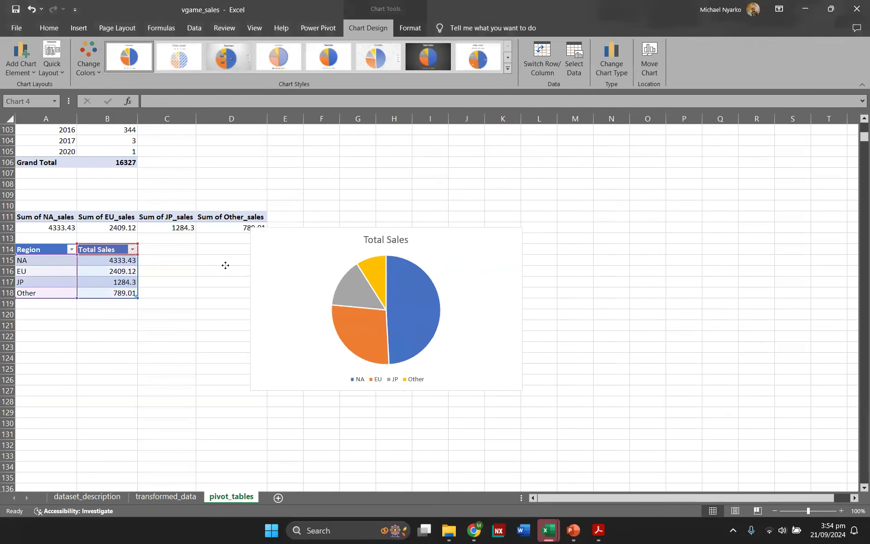
drag(225, 265, 226, 266)
click(440, 187)
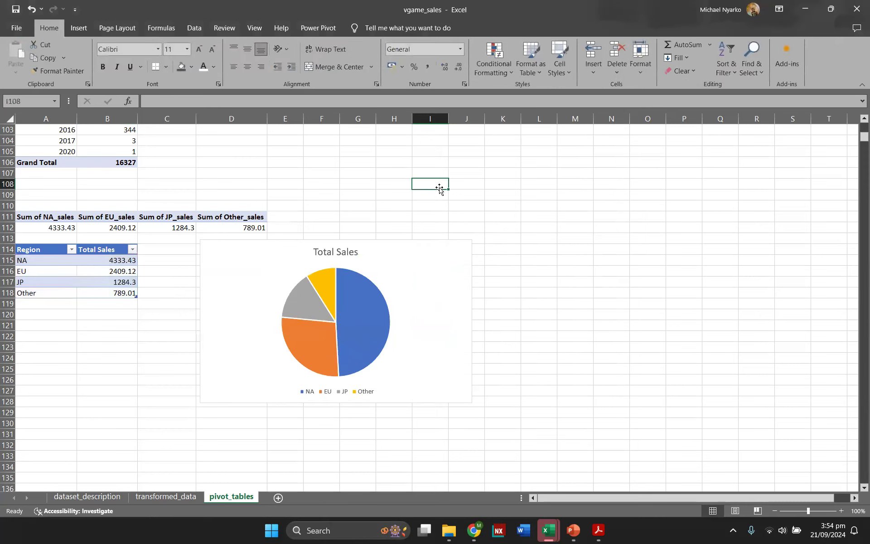
Step: Add data labels to the pie chart showing percentages instead of values, positioned at the outside end
click(424, 273)
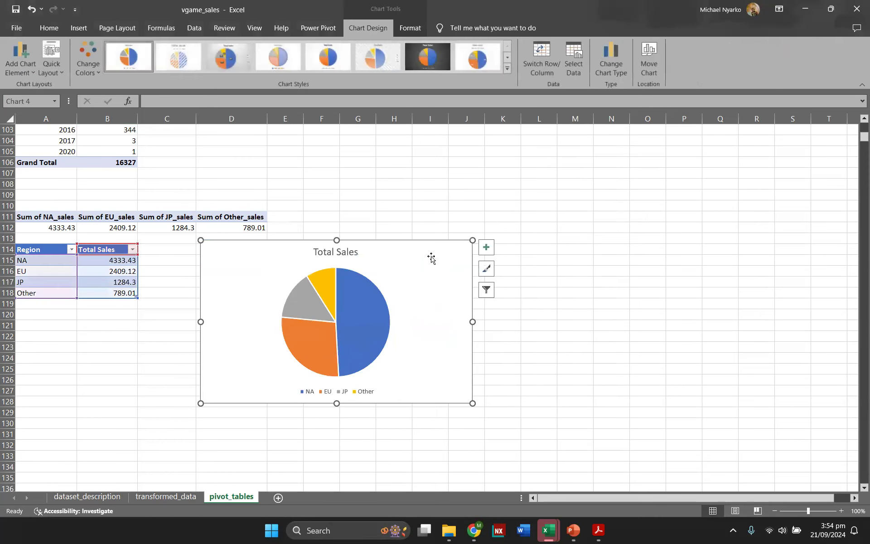
click(486, 247)
click(512, 274)
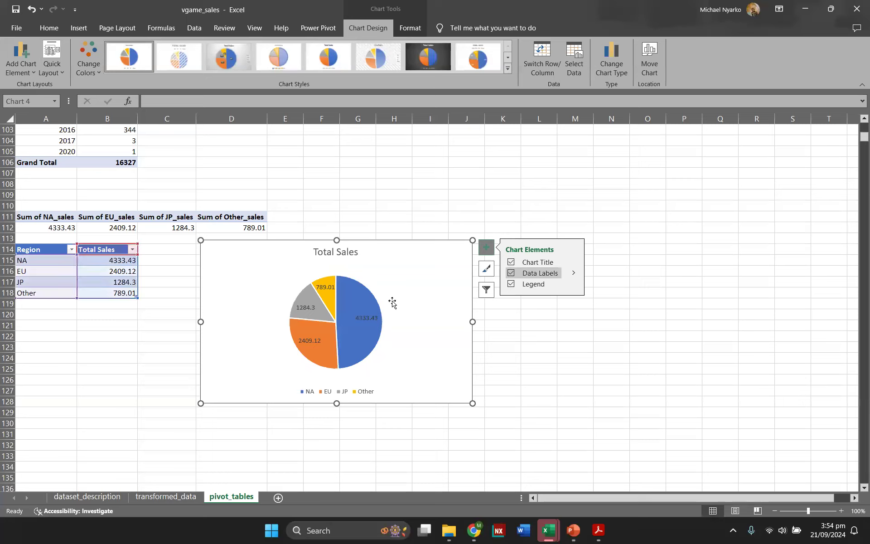
click(573, 273)
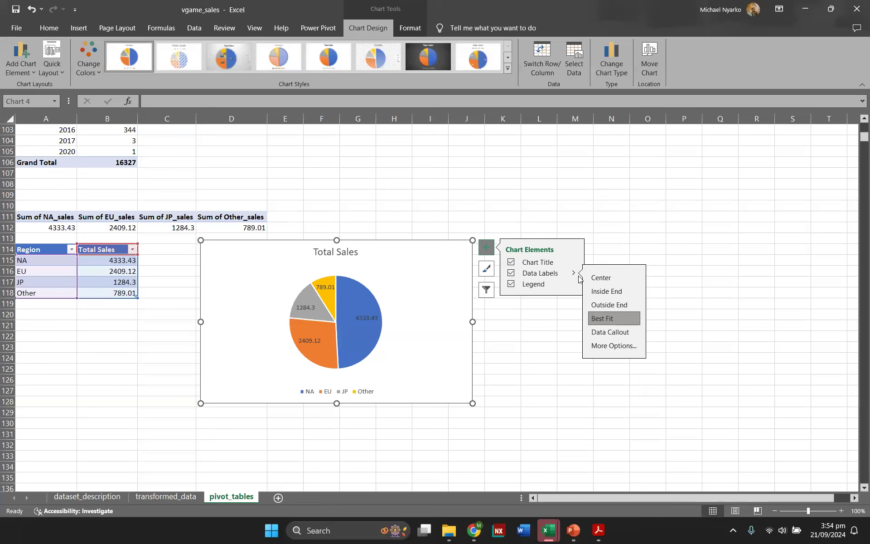
click(574, 272)
click(607, 347)
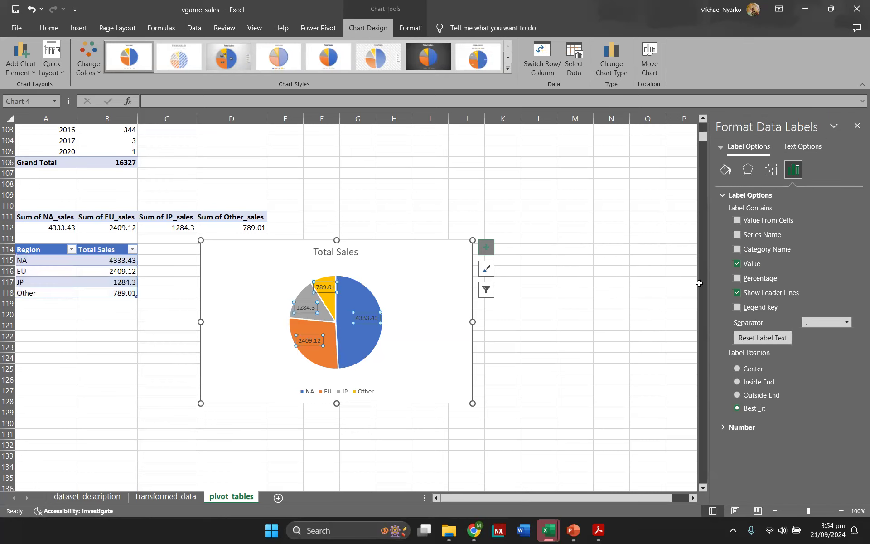
click(737, 265)
click(737, 279)
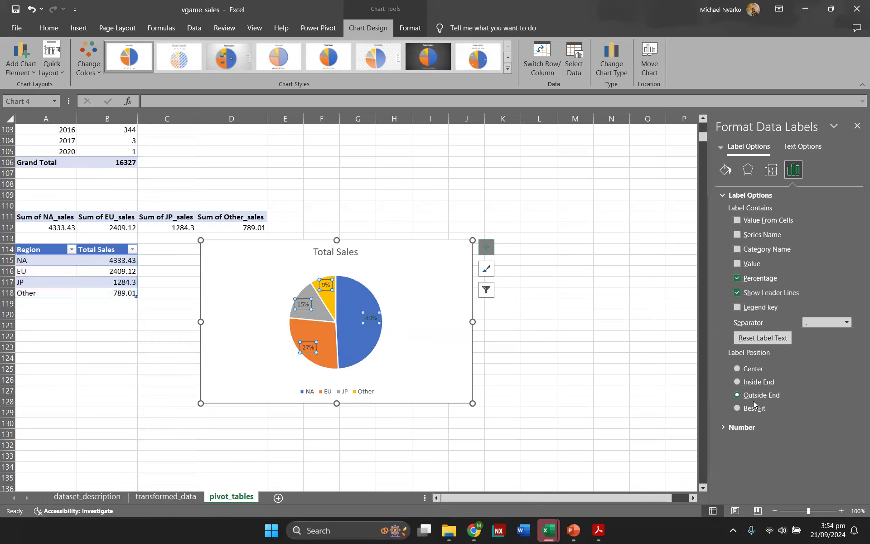
click(738, 395)
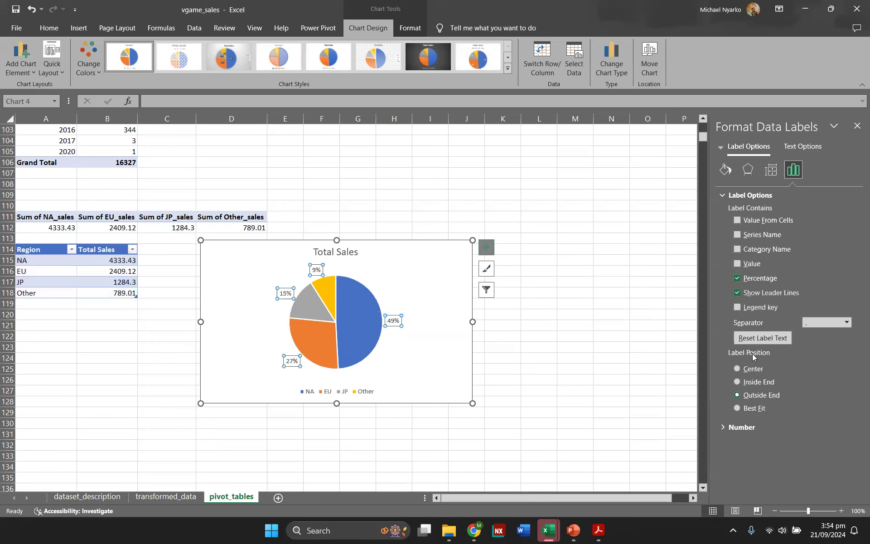
click(857, 126)
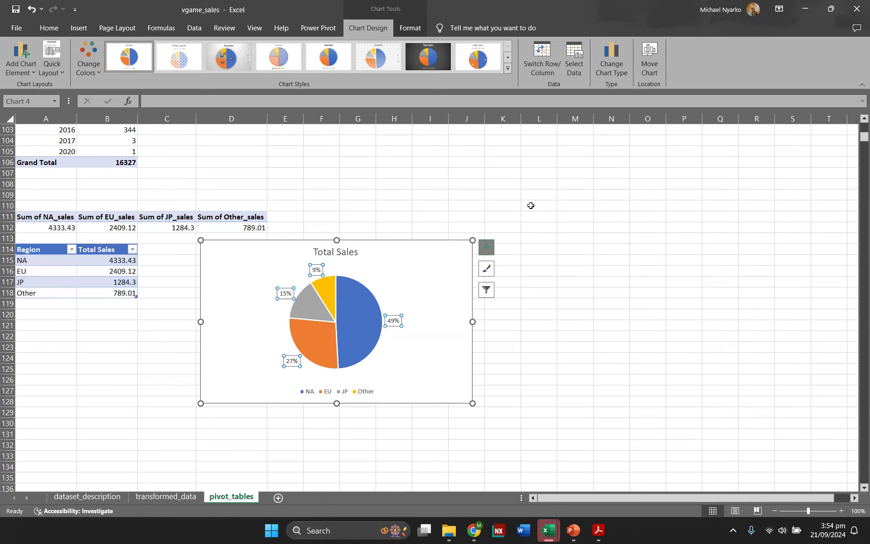
Step: Retitle the pie chart Total Sales by Region
click(354, 250)
click(357, 251)
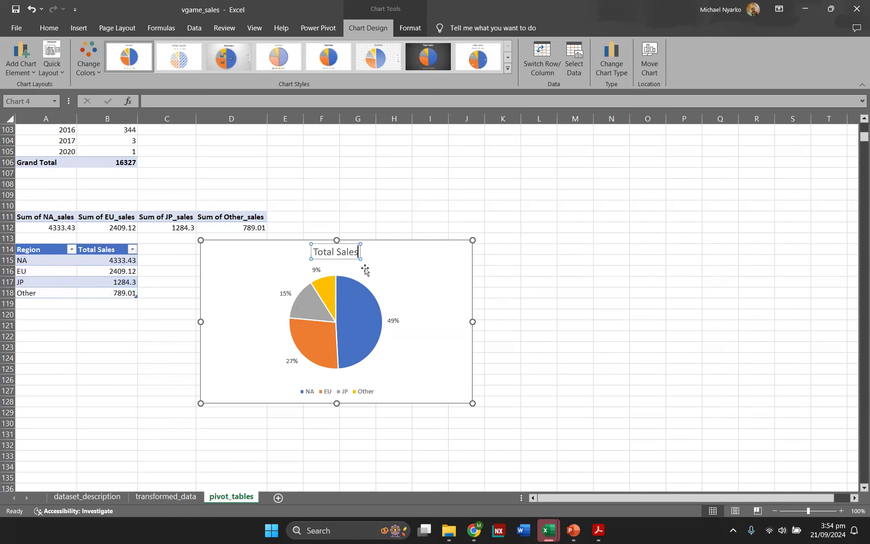
text(b)
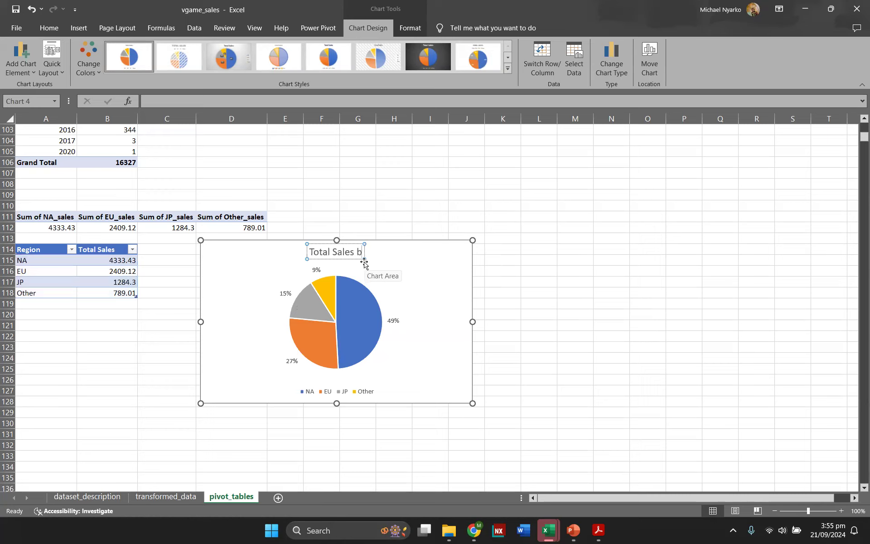
text(y Region)
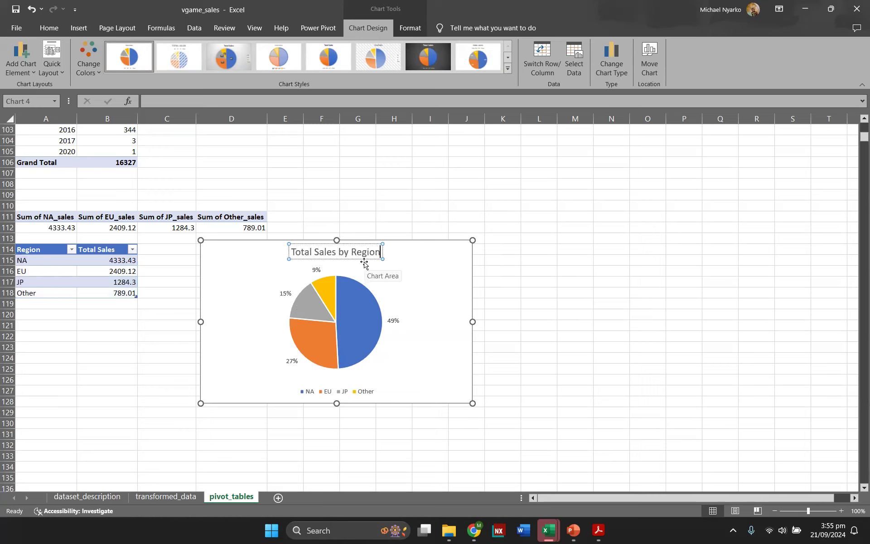
click(588, 285)
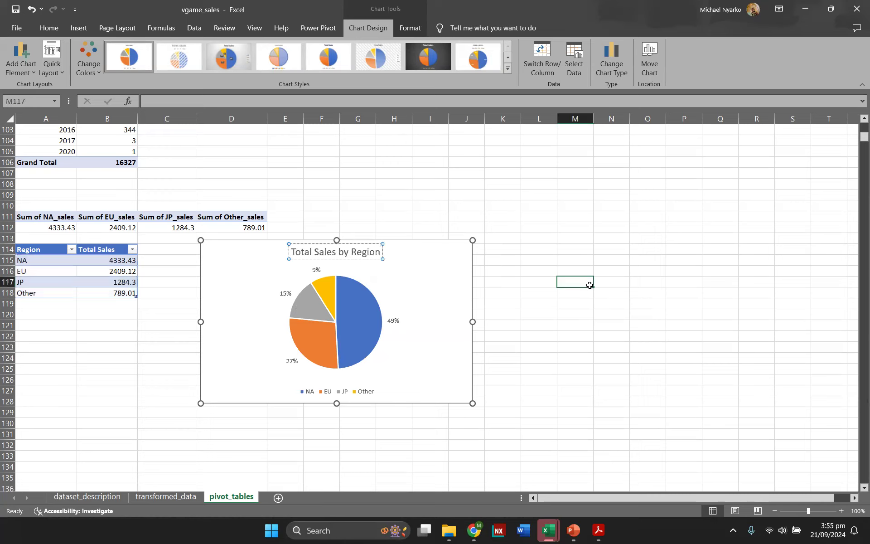
click(366, 239)
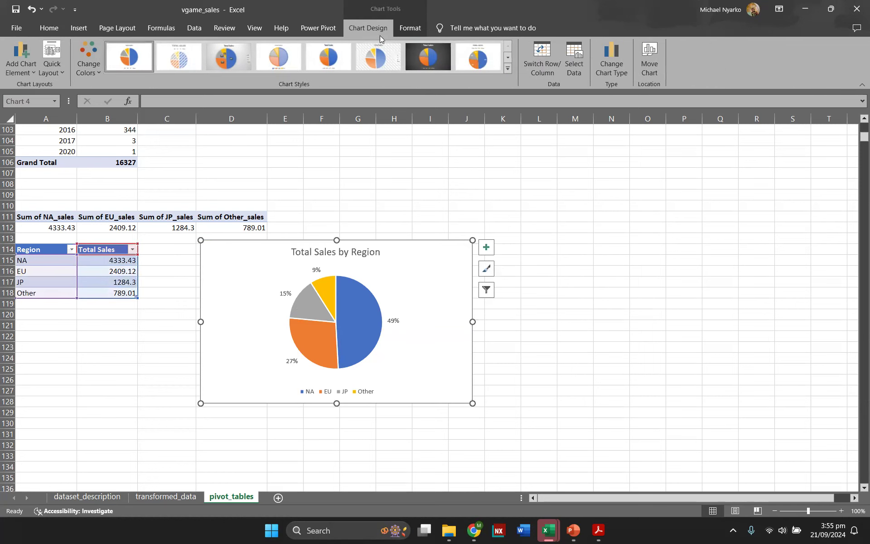
click(406, 30)
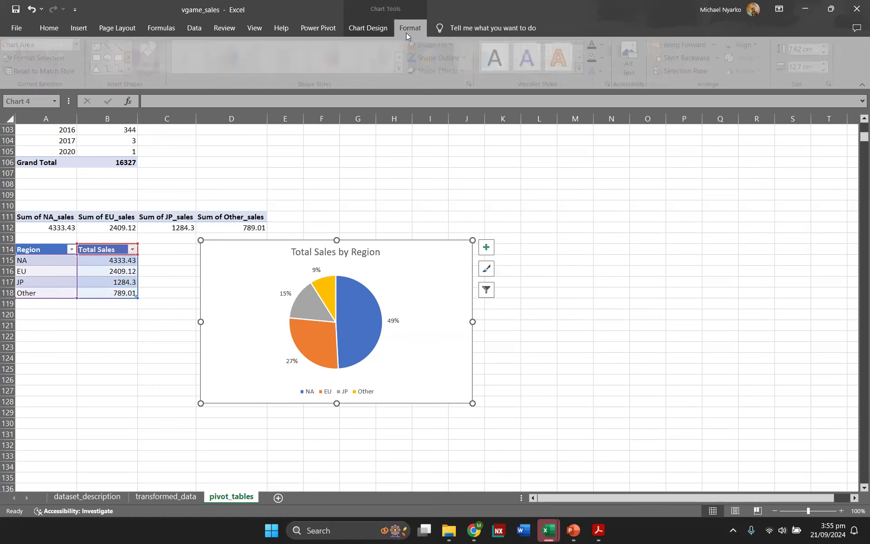
click(365, 20)
scroll(376, 247, up, 2)
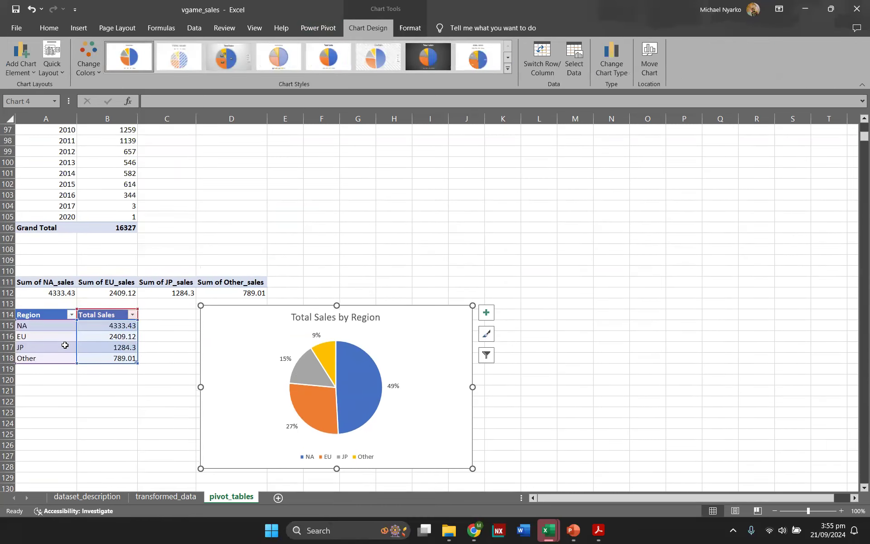
click(65, 345)
click(365, 27)
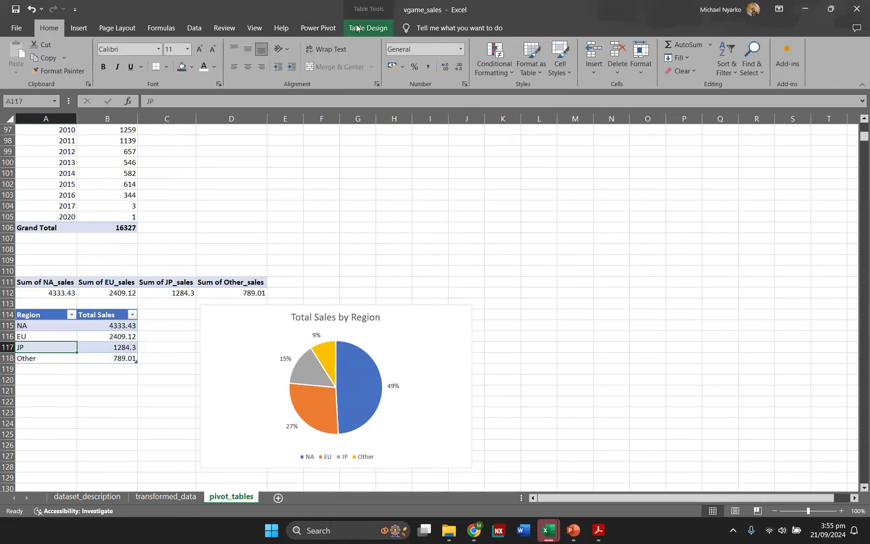
scroll(459, 244, down, 1)
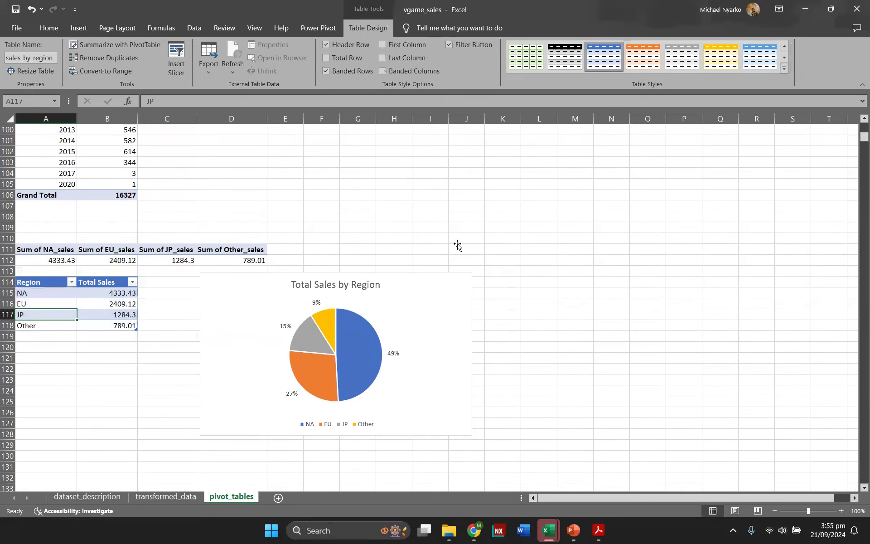
click(458, 243)
Step: Retitle the genre bar chart Total Sales by Genre
scroll(459, 244, up, 8)
scroll(452, 248, up, 14)
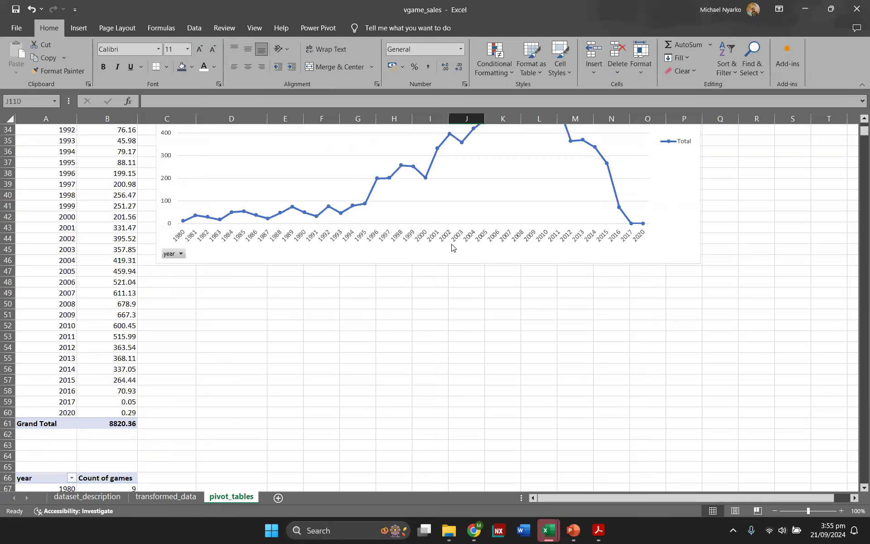
scroll(452, 248, up, 1)
scroll(452, 247, down, 20)
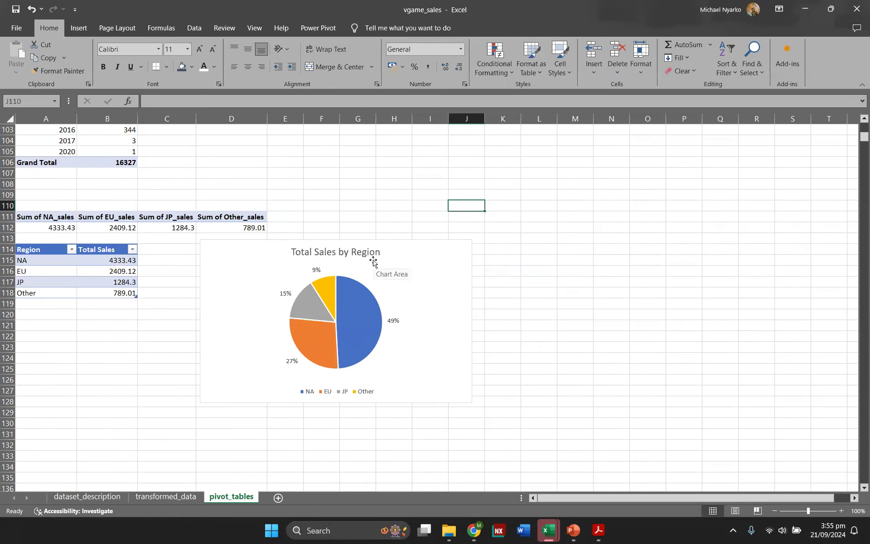
scroll(373, 262, up, 4)
scroll(373, 262, up, 8)
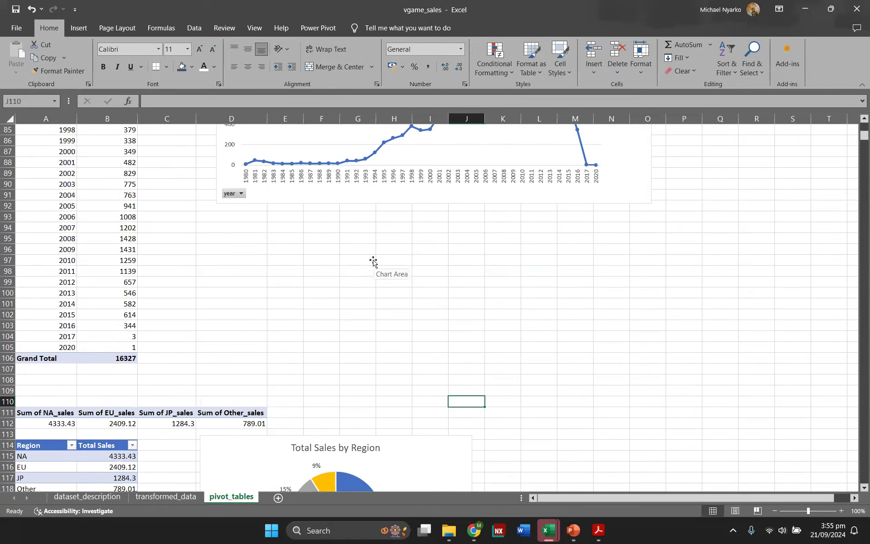
scroll(373, 261, up, 4)
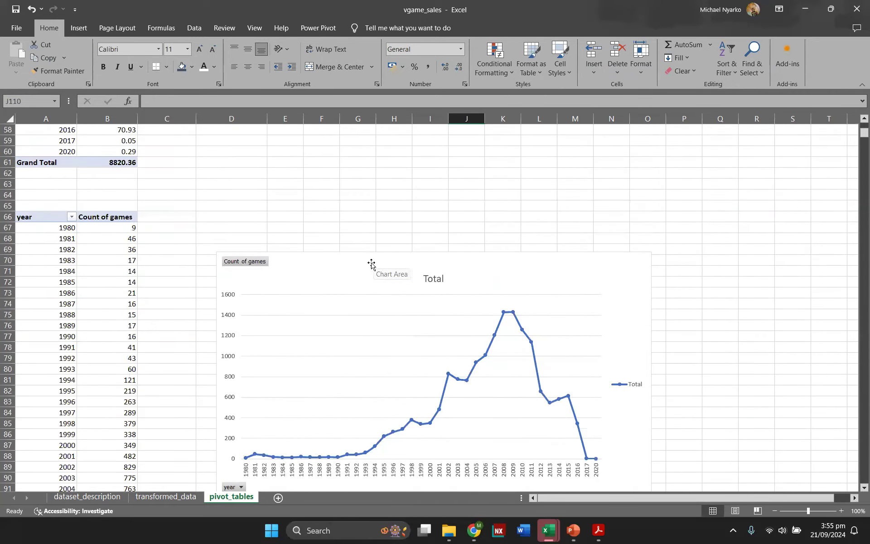
scroll(371, 264, up, 15)
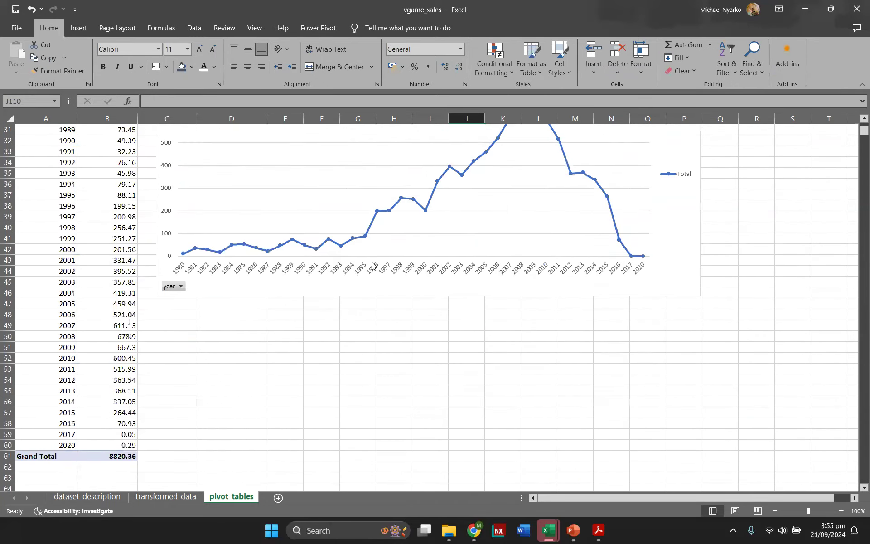
scroll(371, 264, up, 3)
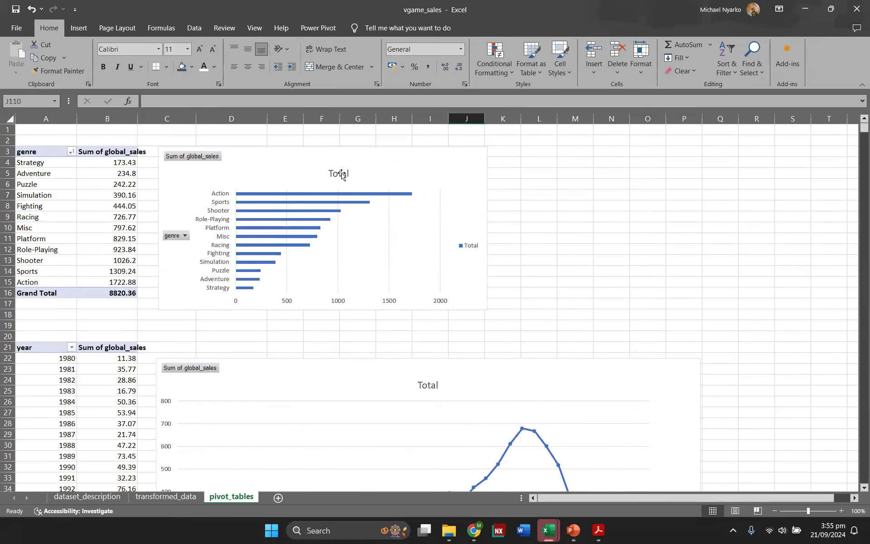
click(347, 174)
click(346, 174)
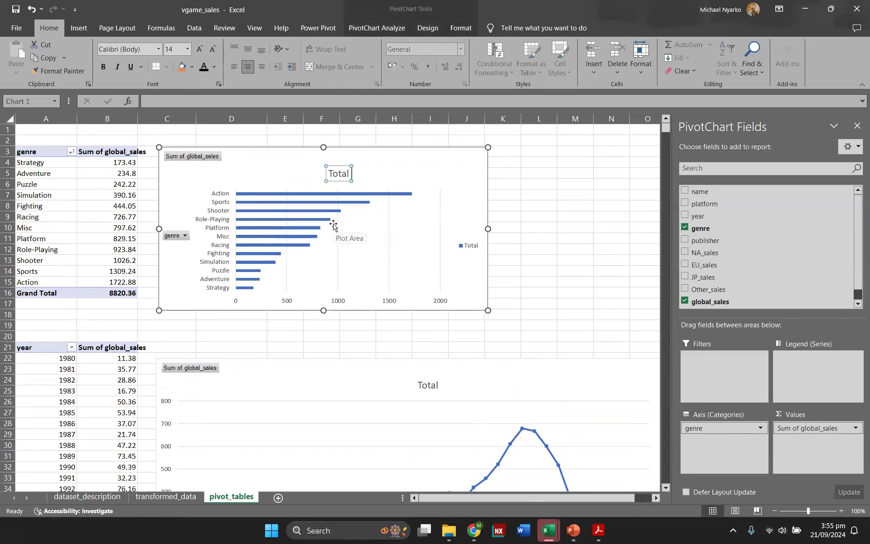
text(Sales by Genre)
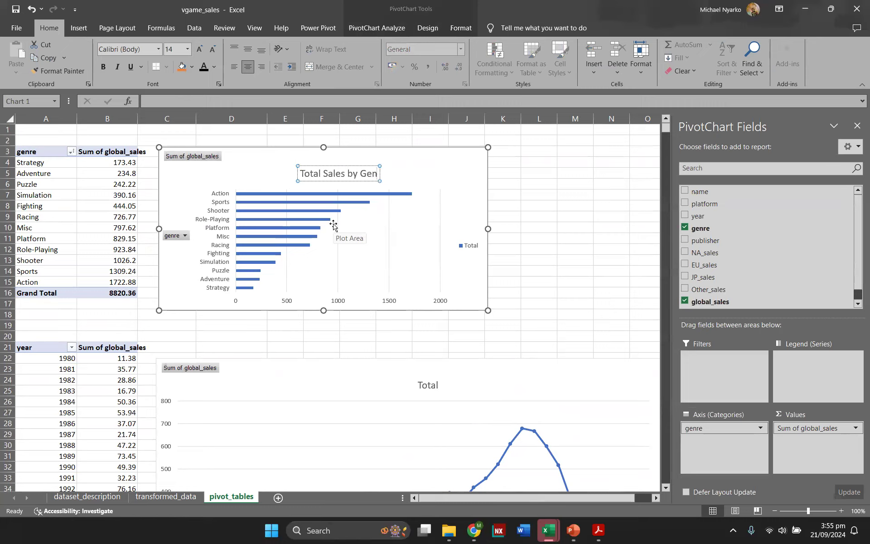
Step: Retitle the yearly sales line chart Global Trend in Sales
click(426, 385)
click(438, 385)
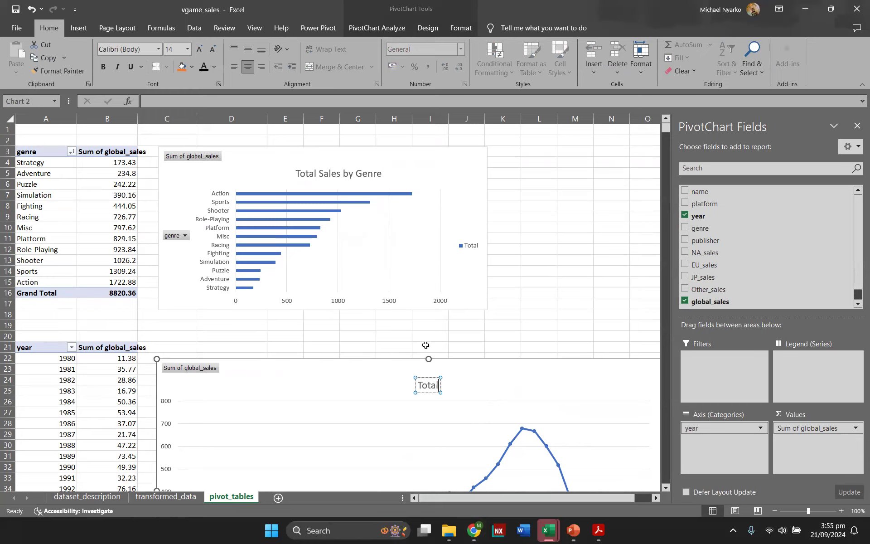
key(BackSpace)
key(BackSpace)
key(BackSpace)
key(BackSpace)
key(BackSpace)
text(Global Trend in Sales)
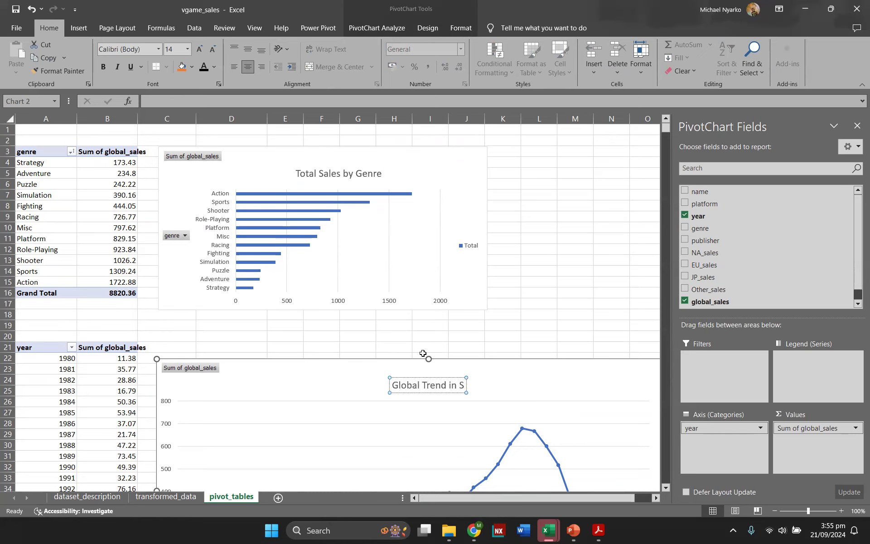
click(518, 301)
Step: Retitle the count of games line chart Trend in Count of Games
scroll(518, 299, down, 8)
scroll(413, 231, down, 10)
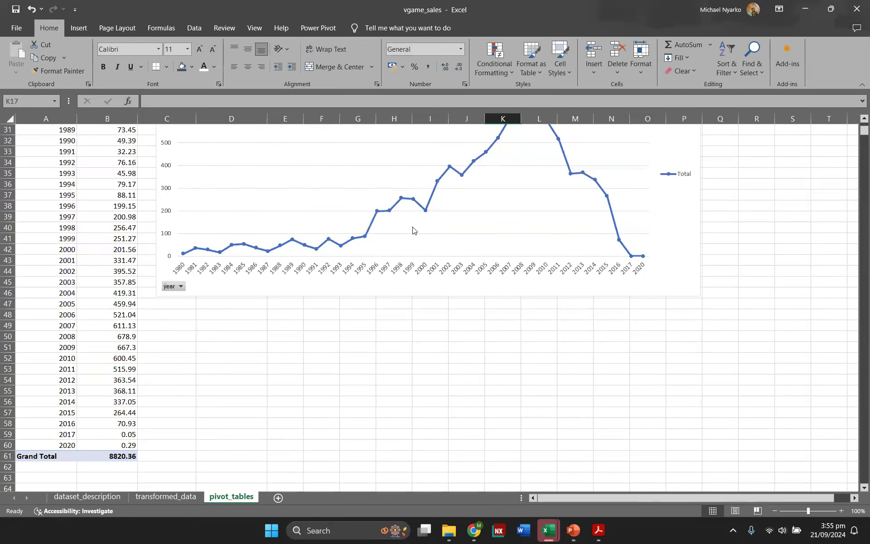
scroll(426, 344, down, 1)
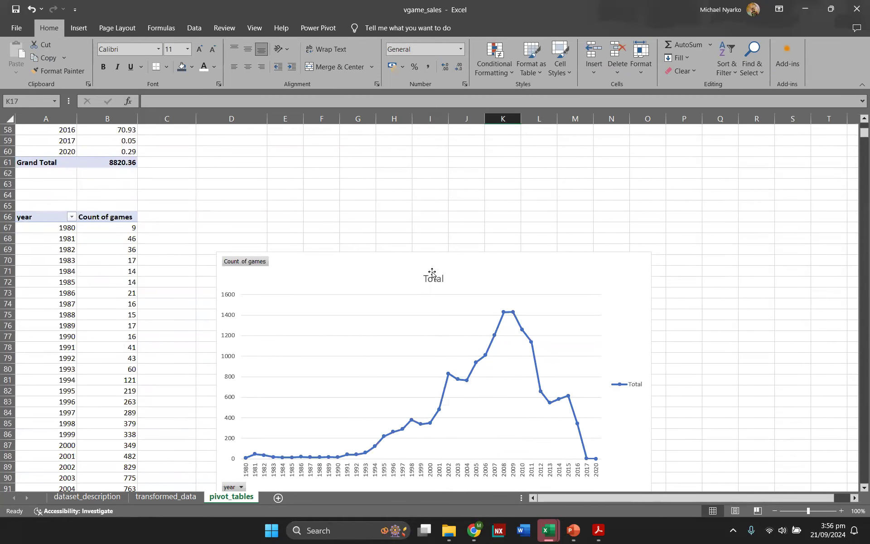
click(432, 279)
click(433, 279)
click(445, 279)
double_click(444, 280)
text(T)
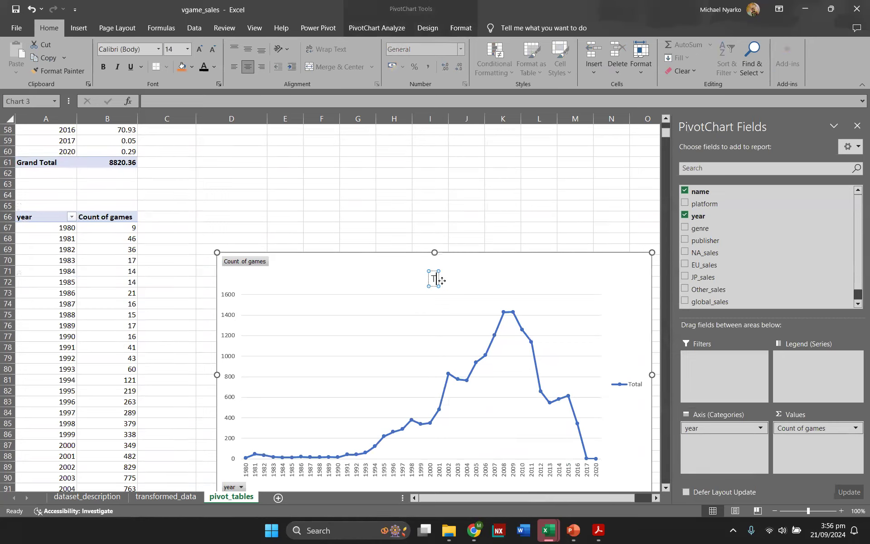
text(rend in Count of)
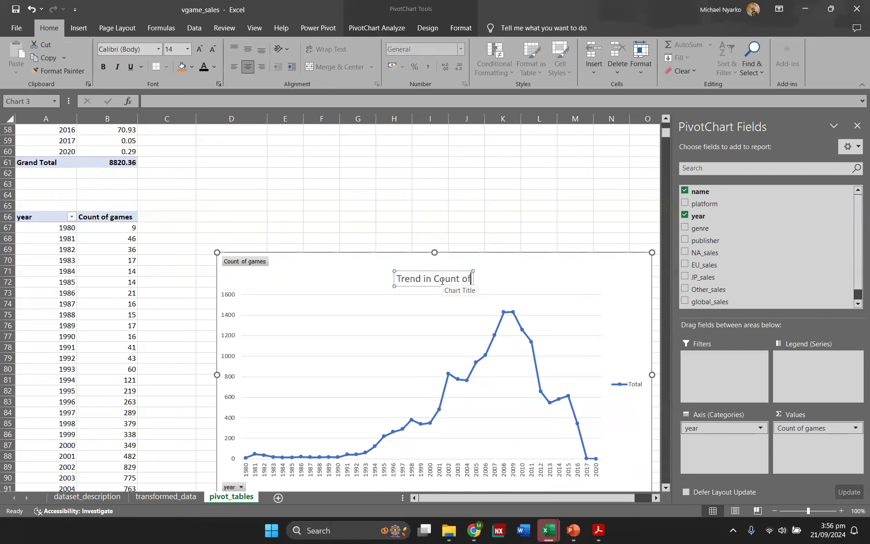
text( Games)
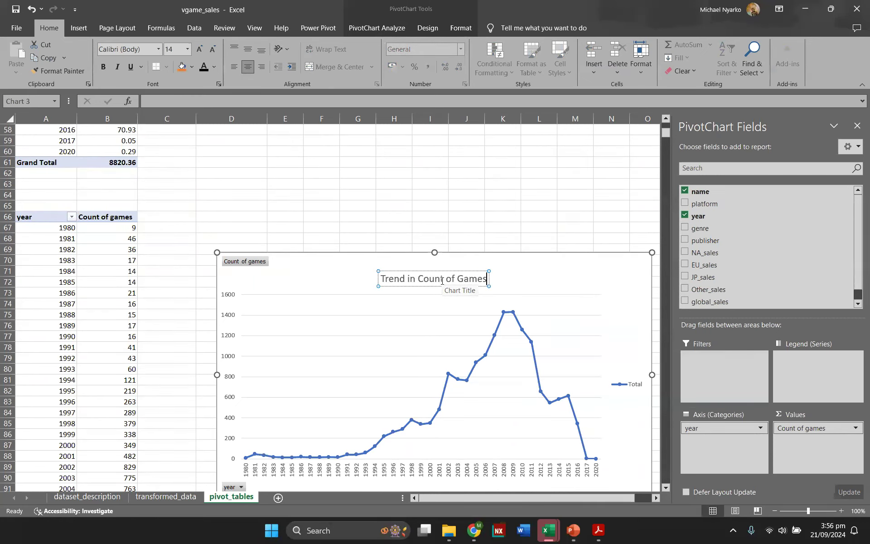
scroll(490, 223, up, 1)
click(490, 222)
scroll(472, 249, down, 6)
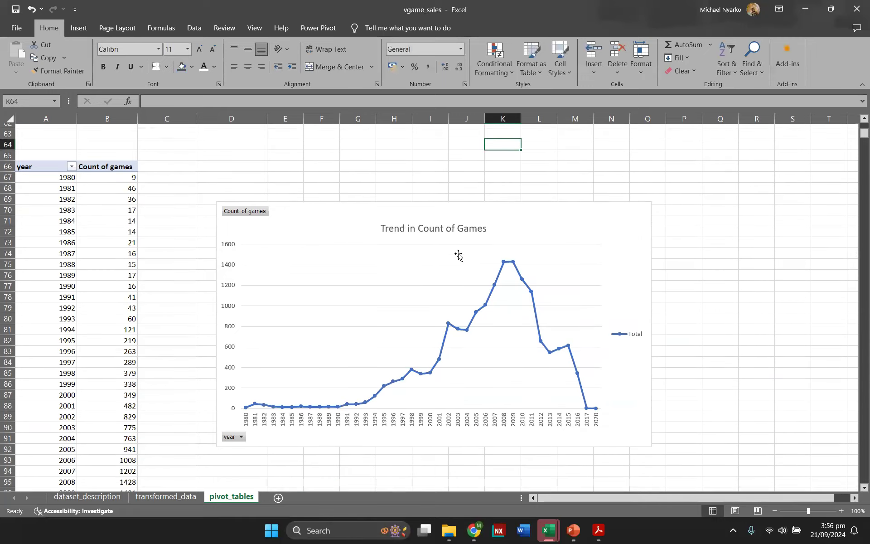
scroll(368, 375, down, 11)
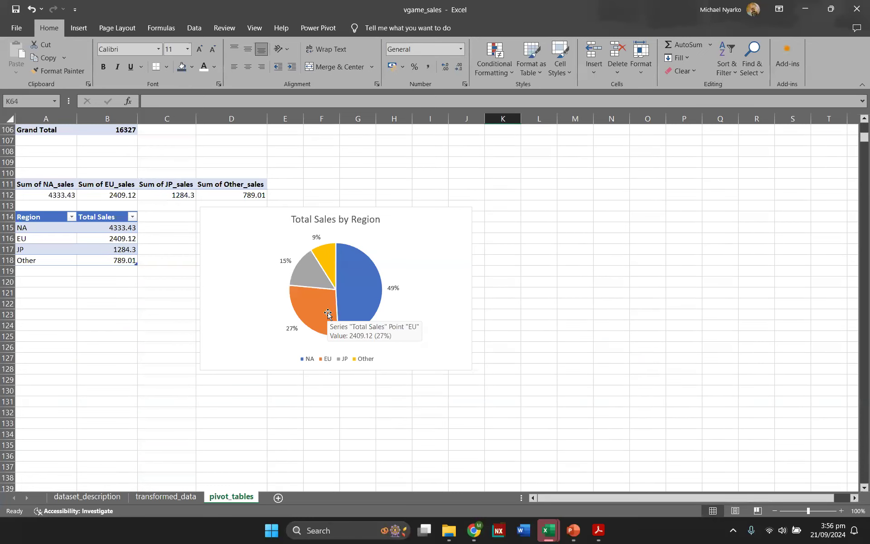
scroll(317, 313, up, 2)
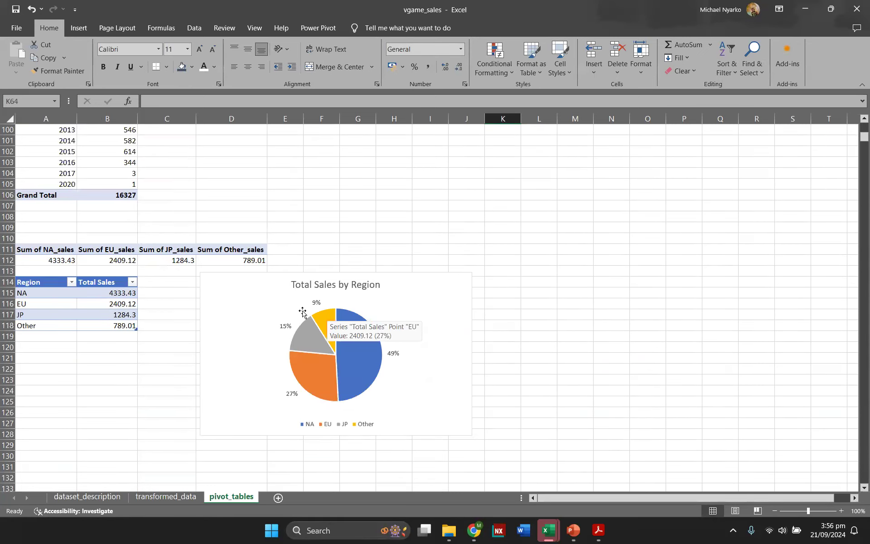
scroll(318, 313, down, 2)
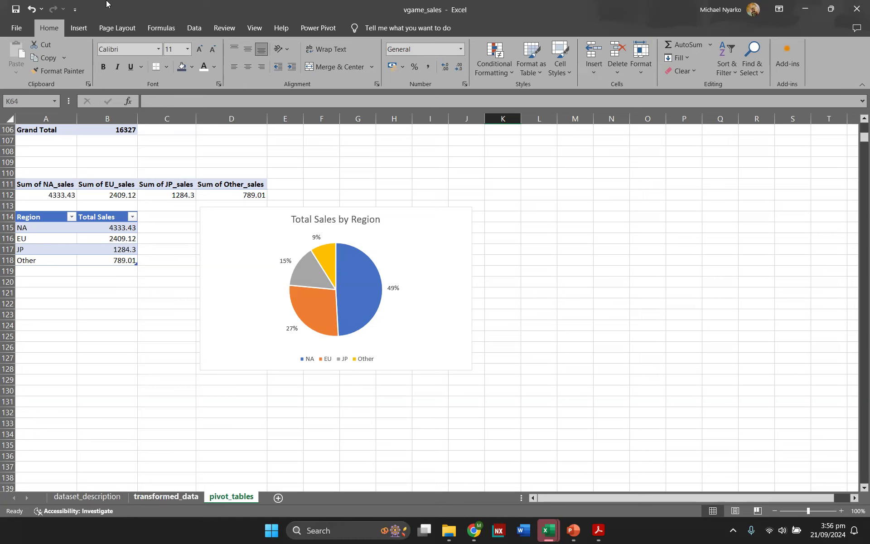
Step: Insert a PivotTable from the video_games table into the existing pivot_tables sheet at cell A133
key(ctrl+Page_Up)
click(86, 25)
click(26, 67)
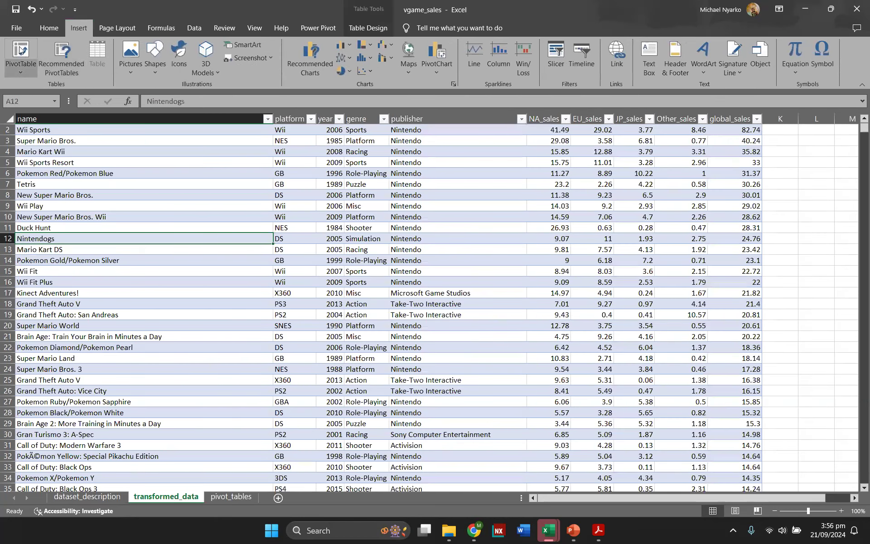
click(374, 279)
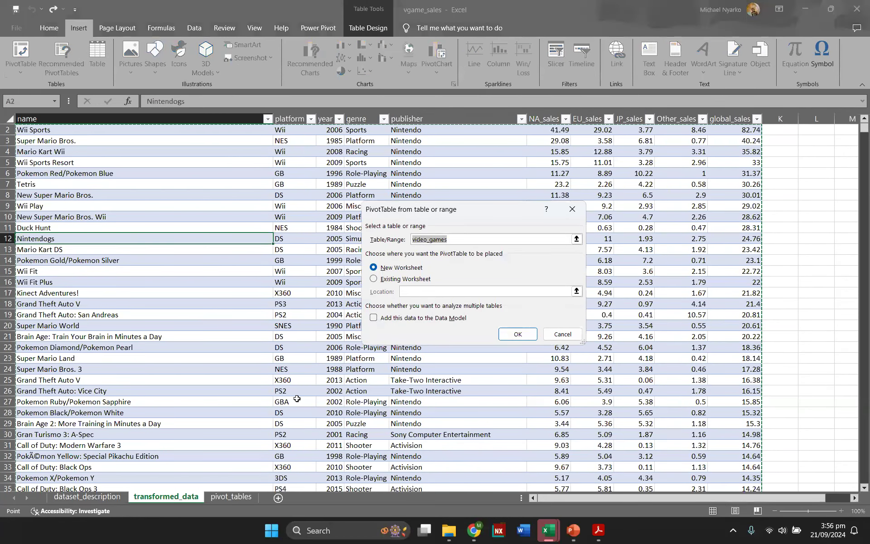
click(231, 496)
scroll(122, 398, down, 2)
click(49, 356)
click(519, 334)
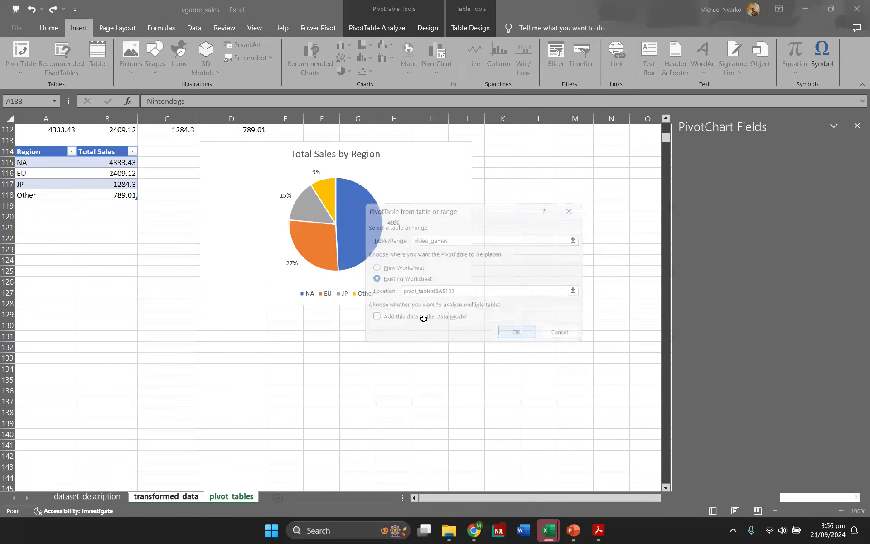
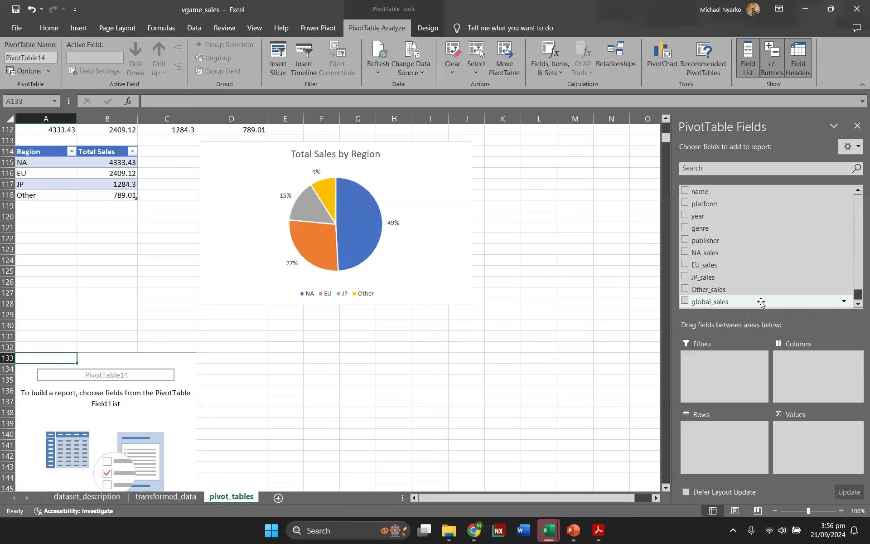
Step: Add global_sales to the new PivotTable's values and name to its rows
drag(761, 302, 811, 430)
scroll(741, 219, up, 1)
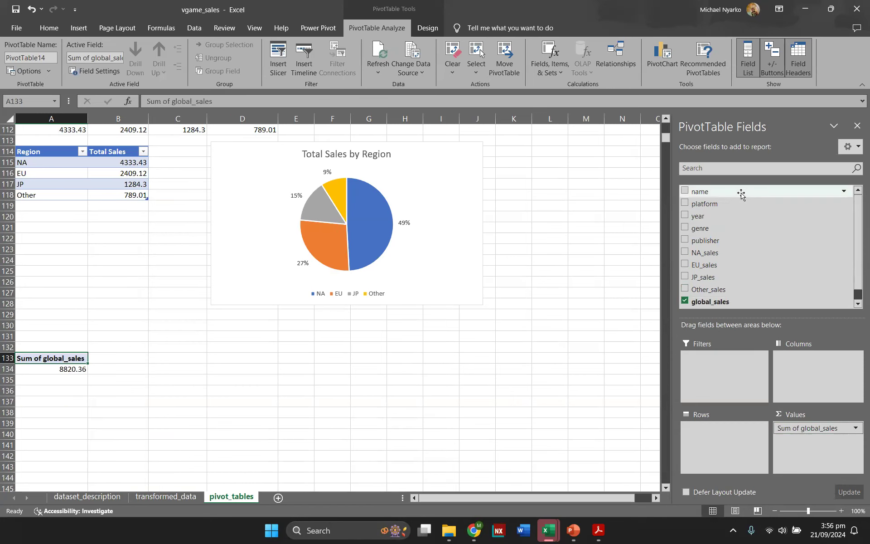
drag(741, 194, 711, 461)
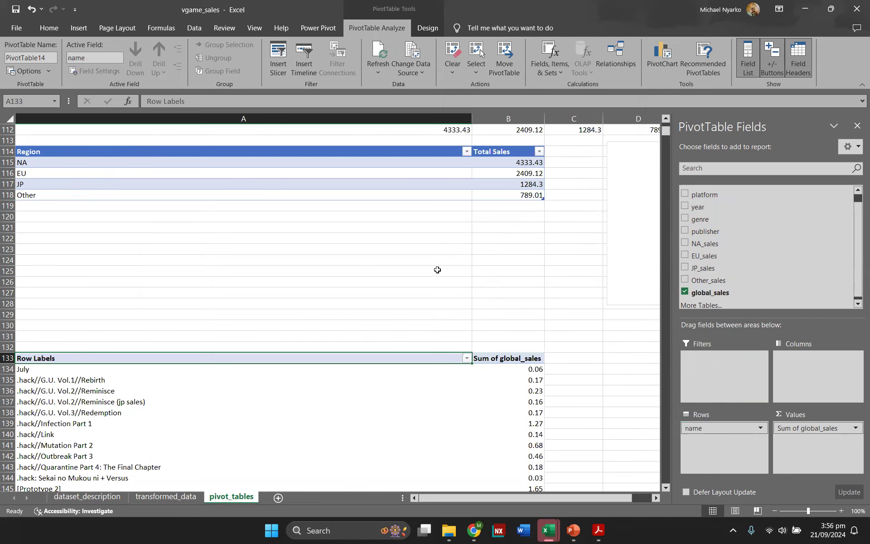
Step: Rename the PivotTable top10games
scroll(398, 288, down, 14)
scroll(384, 295, down, 20)
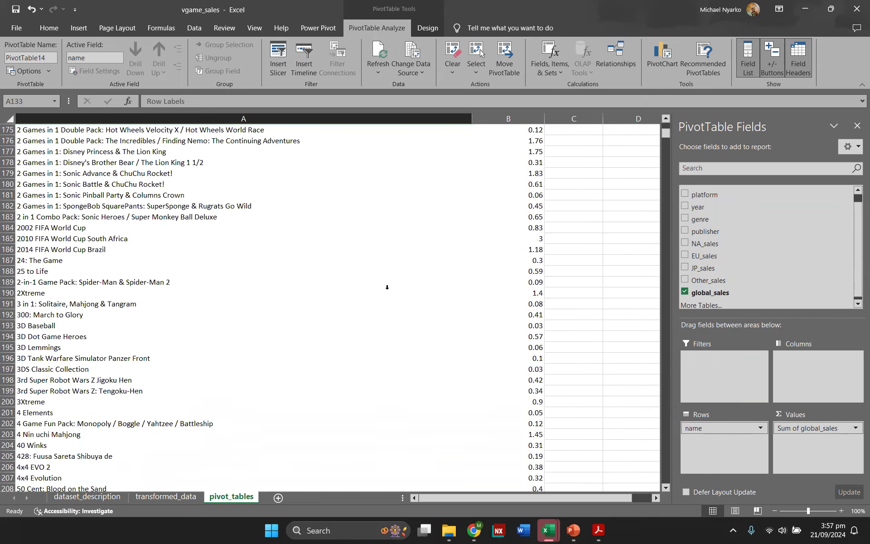
scroll(388, 295, down, 12)
scroll(388, 295, up, 20)
scroll(389, 295, up, 20)
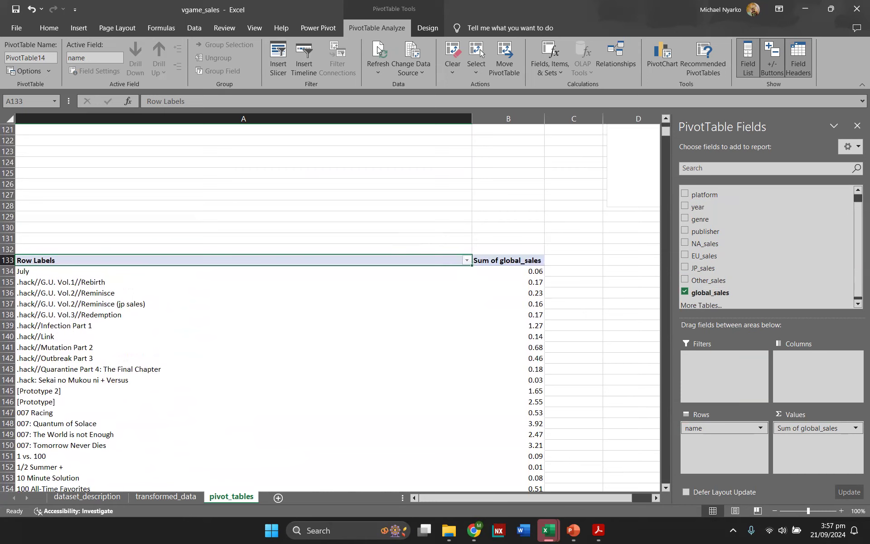
click(36, 57)
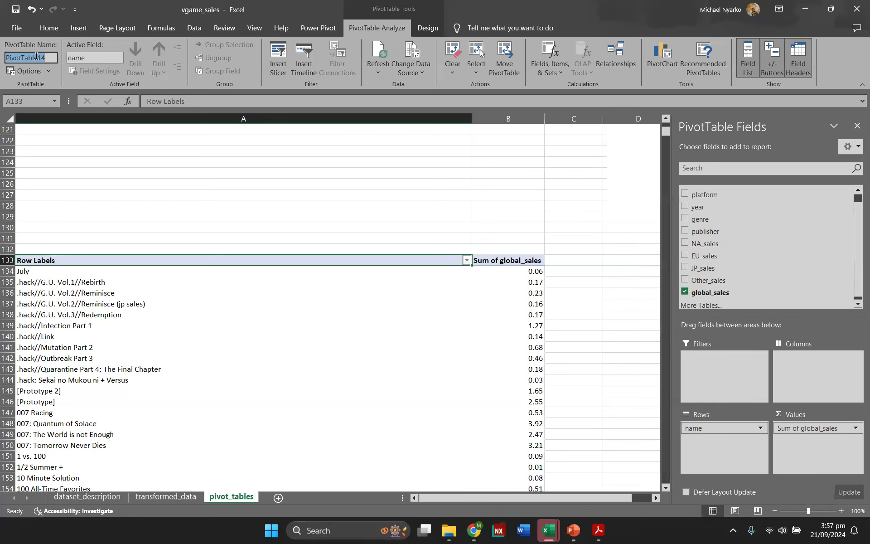
text(g)
text(op10g)
key(Return)
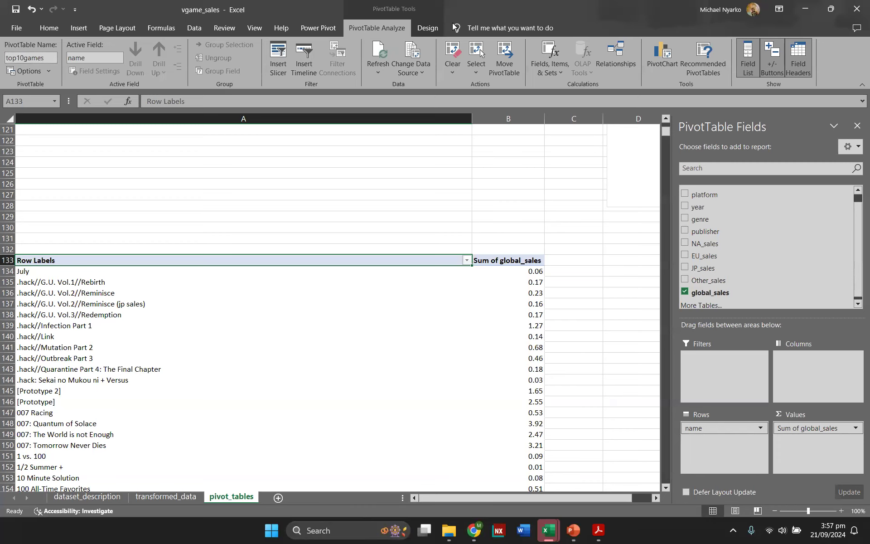
Step: Switch the PivotTable's report layout to tabular form
click(421, 29)
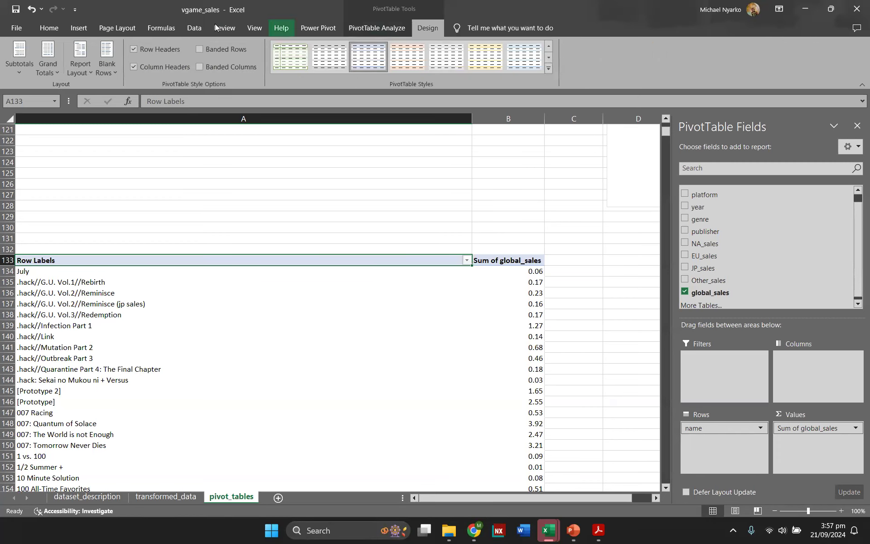
click(72, 71)
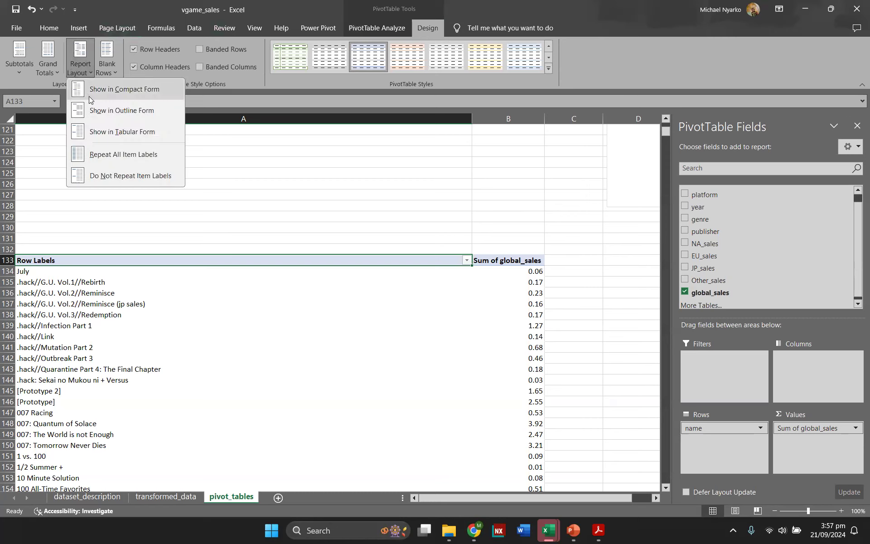
click(137, 132)
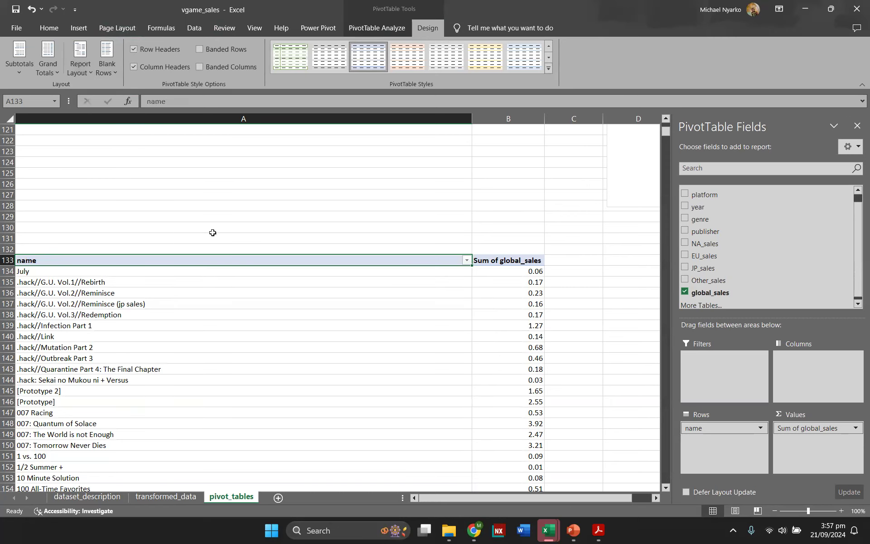
scroll(214, 231, down, 3)
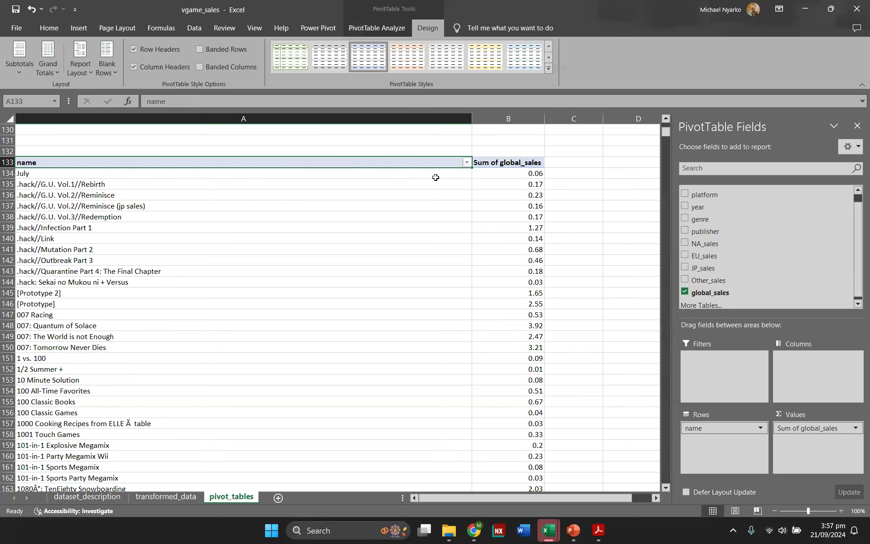
click(467, 162)
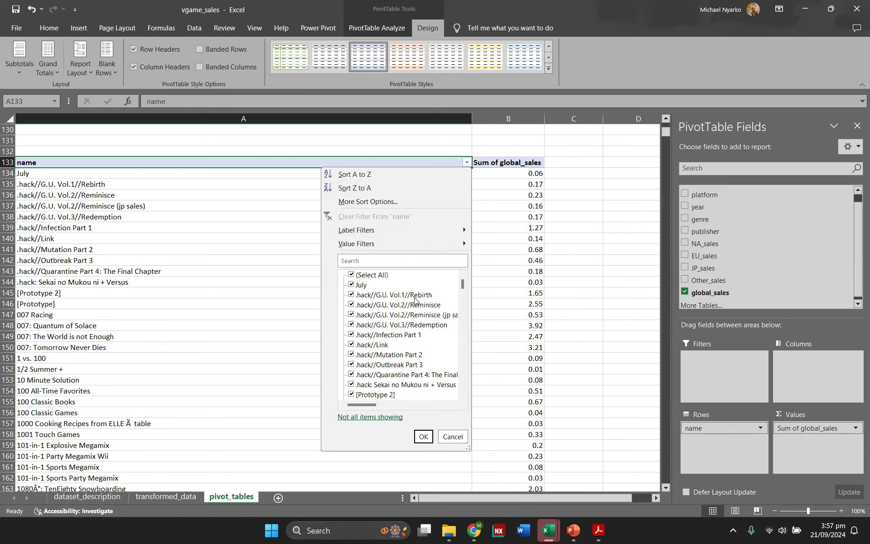
mouse_move(448, 244)
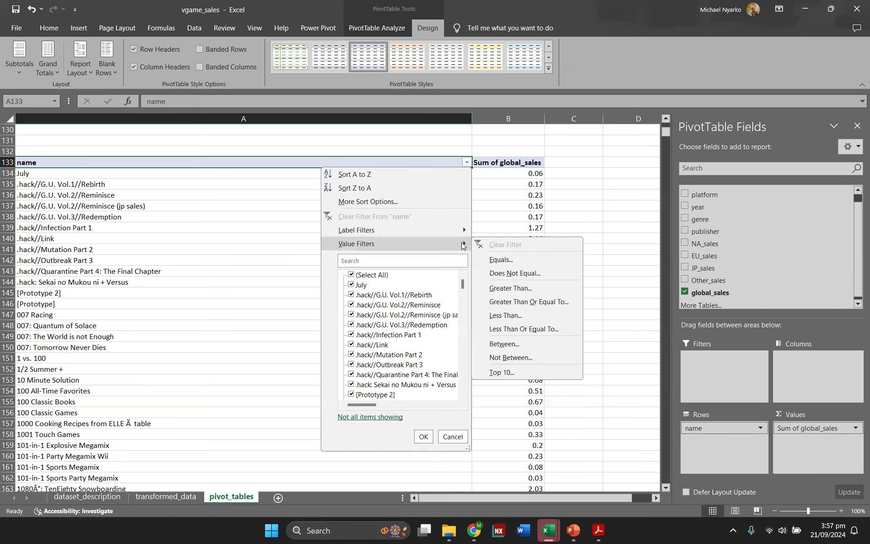
click(506, 373)
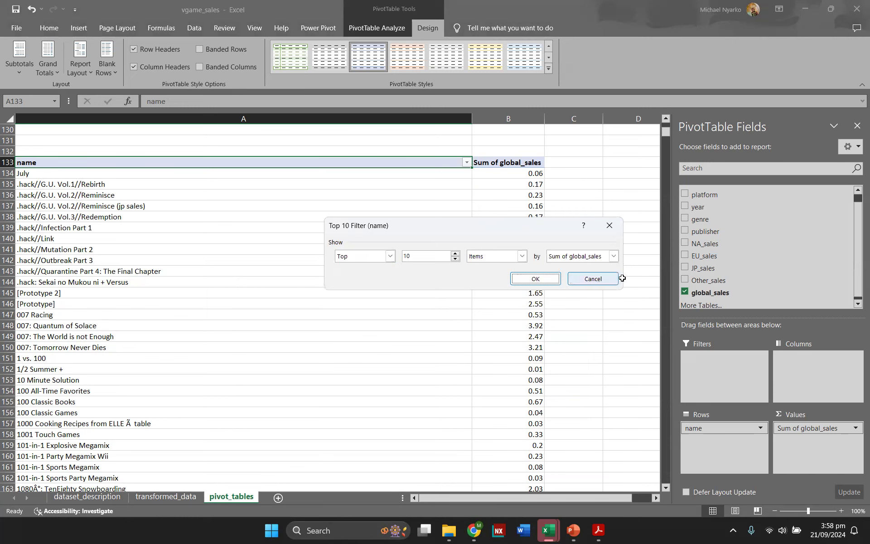
click(596, 280)
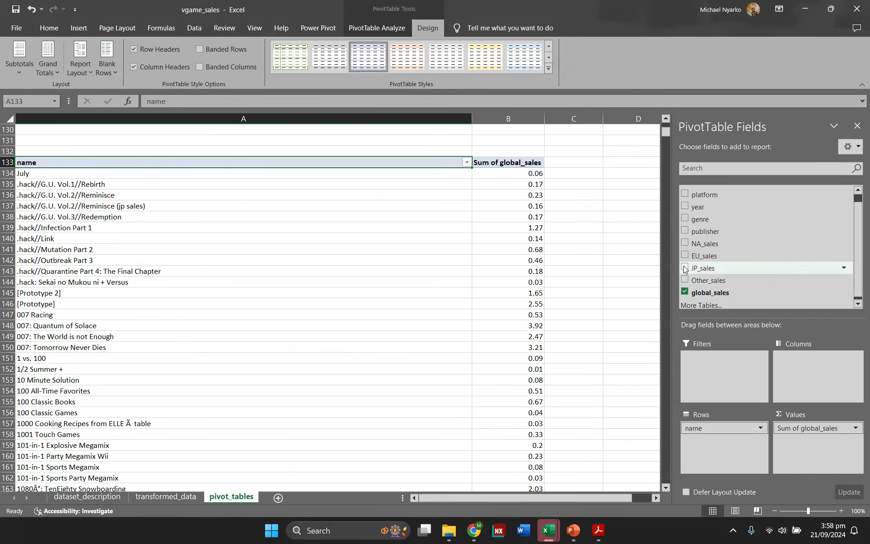
Step: Add NA_sales to the values and filter game names to the top 10 items by Sum of global_sales
click(685, 244)
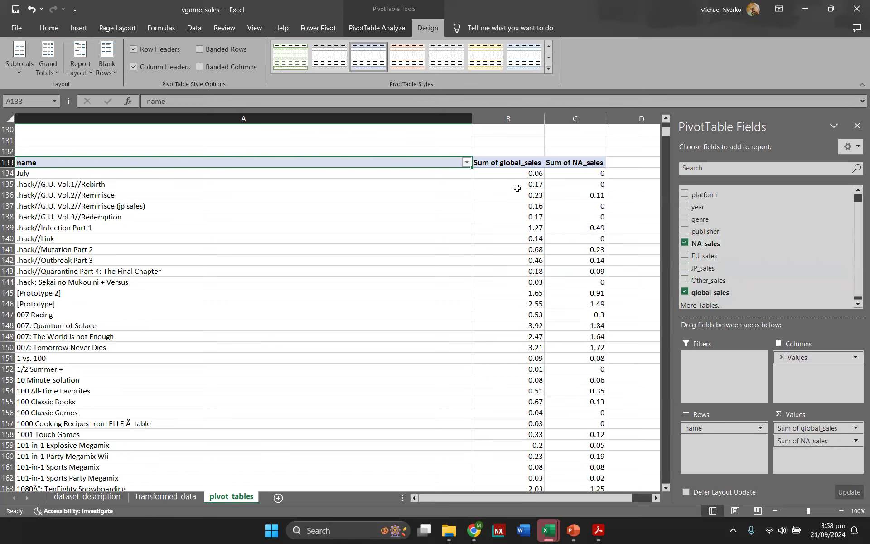
click(466, 163)
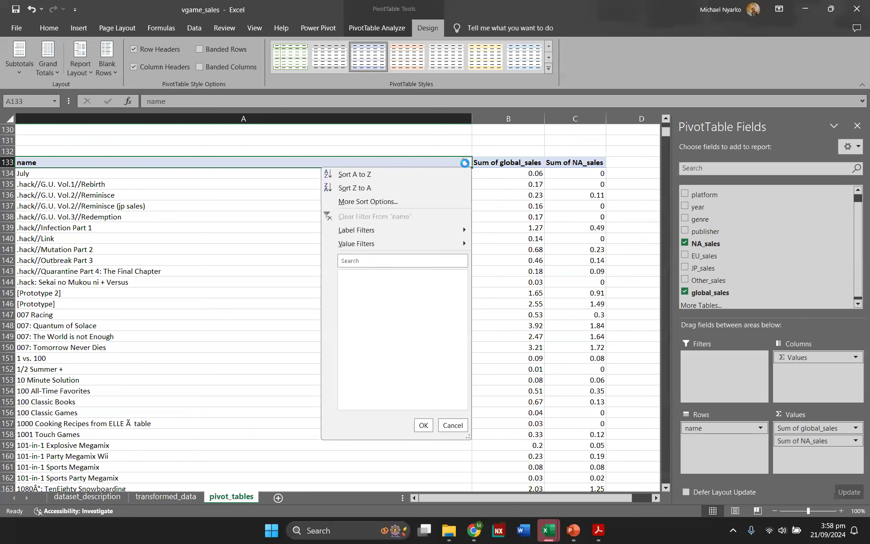
mouse_move(452, 245)
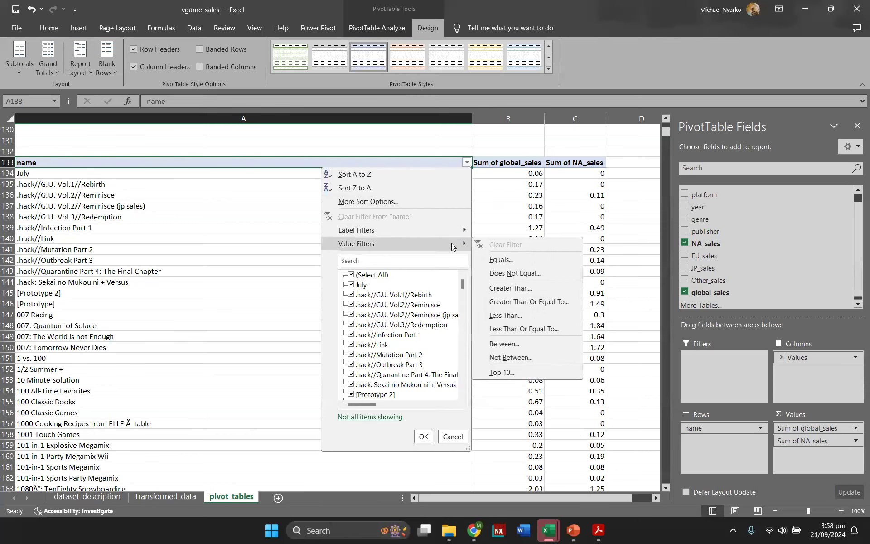
click(528, 371)
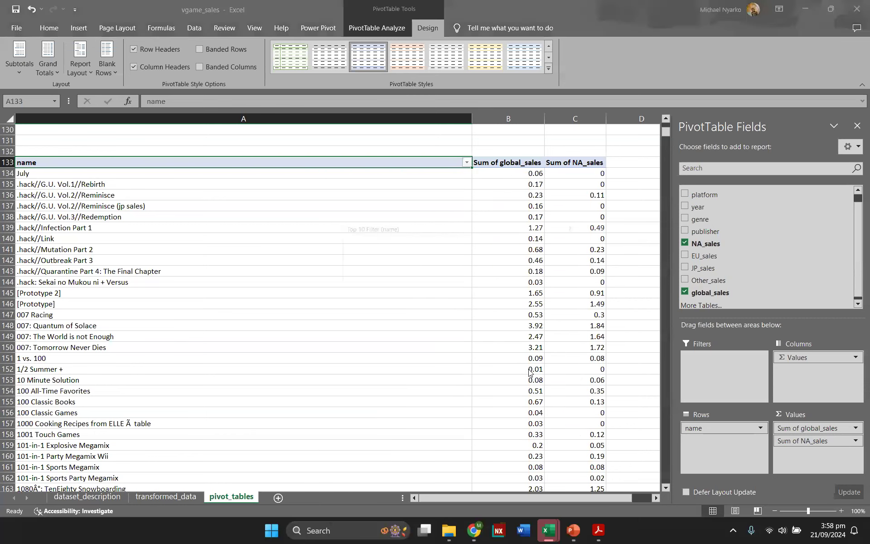
click(613, 257)
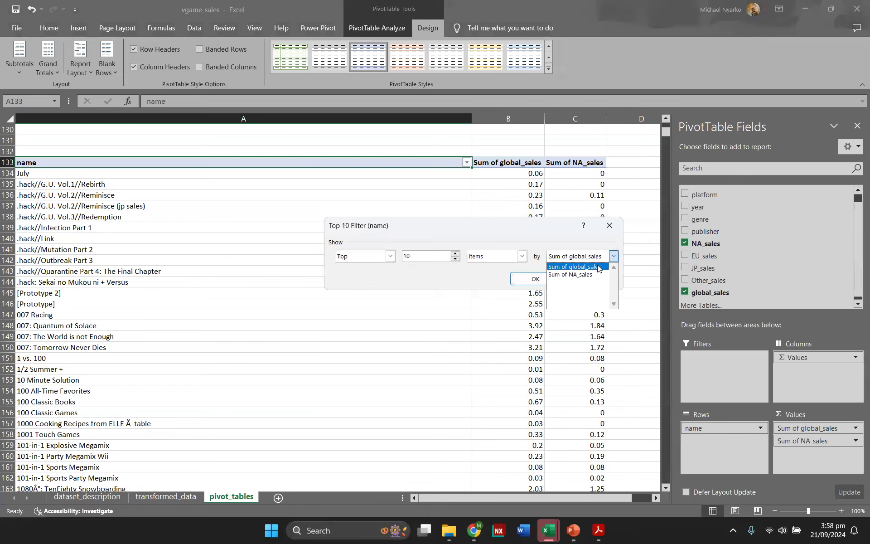
click(599, 268)
click(542, 277)
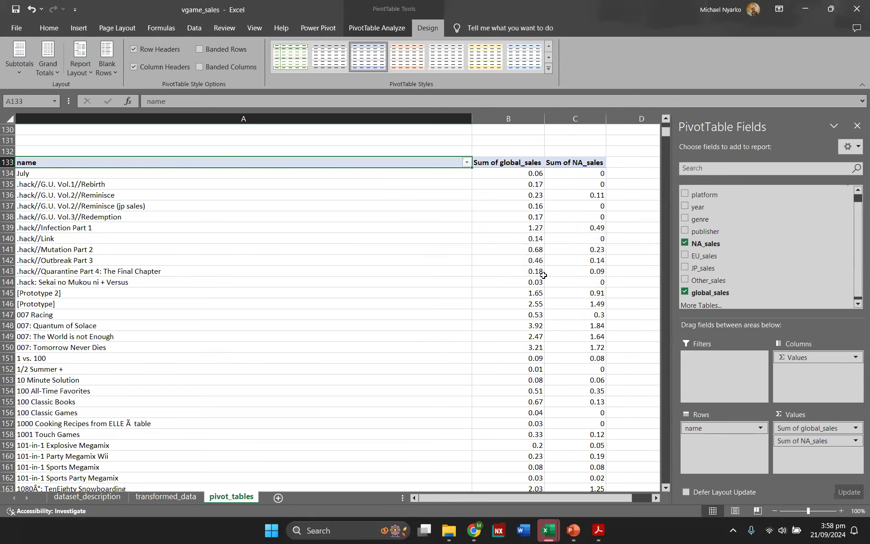
Step: Remove NA_sales from the PivotTable values
click(686, 243)
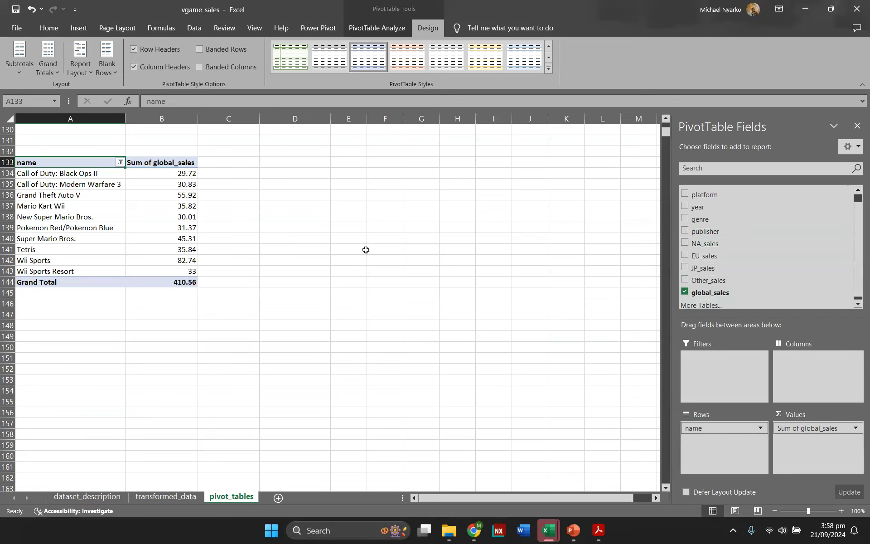
scroll(264, 240, up, 3)
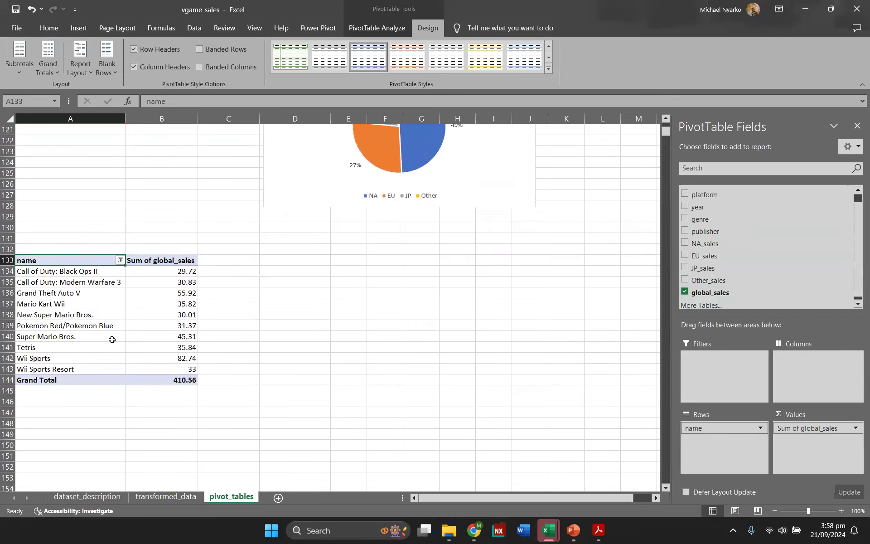
click(111, 338)
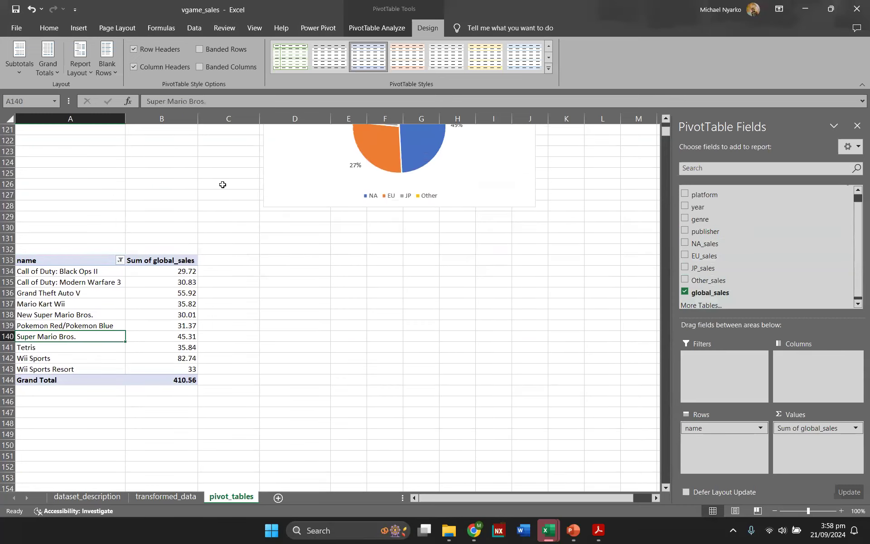
Step: Insert a clustered bar PivotChart from the top10games PivotTable
click(377, 27)
click(662, 57)
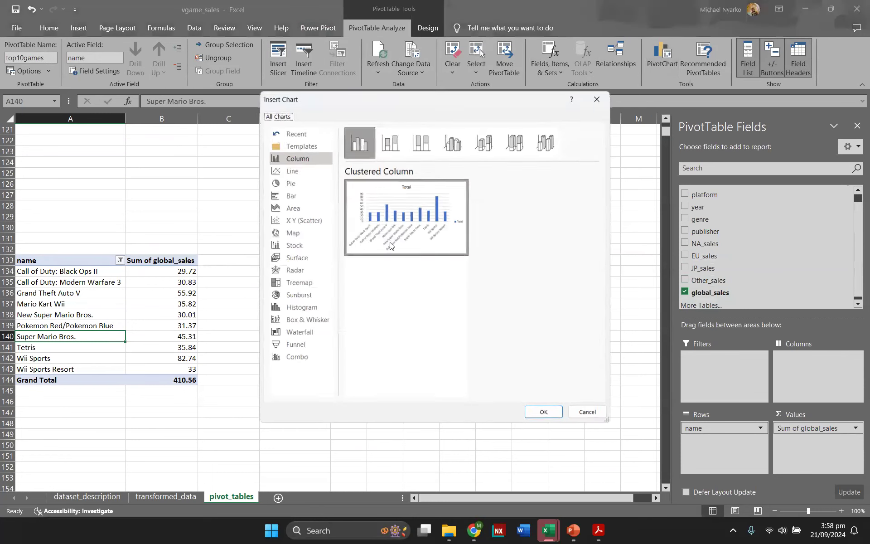
click(292, 194)
click(546, 417)
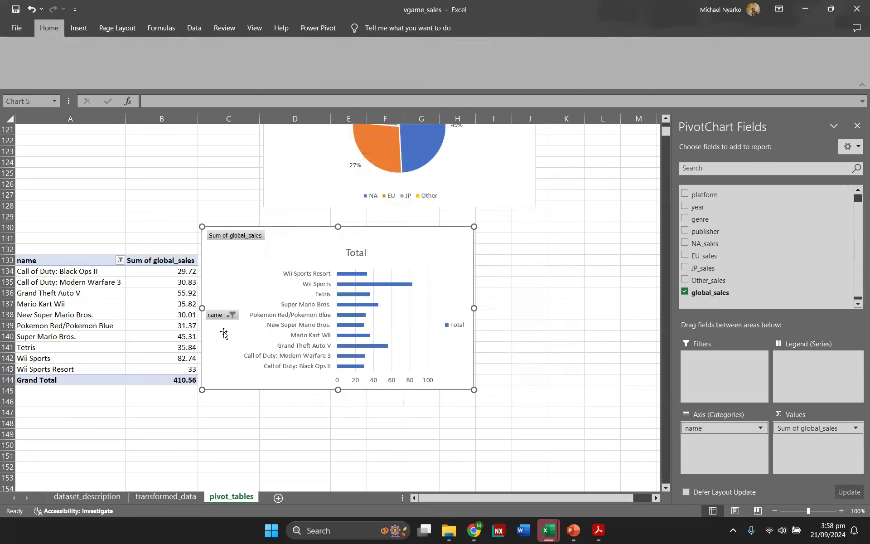
Step: Sort the top 10 games by global sales from smallest to largest
click(182, 312)
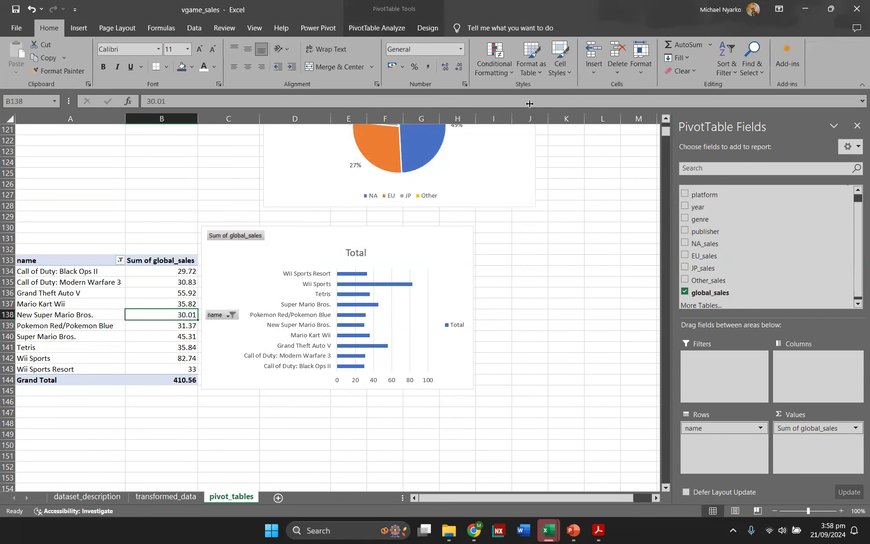
click(398, 25)
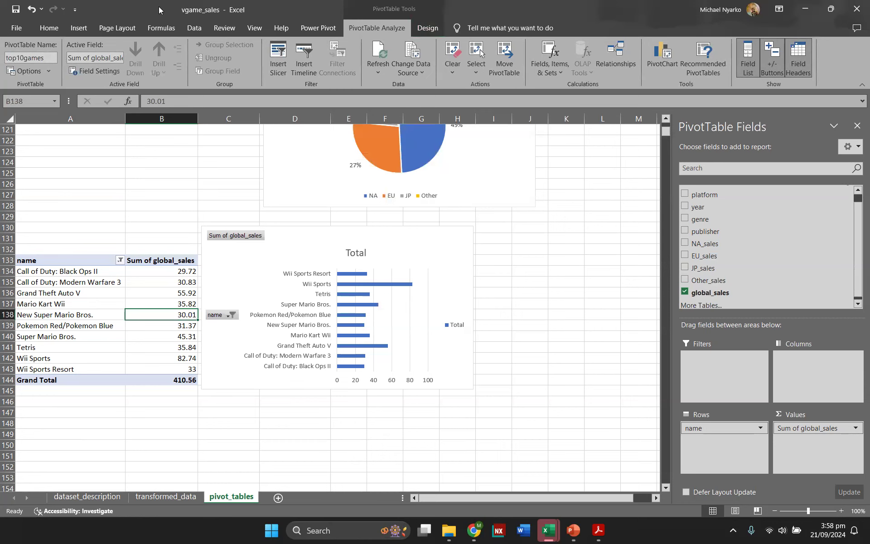
click(49, 27)
click(727, 62)
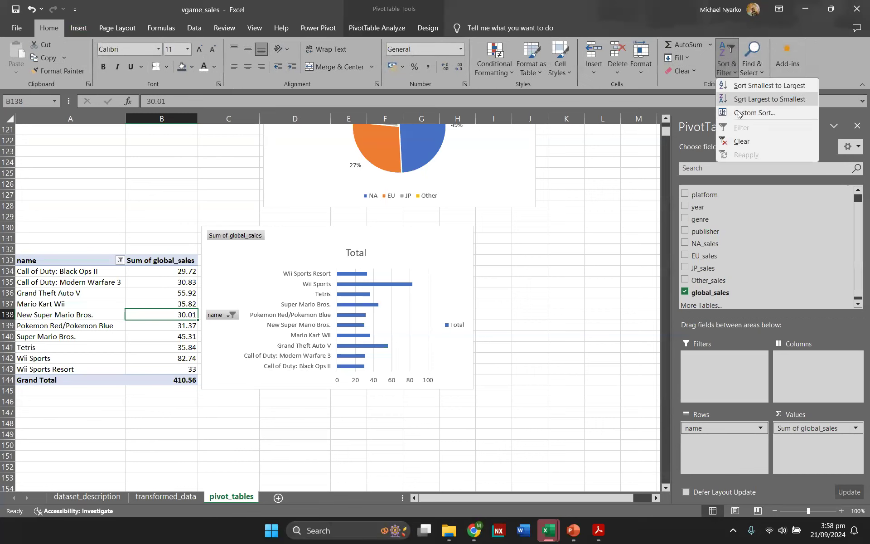
click(750, 86)
Step: Retitle the bar chart Top 10 Best selling games
click(361, 253)
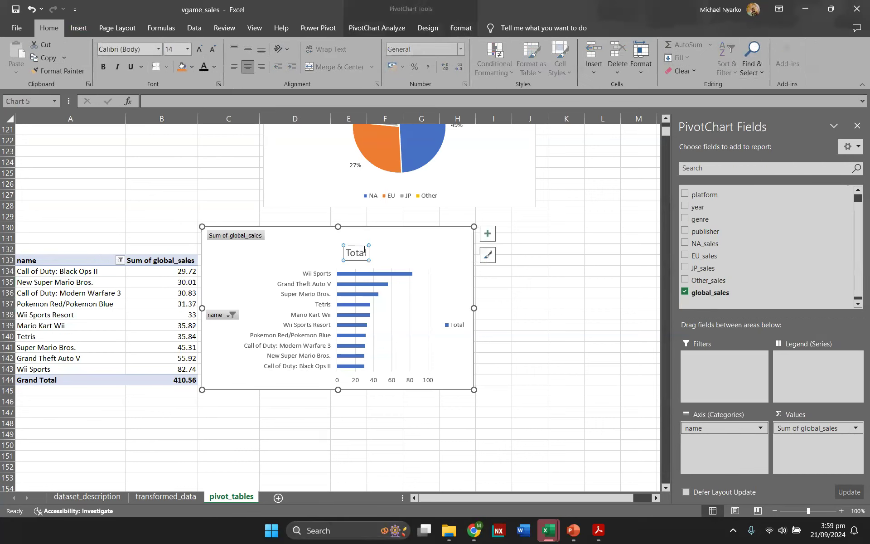
click(362, 250)
key(BackSpace)
key(BackSpace)
key(BackSpace)
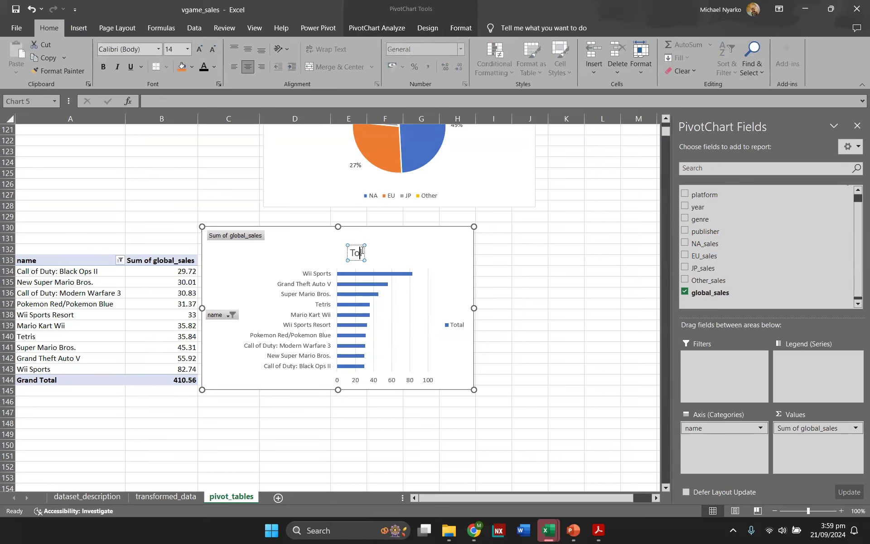
text(p 10 Bes)
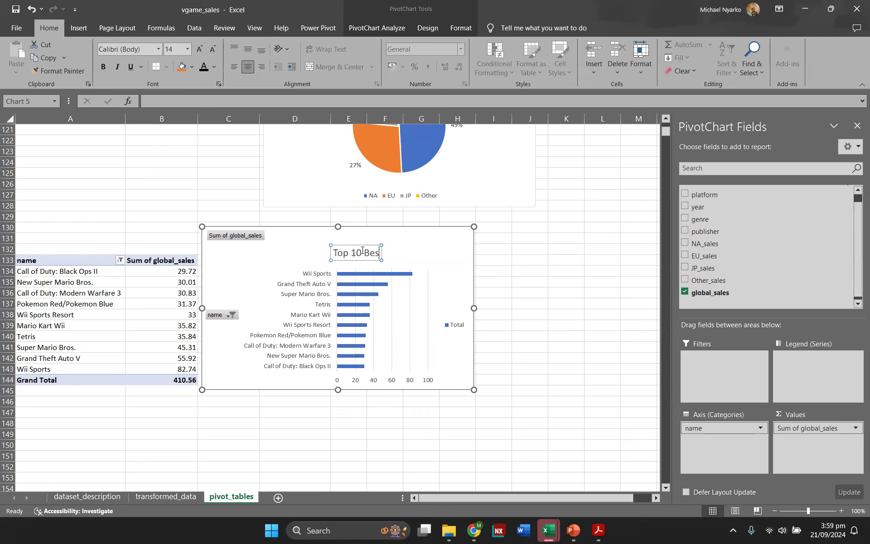
text(t se)
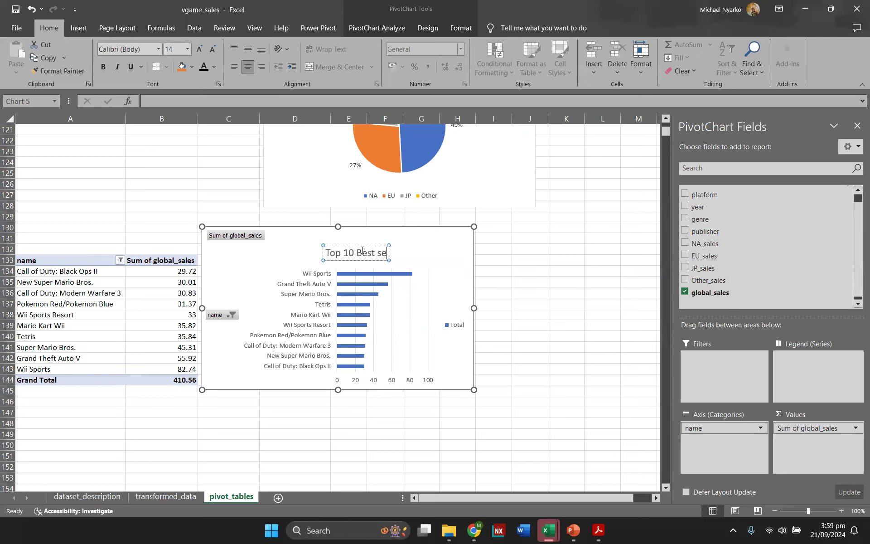
text(lling g)
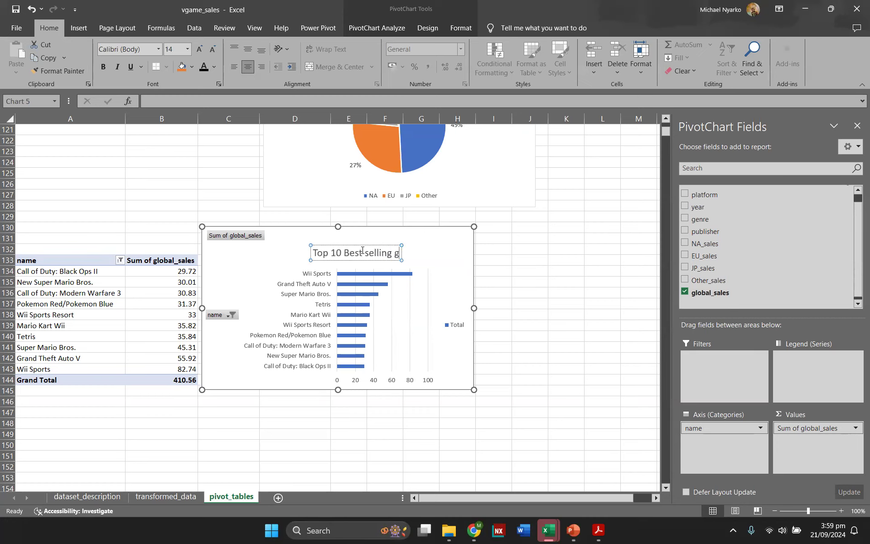
text(ames)
key(Return)
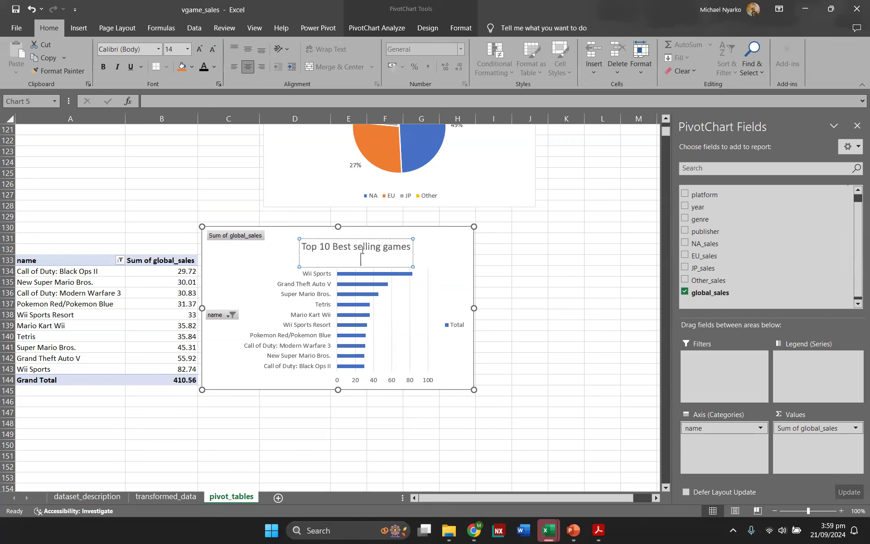
key(BackSpace)
click(184, 307)
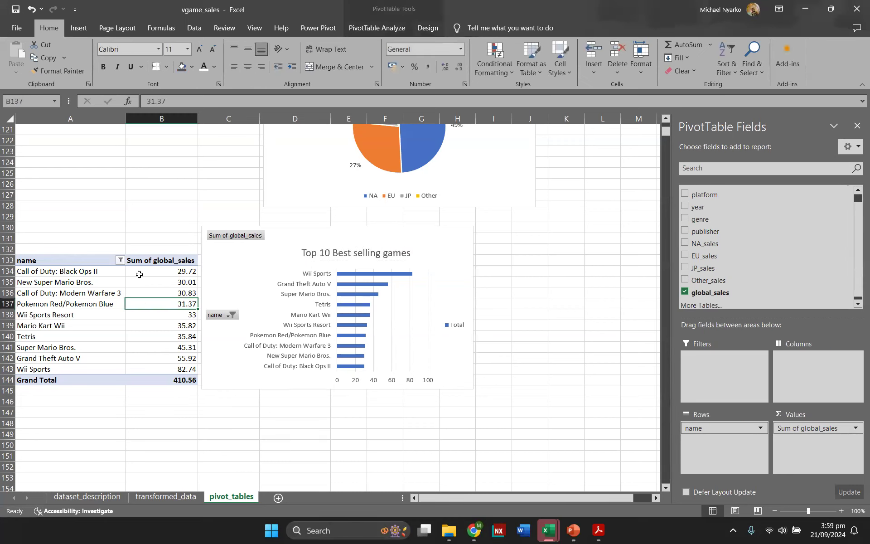
Step: Review the existing pivot tables and charts on the pivot_tables sheet
click(362, 28)
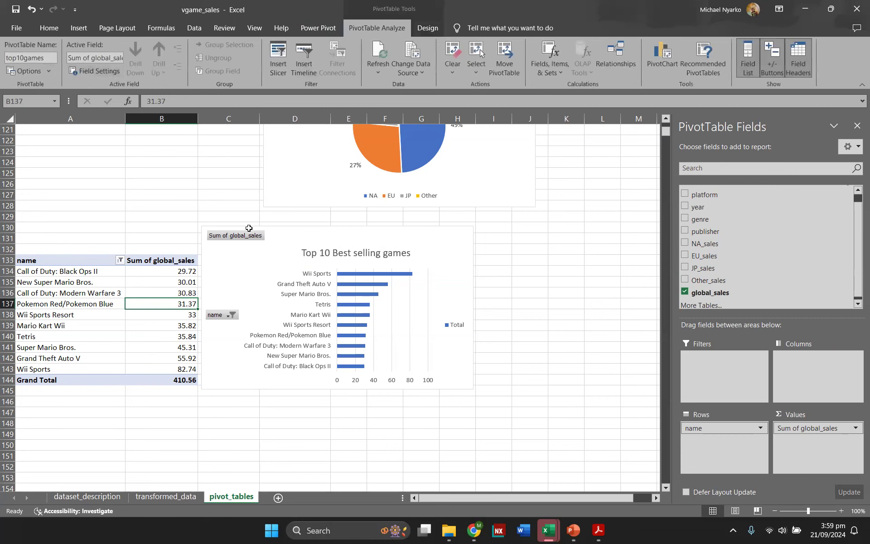
click(516, 290)
scroll(516, 288, up, 8)
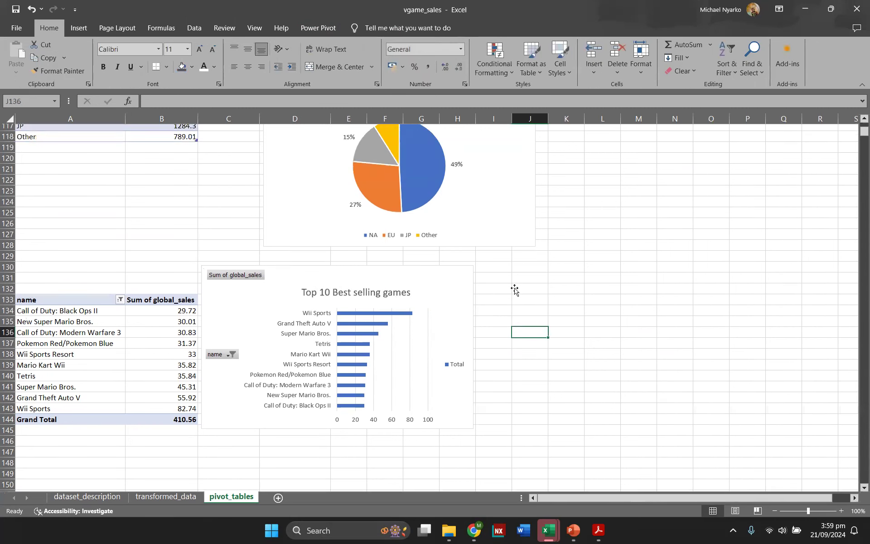
scroll(522, 285, up, 20)
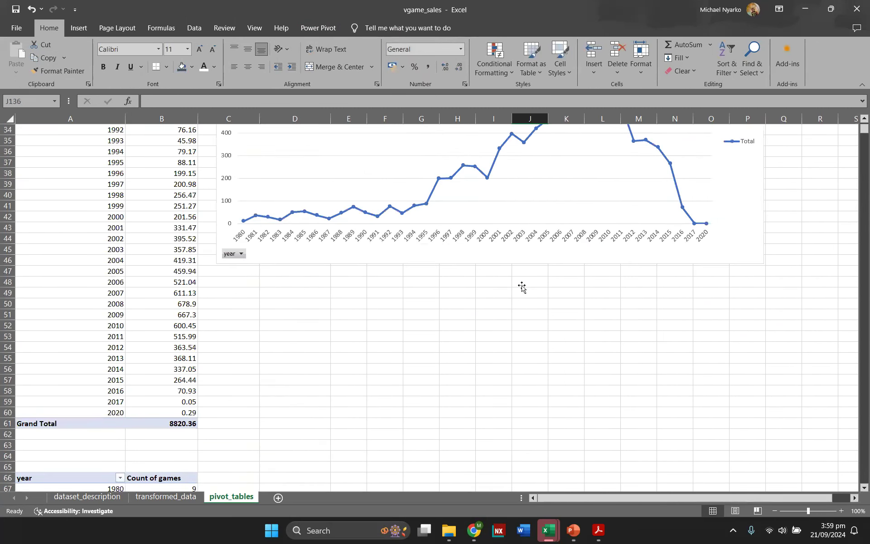
scroll(521, 286, up, 10)
scroll(522, 290, down, 20)
scroll(521, 294, down, 18)
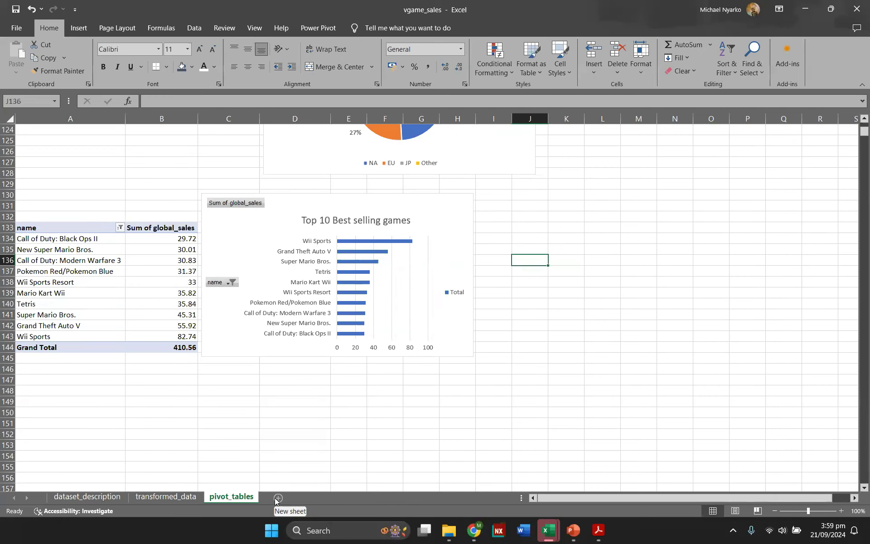
scroll(180, 312, up, 6)
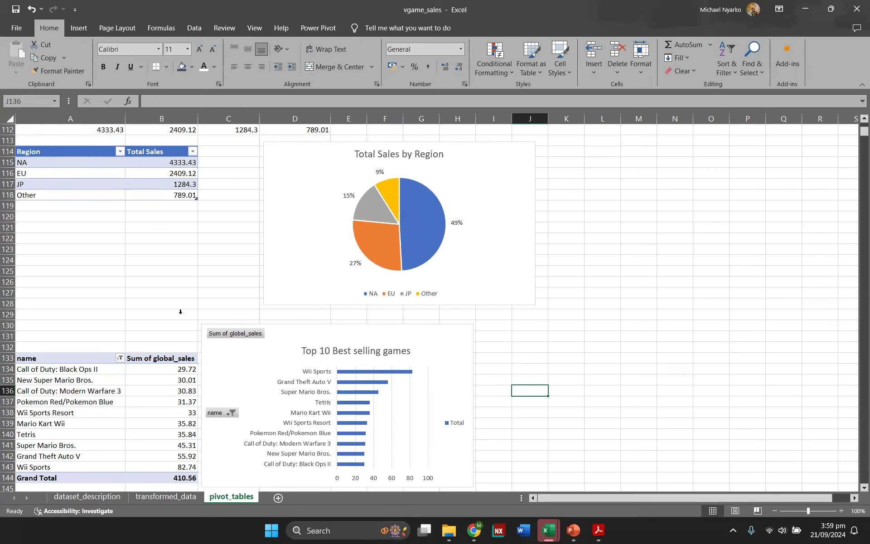
scroll(180, 312, up, 2)
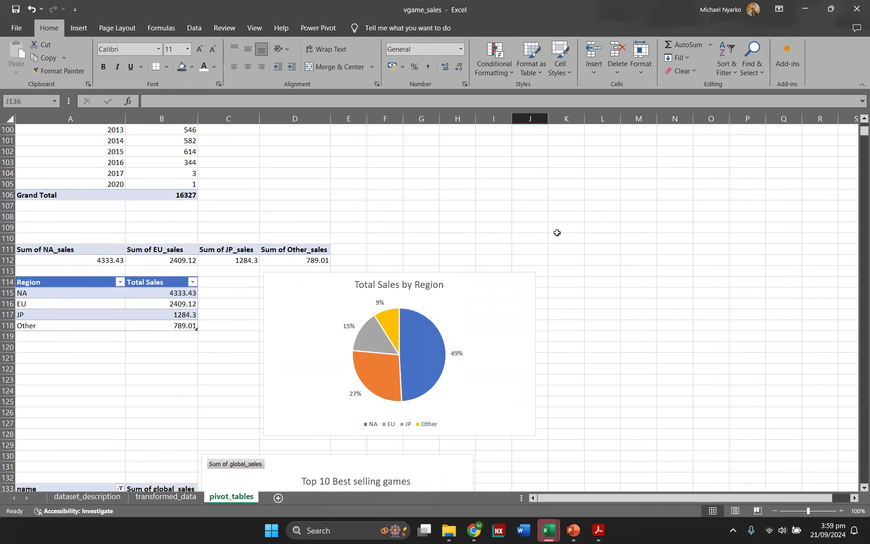
scroll(625, 190, down, 3)
scroll(632, 195, down, 1)
scroll(632, 195, down, 1)
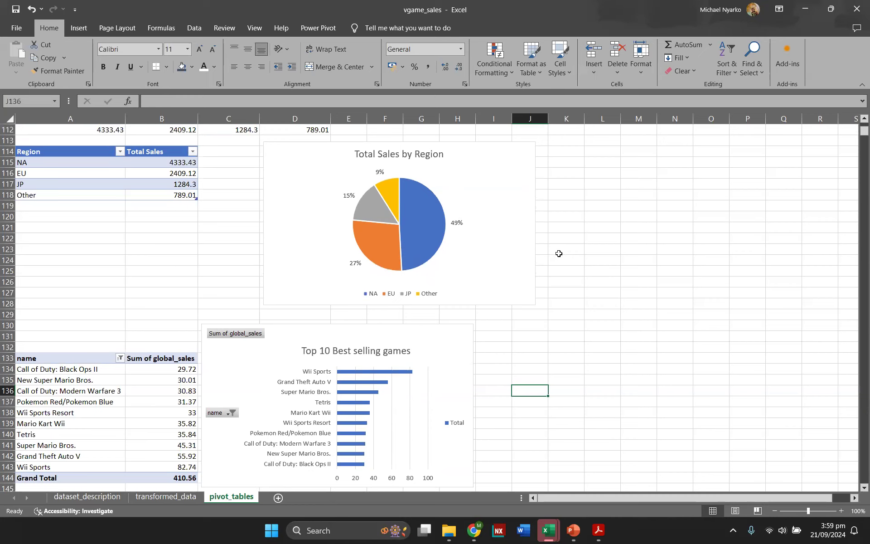
scroll(555, 261, down, 2)
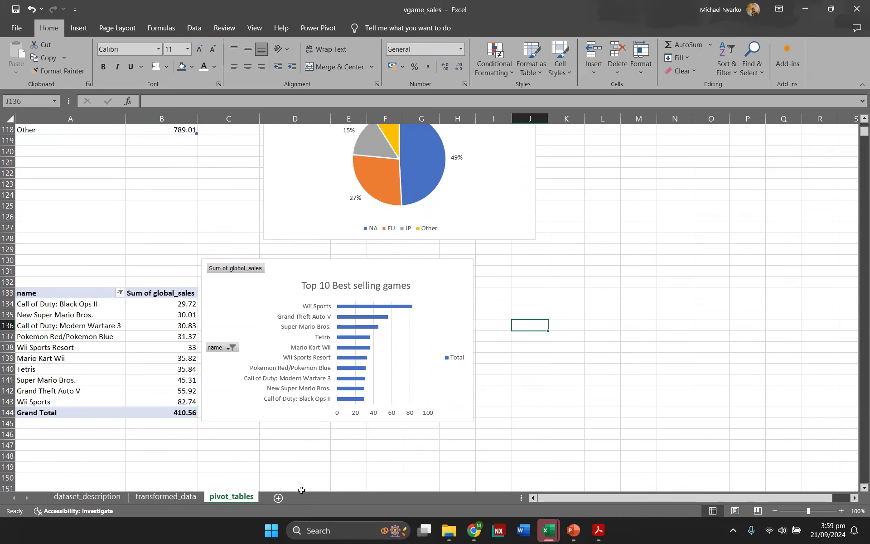
Step: Add a new worksheet and rename it dashboard
click(282, 498)
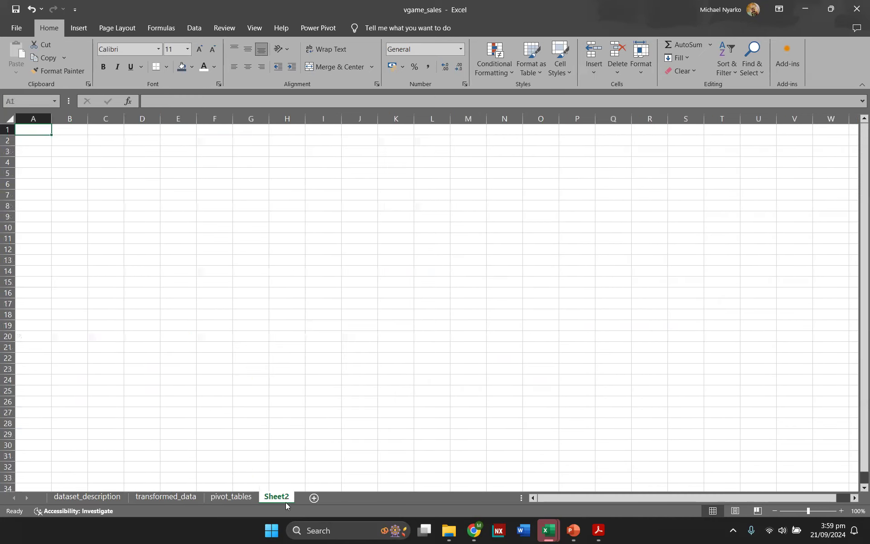
double_click(268, 497)
text(dashboard)
key(Return)
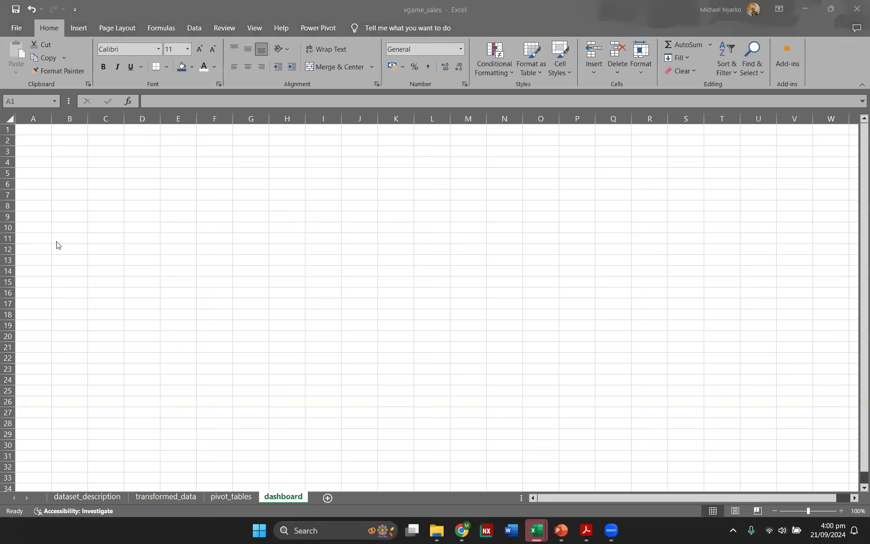
click(39, 131)
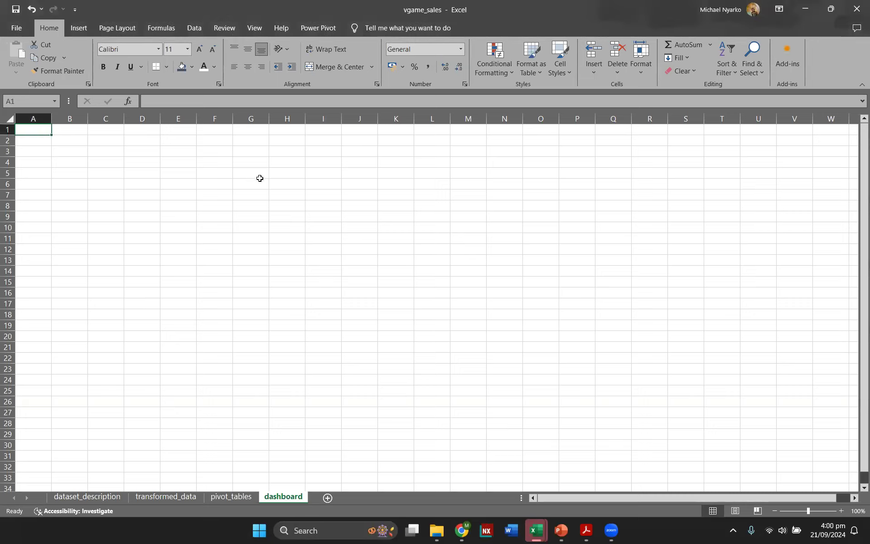
drag(43, 129, 818, 156)
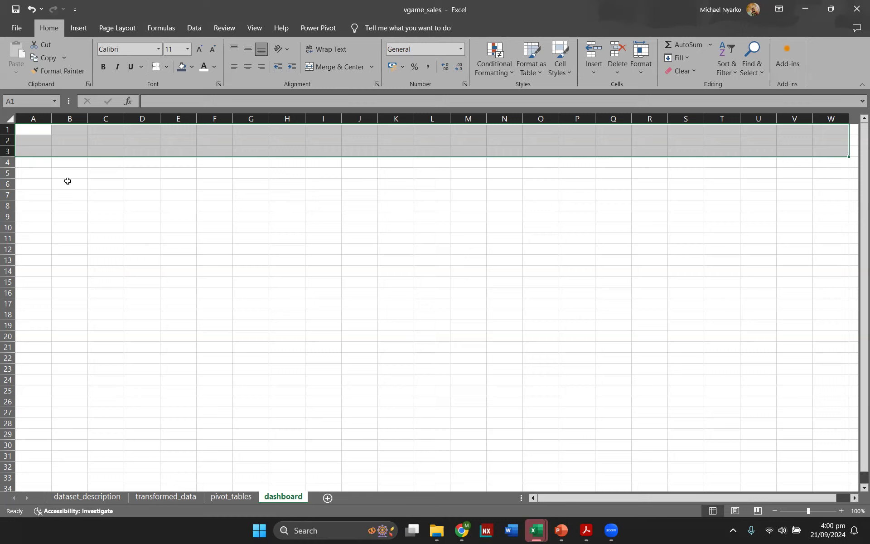
click(85, 181)
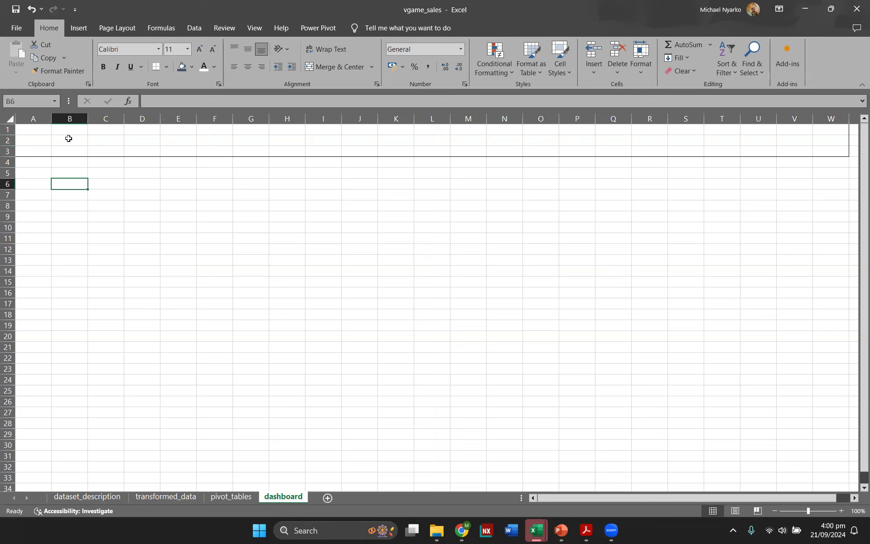
click(367, 131)
click(76, 172)
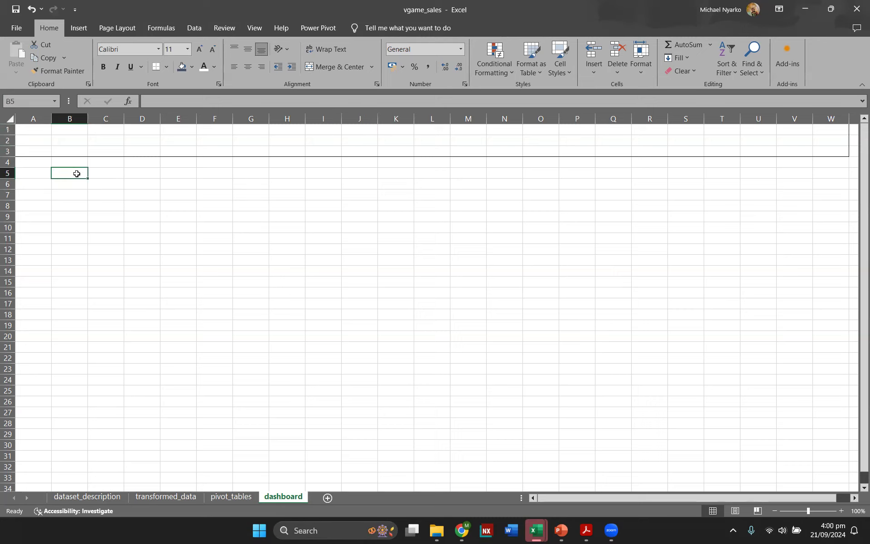
drag(67, 173, 104, 202)
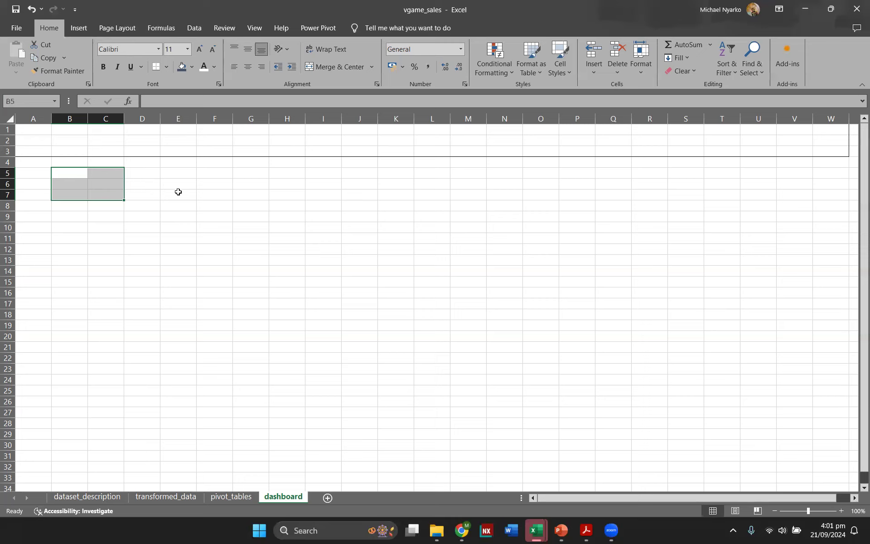
click(209, 172)
drag(209, 172, 238, 194)
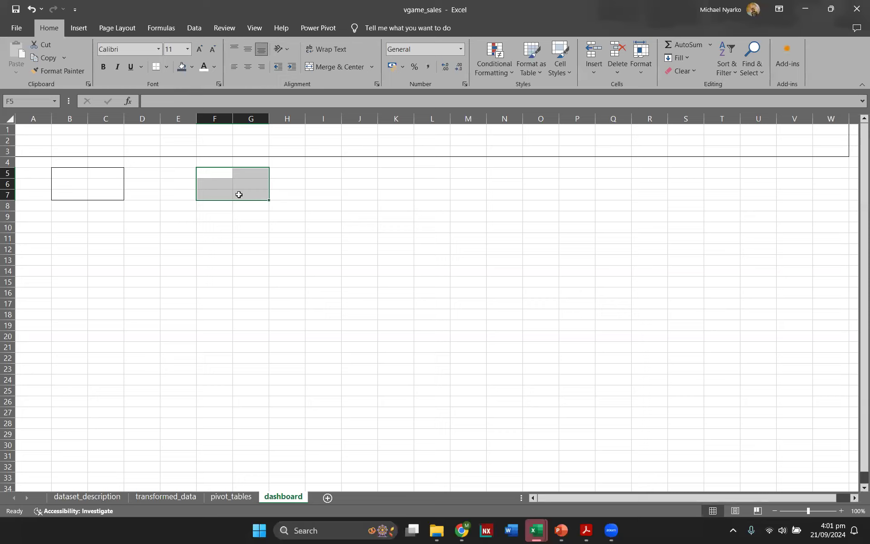
click(271, 219)
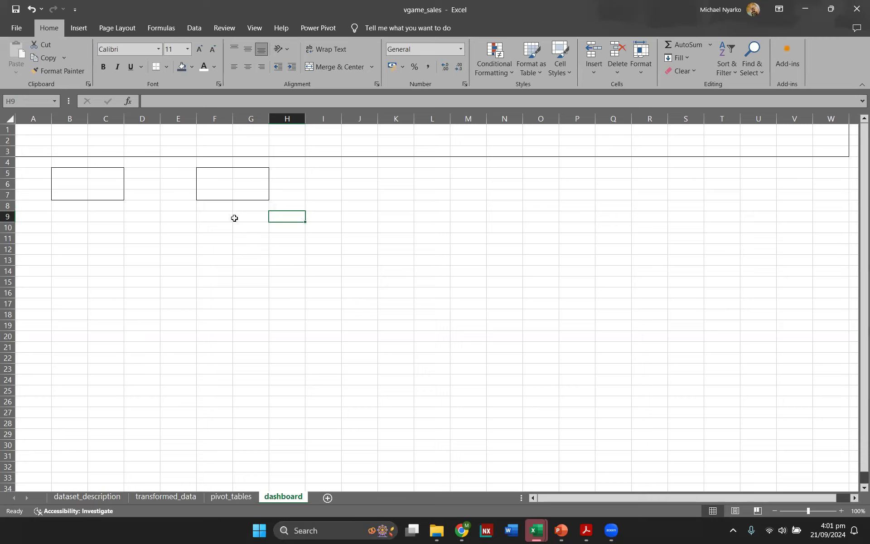
key(ctrl+z)
key(ctrl+z)
key(ctrl+z)
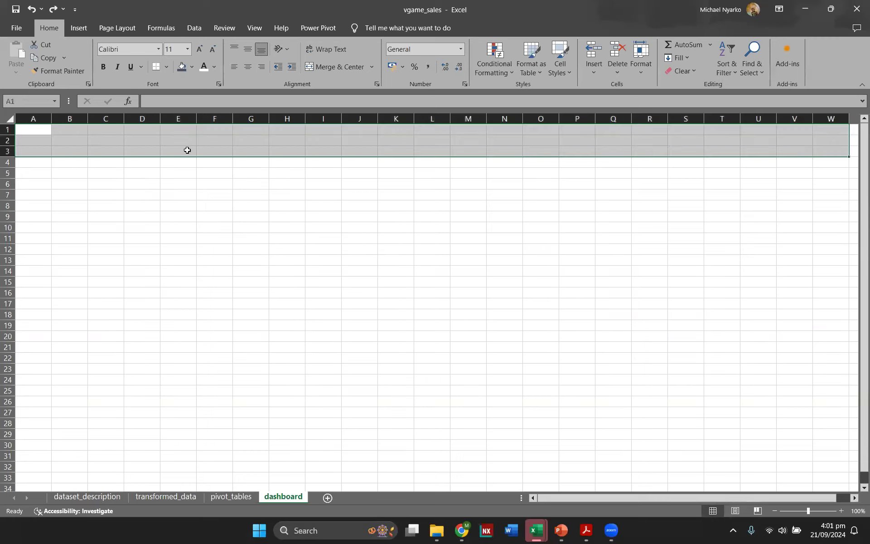
Step: Merge and centre cells A1:W3 and enter the title VIDEO GAME SALES ANALYSIS
click(339, 67)
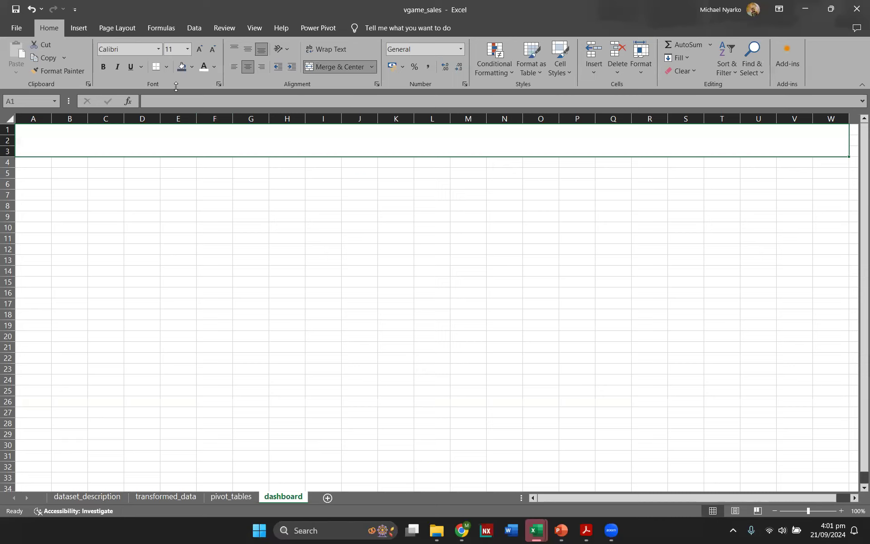
text(VI)
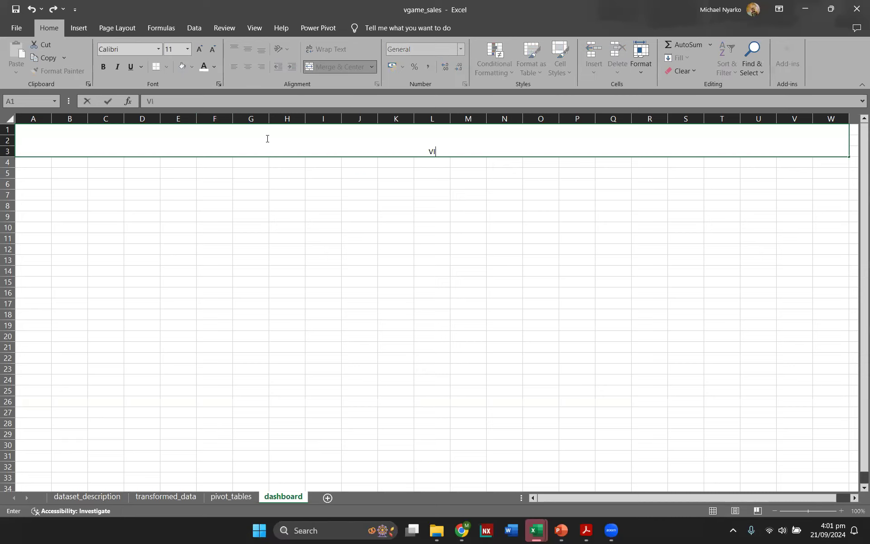
text(DEO GAME SALES ANALYSIS)
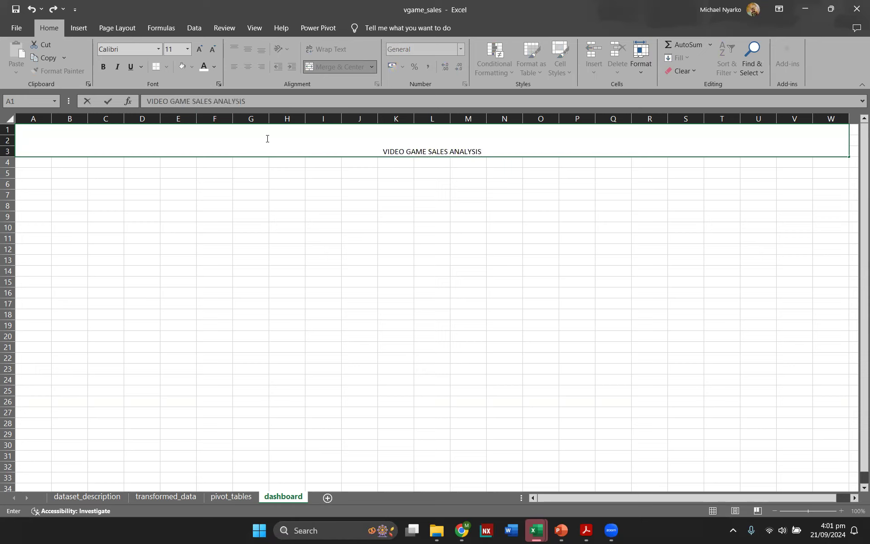
click(409, 217)
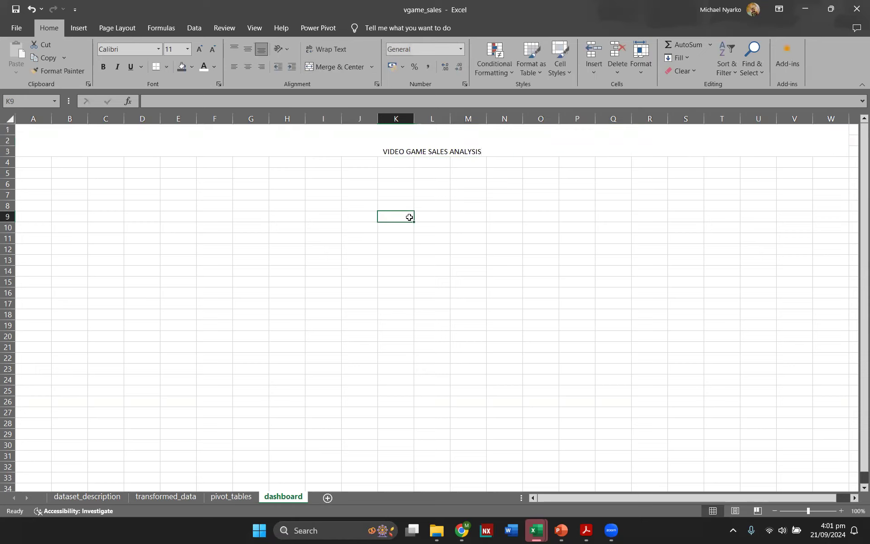
Step: Middle-align the title vertically and increase its font size to 36
click(441, 151)
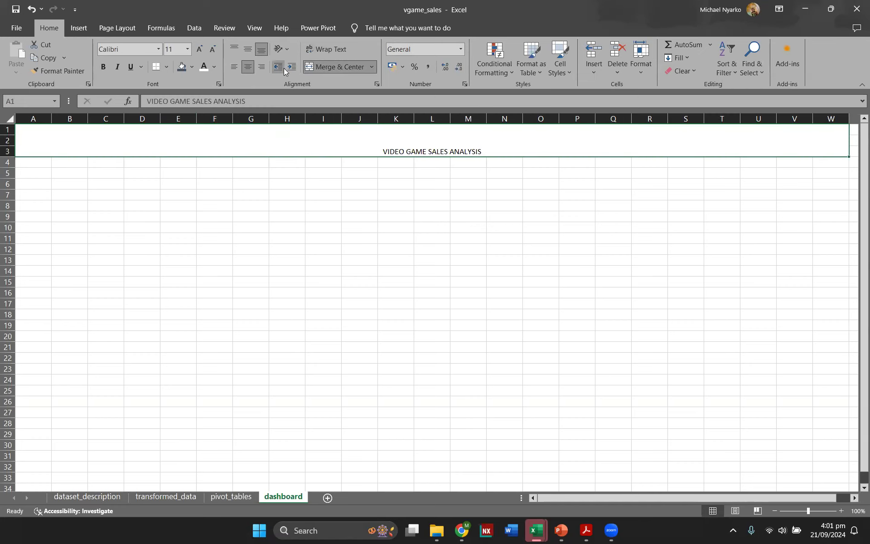
click(250, 52)
click(200, 49)
click(201, 49)
click(201, 49)
click(201, 49)
click(201, 49)
click(201, 49)
click(200, 49)
double_click(201, 49)
click(200, 49)
click(200, 49)
click(211, 49)
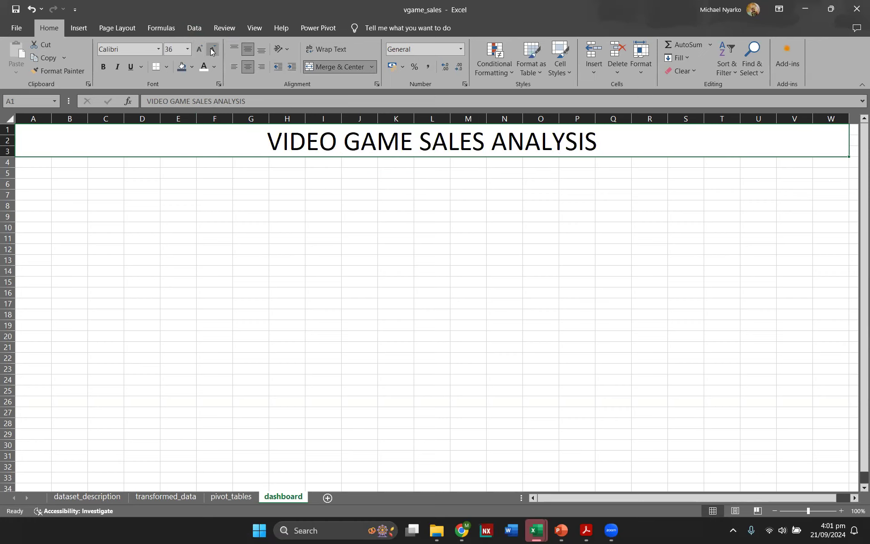
Step: Fill the title band with dark blue-grey and make its text white
click(193, 68)
click(208, 115)
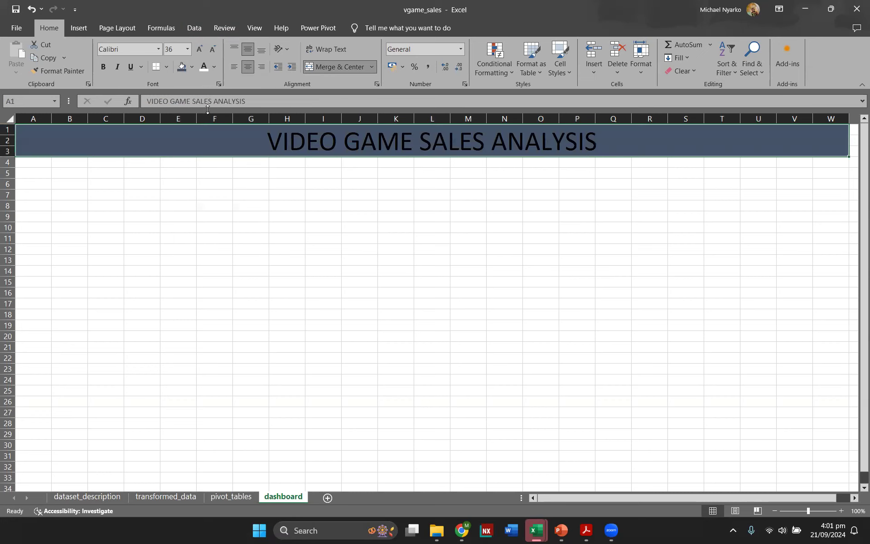
click(215, 67)
click(204, 67)
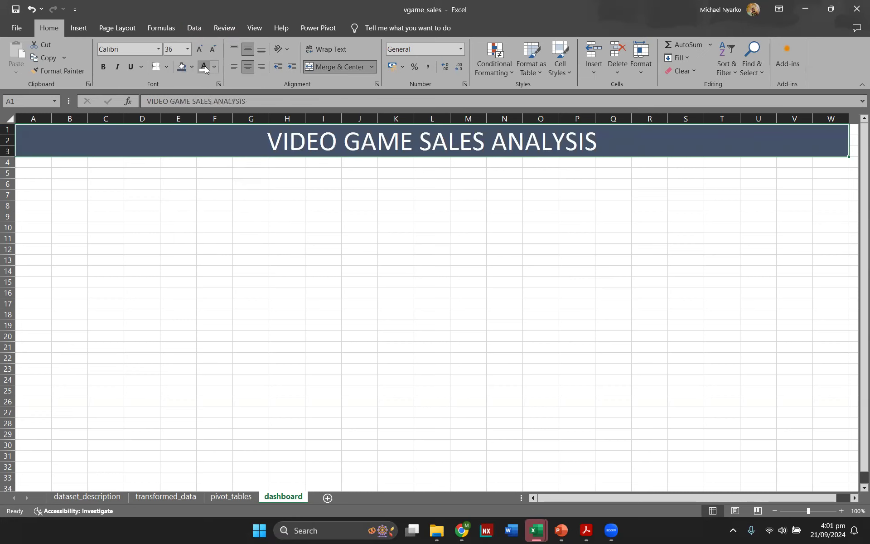
click(445, 229)
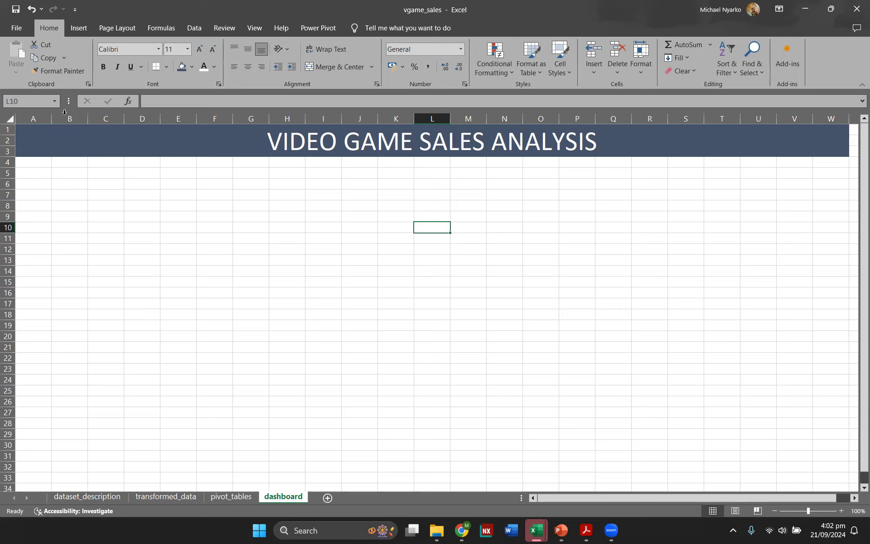
Step: Draw a rounded rectangle about 1.88 cm by 3.85 cm below the title near column B
click(78, 28)
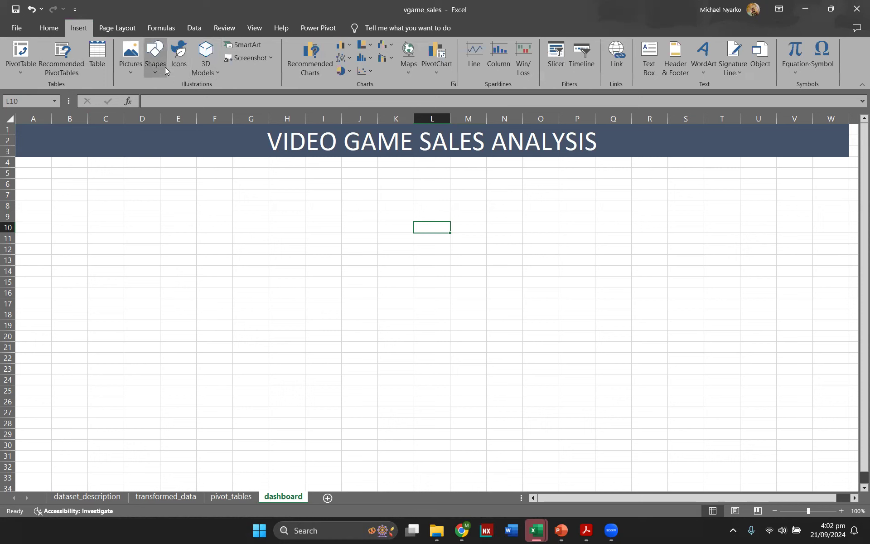
click(163, 66)
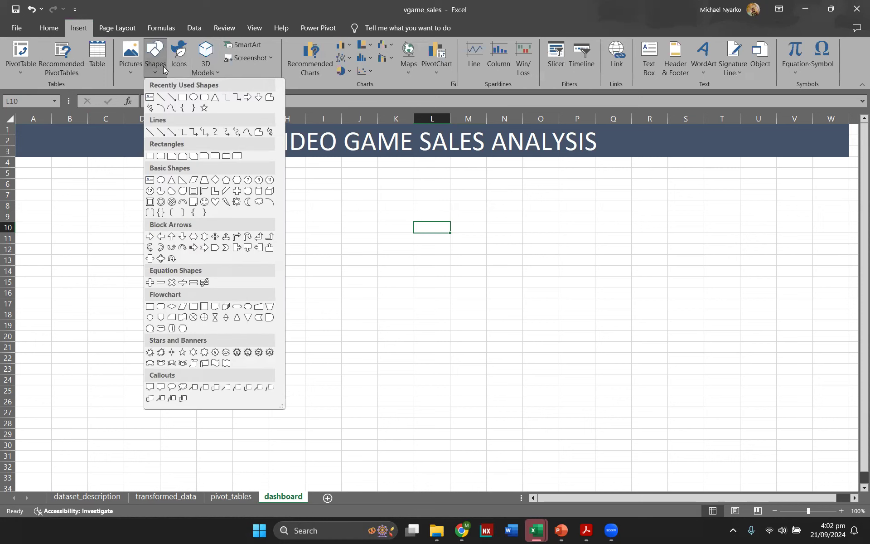
click(204, 98)
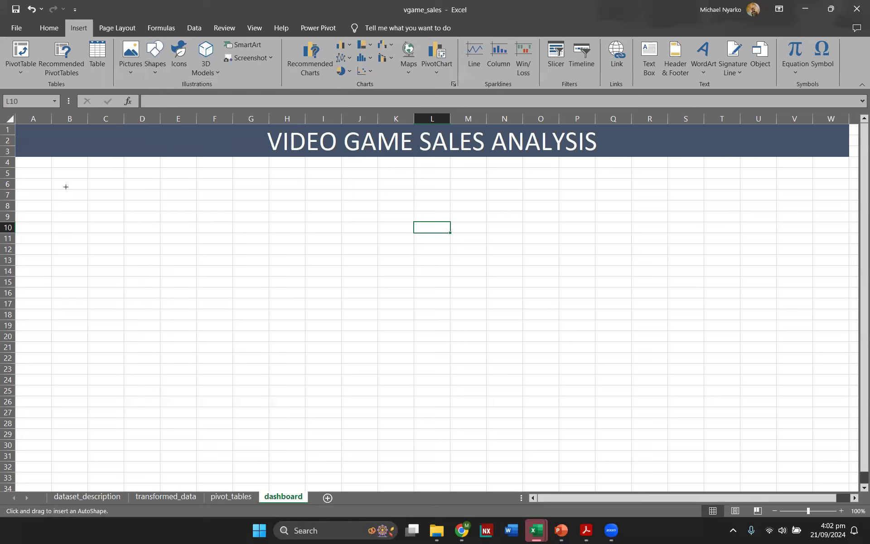
drag(54, 178, 136, 218)
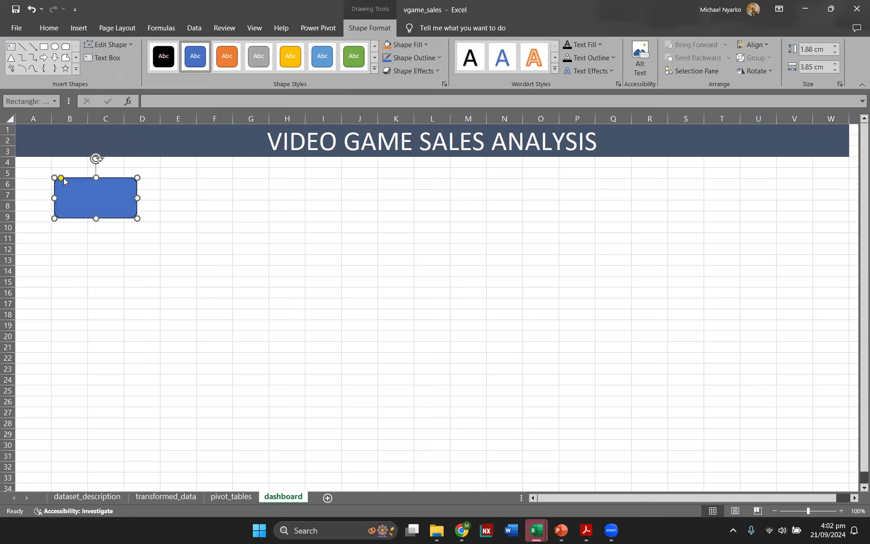
Step: Enter Total Global Sales and $8820.36 on two lines inside the rectangle
click(76, 189)
text(s)
key(Return)
text($8)
Step: Check the global sales grand total on the pivot_tables sheet, then return to the dashboard sheet
click(231, 497)
scroll(193, 295, up, 15)
scroll(194, 295, up, 11)
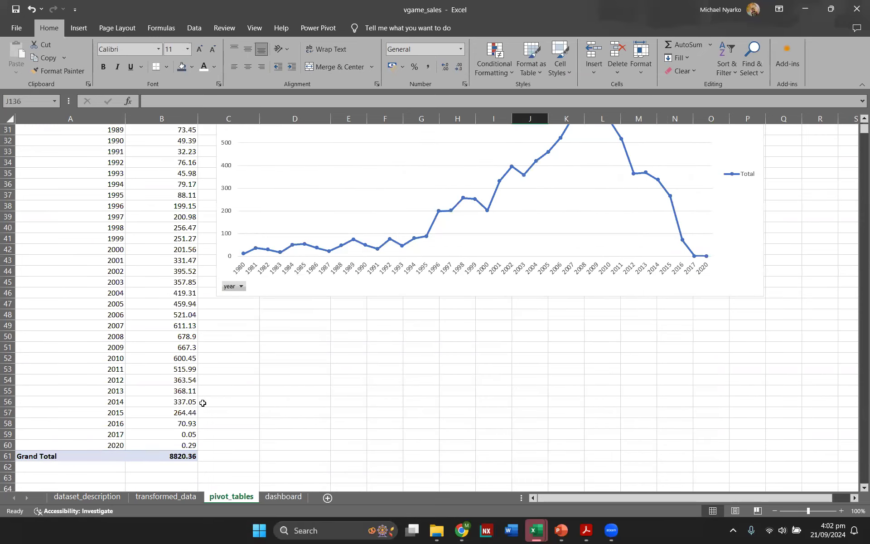
scroll(180, 457, up, 6)
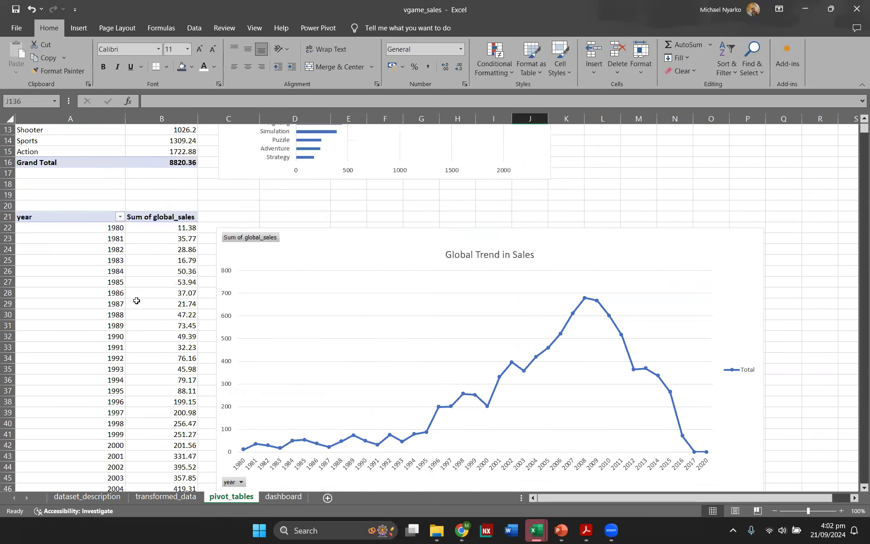
scroll(157, 213, down, 9)
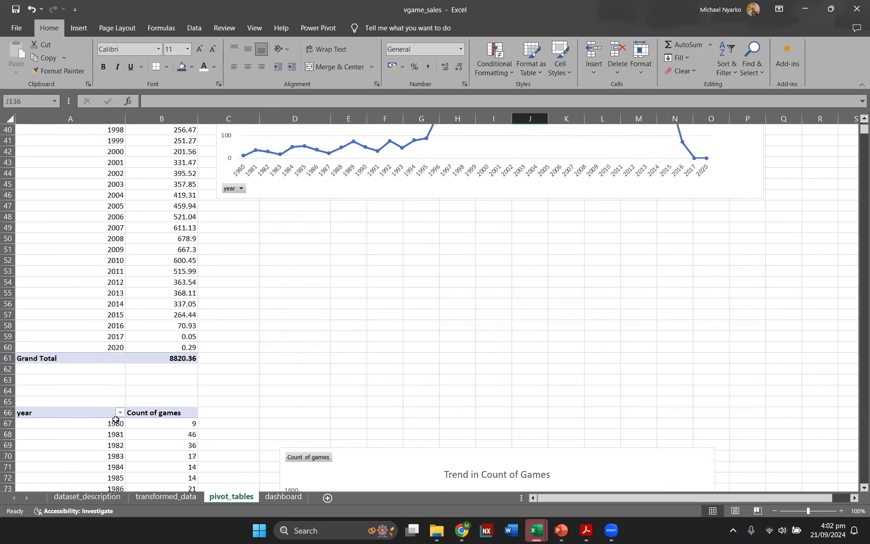
click(284, 497)
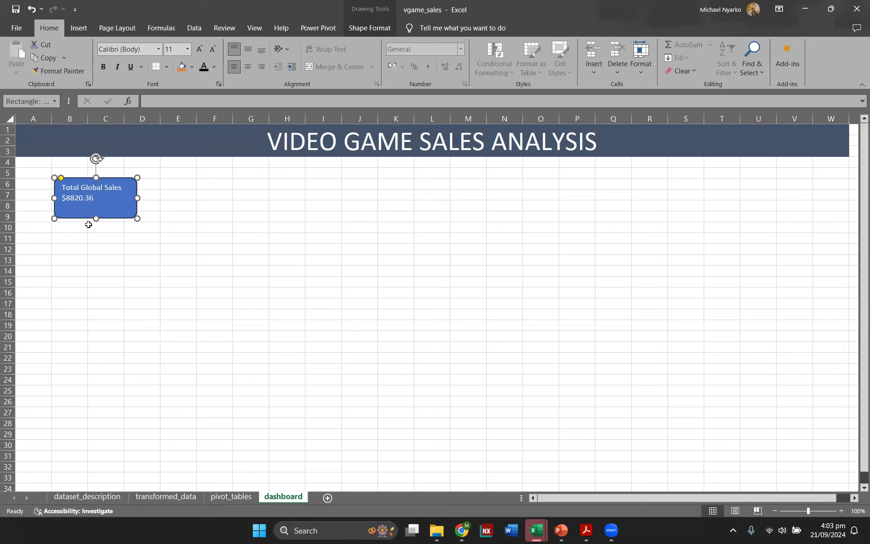
Step: Center the box's text horizontally and vertically, enlarge it to 12 pt, and nudge the box slightly upward
click(126, 247)
click(94, 198)
key(ctrl+a)
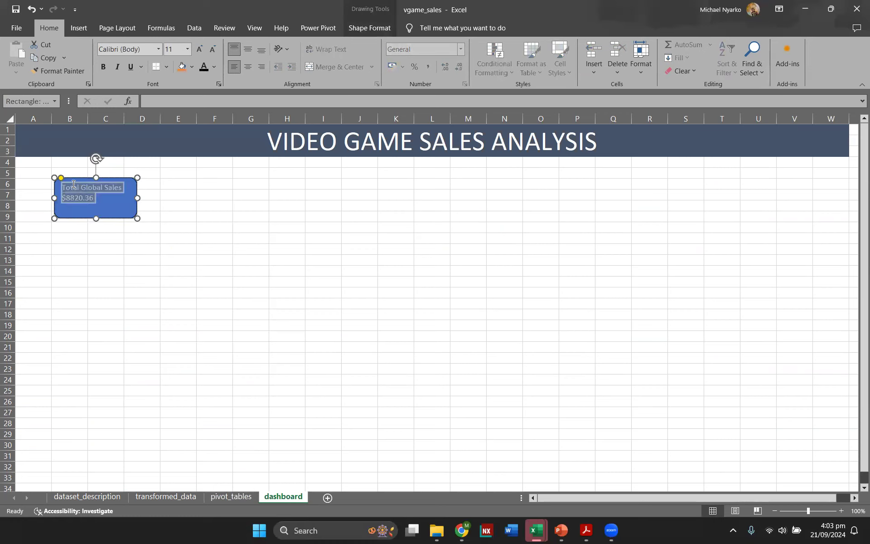
click(243, 67)
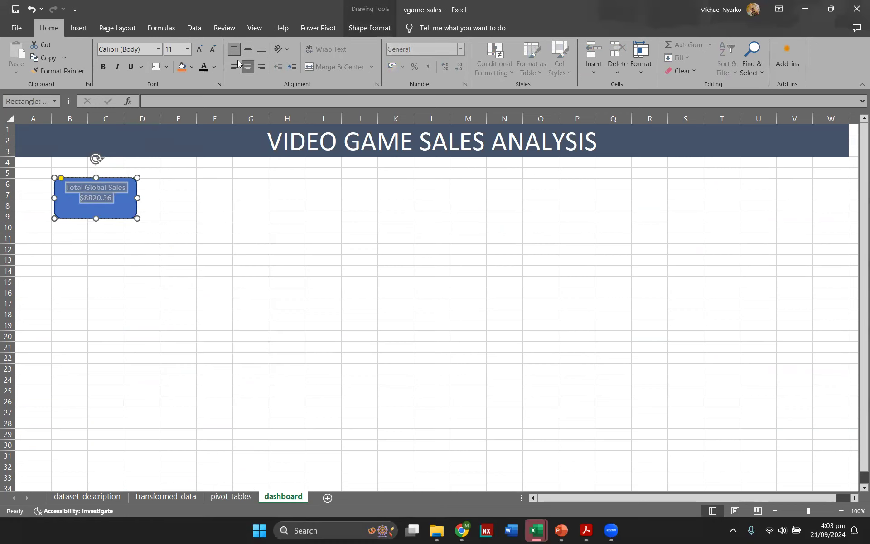
click(247, 50)
click(200, 49)
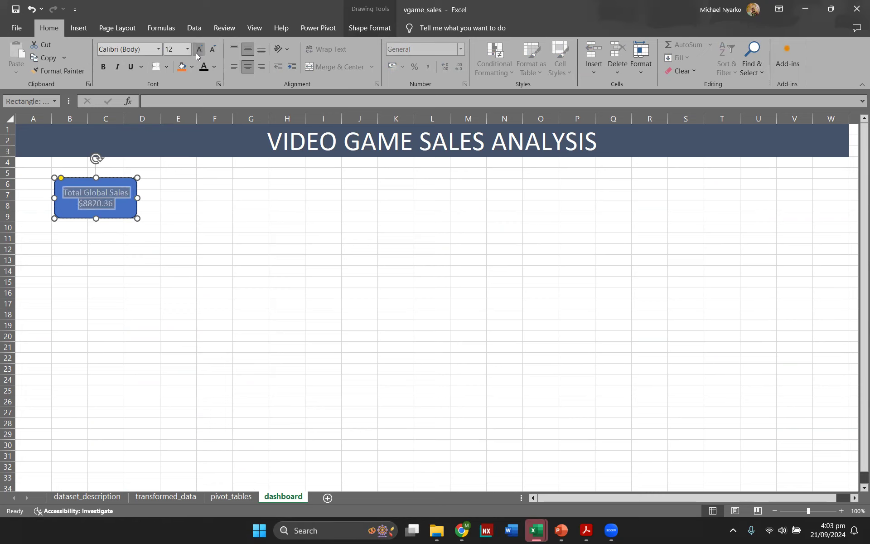
click(189, 238)
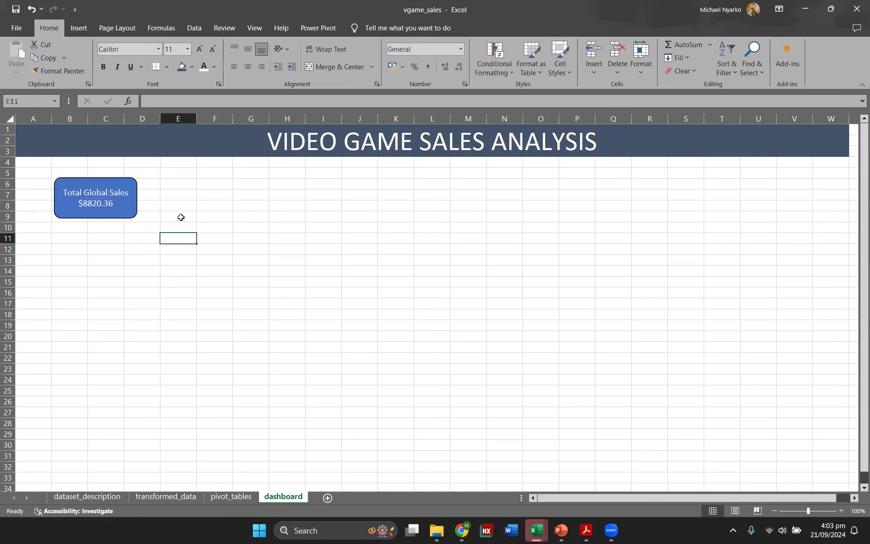
drag(127, 216, 128, 210)
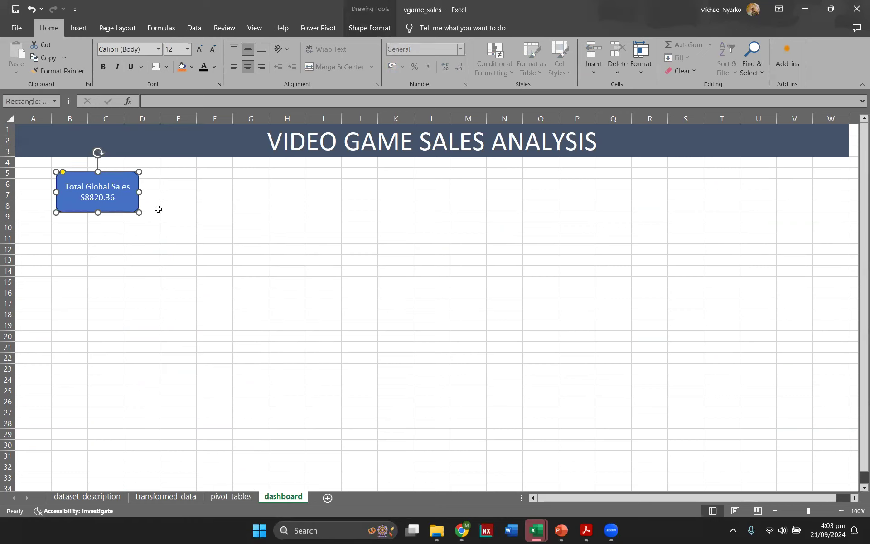
click(165, 194)
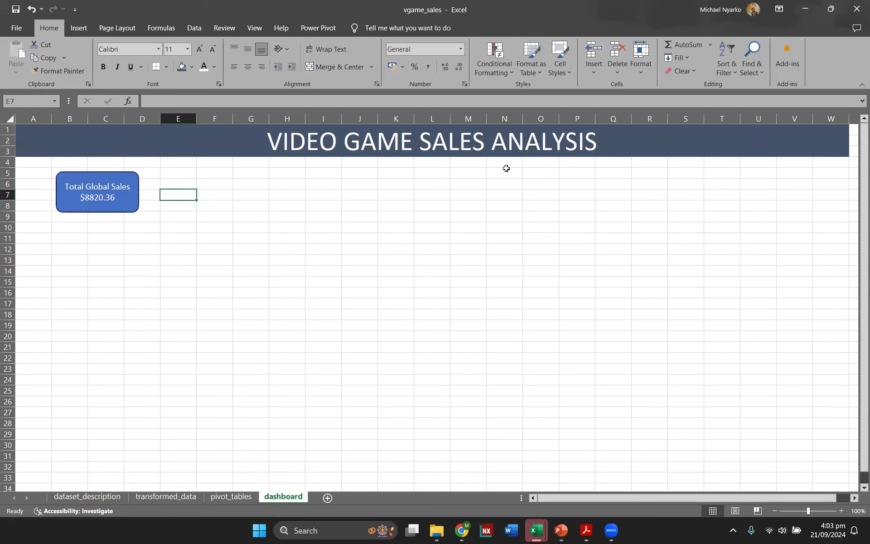
Step: Duplicate the Total Global Sales box and place the copy to its right around columns E to G
click(105, 200)
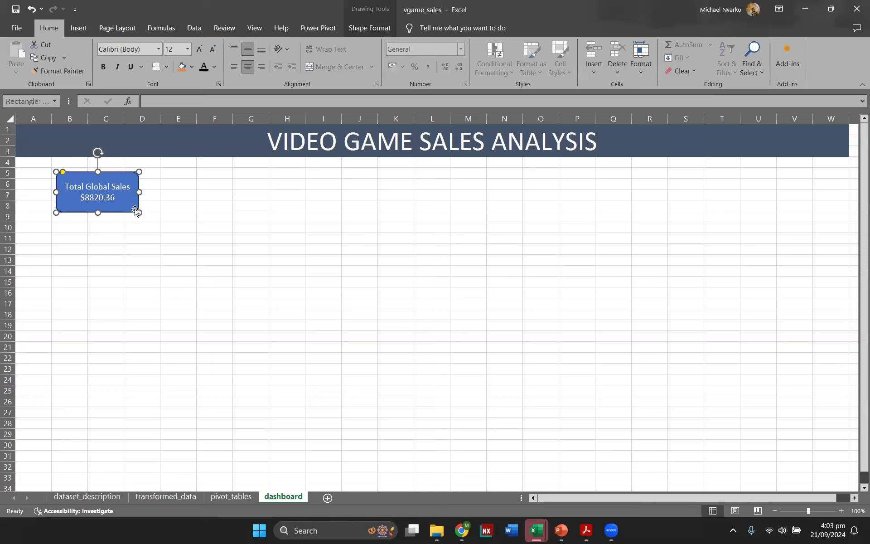
key(ctrl+d)
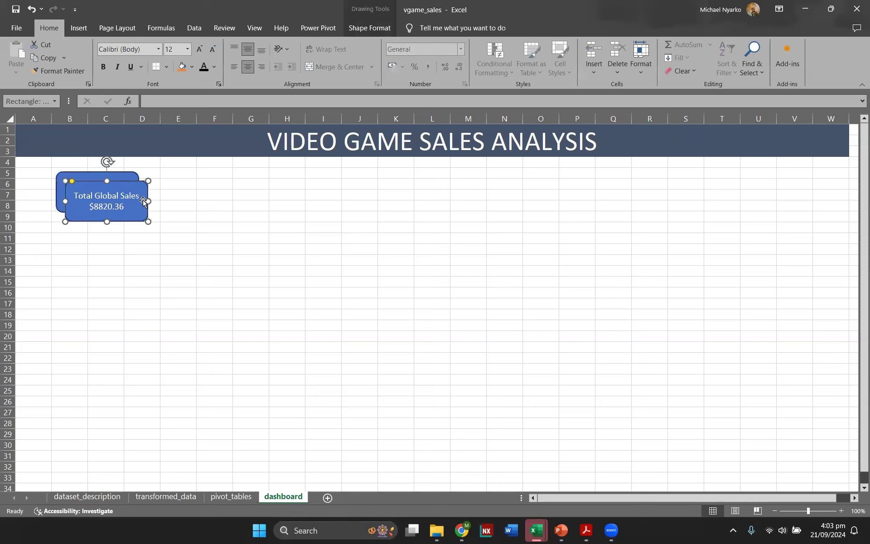
drag(138, 185, 201, 186)
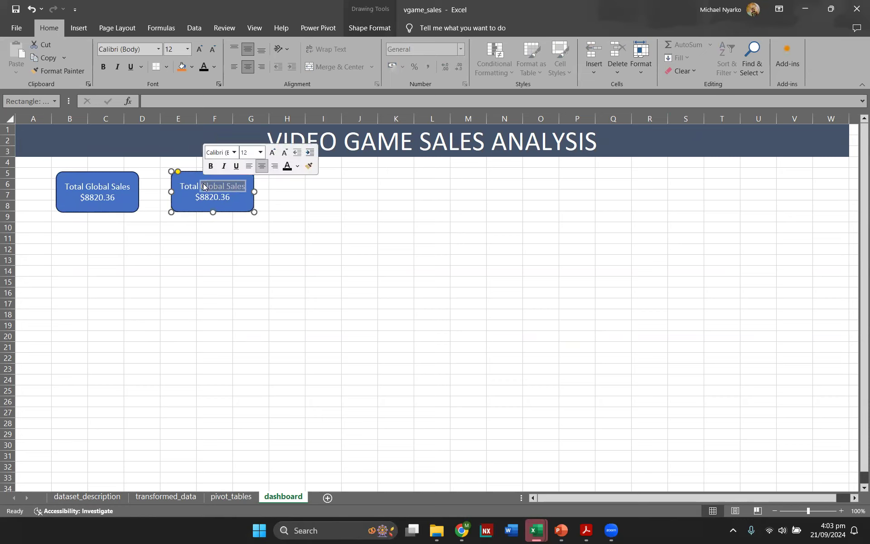
Step: Change the copy's text to Total # of Games with the value 16, 327
text(#)
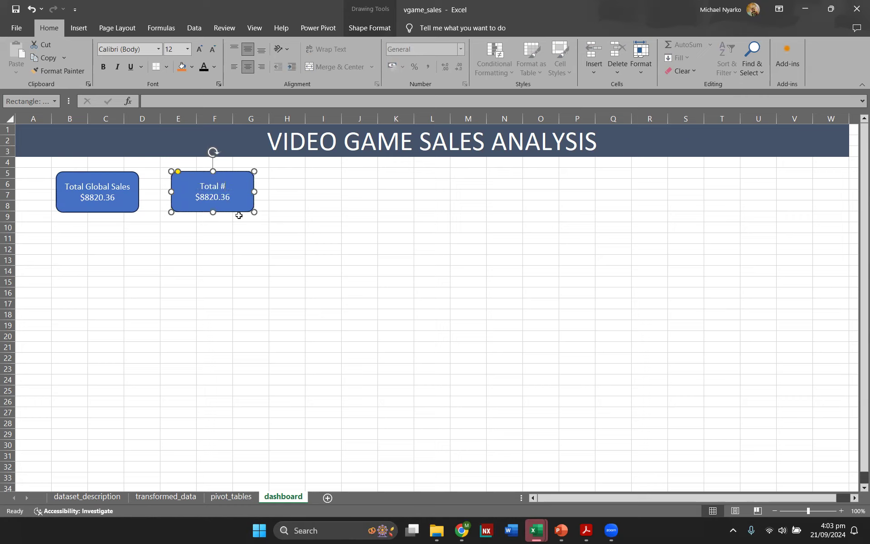
text( of Games)
key(BackSpace)
key(BackSpace)
key(BackSpace)
key(BackSpace)
key(BackSpace)
key(BackSpace)
key(BackSpace)
key(BackSpace)
text(16, 327)
click(258, 196)
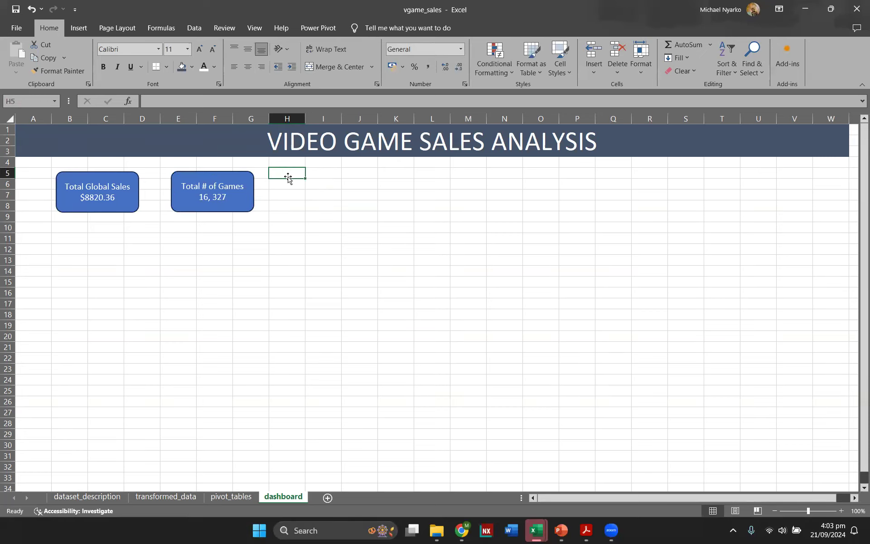
Step: Duplicate the Total Global Sales box twice and position the copies around columns H–I and K–M
click(249, 177)
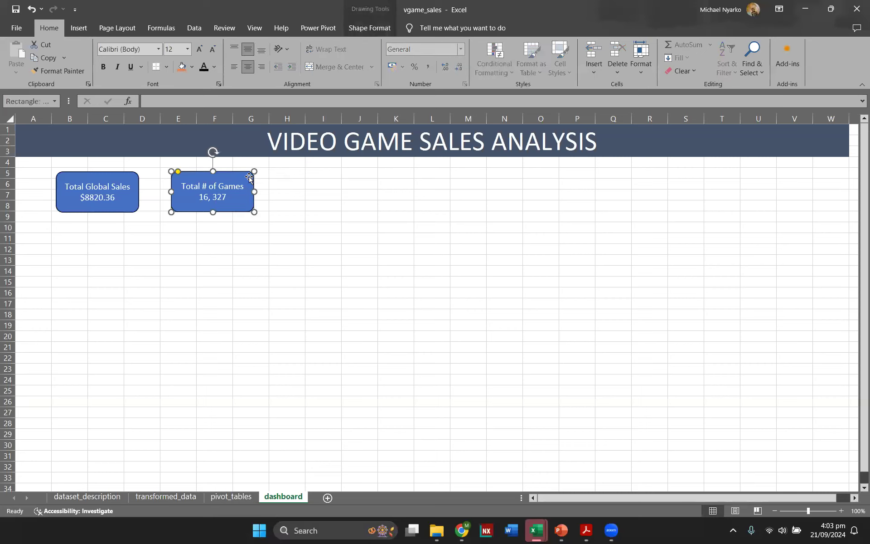
click(101, 176)
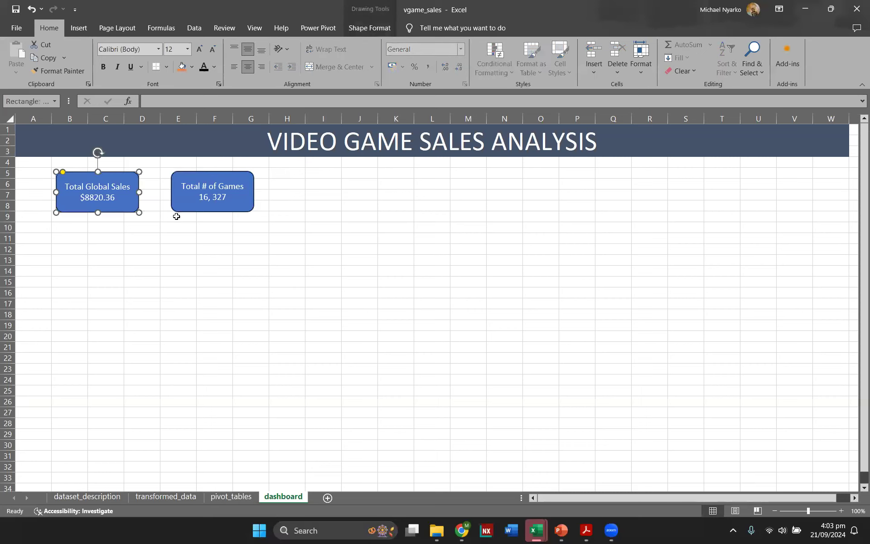
key(ctrl+d)
key(ctrl+d)
drag(141, 196, 354, 178)
drag(100, 190, 431, 185)
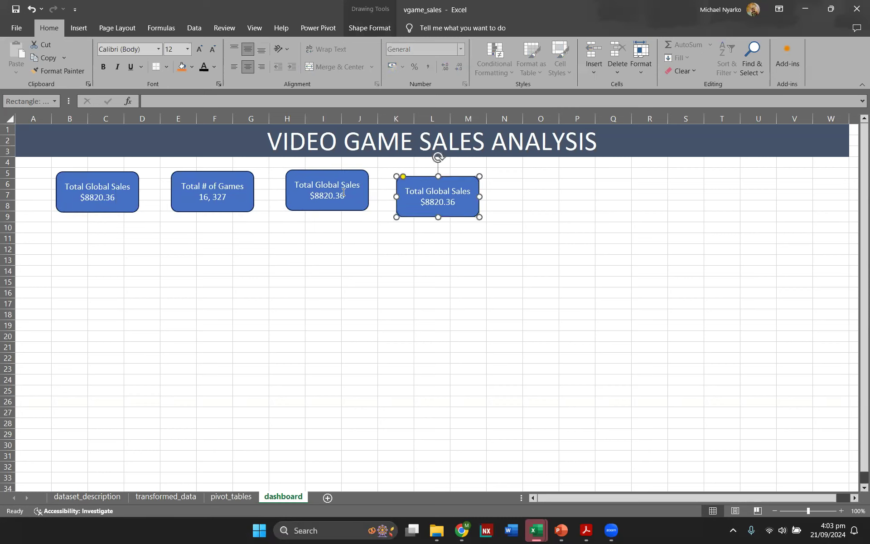
Step: Rename the third box's label to Total NA Sales
click(340, 186)
drag(339, 186, 320, 186)
key(BackSpace)
key(BackSpace)
text(NS)
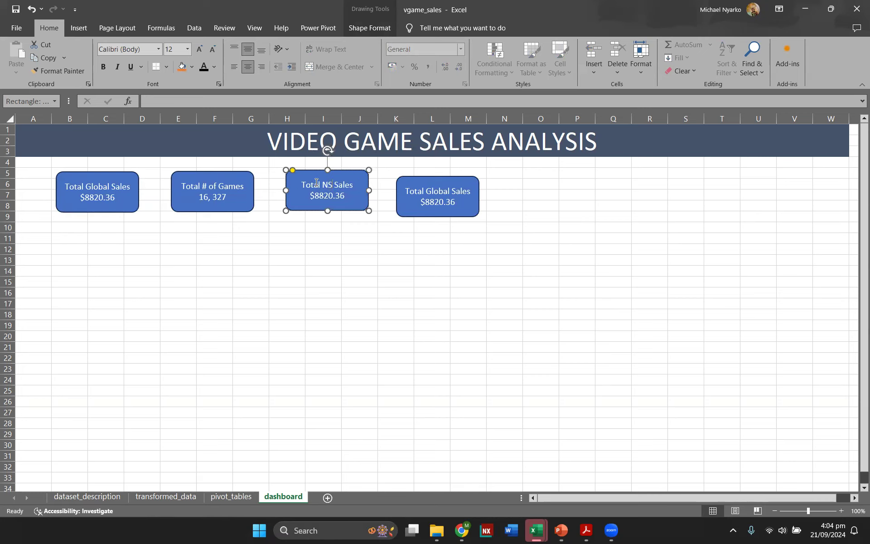
Step: Rename the fourth box's label to Total EU Sales
key(BackSpace)
text(A)
click(437, 189)
double_click(437, 190)
key(BackSpace)
text(EY)
key(BackSpace)
text(U)
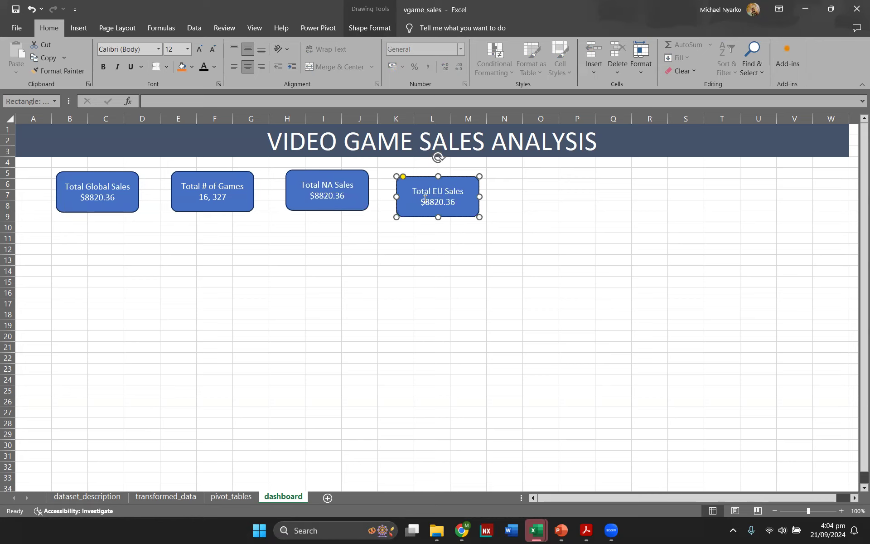
Step: Duplicate the Total EU Sales box twice and place the copies around columns O and S–T
click(453, 225)
click(458, 215)
key(ctrl+d)
key(ctrl+d)
drag(481, 202, 738, 187)
drag(475, 193, 593, 183)
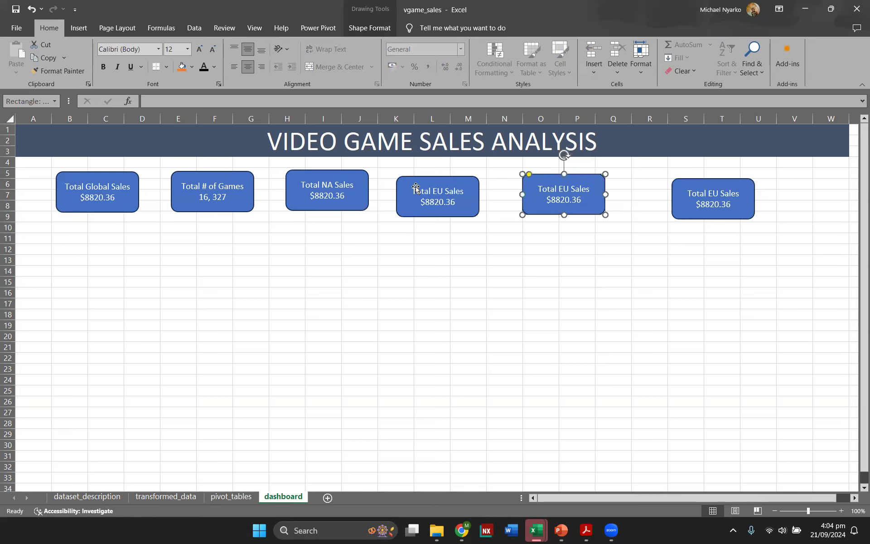
Step: Rename the two new boxes' labels to Total JP Sales and Total Other Sales
double_click(563, 189)
text(JP)
double_click(712, 194)
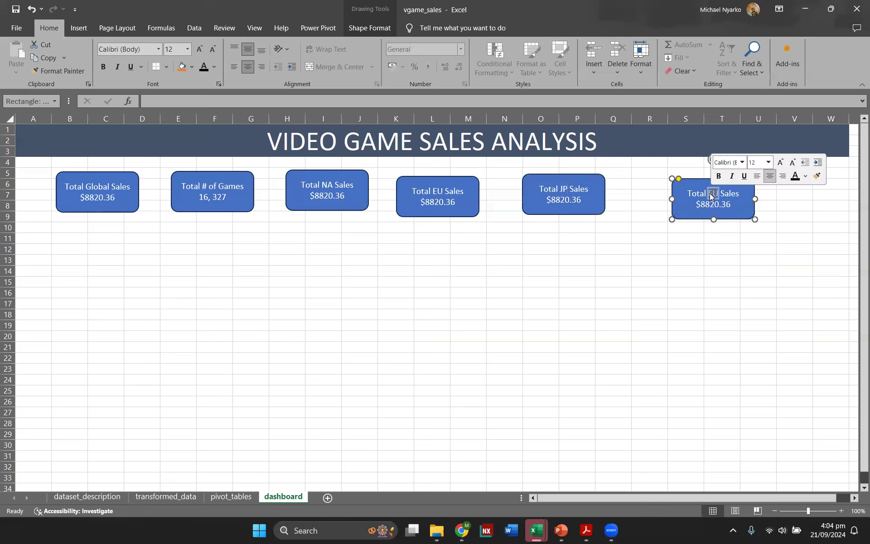
text(Other)
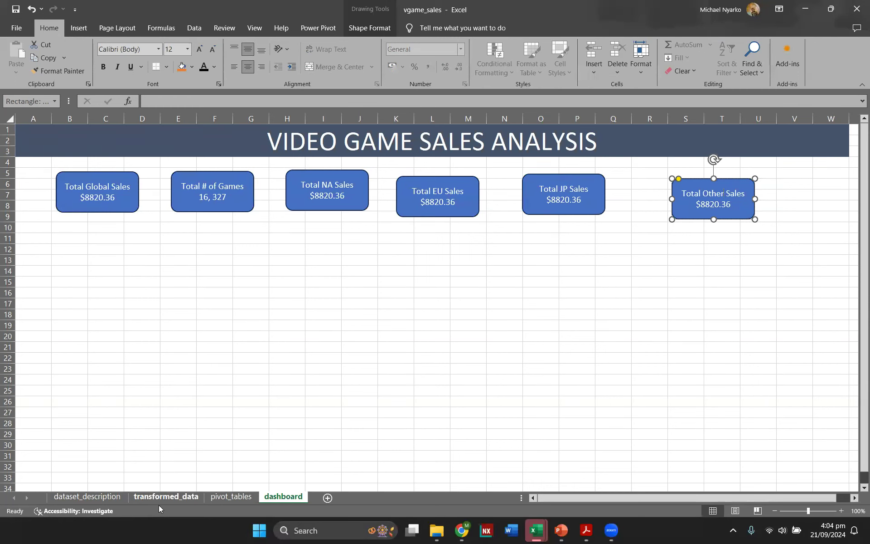
Step: Check the regional sales totals on the pivot_tables sheet, then return to the dashboard sheet
click(225, 497)
scroll(171, 369, up, 12)
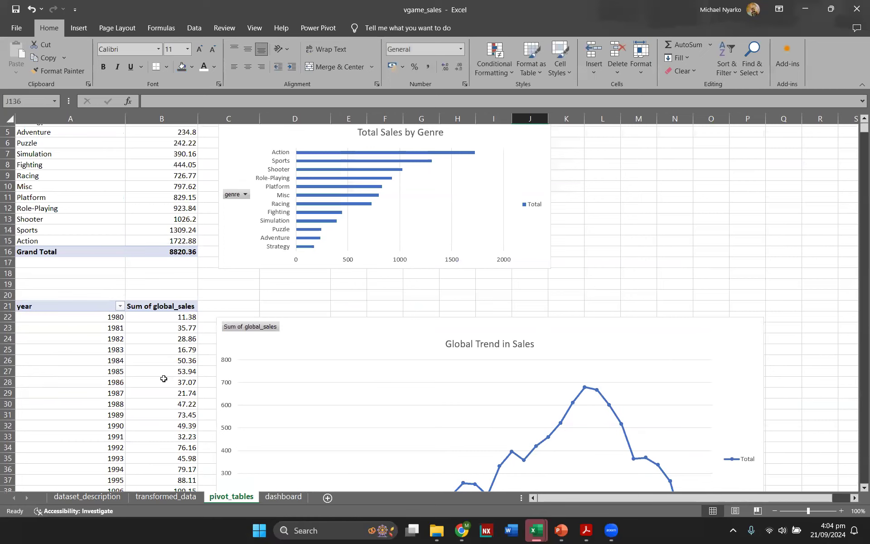
scroll(163, 378, down, 20)
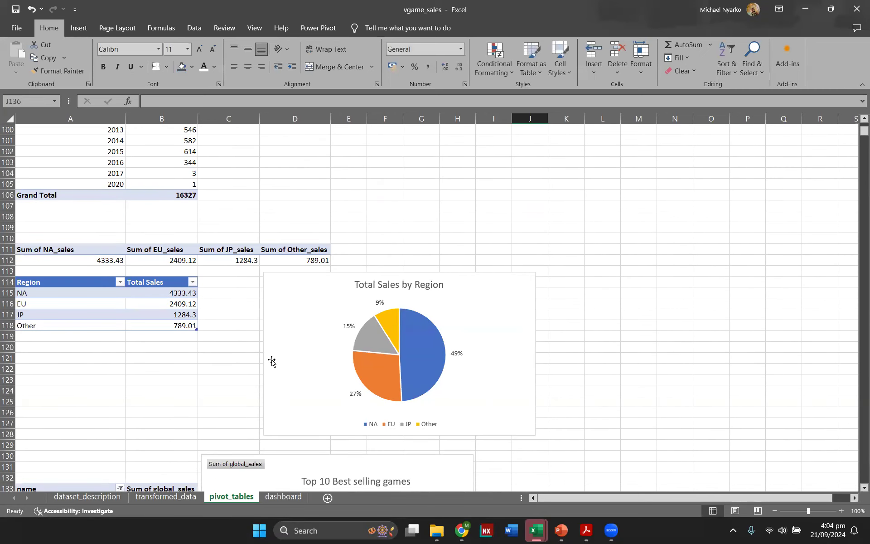
click(284, 497)
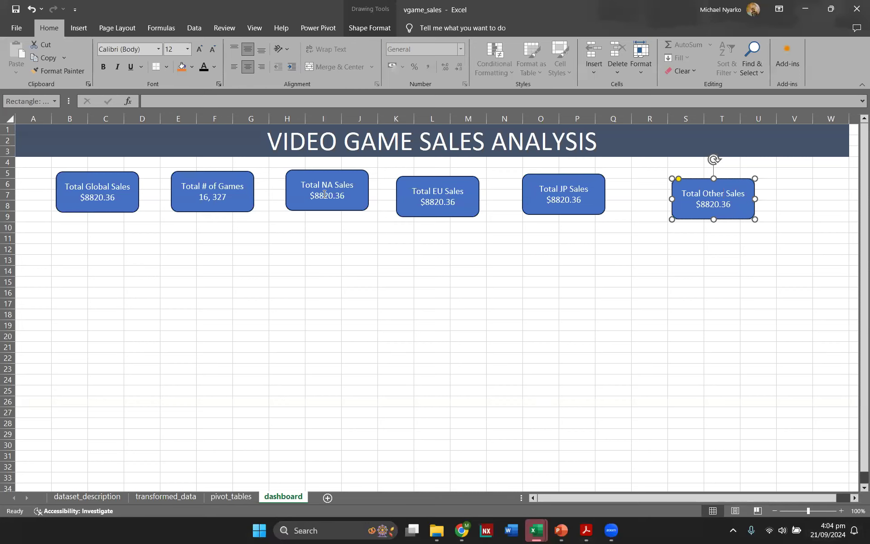
Step: Set the Total NA Sales box's value to $4333.43
click(344, 195)
key(BackSpace)
key(BackSpace)
key(BackSpace)
key(BackSpace)
key(BackSpace)
key(BackSpace)
key(BackSpace)
text(4333.)
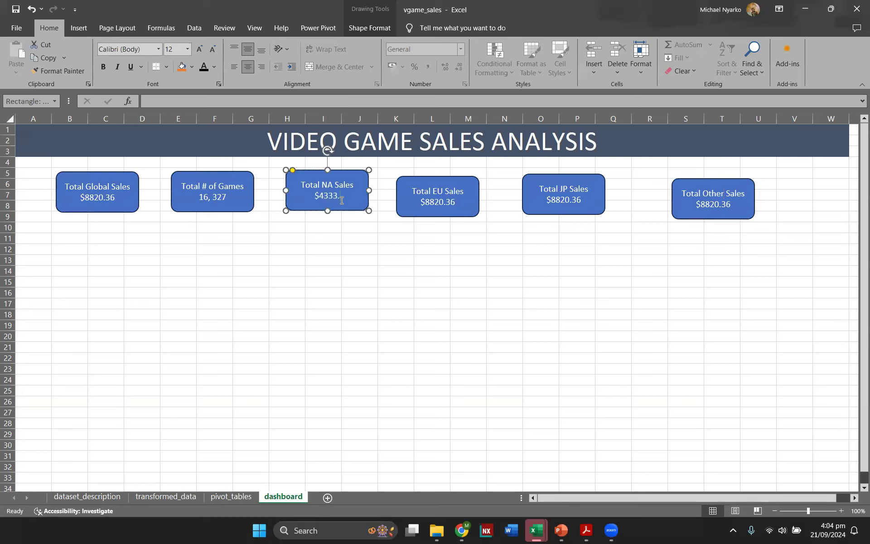
text(43)
Step: Start replacing the value in the Total EU Sales box
click(456, 203)
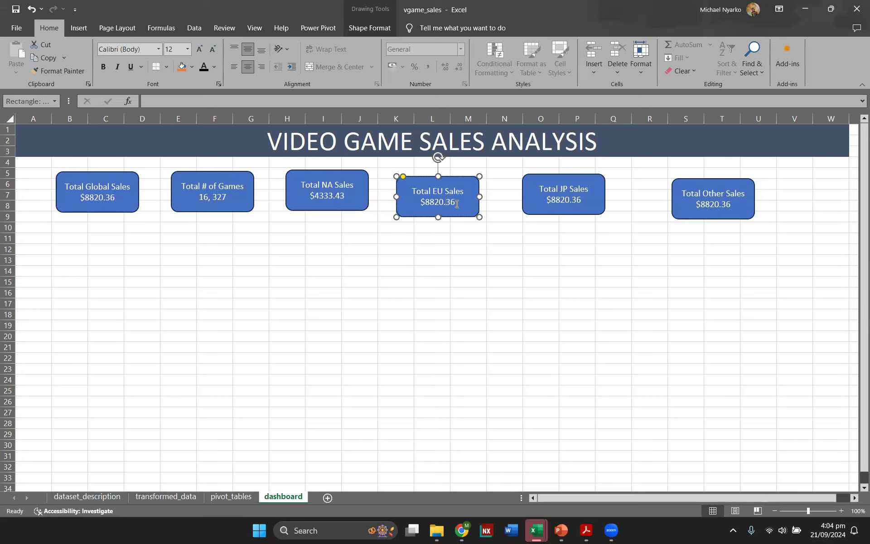
key(BackSpace)
key(BackSpace)
key(BackSpace)
key(BackSpace)
key(BackSpace)
key(BackSpace)
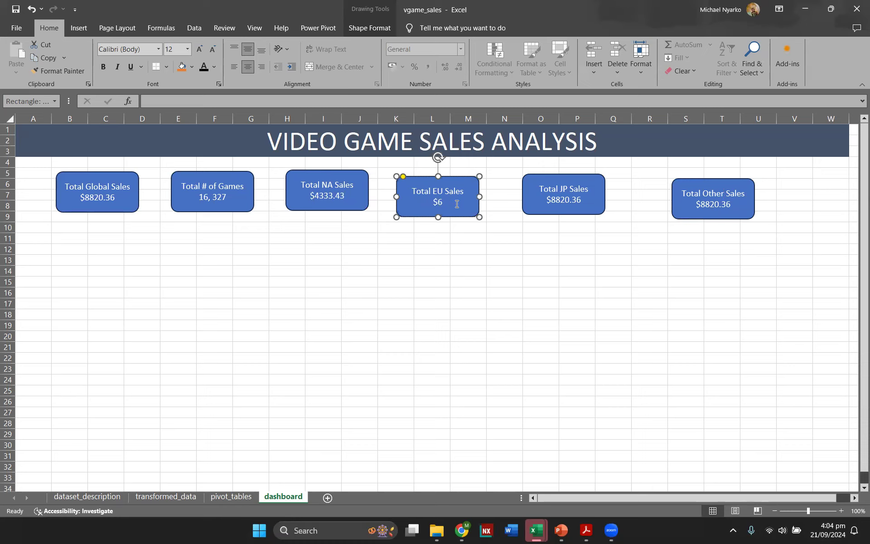
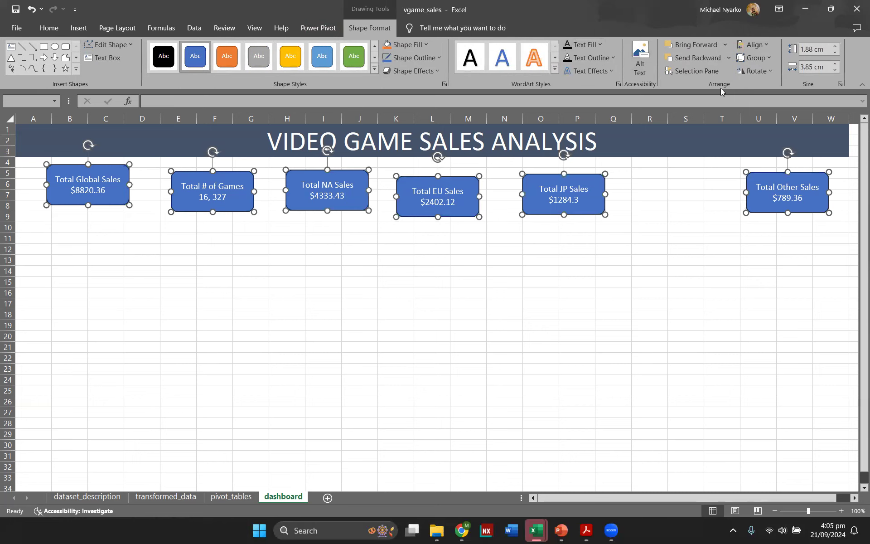
Step: Align the six KPI boxes along their top edges and distribute them evenly across the sheet horizontally
click(766, 47)
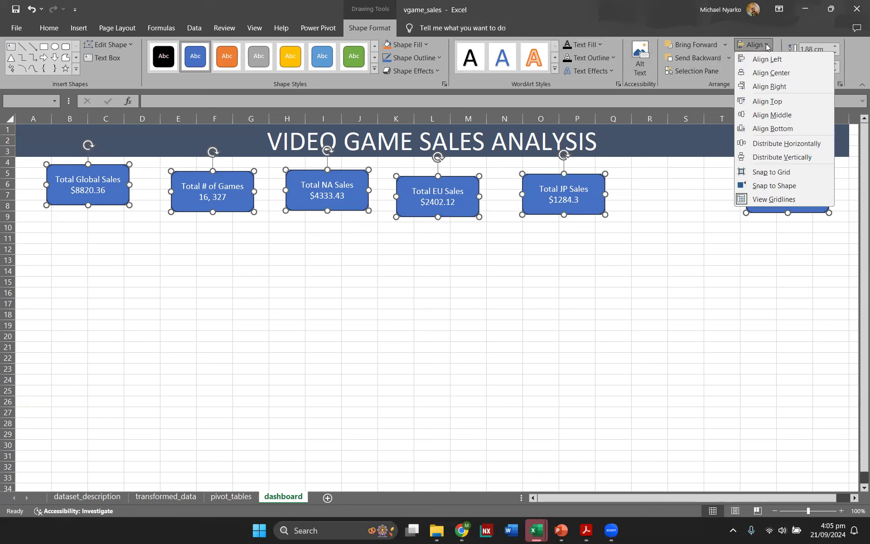
click(788, 107)
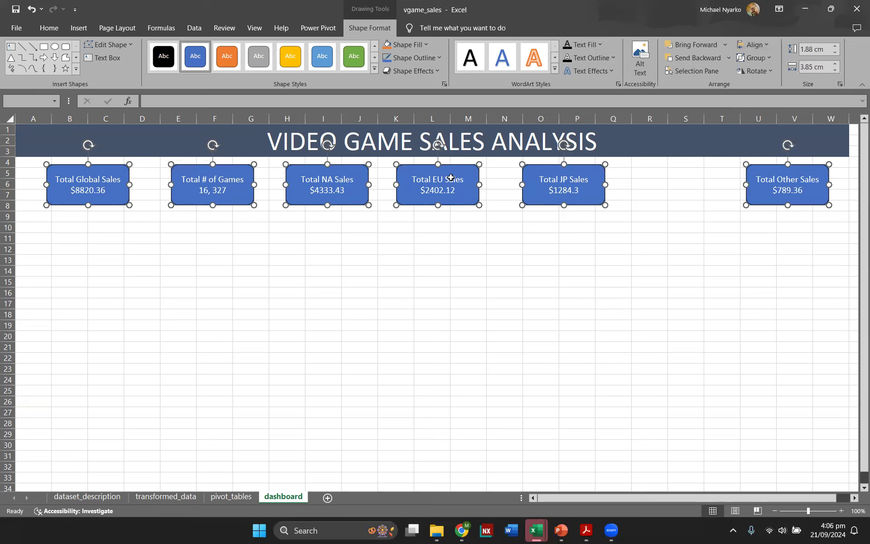
click(760, 46)
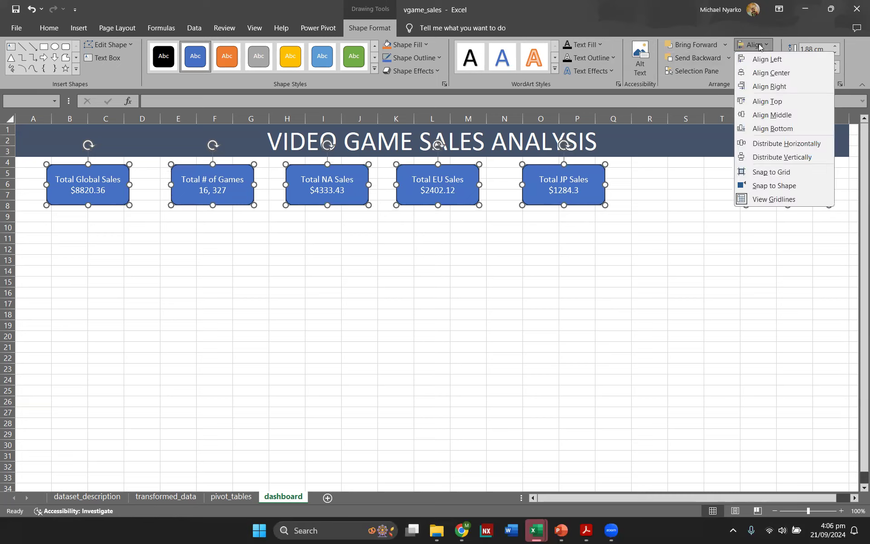
click(778, 144)
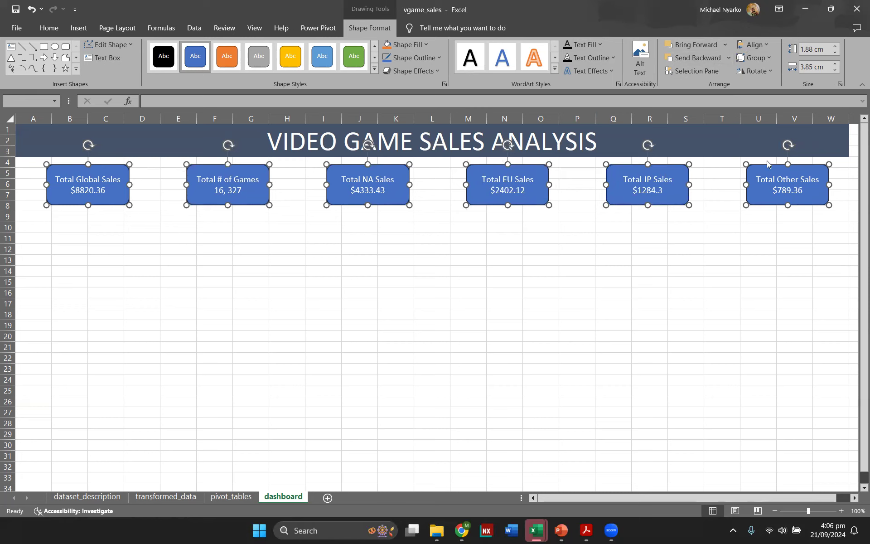
click(754, 45)
click(666, 227)
click(672, 238)
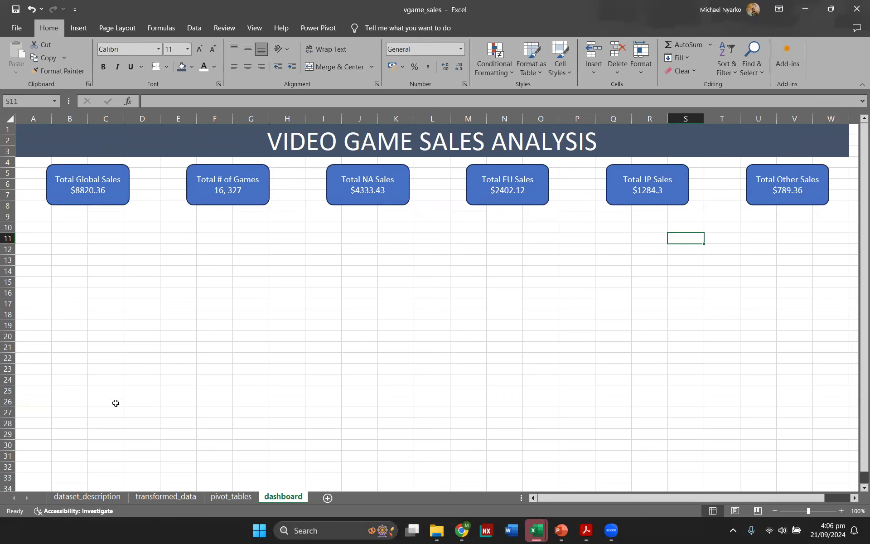
Step: Rename the pivot_tables sheet to pivot_tables and chart
click(230, 496)
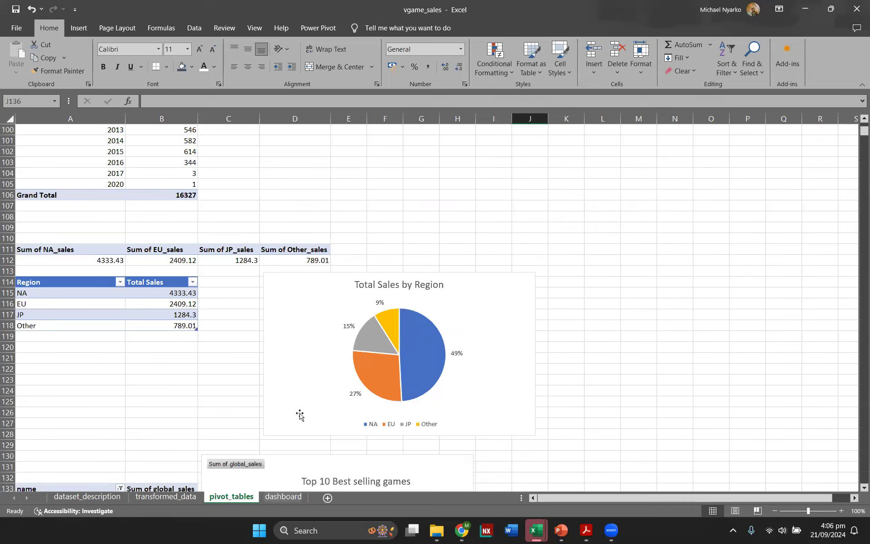
scroll(356, 344, up, 10)
scroll(356, 345, up, 20)
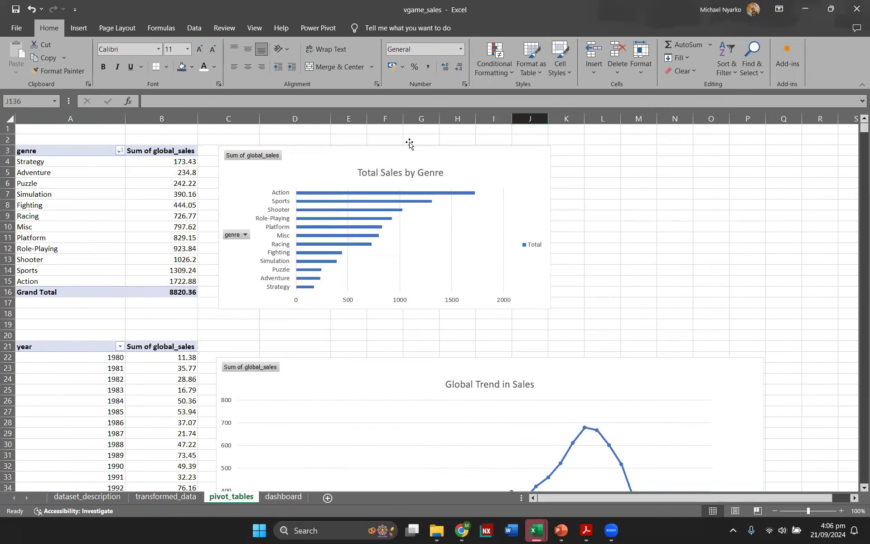
double_click(254, 497)
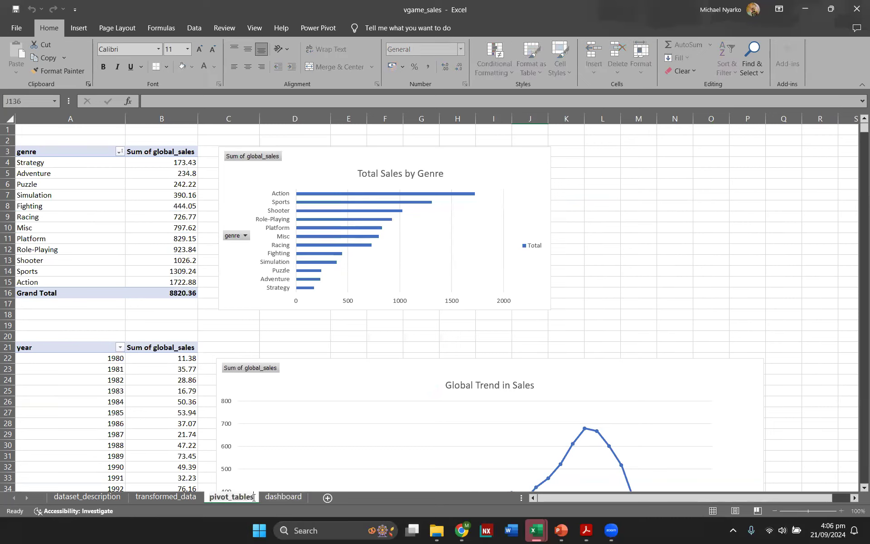
text(and chart)
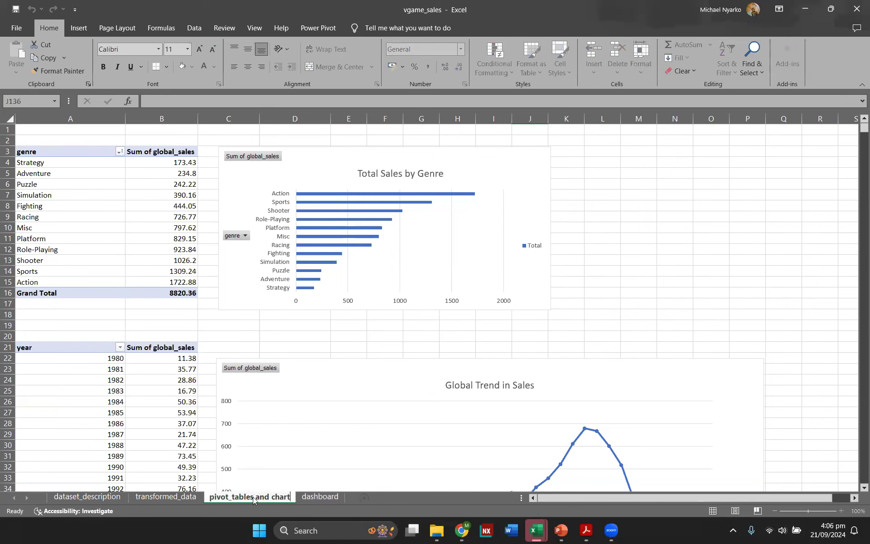
key(Return)
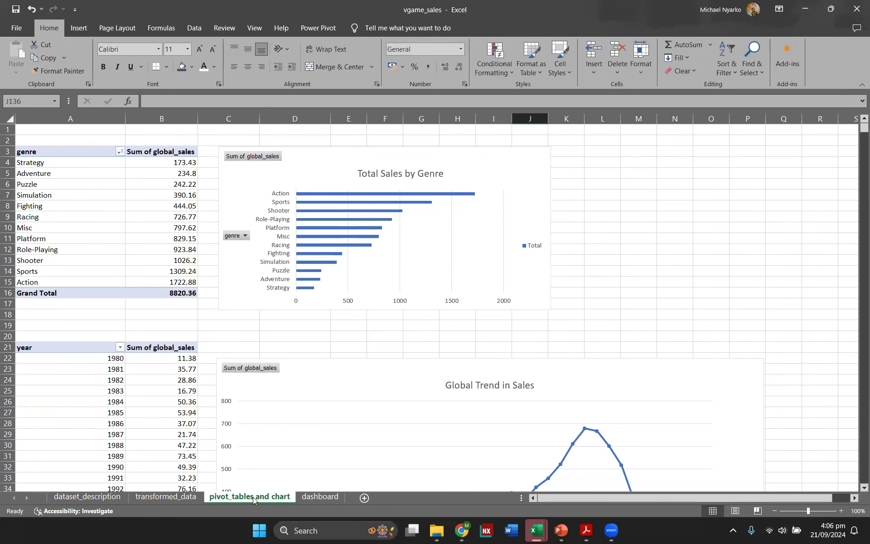
Step: Copy all five pivot charts from the pivot sheet and paste them onto the dashboard below the KPI boxes
click(508, 180)
scroll(514, 251, down, 3)
click(542, 279)
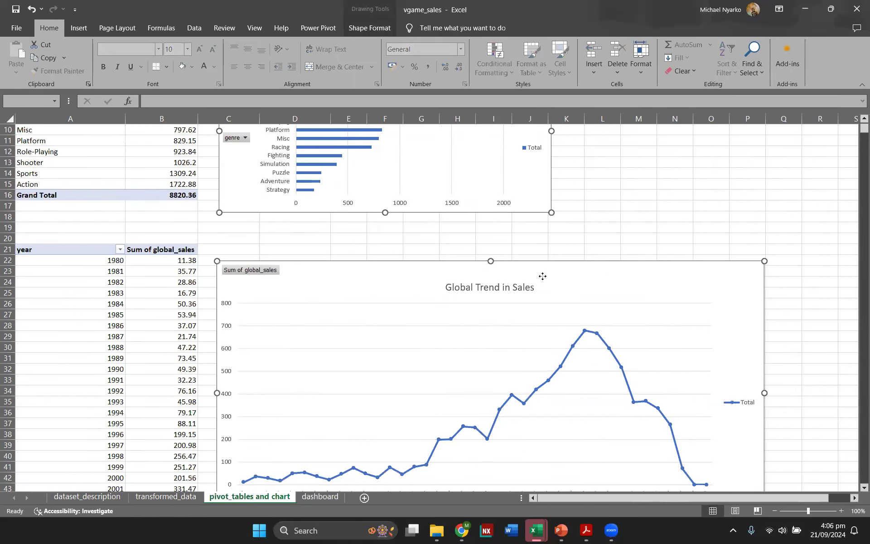
scroll(521, 278, down, 16)
click(422, 259)
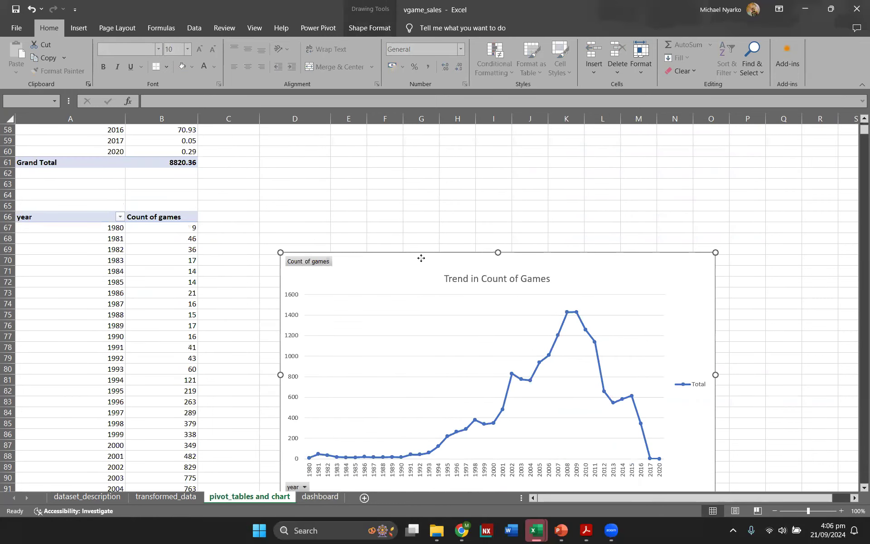
scroll(421, 260, down, 16)
click(489, 268)
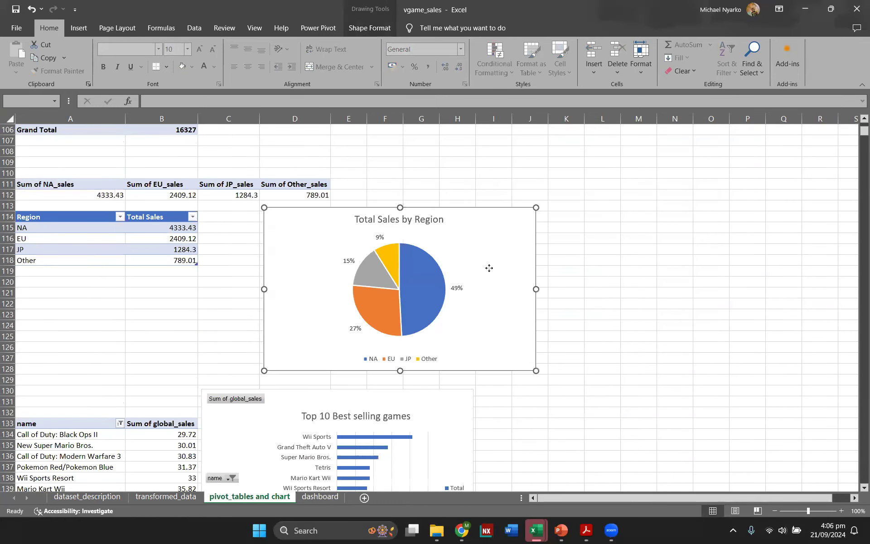
ctrl+click(437, 404)
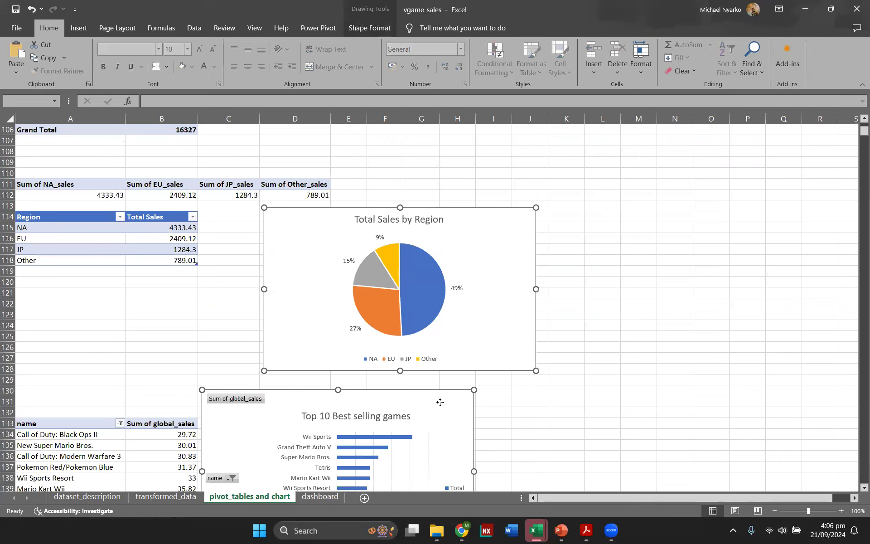
click(320, 496)
scroll(176, 283, down, 1)
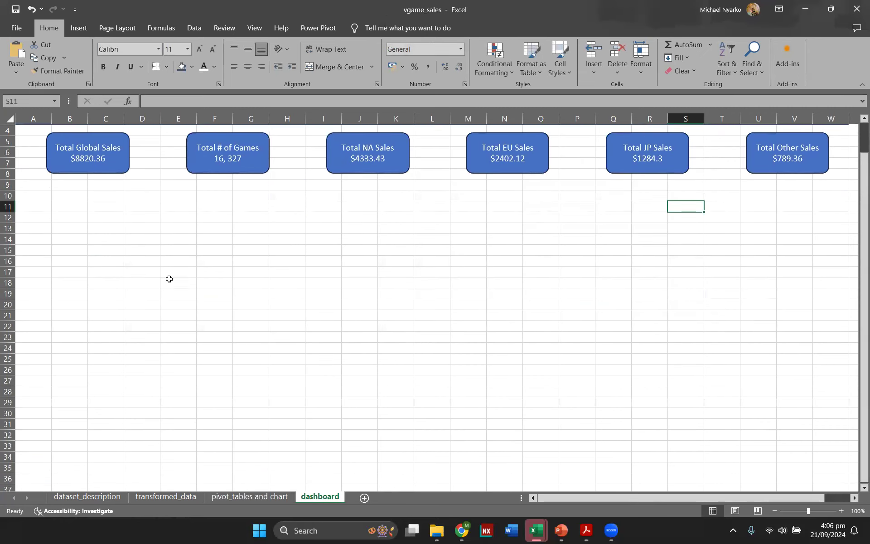
click(145, 259)
key(ctrl+v)
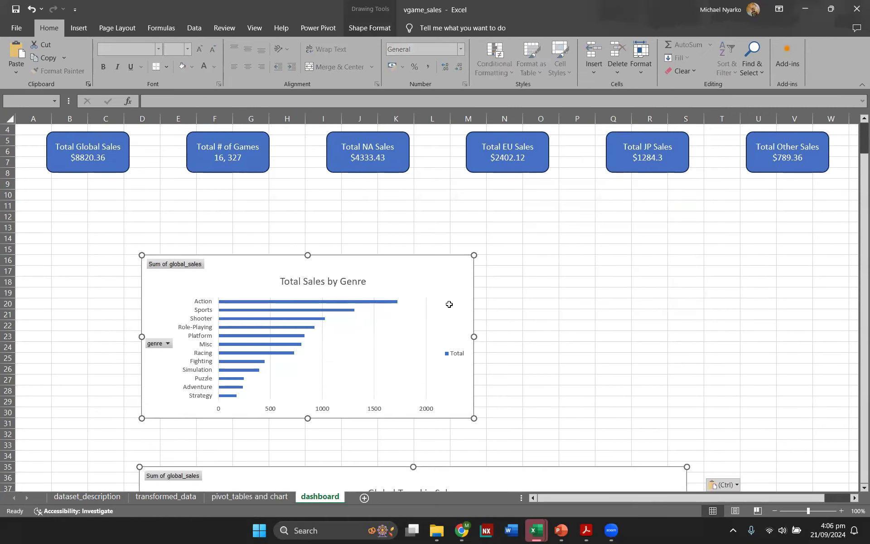
Step: Move the pasted group of charts slightly upward on the dashboard
scroll(449, 304, down, 4)
scroll(451, 299, up, 5)
scroll(454, 298, down, 20)
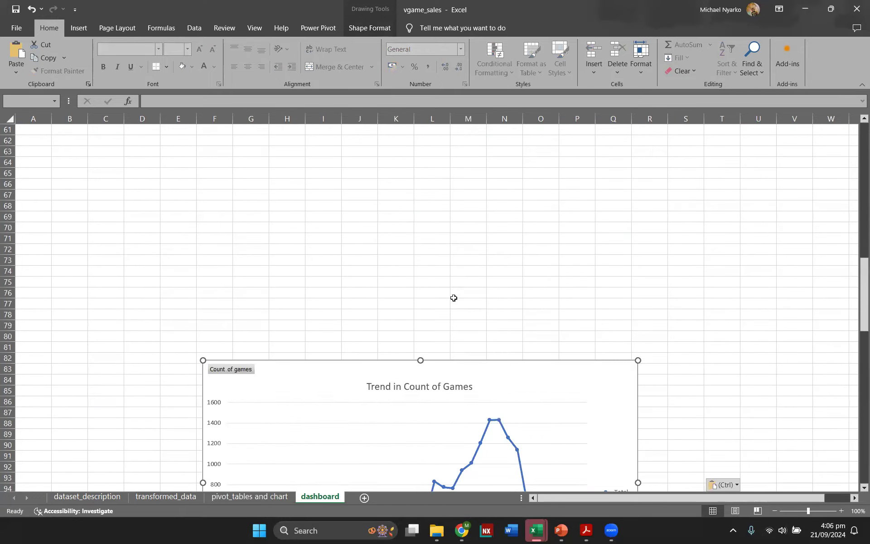
scroll(454, 298, down, 15)
scroll(453, 296, down, 4)
scroll(454, 297, up, 20)
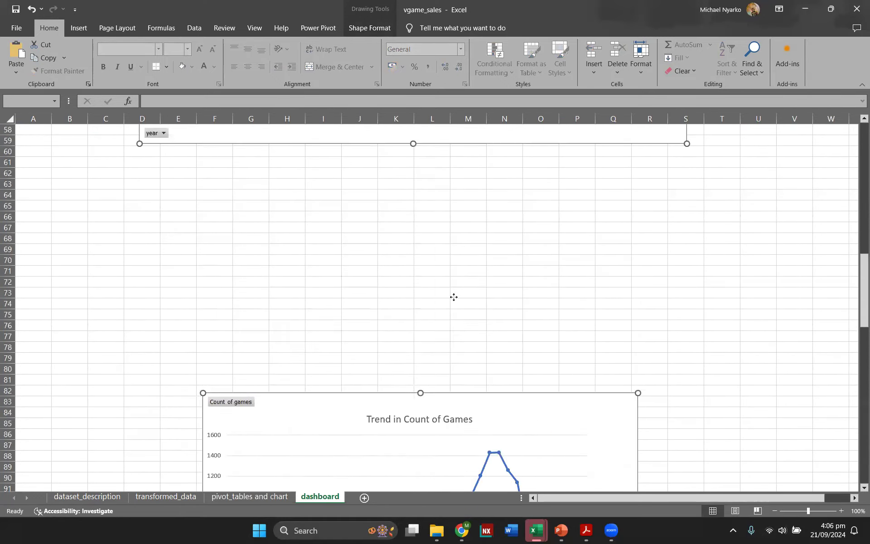
scroll(454, 297, up, 19)
drag(423, 296, 410, 240)
scroll(471, 289, down, 6)
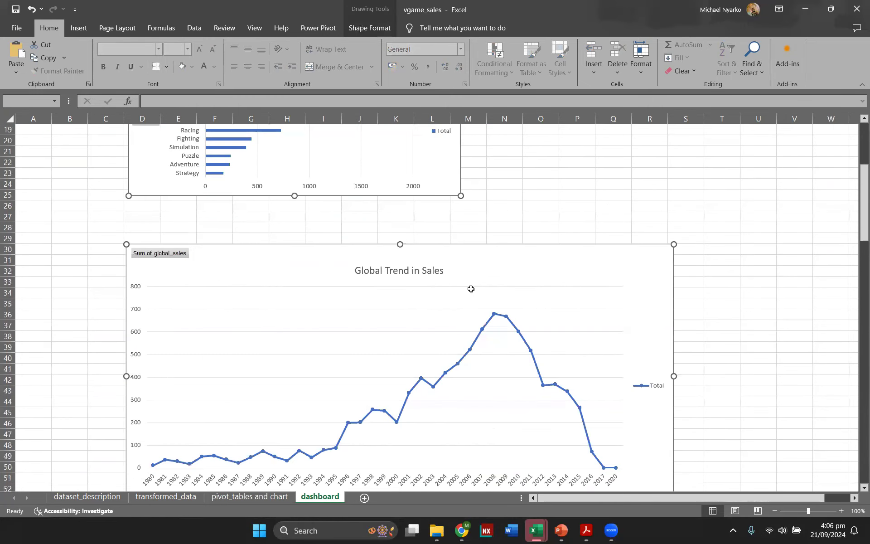
scroll(474, 292, down, 20)
click(478, 295)
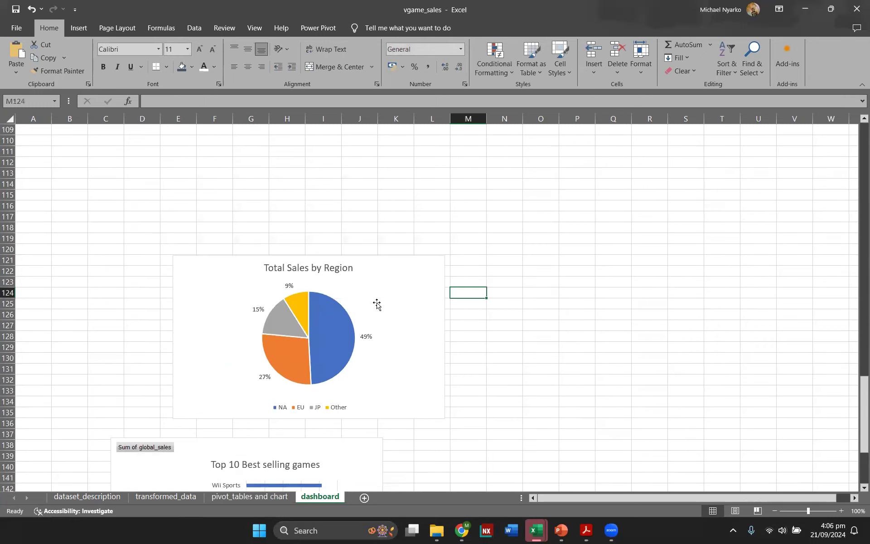
Step: Move the Total Sales by Region pie chart up beside the Total Sales by Genre chart
drag(377, 304, 536, 196)
scroll(703, 356, up, 7)
drag(527, 400, 675, 170)
scroll(634, 410, up, 9)
drag(664, 462, 645, 160)
scroll(668, 373, up, 8)
scroll(663, 260, up, 2)
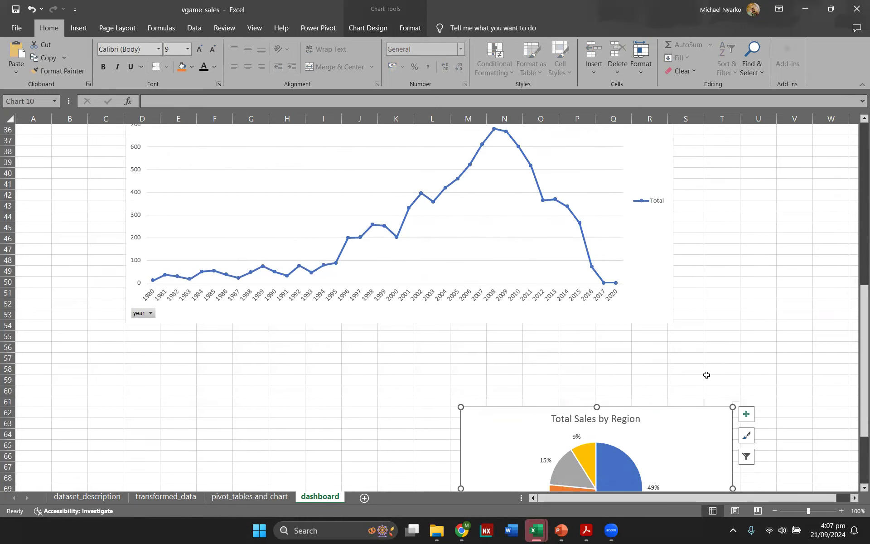
drag(667, 457, 692, 91)
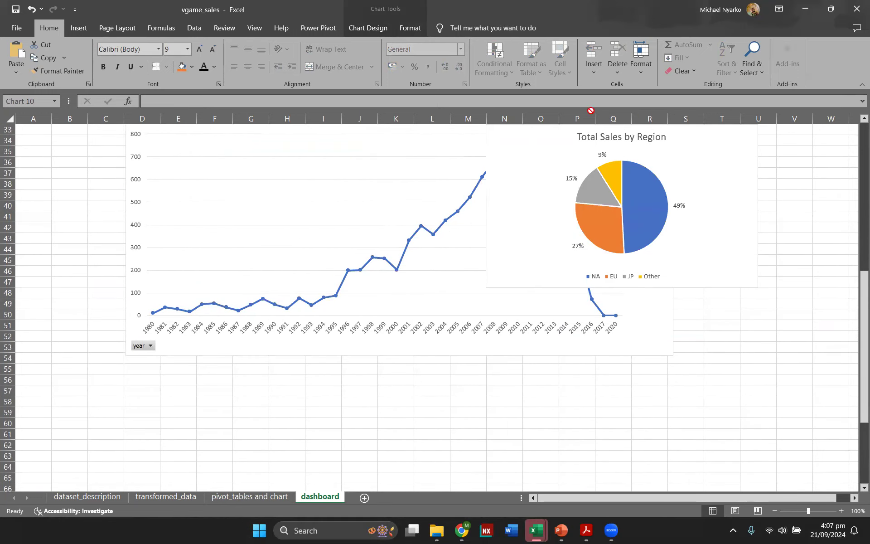
drag(644, 127, 727, 185)
scroll(676, 277, up, 5)
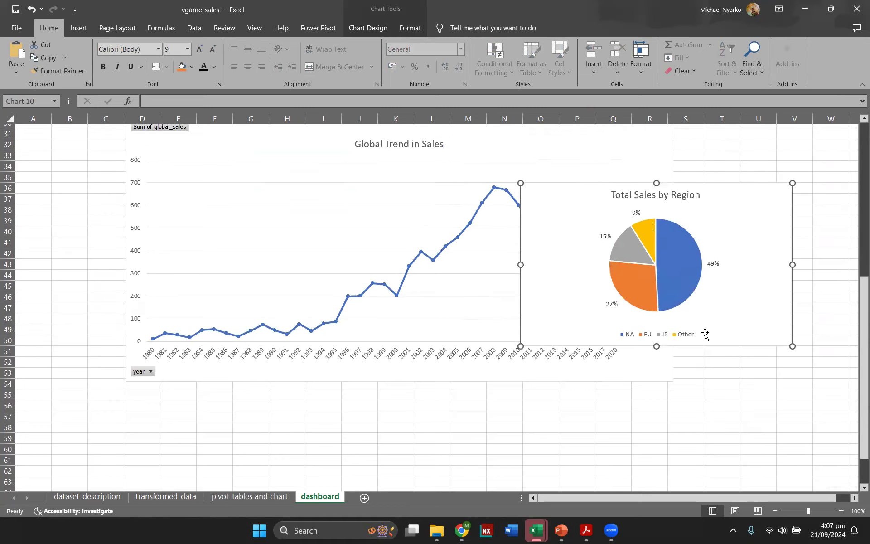
drag(656, 136, 682, 231)
scroll(682, 231, up, 5)
drag(680, 290, 701, 258)
click(493, 323)
scroll(690, 311, down, 7)
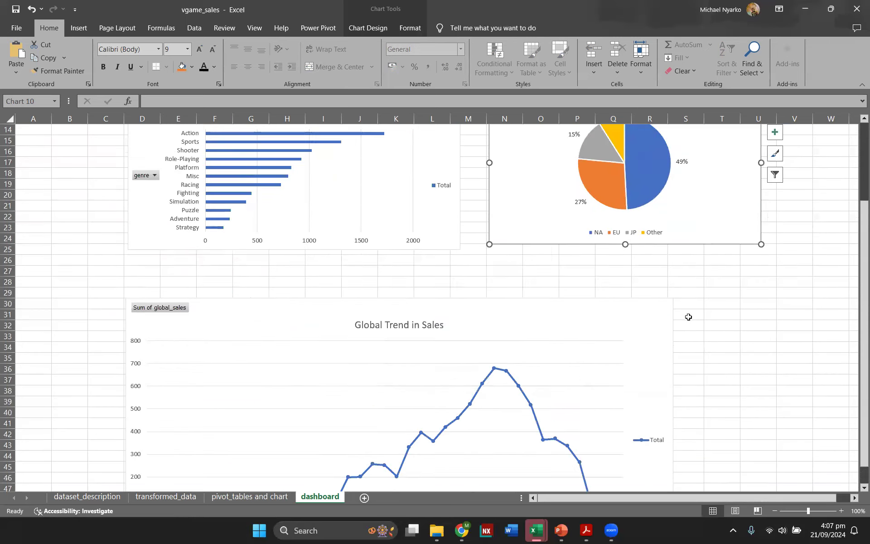
Step: Shrink the Global Trend in Sales chart to about half its width
click(641, 247)
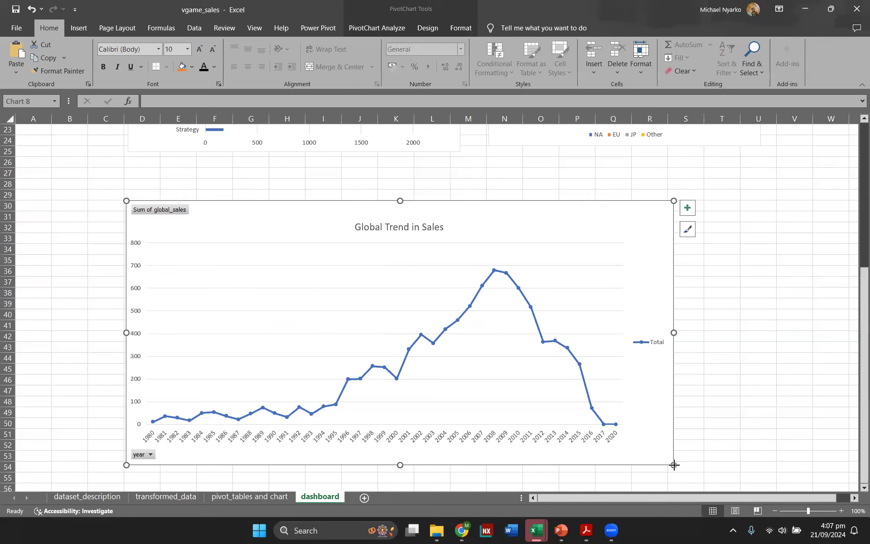
drag(551, 378, 526, 379)
scroll(600, 242, down, 2)
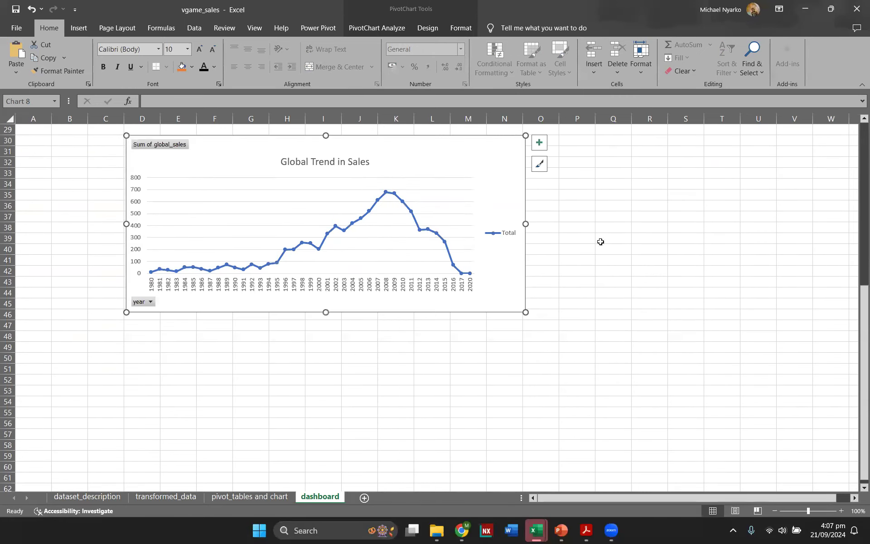
scroll(503, 252, up, 1)
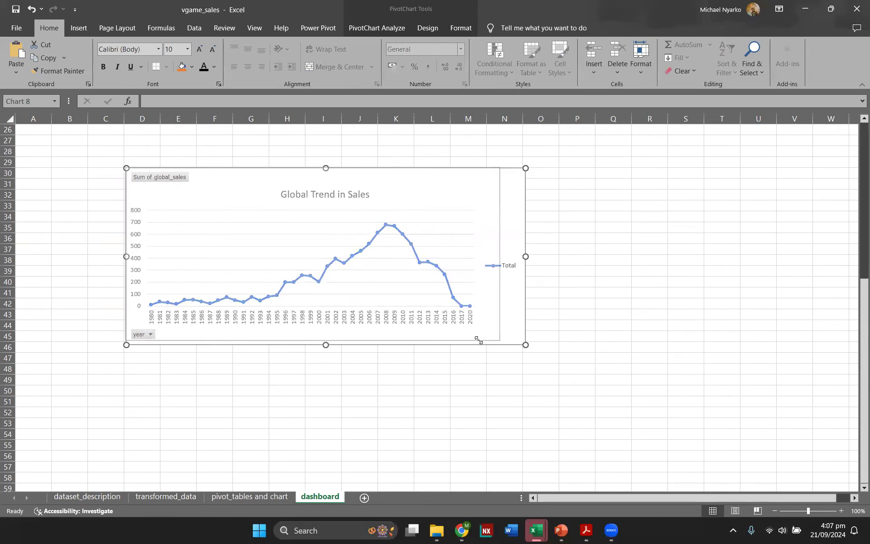
Step: Place the Trend in Count of Games chart beside the Global Trend in Sales chart, lining both up beneath the top charts
scroll(511, 353, down, 10)
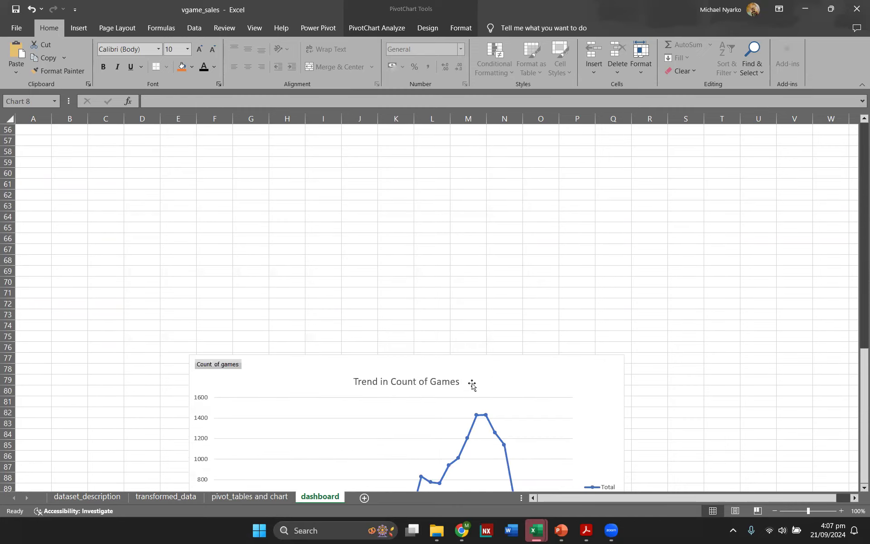
drag(505, 358, 681, 170)
scroll(376, 313, up, 6)
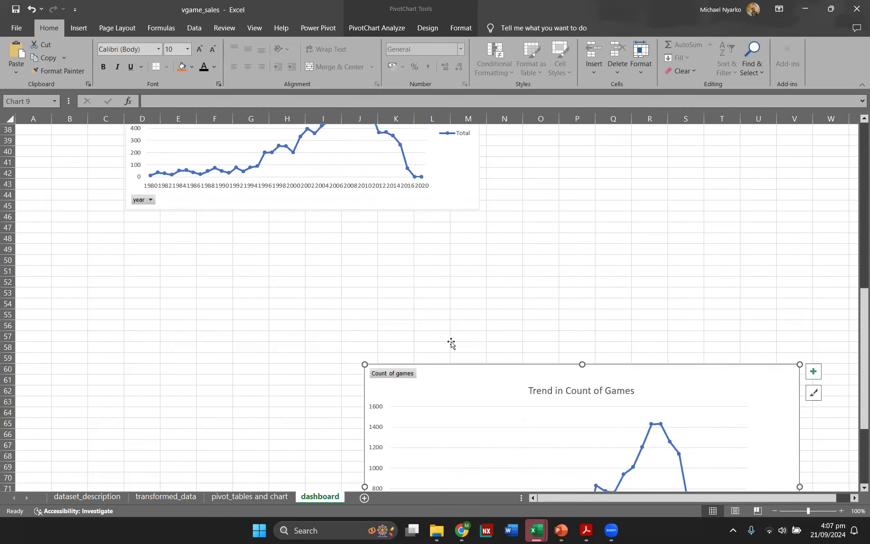
drag(488, 400, 606, 166)
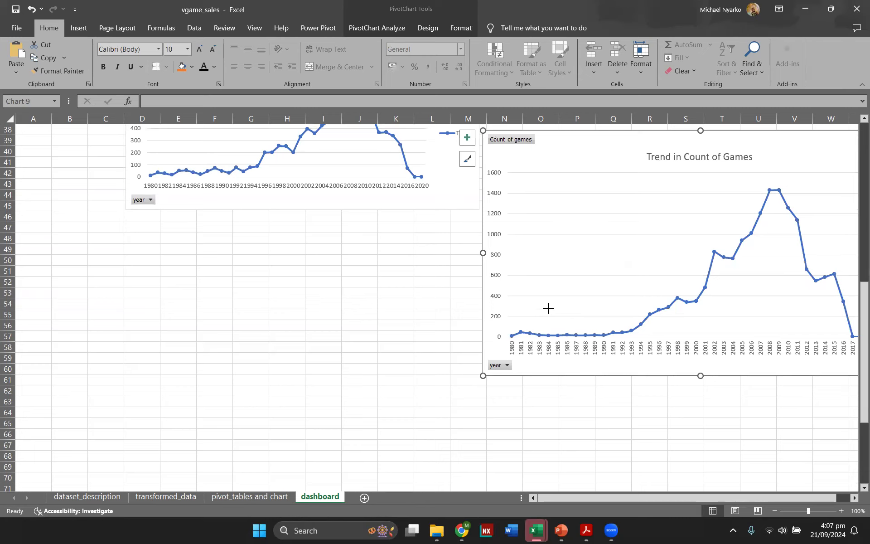
scroll(442, 379, up, 4)
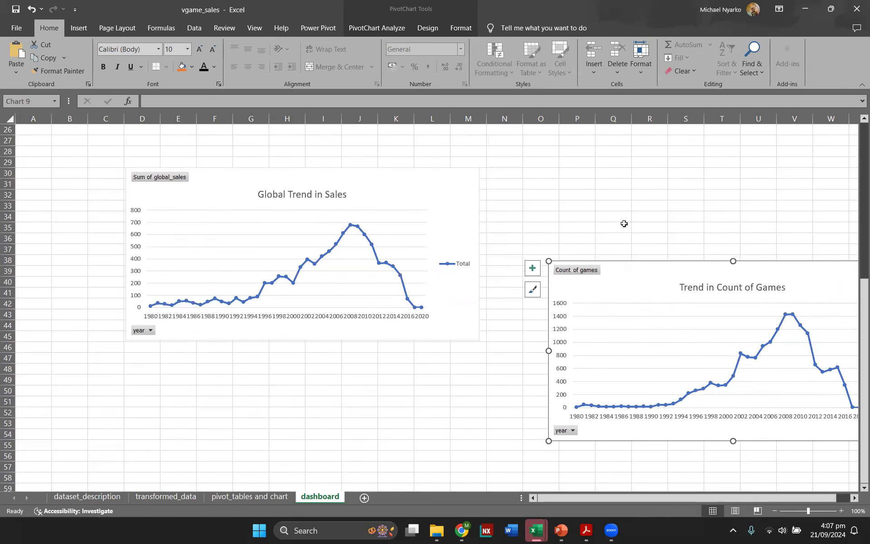
drag(553, 431, 518, 337)
scroll(582, 355, up, 3)
drag(631, 283, 602, 254)
drag(388, 288, 372, 260)
scroll(376, 349, down, 9)
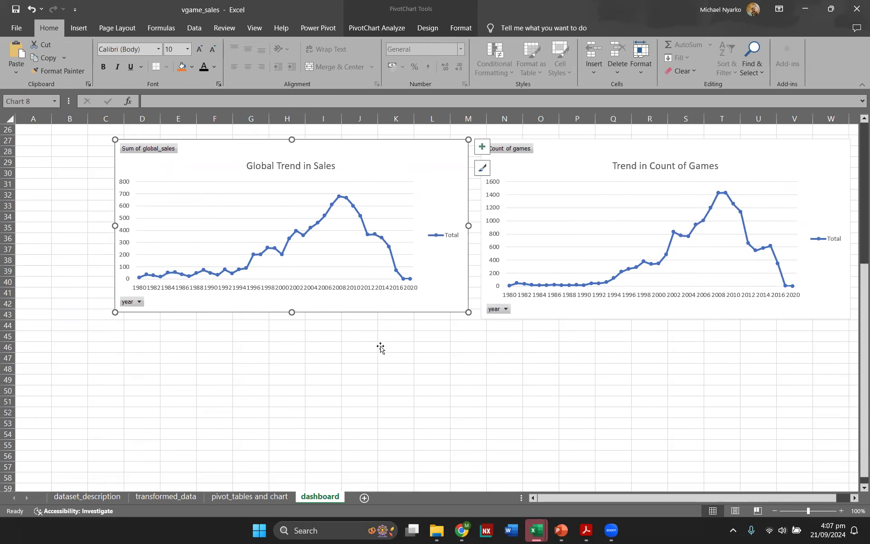
Step: Move the Top 10 Best selling games chart up beneath the two trend charts
scroll(372, 356, down, 20)
drag(363, 338, 505, 164)
scroll(673, 367, up, 9)
drag(500, 396, 498, 167)
scroll(511, 213, up, 10)
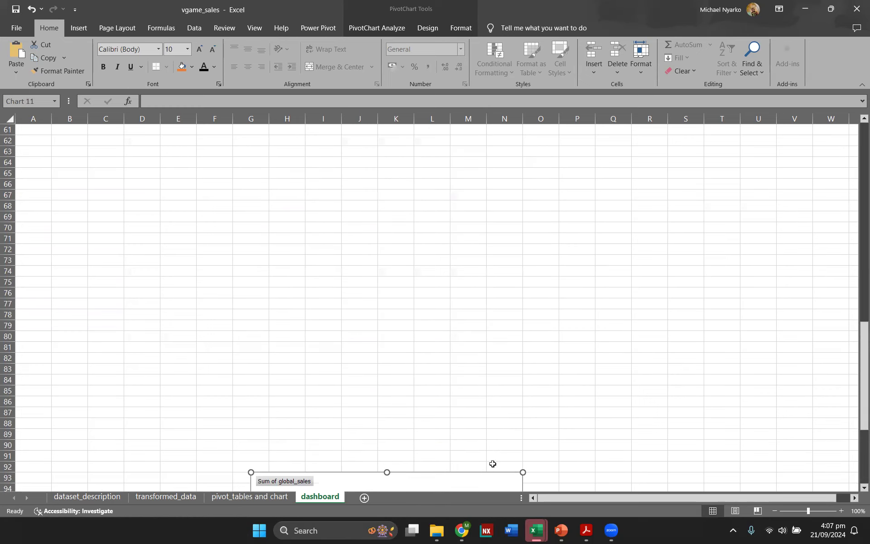
drag(488, 479, 492, 148)
scroll(702, 428, up, 5)
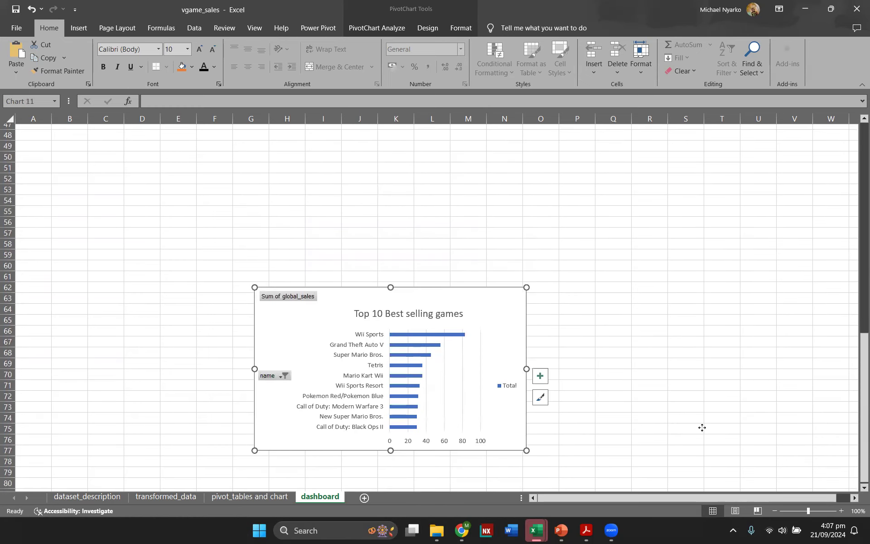
scroll(702, 427, up, 3)
drag(486, 396, 541, 198)
scroll(654, 377, up, 8)
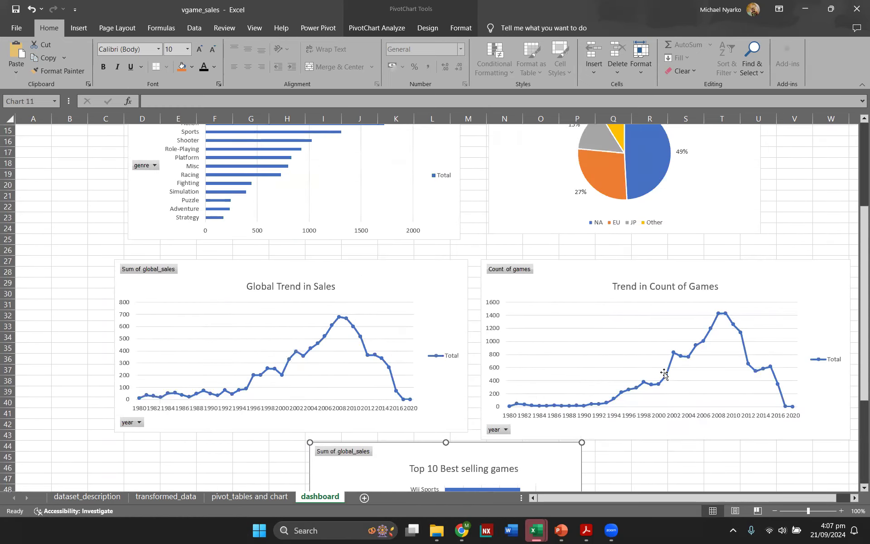
Step: Align the tops of the Total Sales by Genre chart and the Total Sales by Region chart
scroll(664, 373, up, 5)
scroll(657, 375, down, 2)
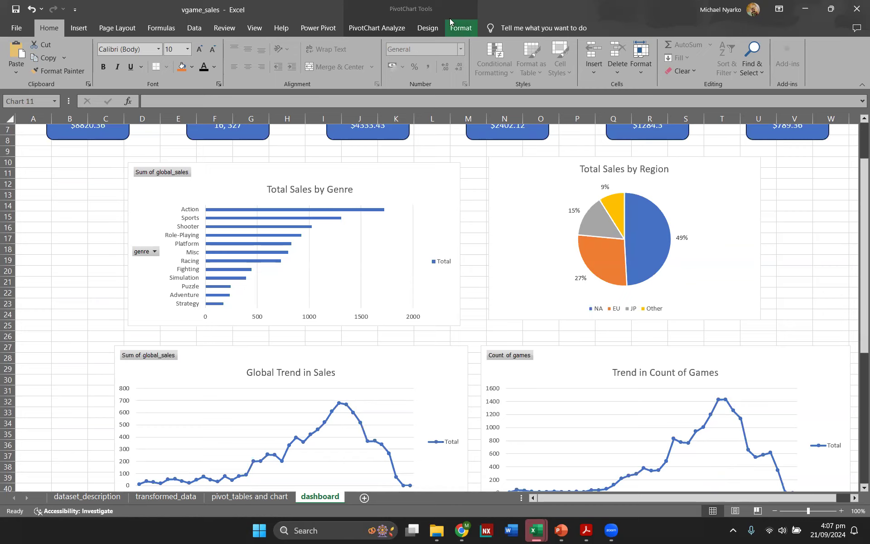
click(485, 196)
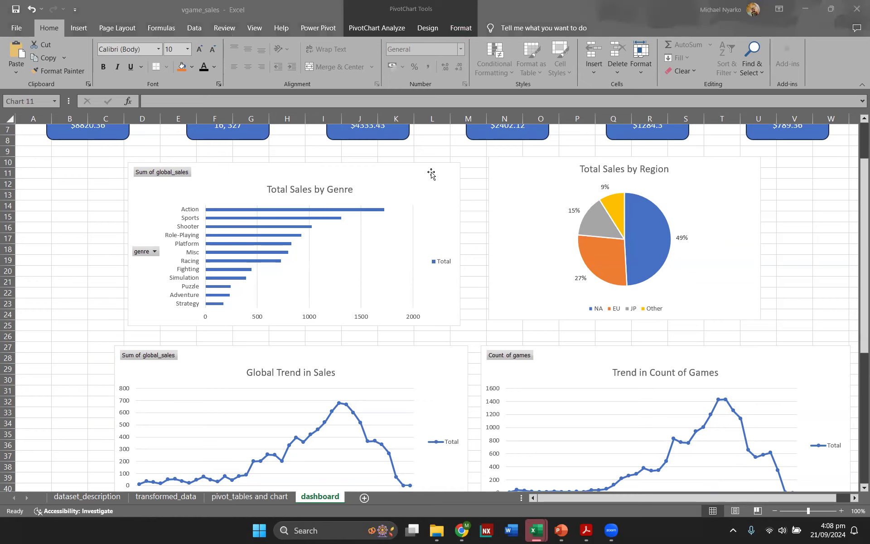
click(431, 174)
click(443, 176)
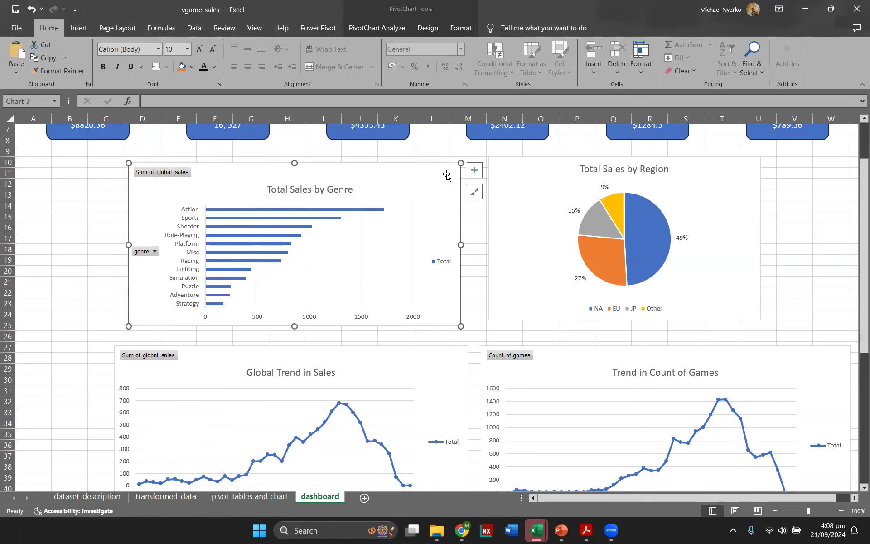
ctrl+click(500, 161)
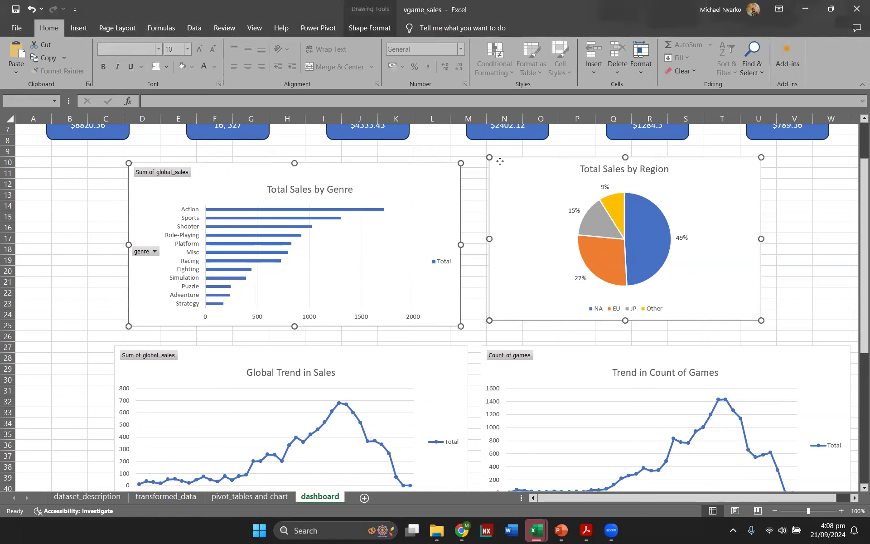
click(358, 30)
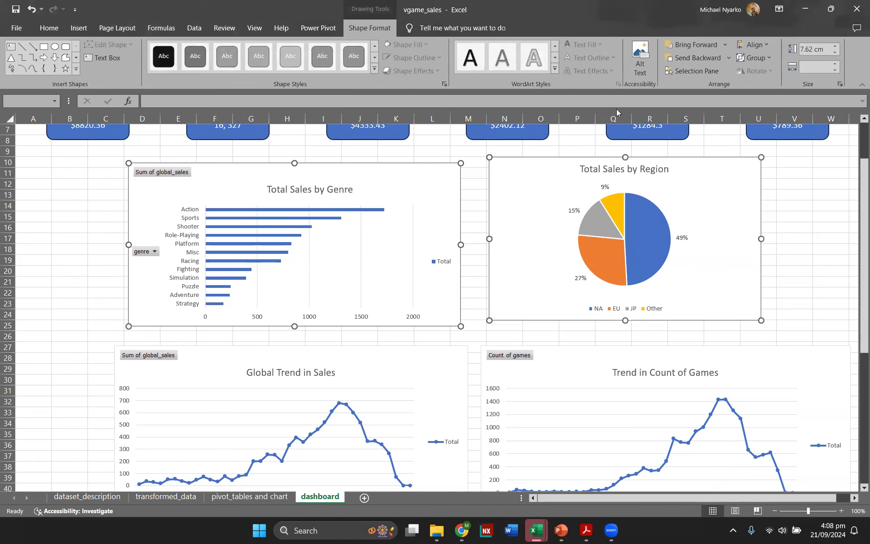
click(762, 43)
click(775, 102)
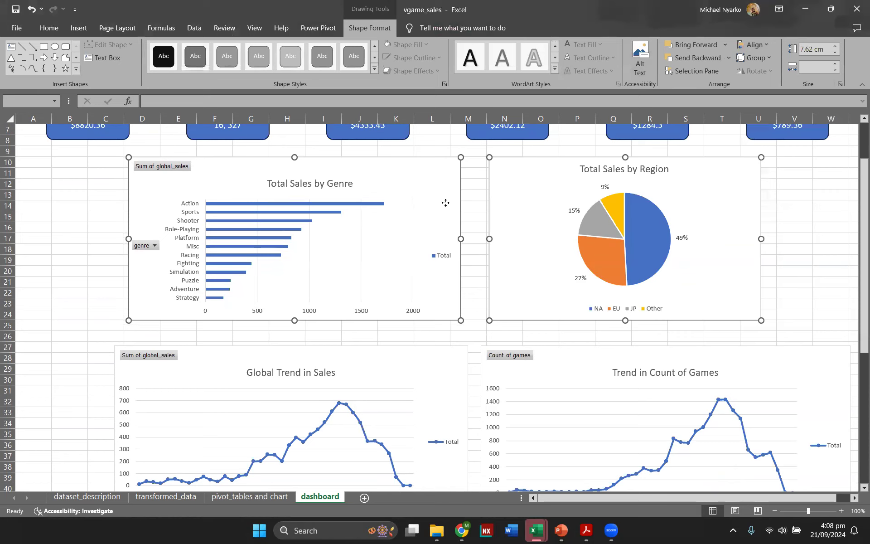
Step: Reduce the Total Sales by Genre chart's width to 15.1 cm
click(481, 187)
click(446, 179)
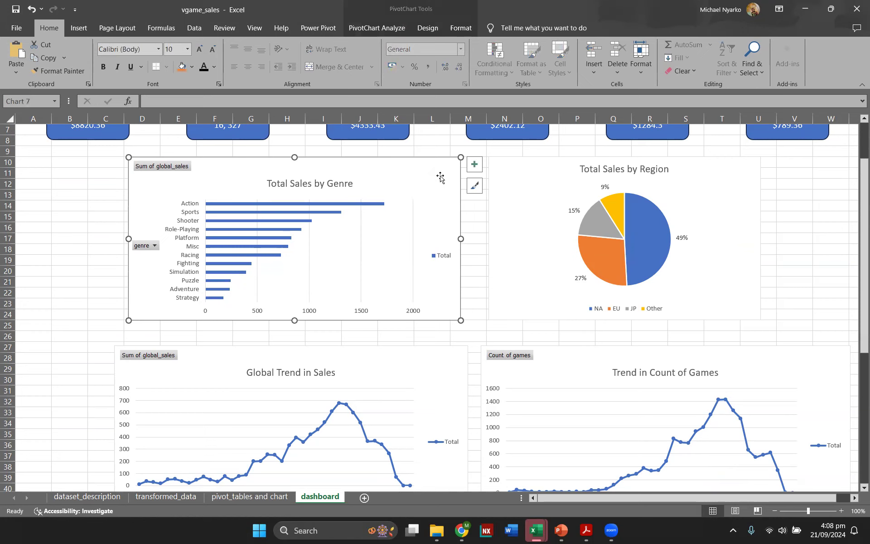
click(457, 30)
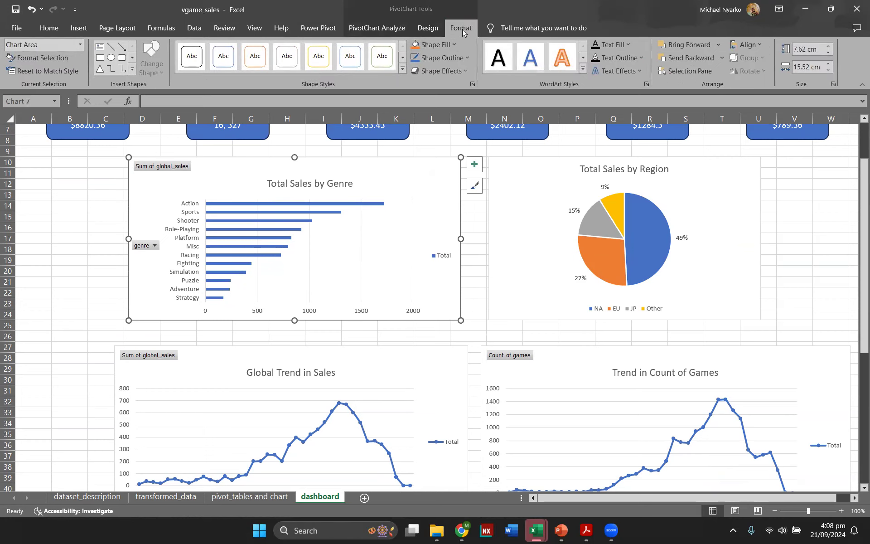
click(827, 71)
click(827, 71)
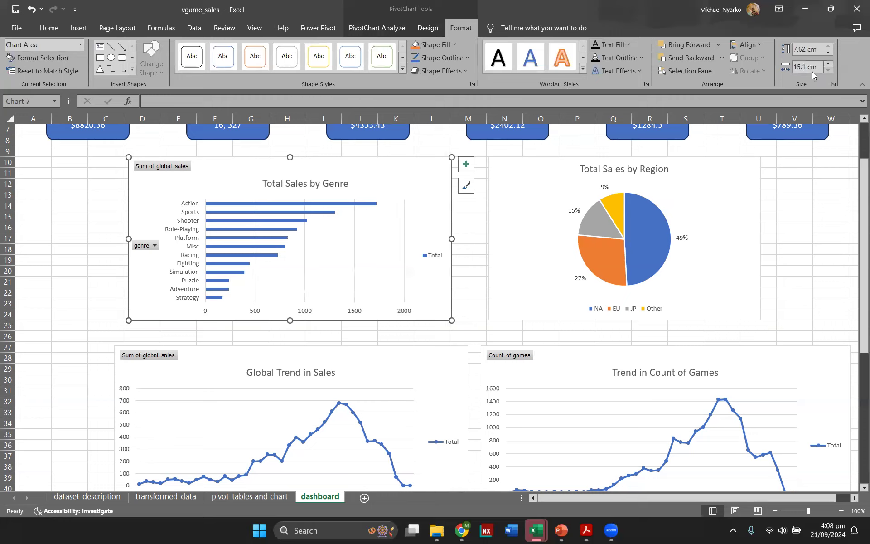
Step: Select both top charts together and set their size to 7.8 cm high by 15.5 cm wide
click(586, 185)
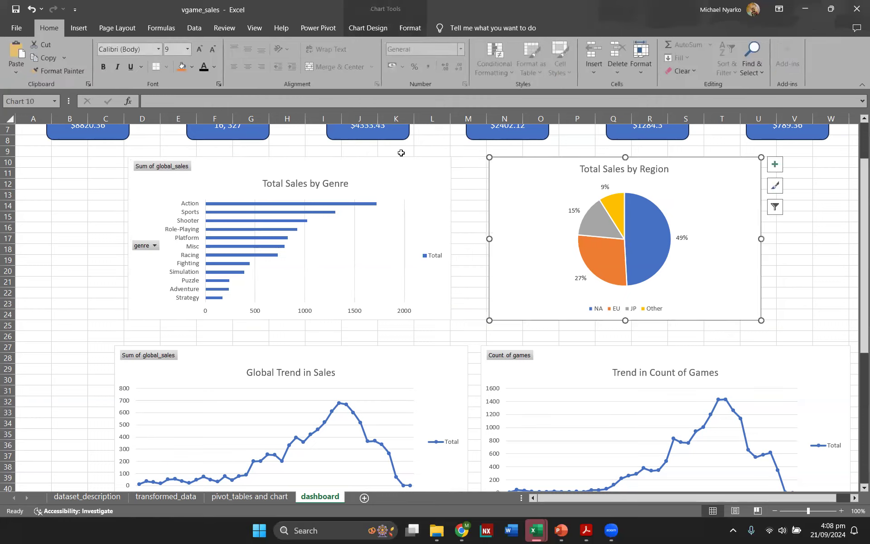
ctrl+click(417, 162)
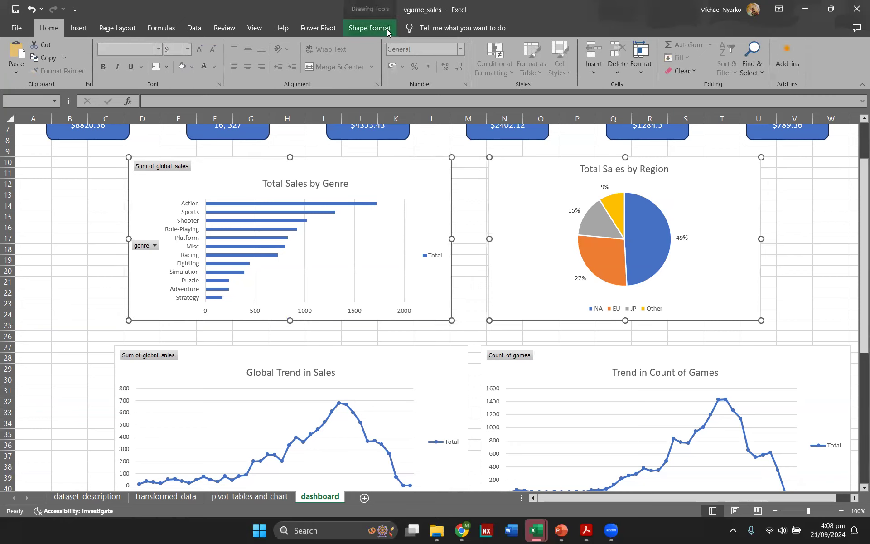
click(369, 28)
click(834, 51)
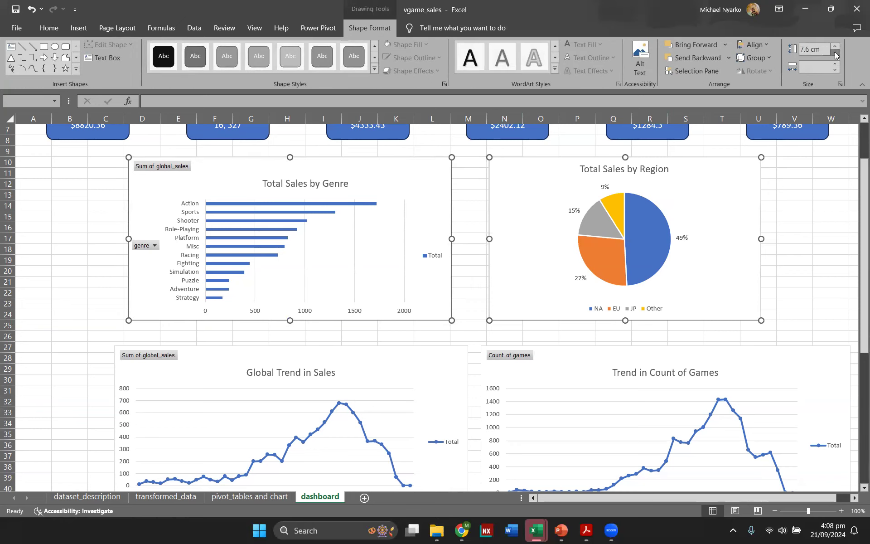
click(833, 47)
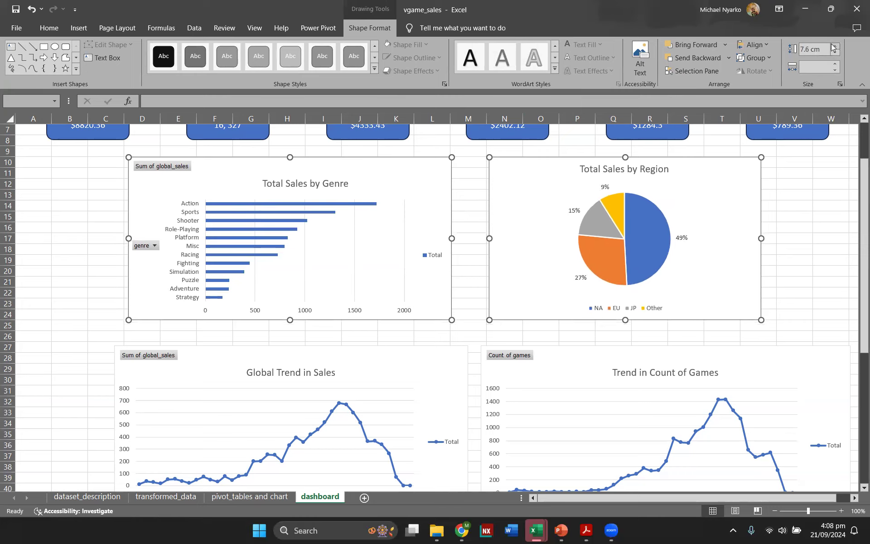
click(834, 64)
drag(834, 64, 833, 65)
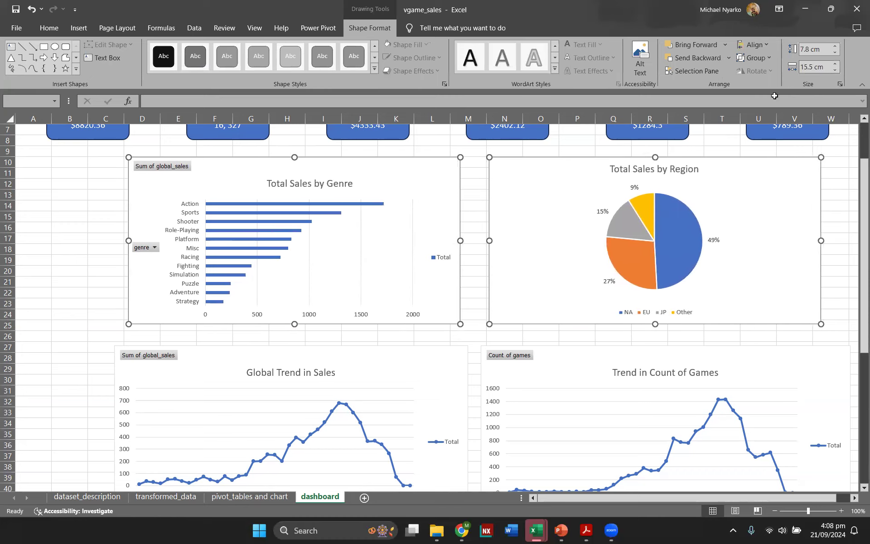
Step: Hide all field buttons on the Total Sales by Genre chart
click(473, 180)
scroll(419, 259, down, 9)
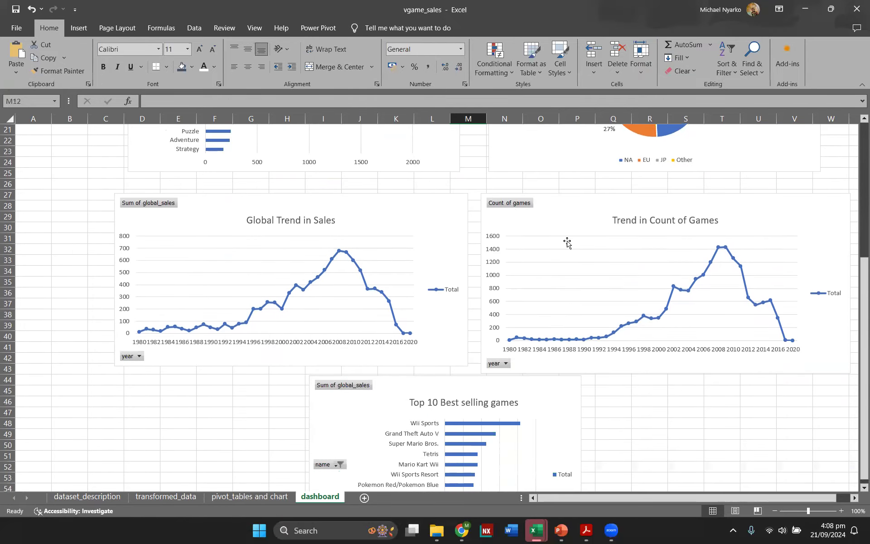
scroll(260, 263, up, 7)
scroll(260, 262, up, 3)
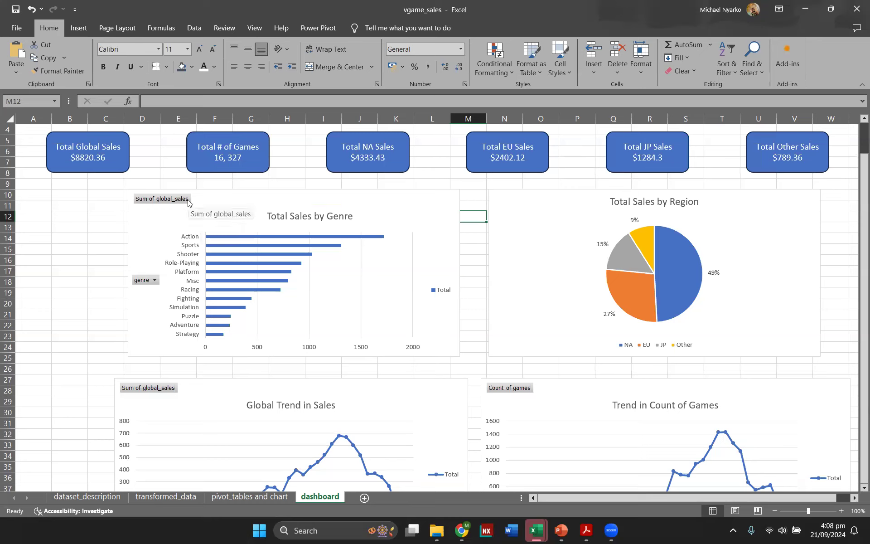
click(193, 216)
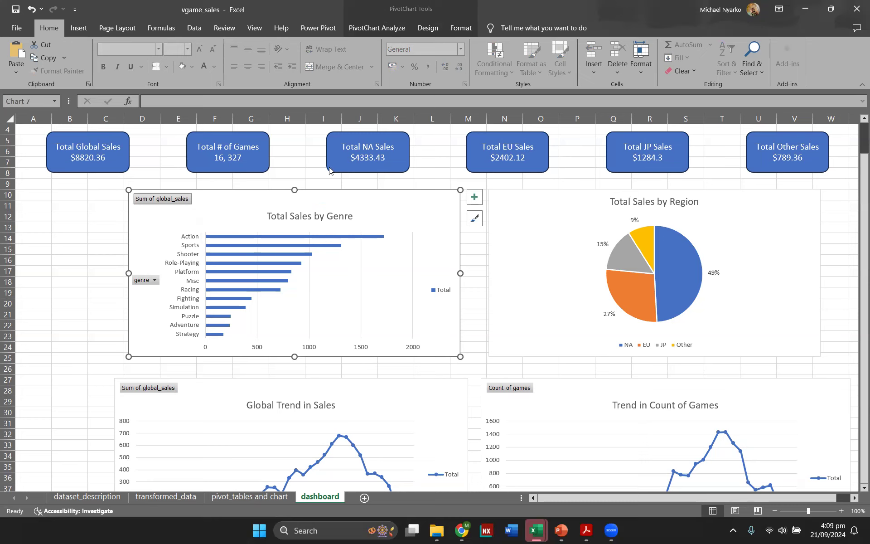
right_click(188, 202)
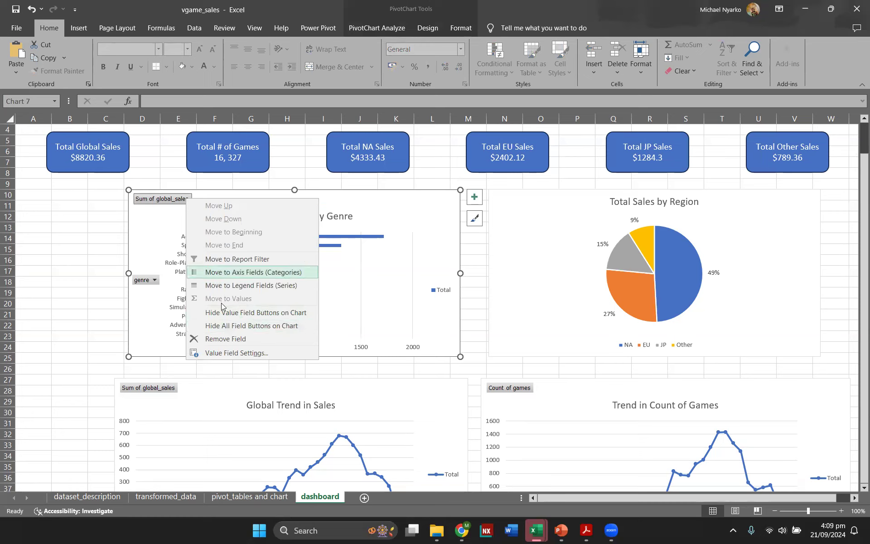
click(229, 326)
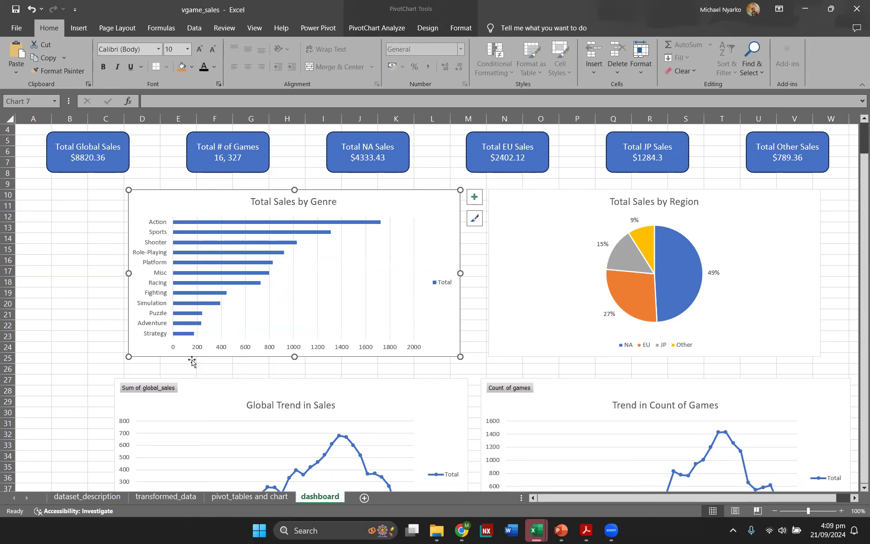
Step: Hide all field buttons on the two trend charts and the Top 10 Best selling games chart
right_click(157, 386)
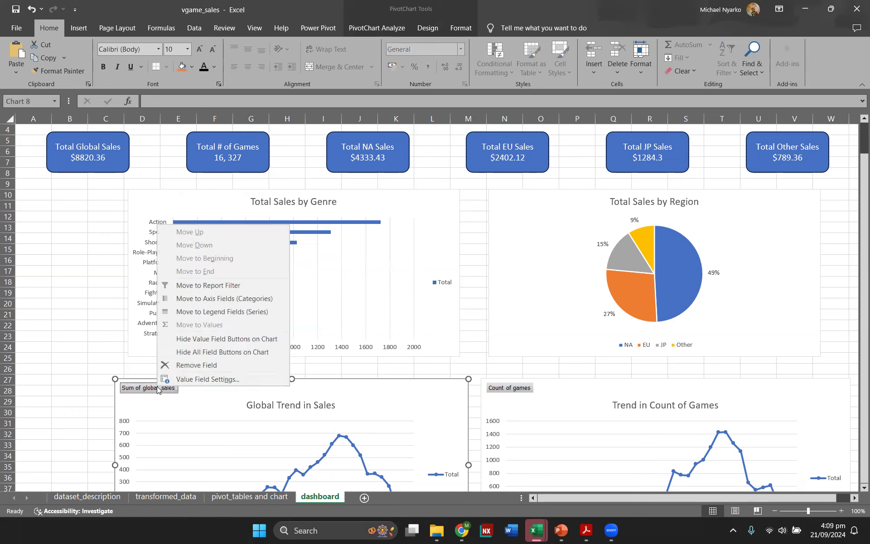
click(193, 352)
right_click(500, 390)
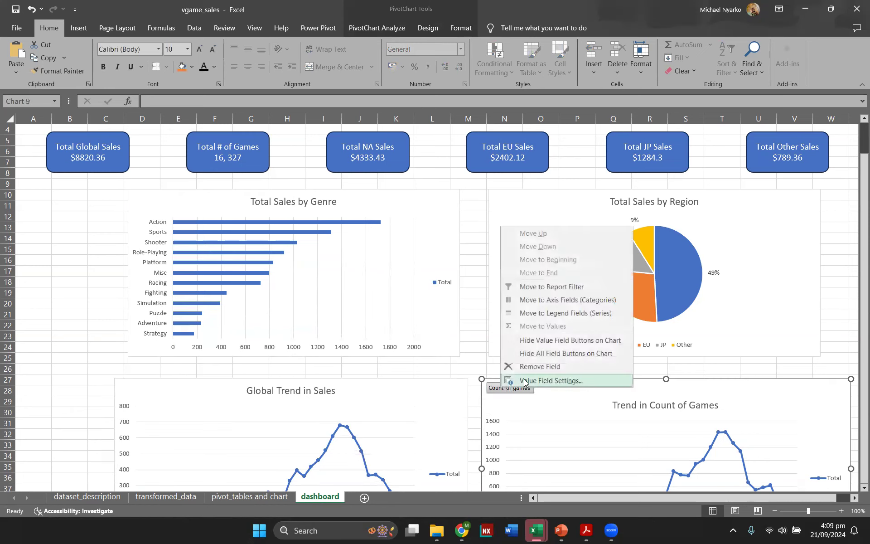
click(547, 355)
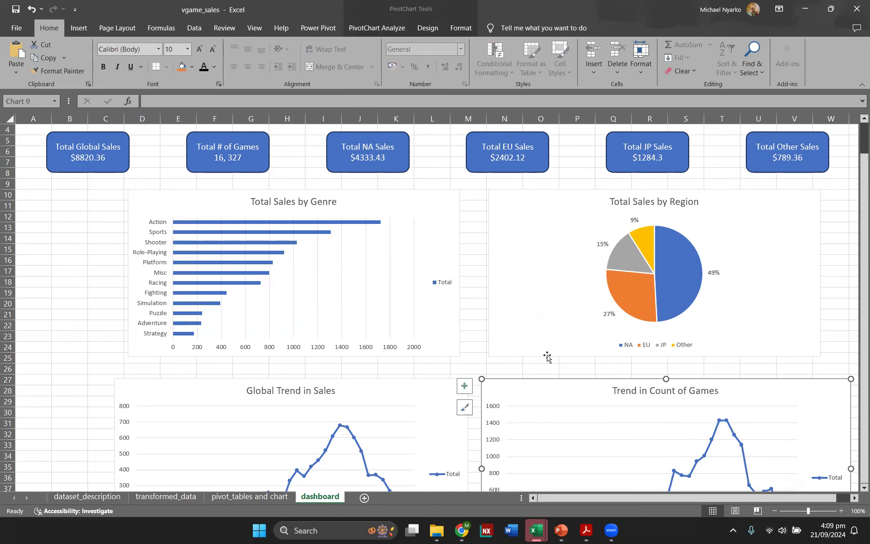
scroll(447, 345, down, 8)
right_click(355, 313)
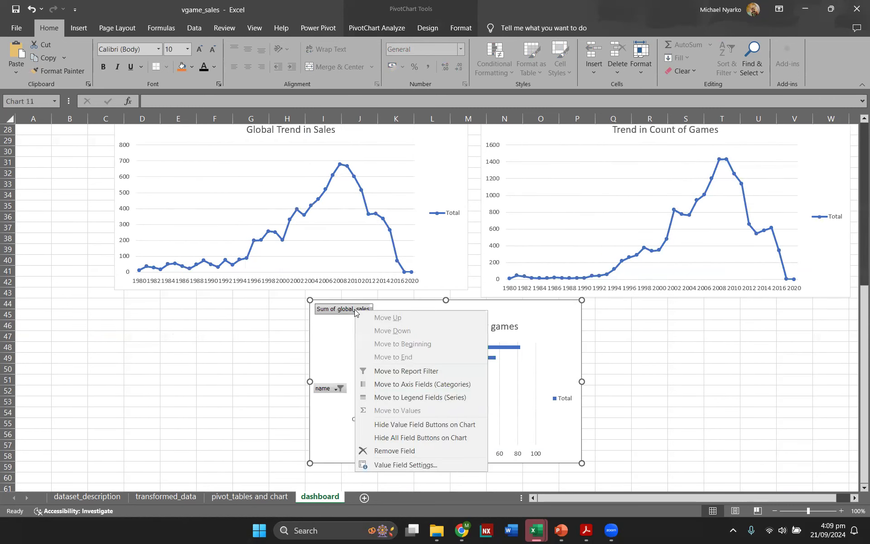
click(398, 438)
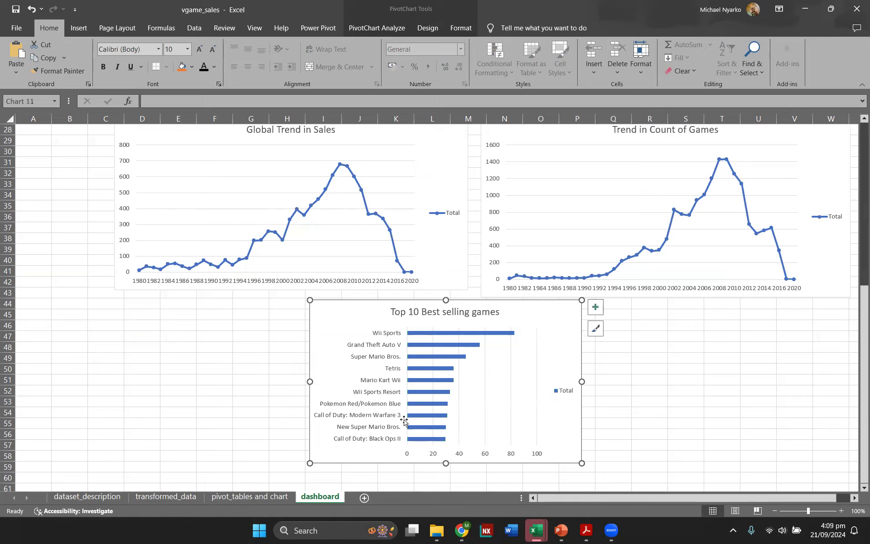
Step: Add data labels to the Total Sales by Genre chart and remove its horizontal axis, gridlines and legend
scroll(410, 388, up, 8)
scroll(410, 387, up, 1)
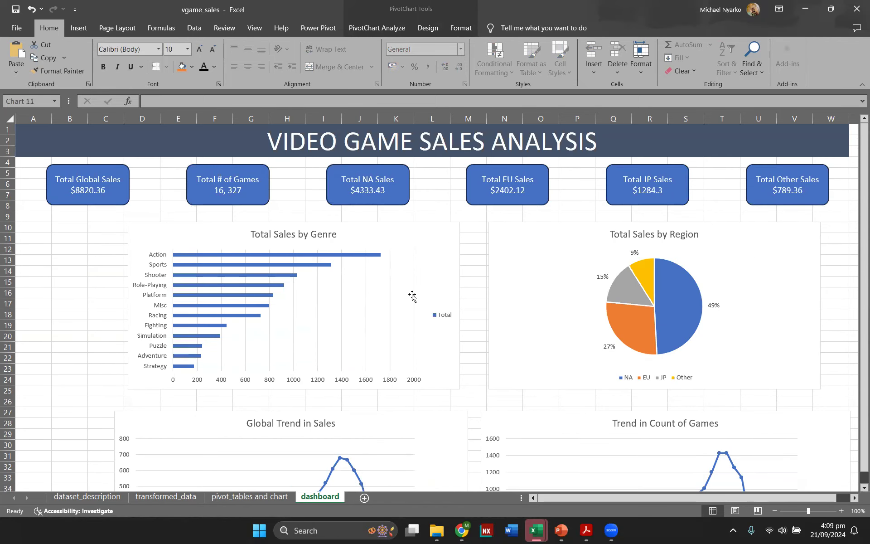
click(404, 237)
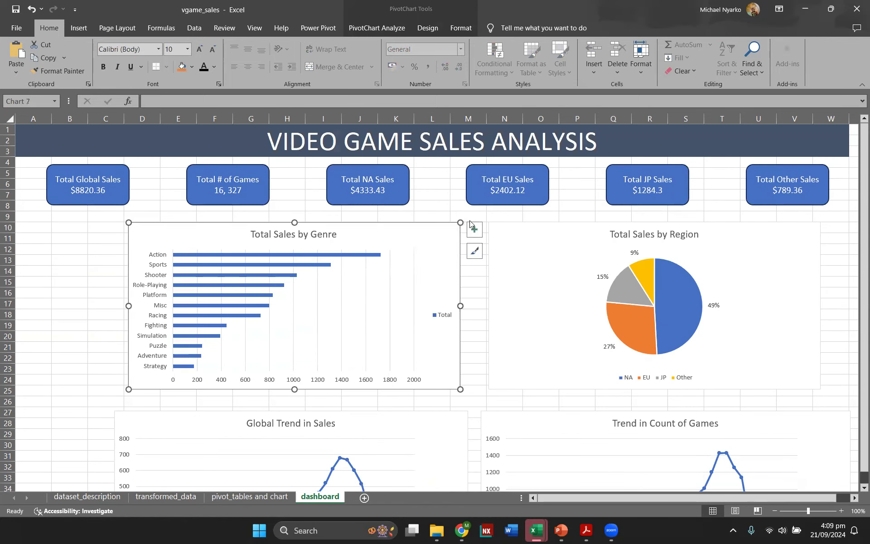
click(474, 230)
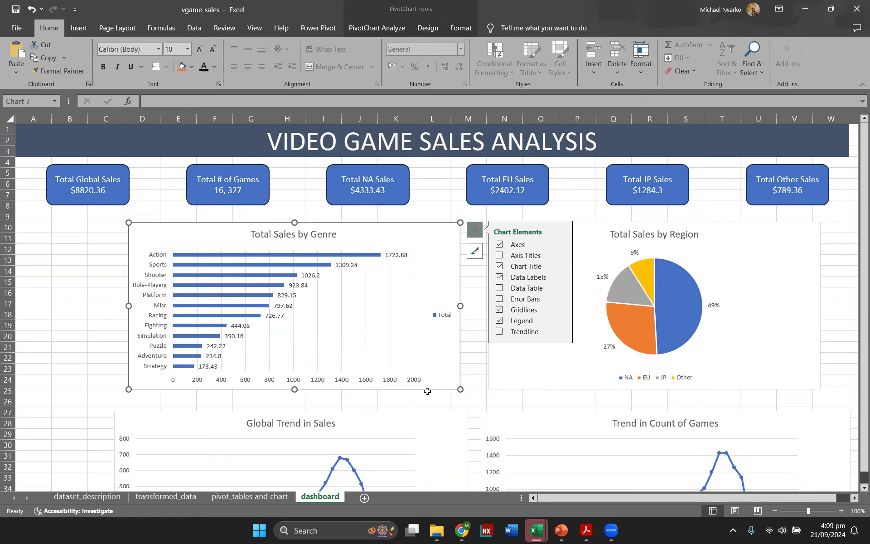
click(562, 248)
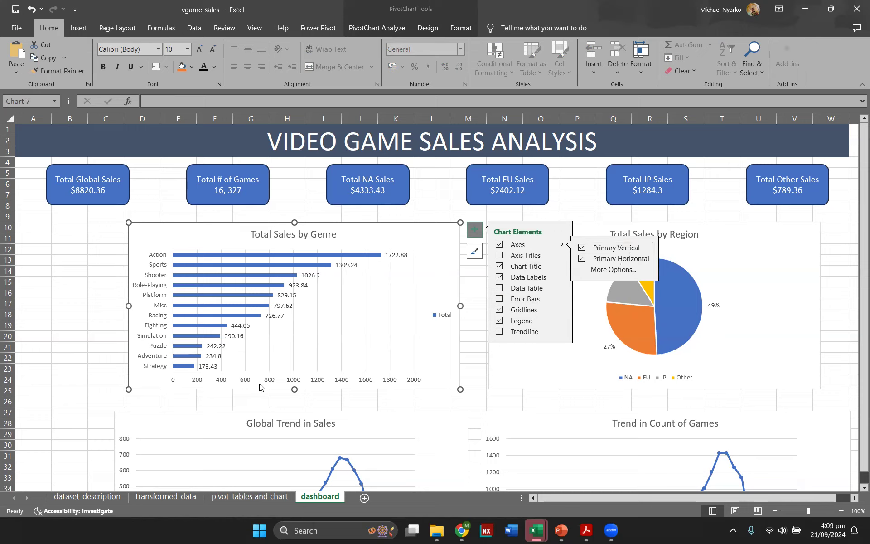
click(583, 260)
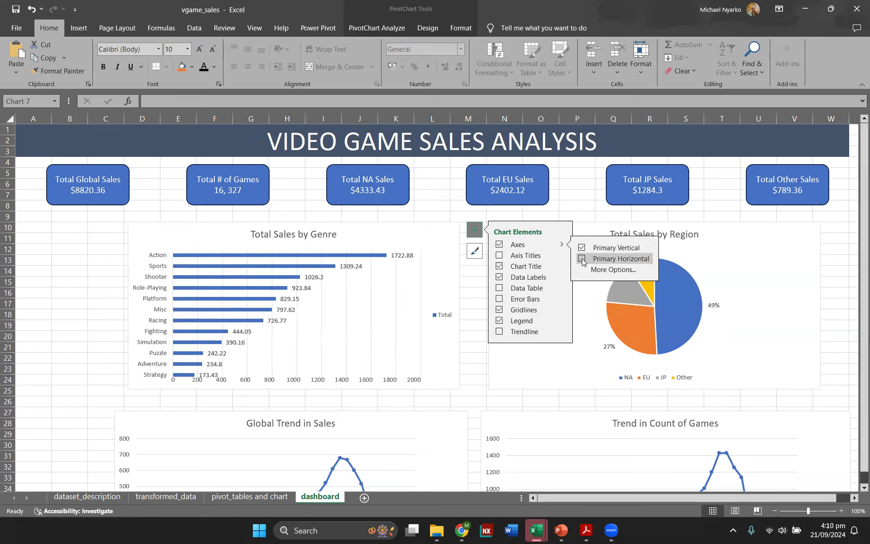
click(499, 311)
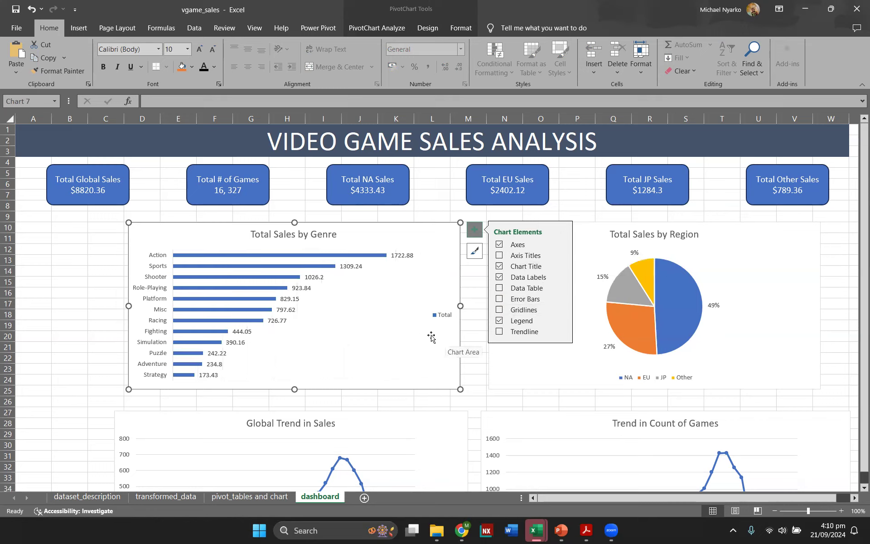
click(498, 322)
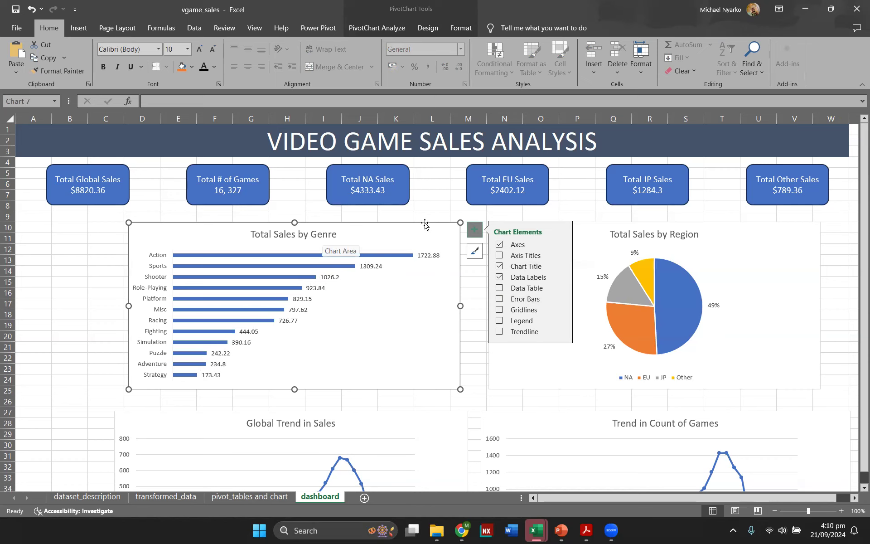
click(427, 206)
scroll(408, 216, down, 4)
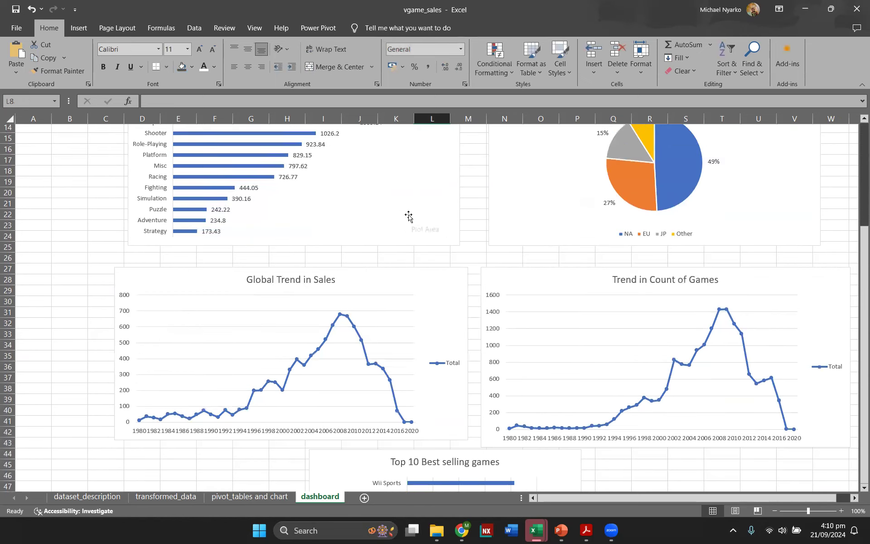
scroll(409, 216, up, 4)
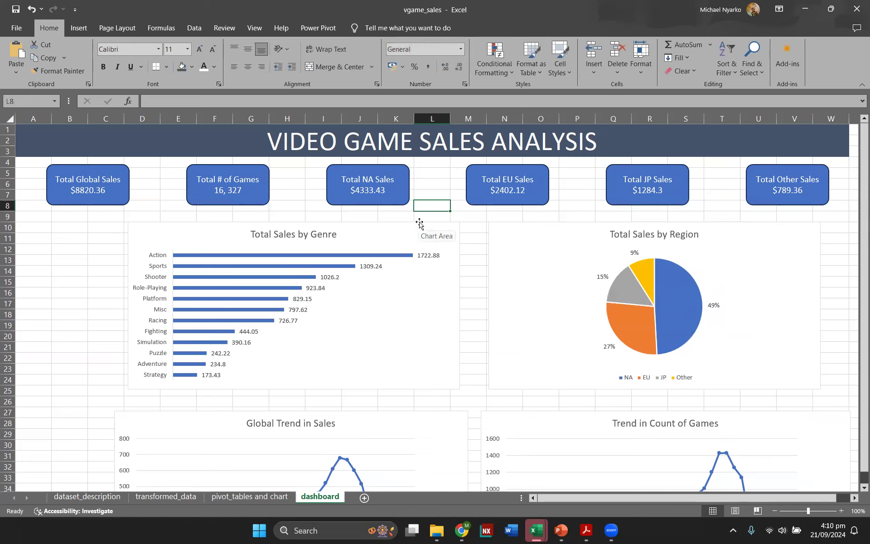
click(480, 224)
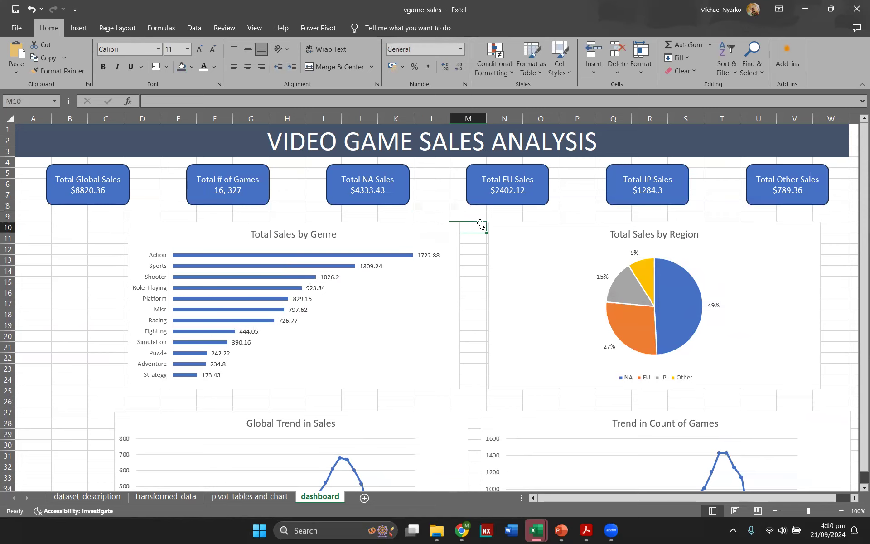
scroll(480, 224, down, 2)
scroll(480, 224, up, 2)
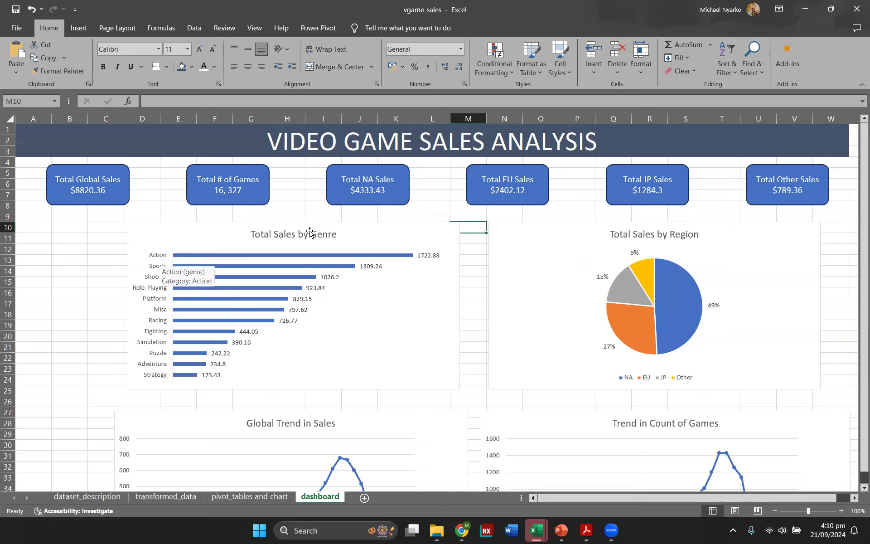
Step: Extend the dashboard title to read VIDEO GAME SALES ANALYSIS (1980 - 2020)
click(595, 146)
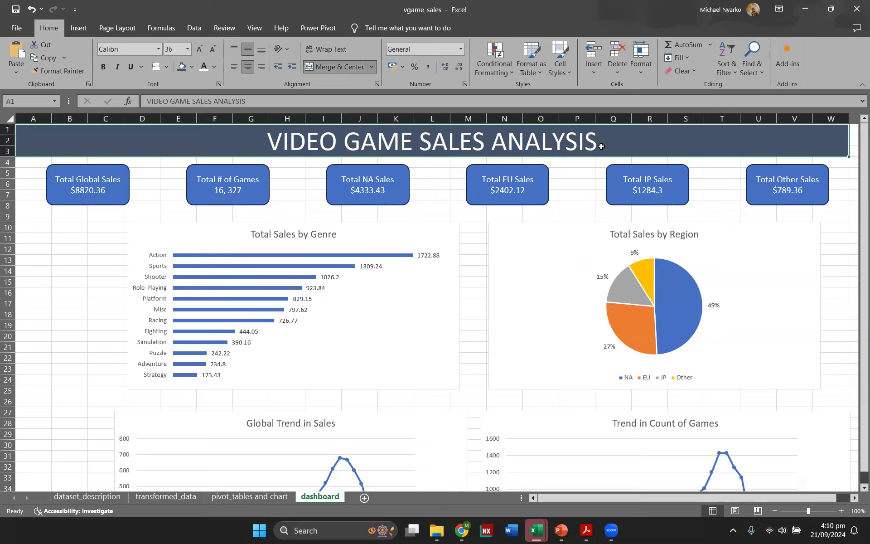
double_click(601, 146)
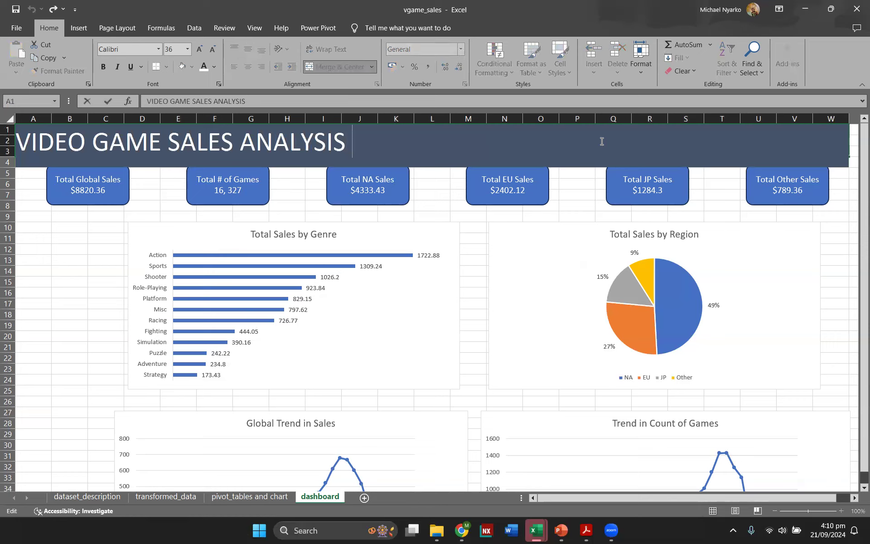
text((19)
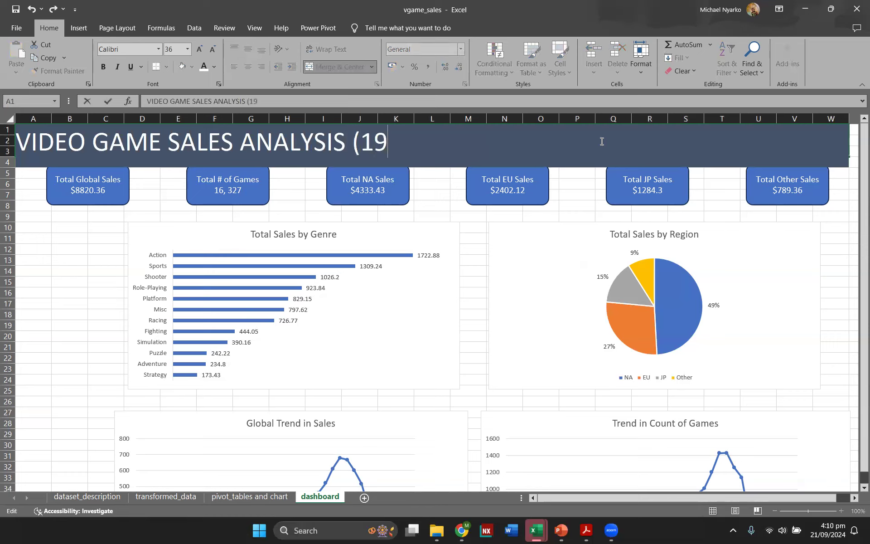
text(80 - 2020))
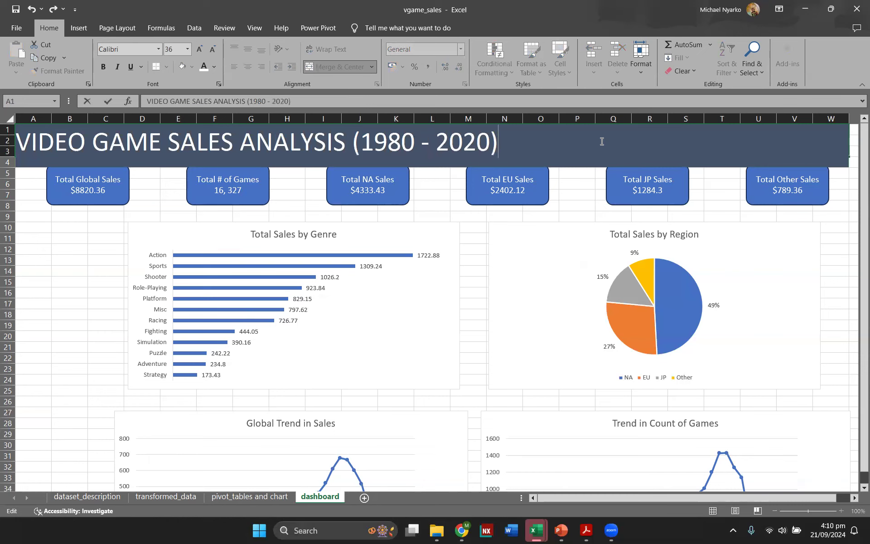
key(Return)
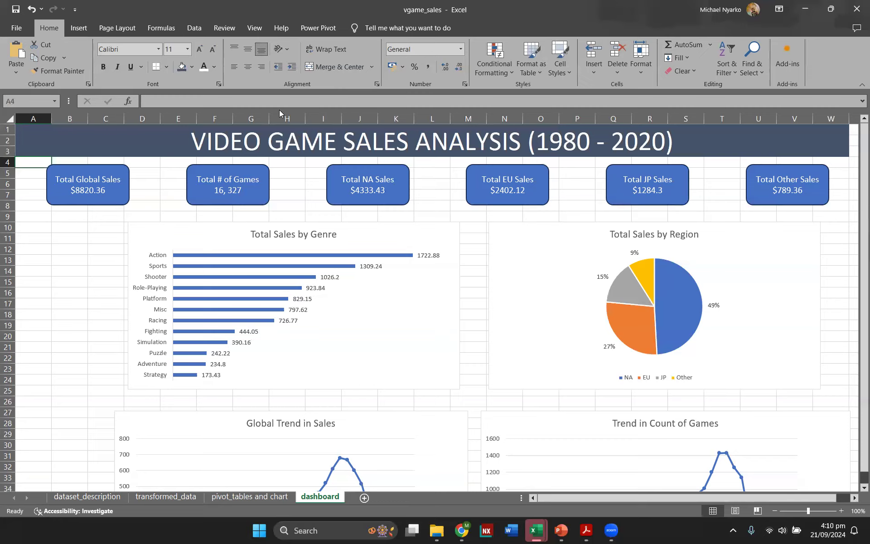
Step: Review the pivot tables and chart sheet and return to the dashboard
click(242, 497)
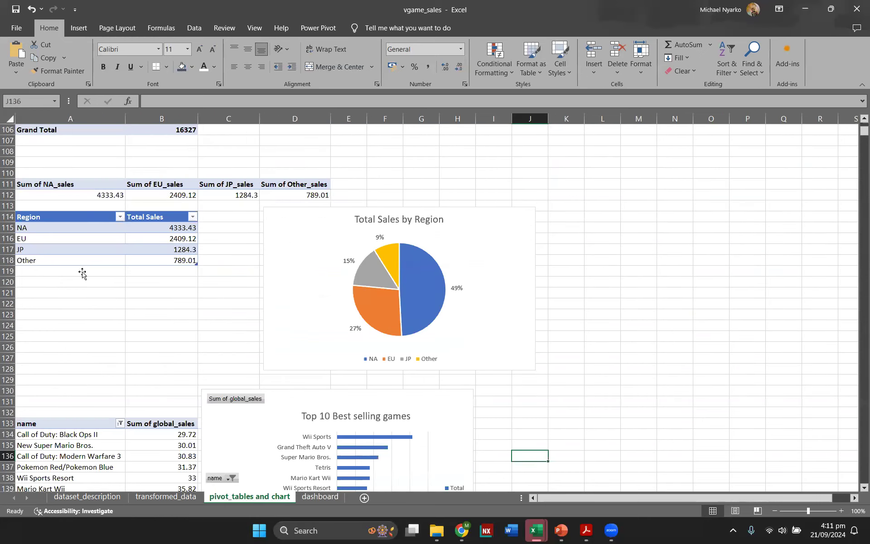
scroll(80, 274, down, 20)
scroll(136, 408, up, 3)
scroll(255, 430, up, 8)
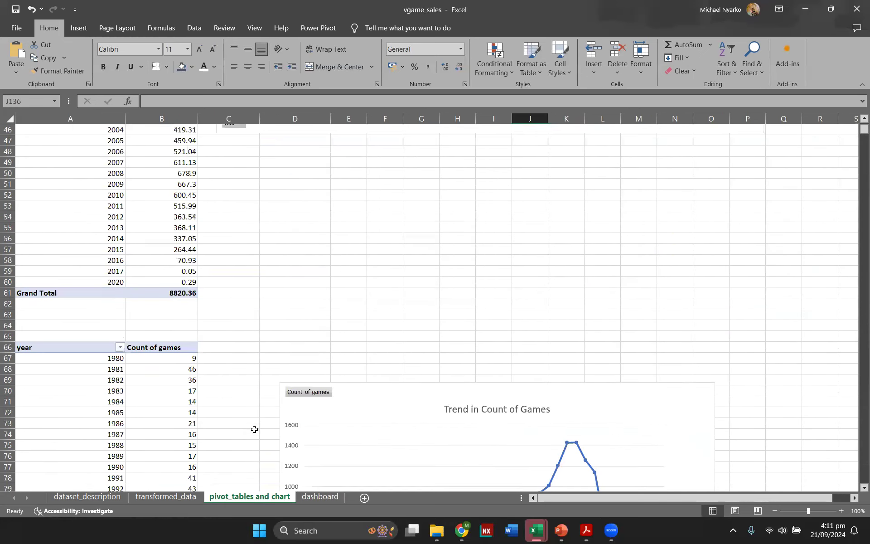
click(320, 496)
Step: Insert a year slicer for the Total Sales by Genre chart and place it beside the chart's left edge
click(215, 241)
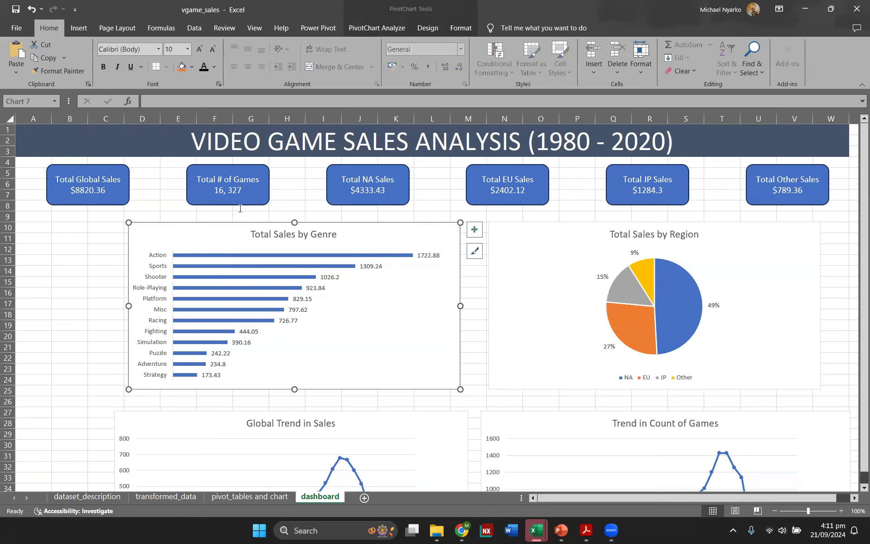
click(386, 28)
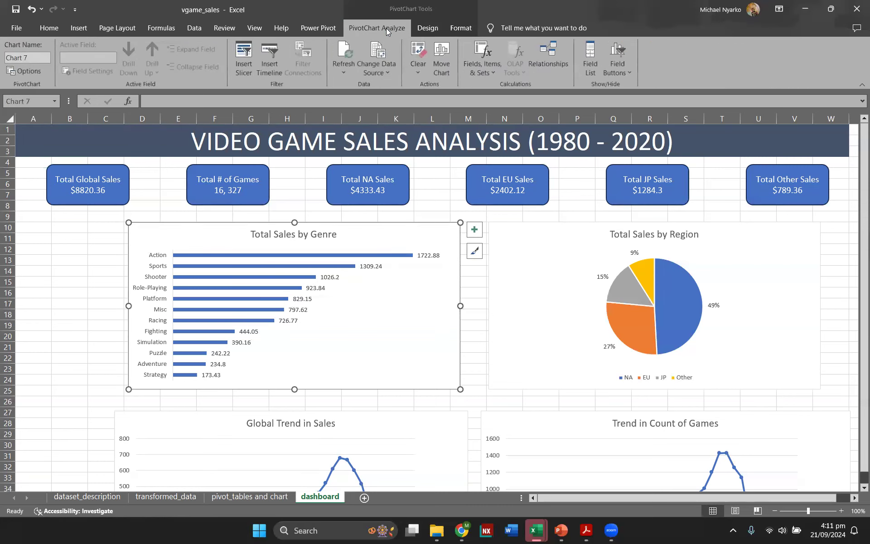
click(250, 69)
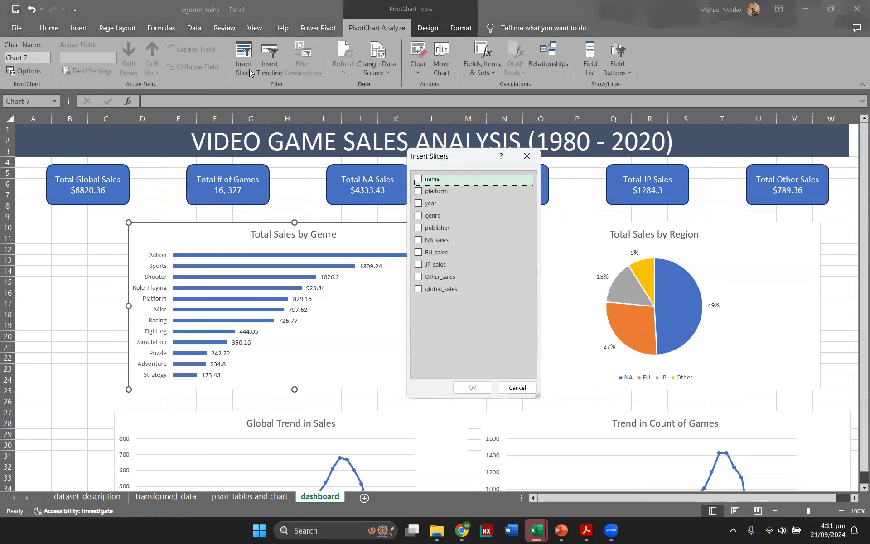
click(527, 156)
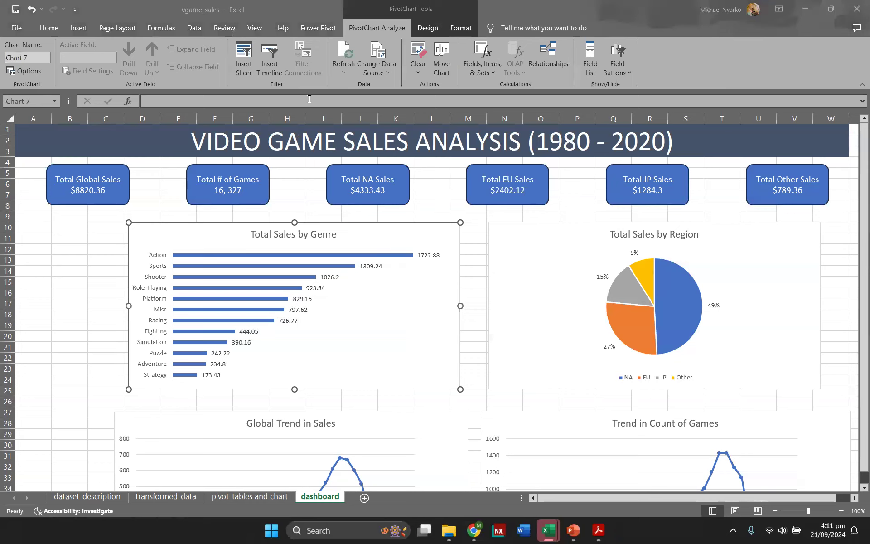
click(243, 68)
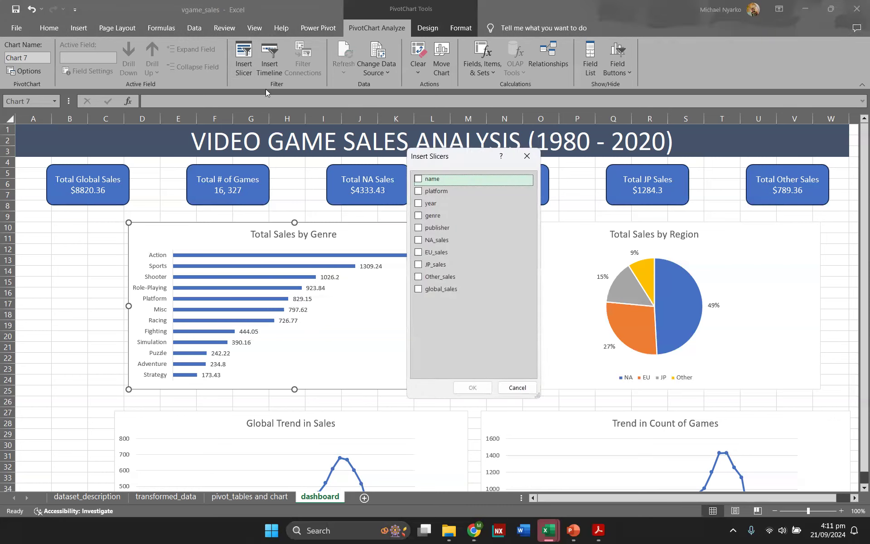
click(418, 204)
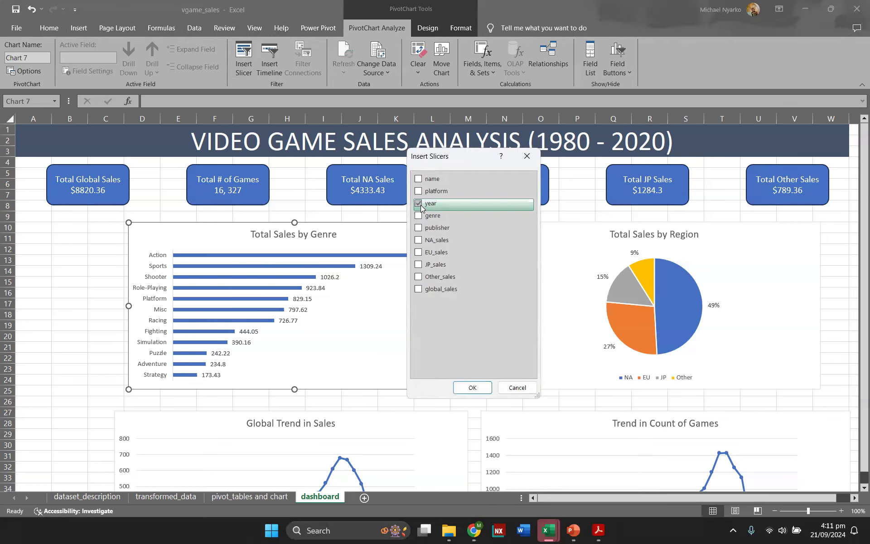
click(472, 388)
drag(420, 242, 53, 231)
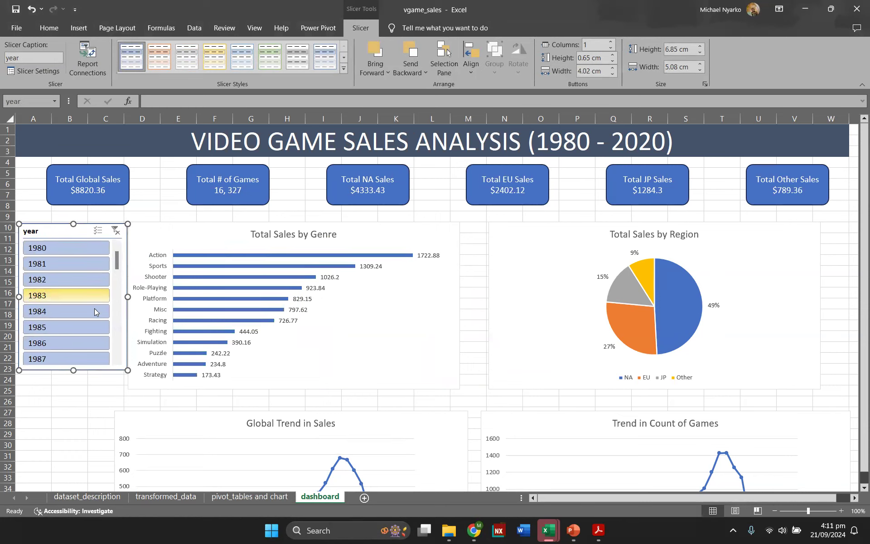
Step: Try filtering the genre chart by single years with the year slicer and clear the slicer's filter
scroll(51, 317, down, 8)
scroll(53, 330, up, 2)
click(49, 279)
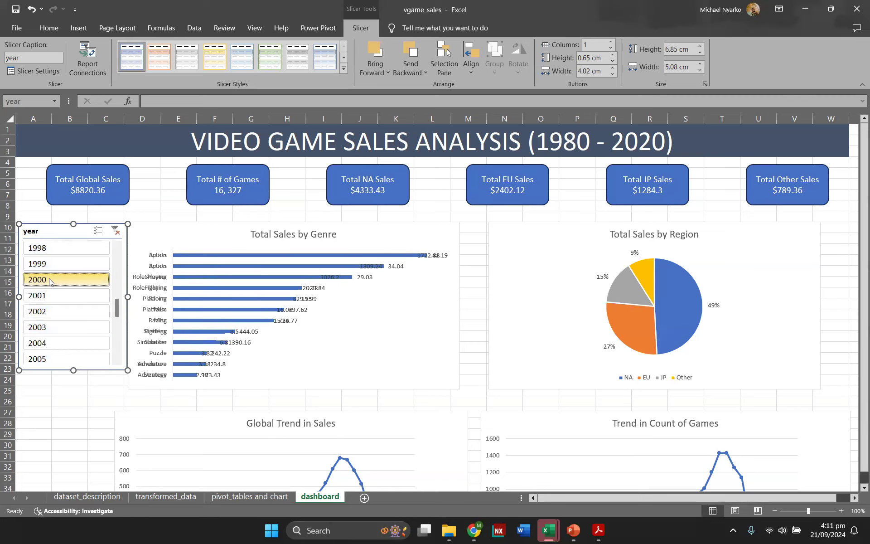
mouse_move(375, 270)
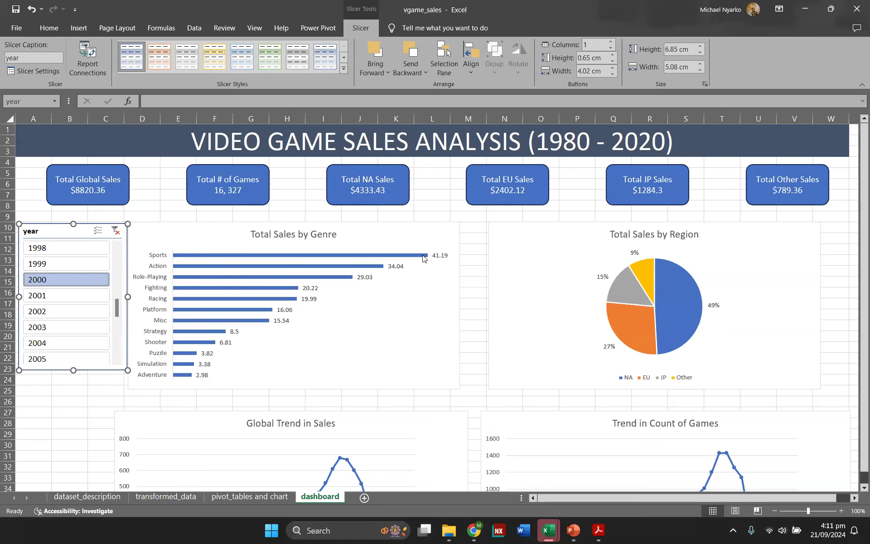
mouse_move(426, 260)
click(45, 295)
click(46, 311)
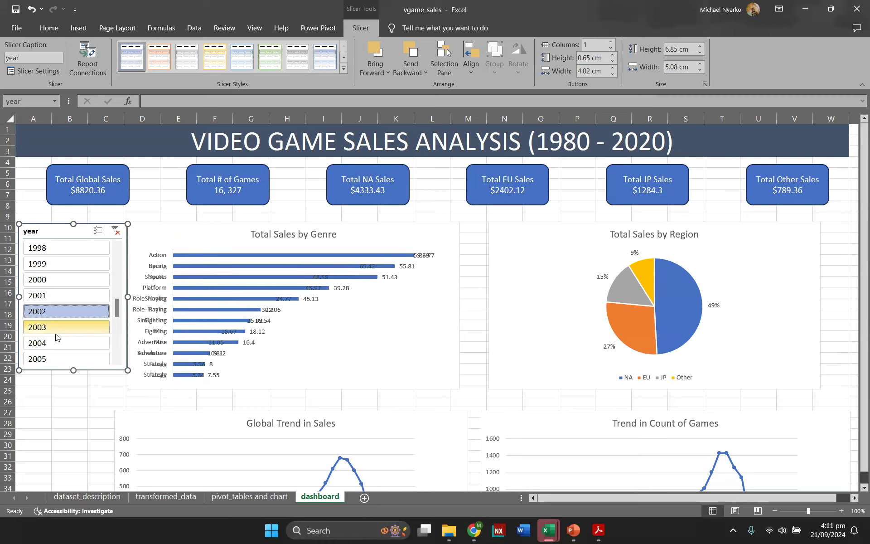
click(54, 329)
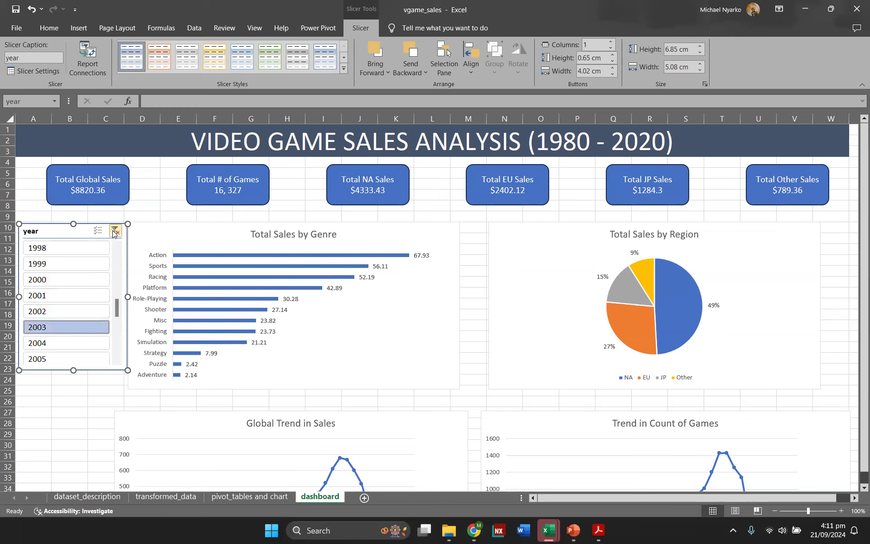
scroll(224, 321, down, 4)
scroll(118, 245, up, 3)
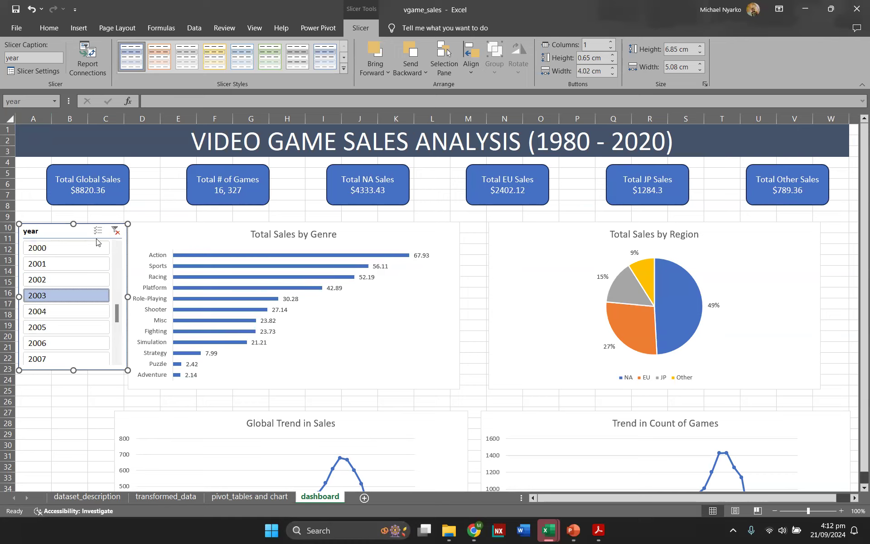
click(116, 232)
scroll(101, 267, up, 8)
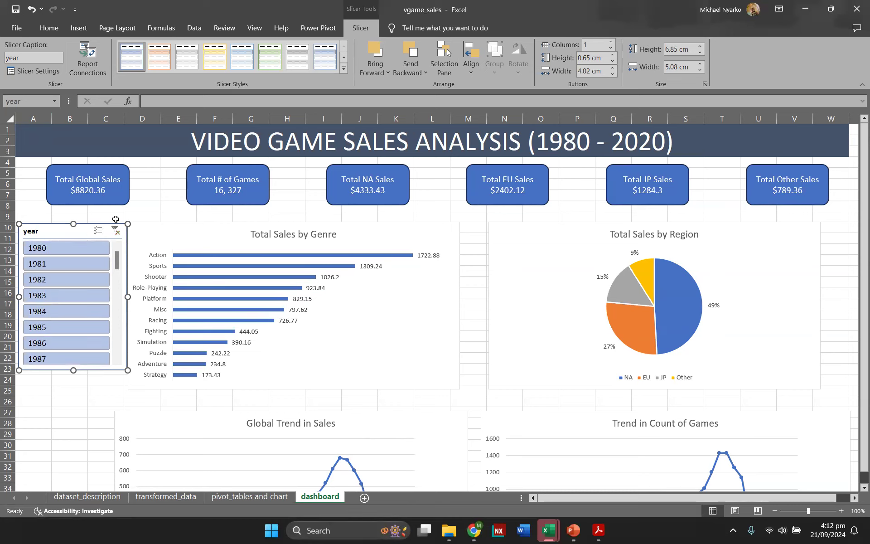
click(132, 209)
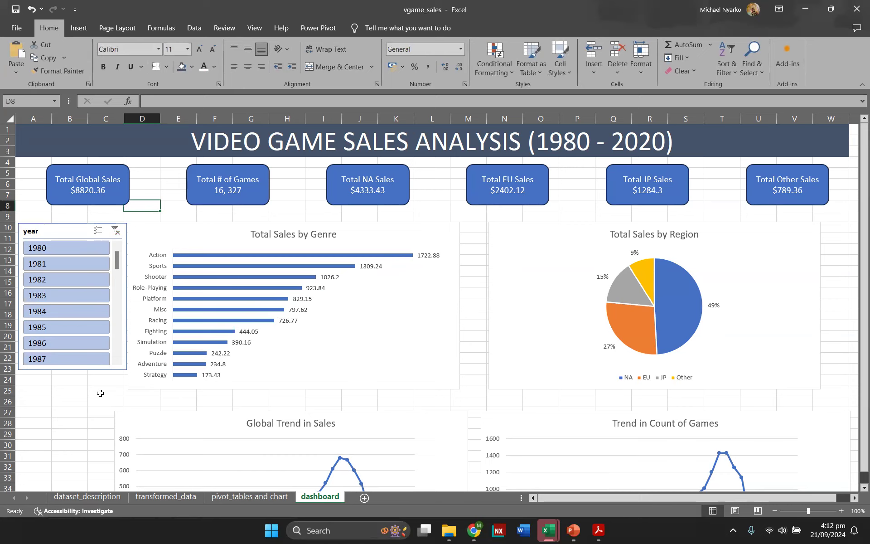
Step: Insert a platform slicer for the Total Sales by Genre chart and place it below the year slicer
scroll(92, 412, down, 2)
scroll(104, 408, up, 2)
click(122, 366)
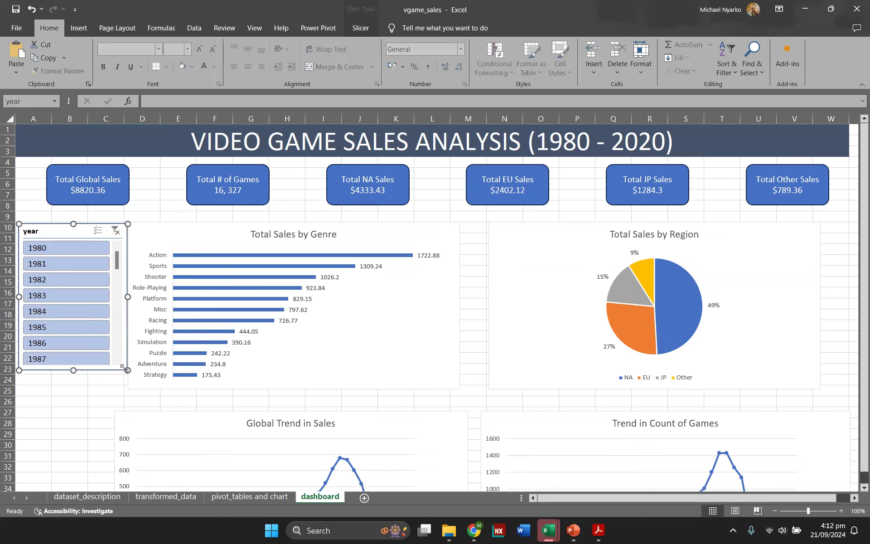
click(177, 231)
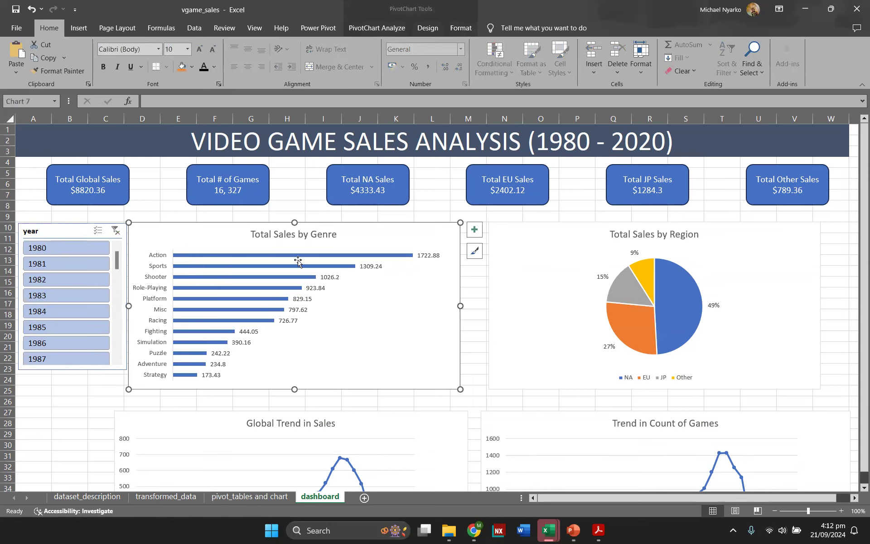
scroll(297, 261, down, 4)
scroll(297, 258, up, 2)
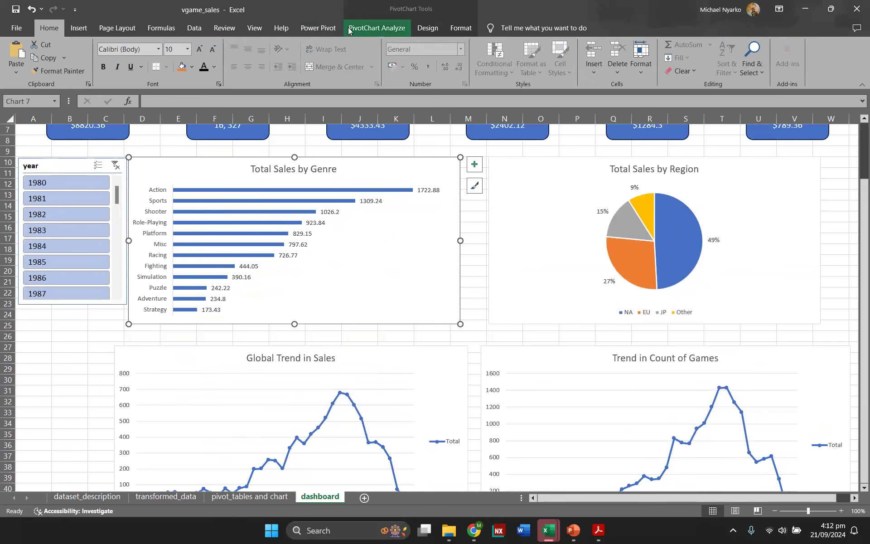
click(377, 28)
click(247, 60)
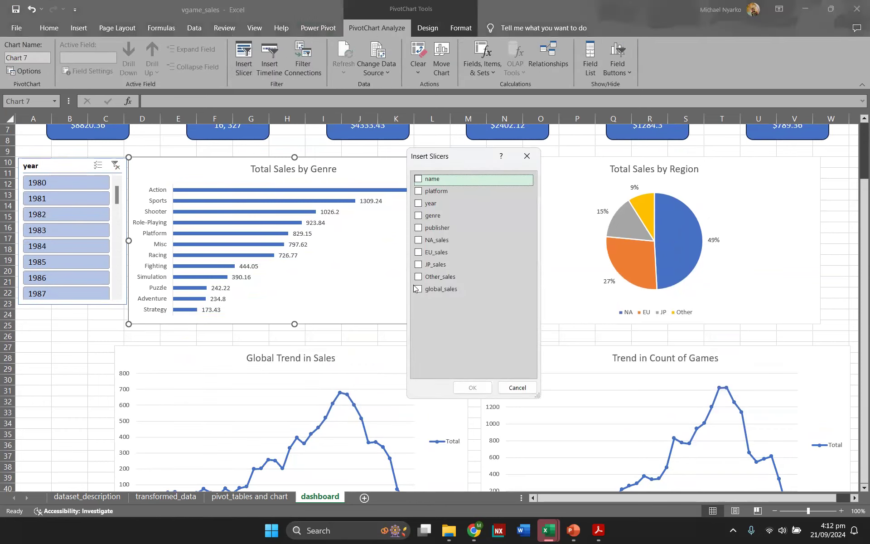
click(418, 192)
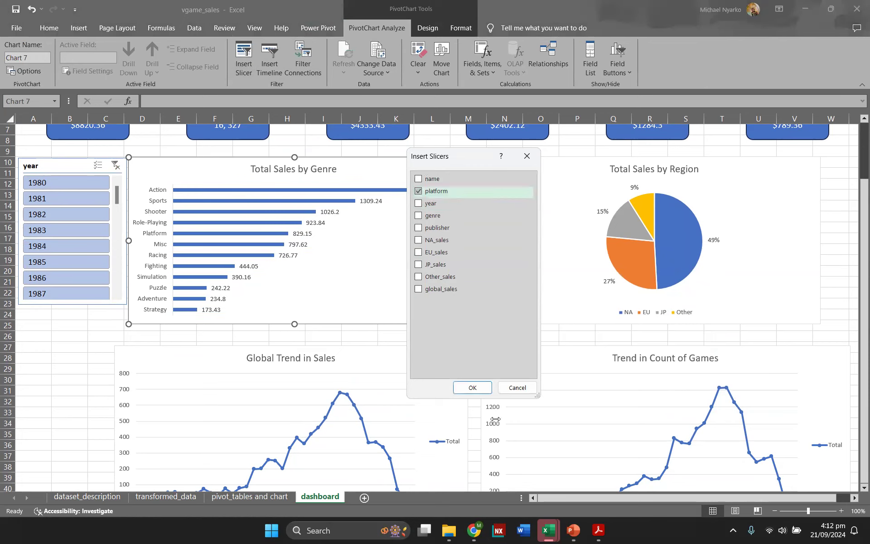
click(472, 388)
drag(407, 245, 33, 331)
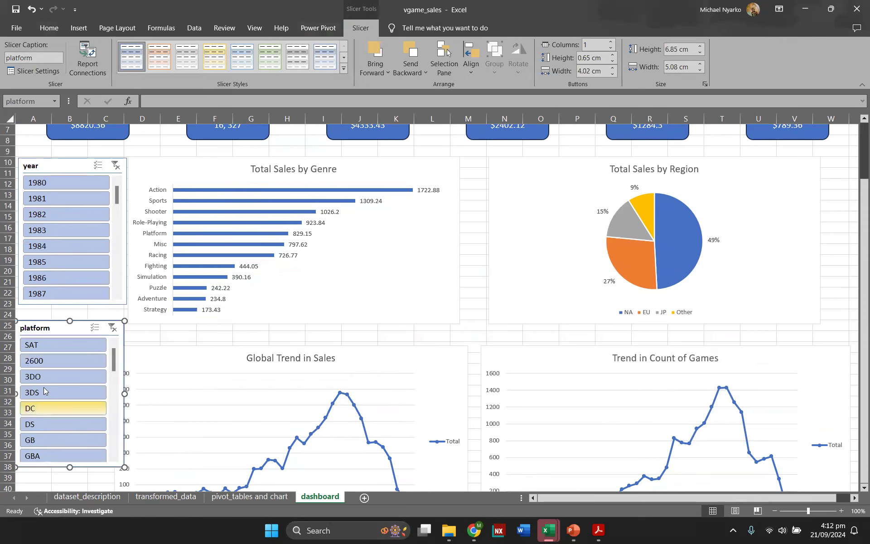
Step: Try filtering by the SAT platform and year 1995, and clear both slicer filters
click(54, 347)
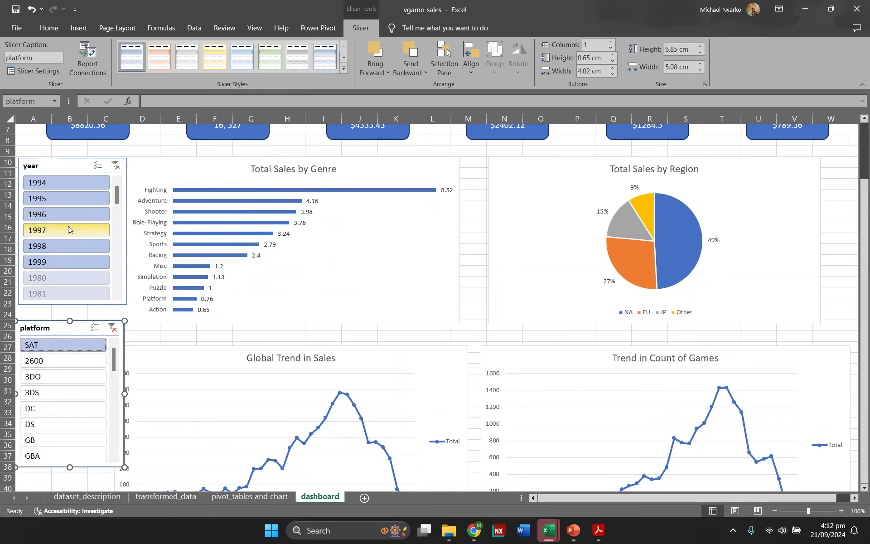
click(64, 203)
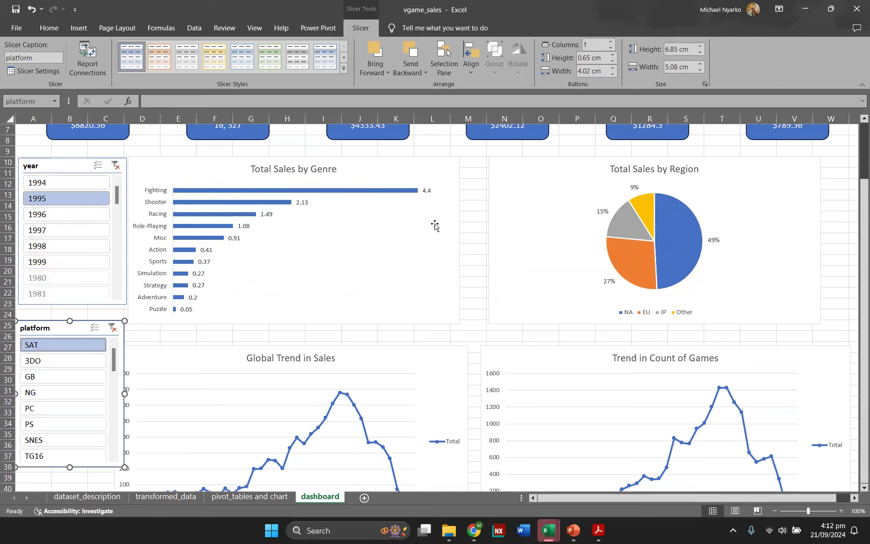
click(112, 329)
click(115, 167)
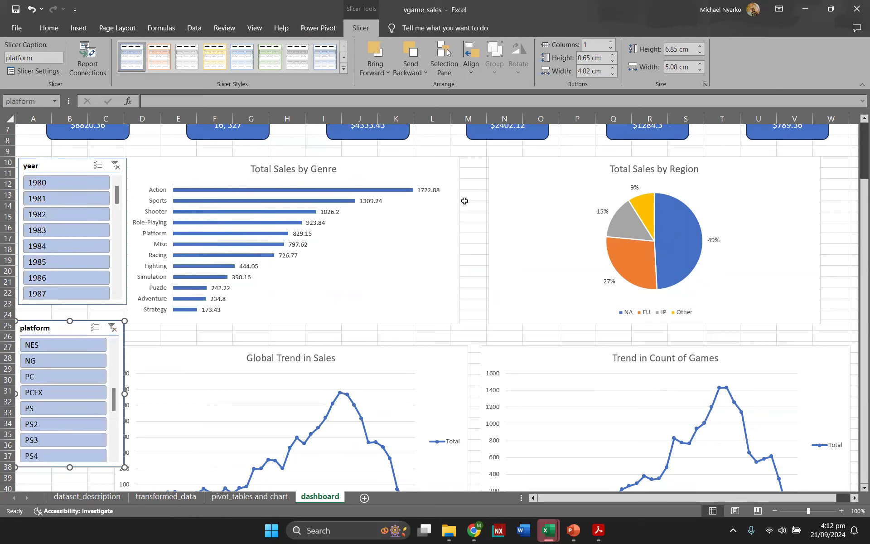
Step: Zoom the dashboard to 80% and review the full layout
click(774, 511)
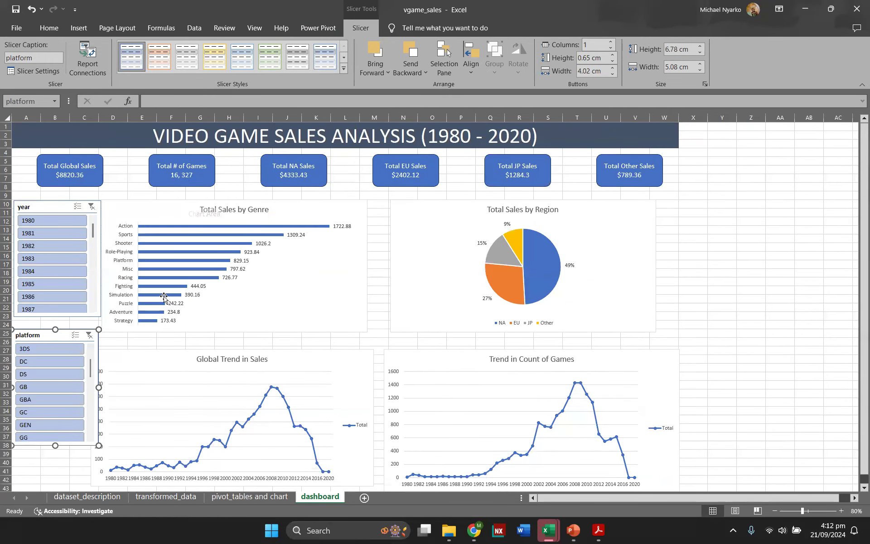
click(694, 254)
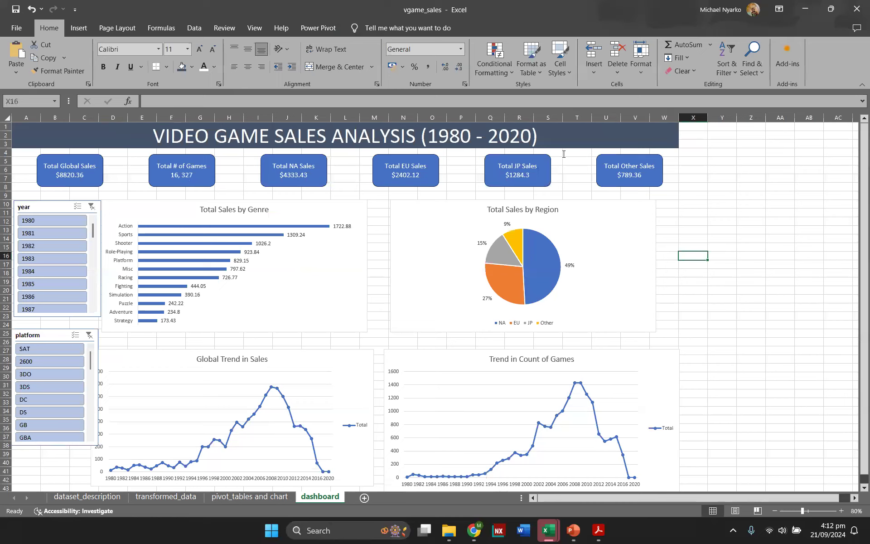
scroll(301, 285, down, 3)
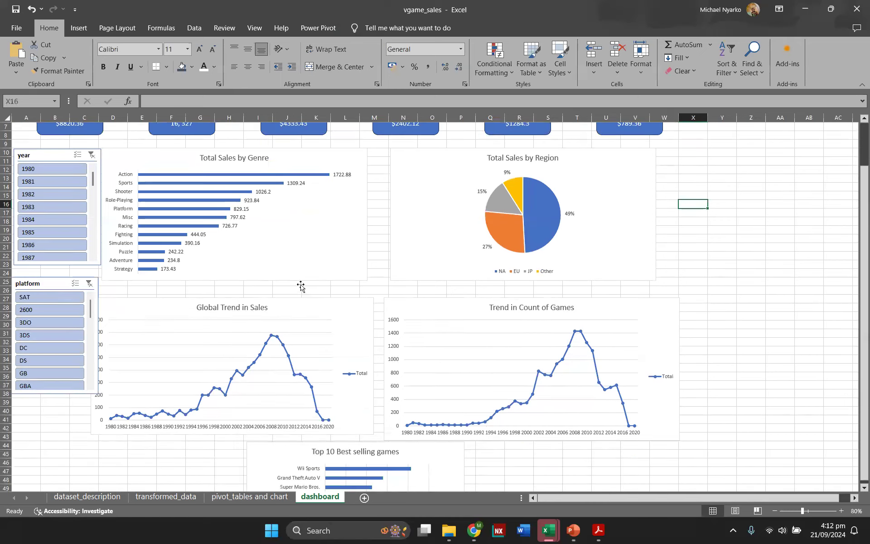
scroll(326, 366, down, 1)
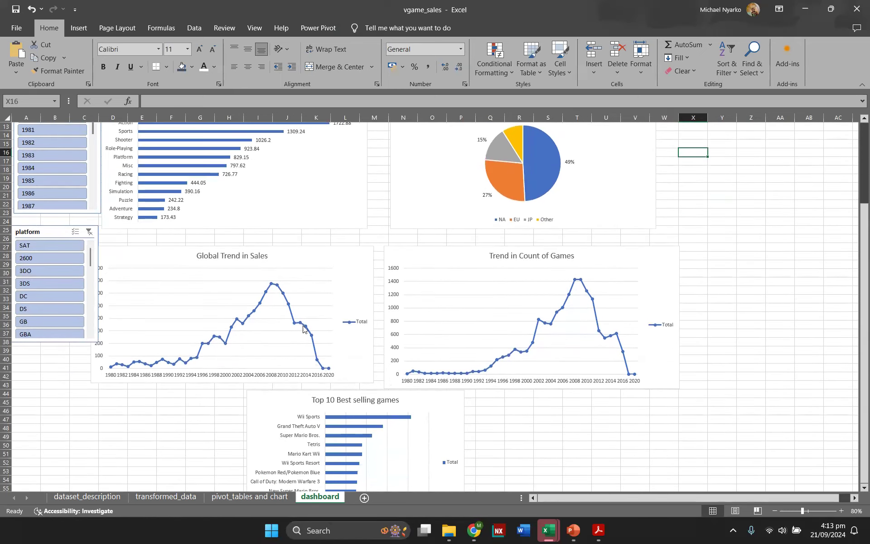
scroll(303, 329, up, 4)
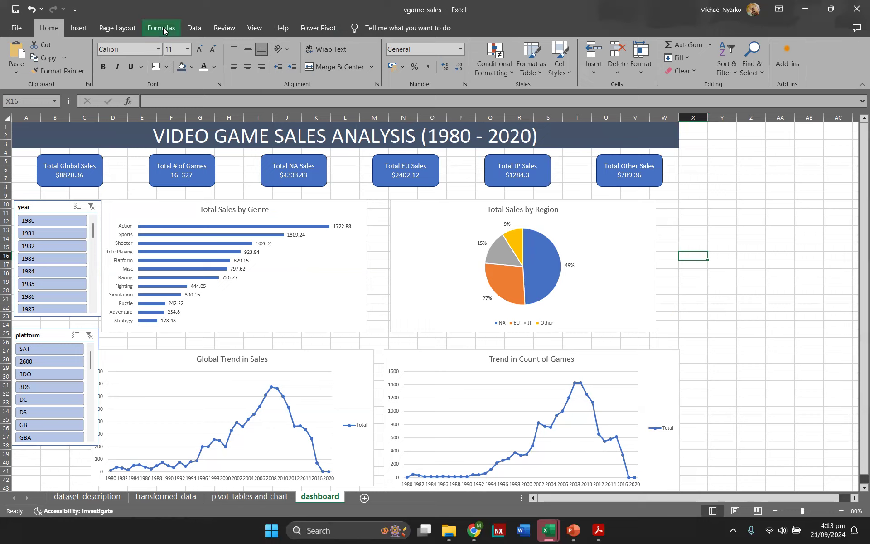
Step: Hide the gridlines, formula bar and row and column headings on the dashboard sheet
click(249, 29)
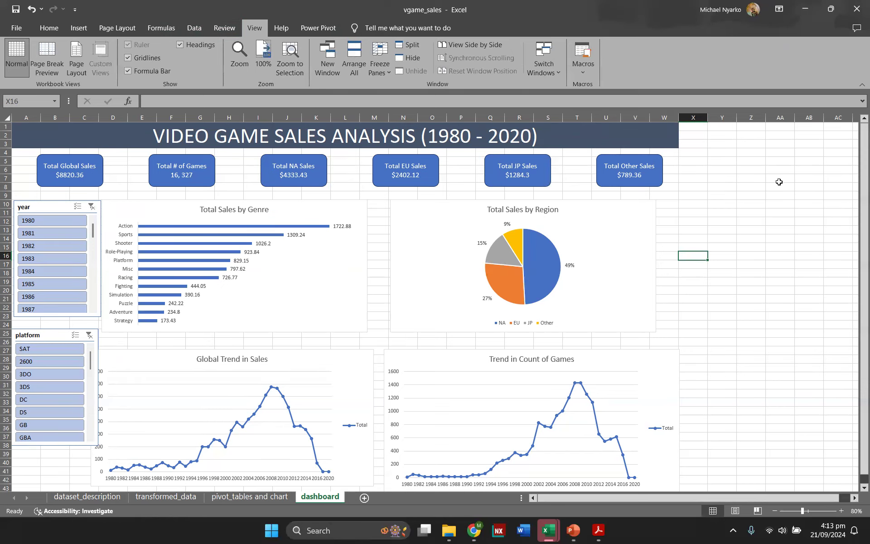
click(128, 58)
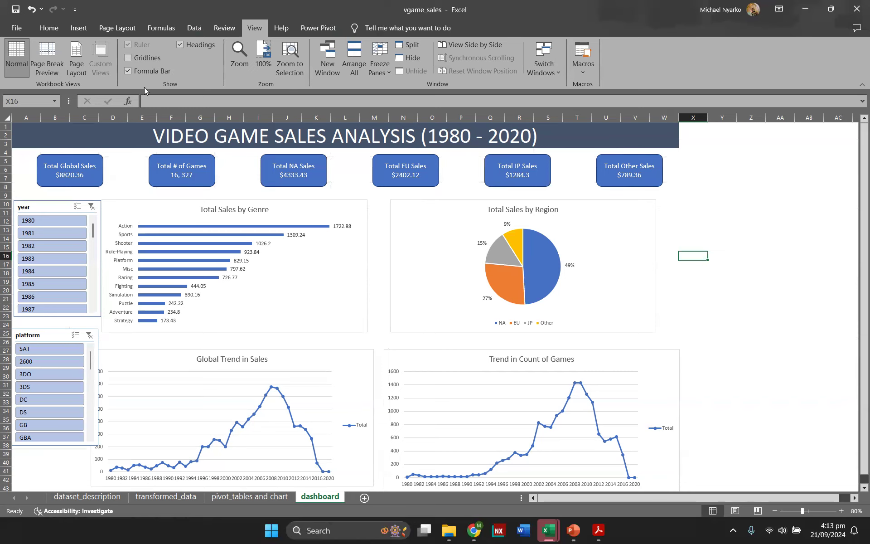
click(123, 71)
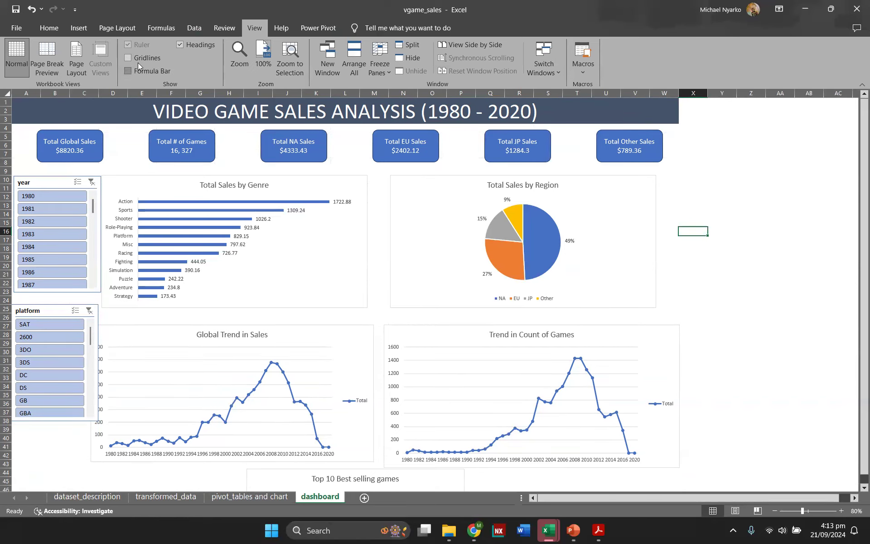
click(177, 43)
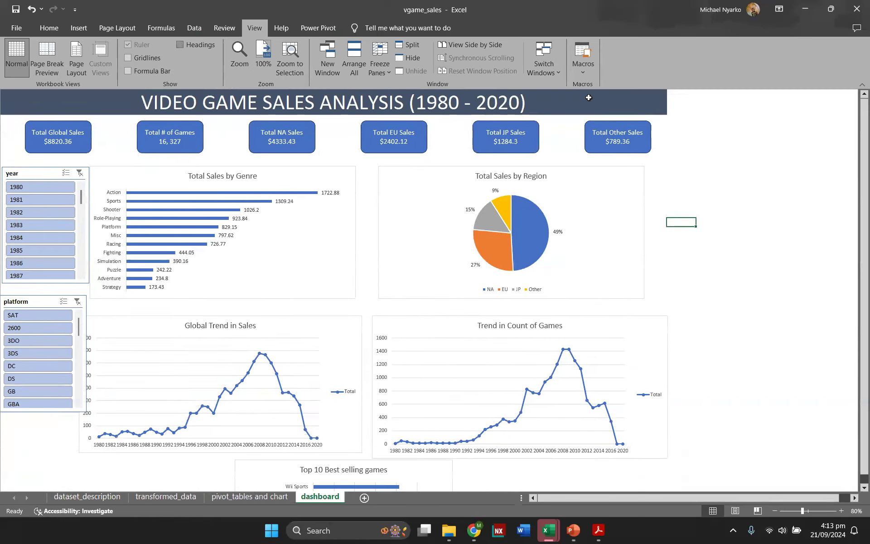
click(857, 84)
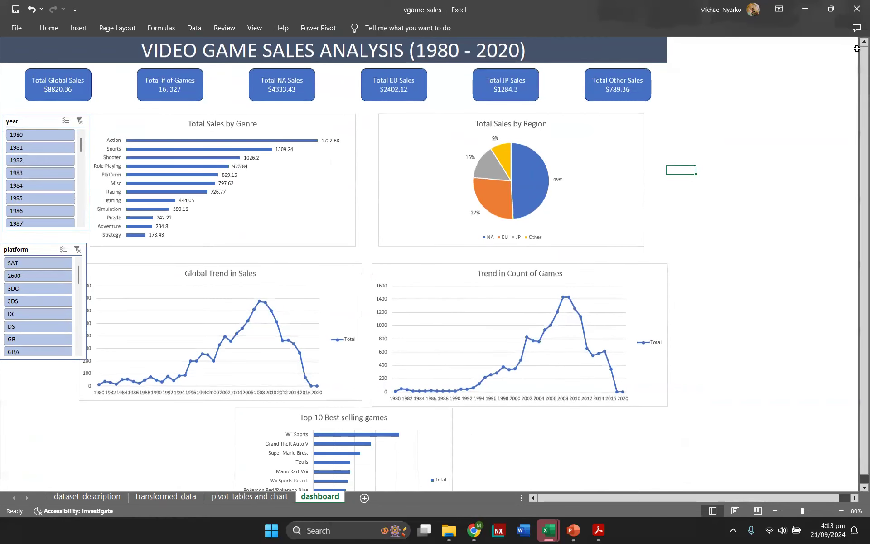
click(49, 27)
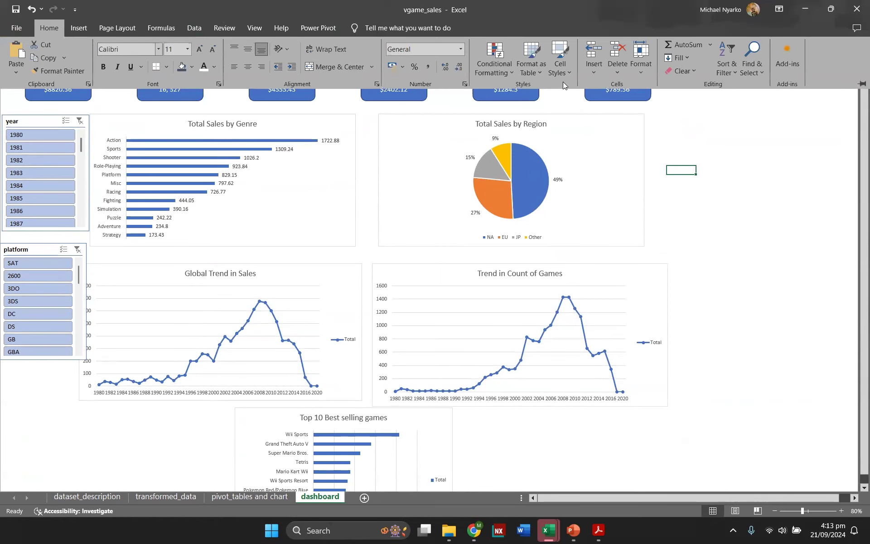
click(858, 81)
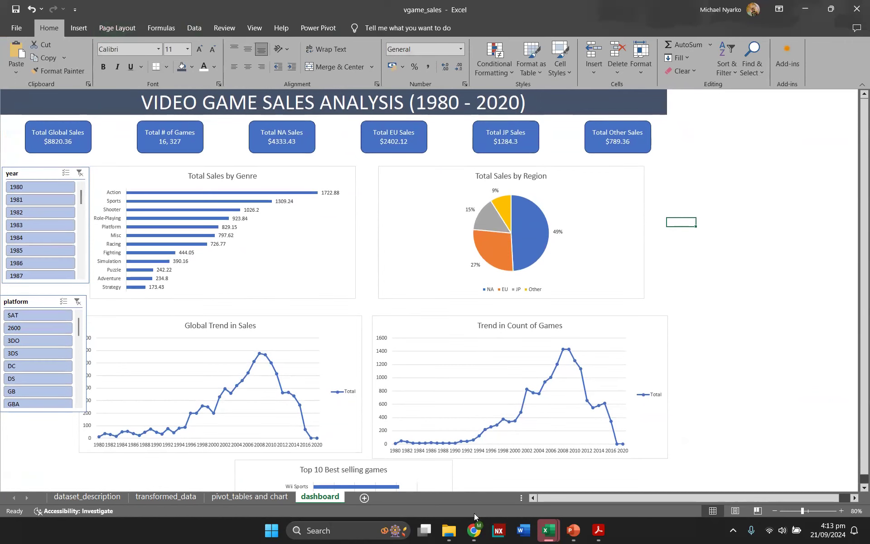
Step: Switch to the finished video_game_sales workbook to view its reference dashboard
mouse_move(552, 532)
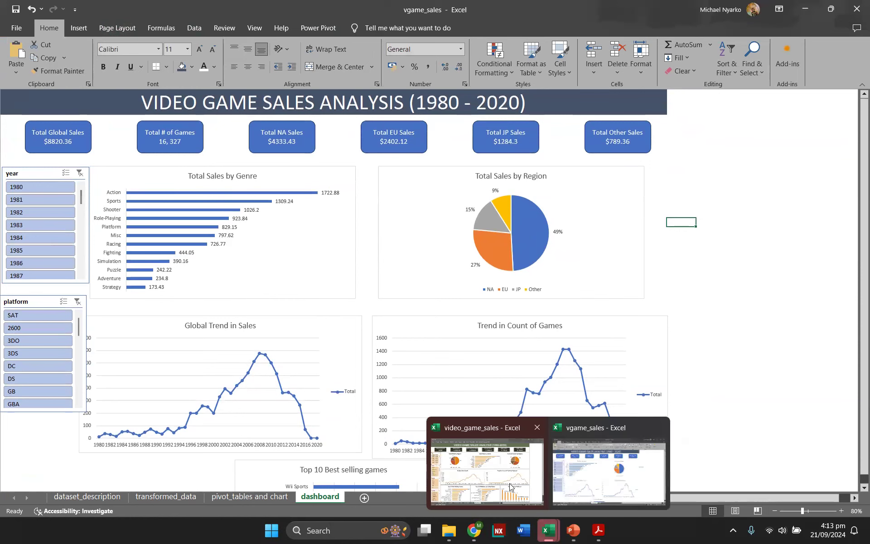
click(494, 479)
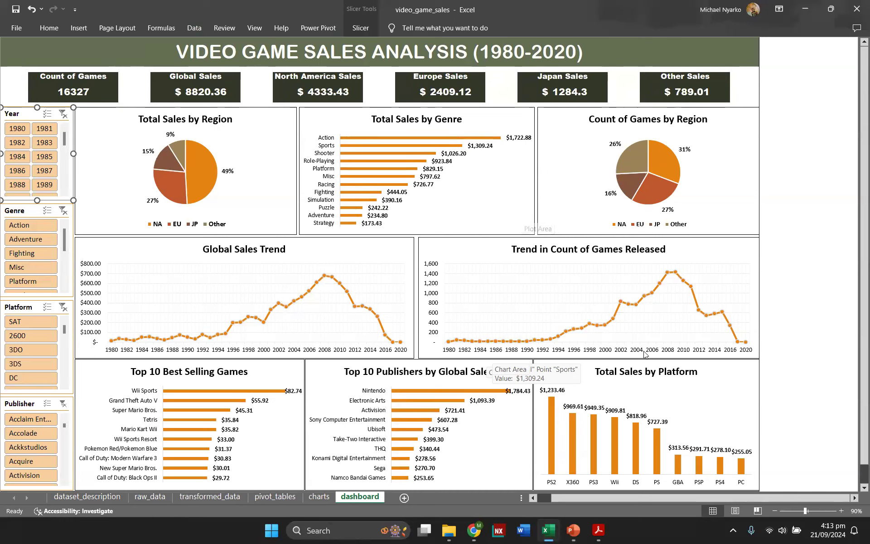
click(823, 376)
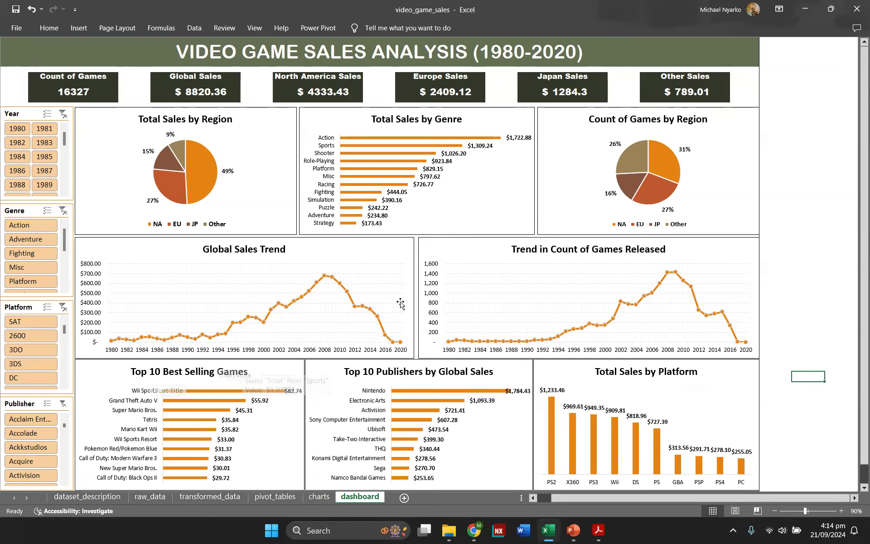
Step: Try the reference dashboard's Year, Genre and Platform slicers with 1984, Adventure and 2600, clearing each filter
click(22, 160)
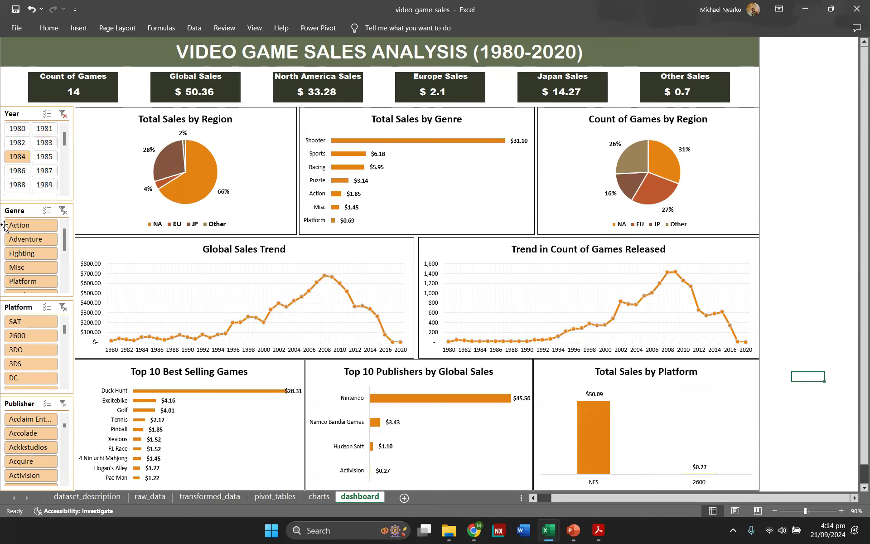
click(63, 114)
click(13, 239)
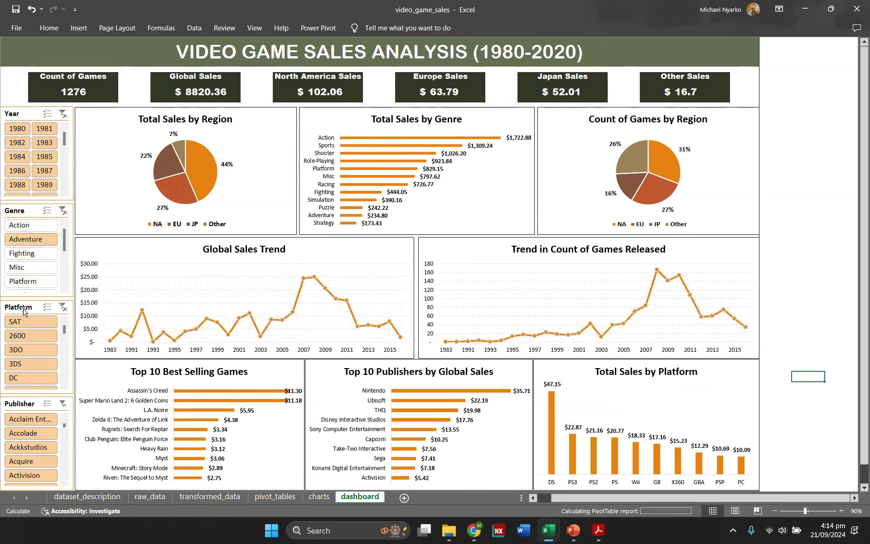
click(63, 210)
click(25, 336)
click(63, 308)
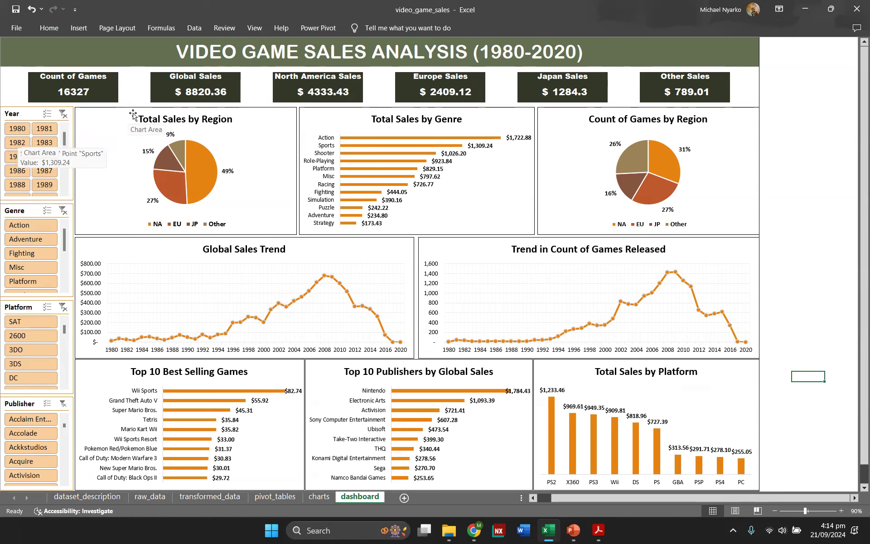
Step: Return to the vgame_sales workbook and connect the year slicer to the regional_sales and top10games reports as well
mouse_move(556, 533)
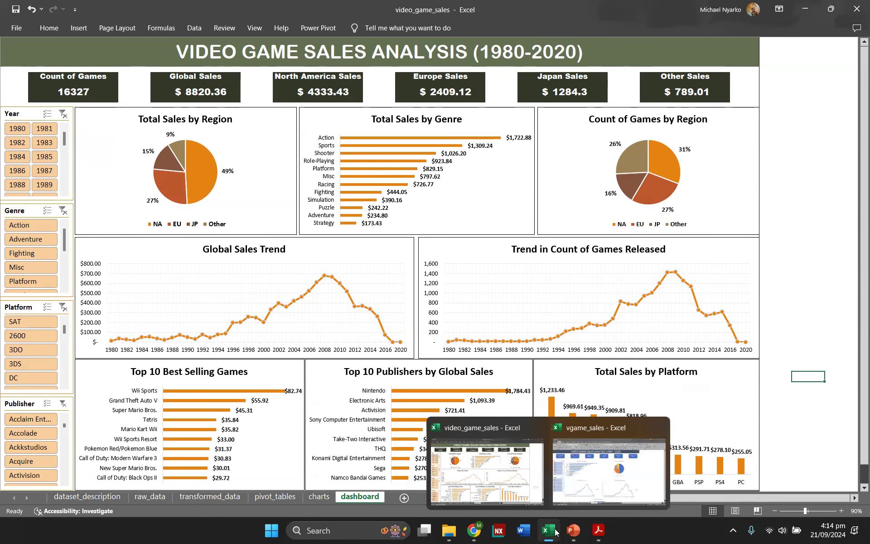
click(581, 487)
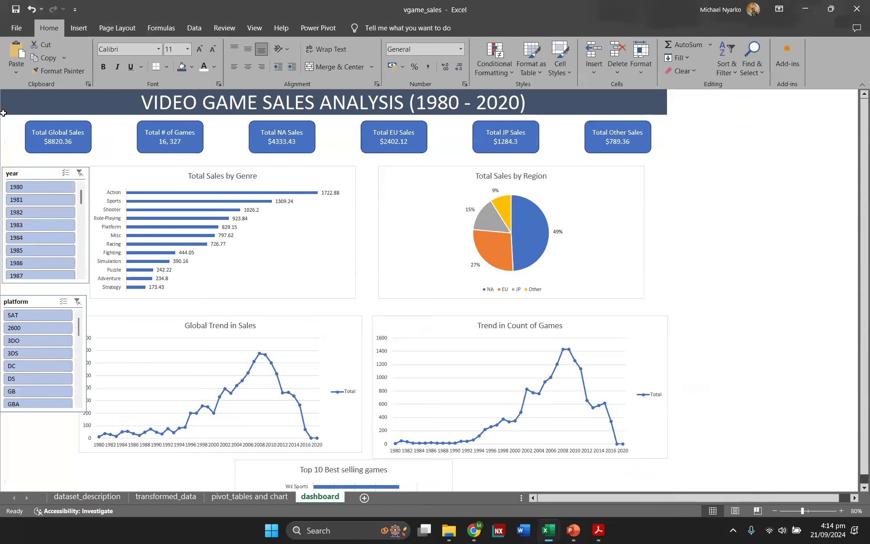
click(116, 178)
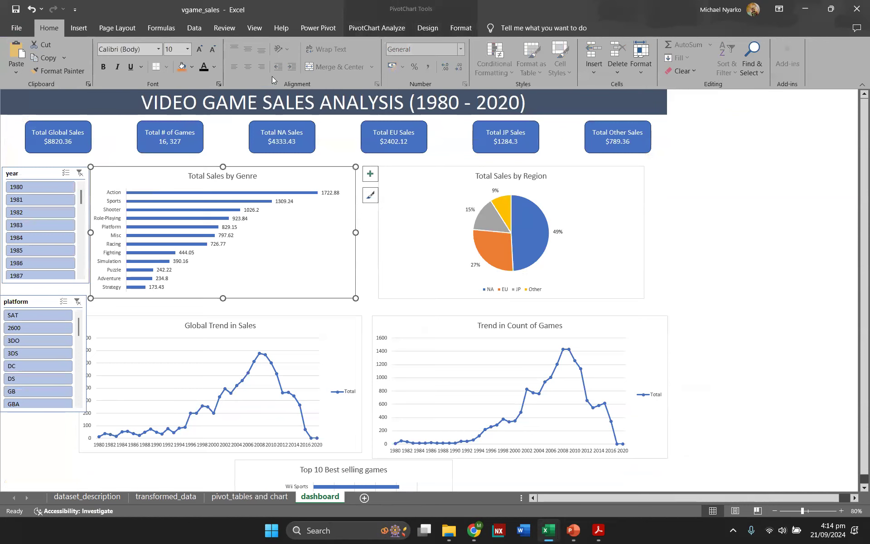
click(363, 30)
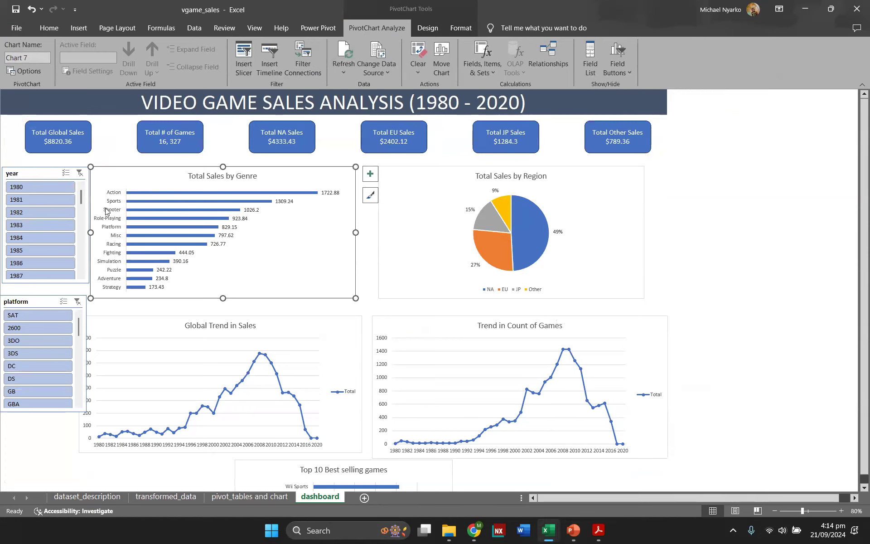
click(43, 176)
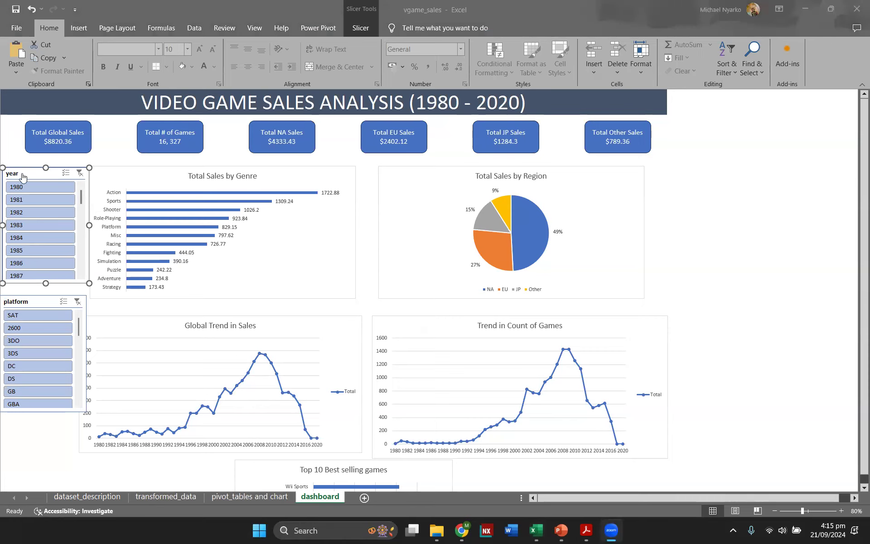
click(352, 29)
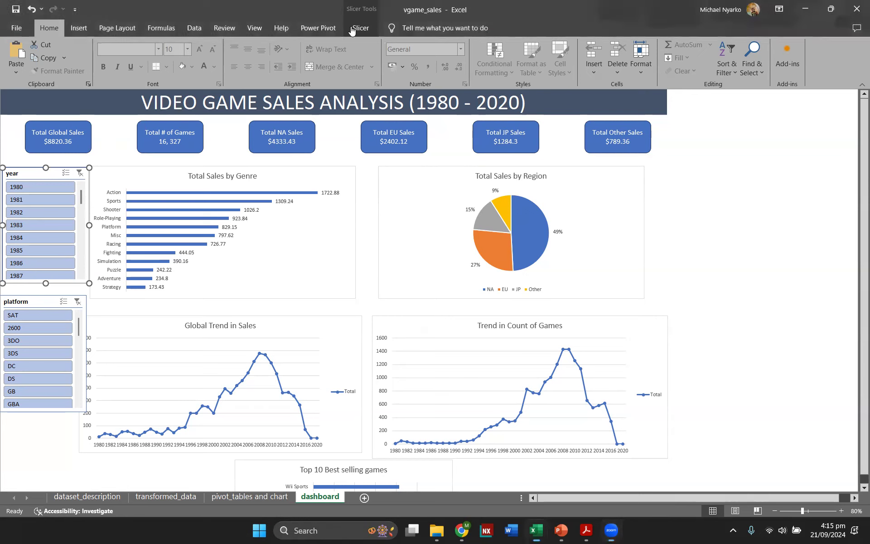
click(362, 23)
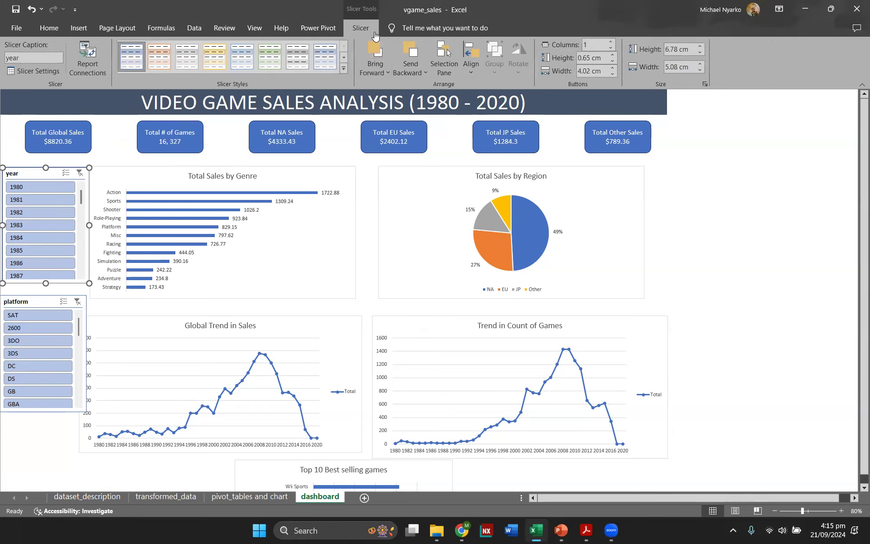
click(92, 69)
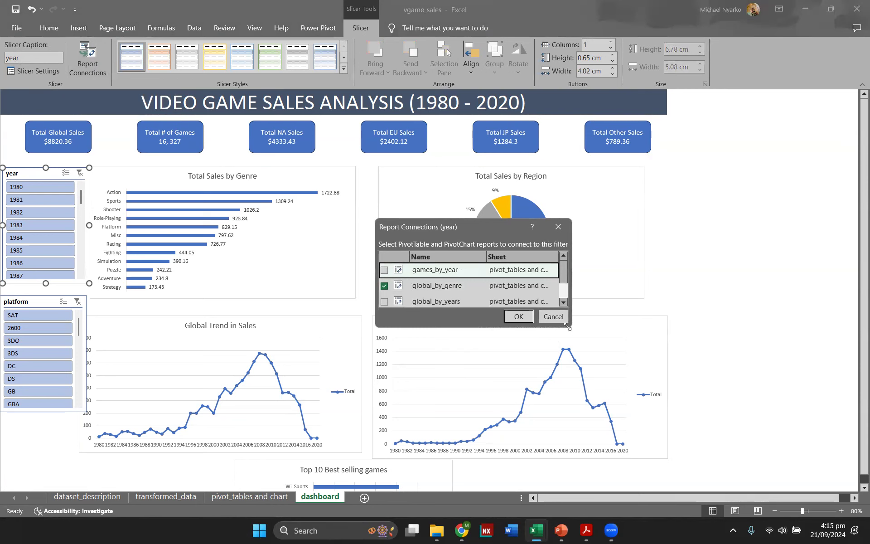
drag(567, 325, 646, 388)
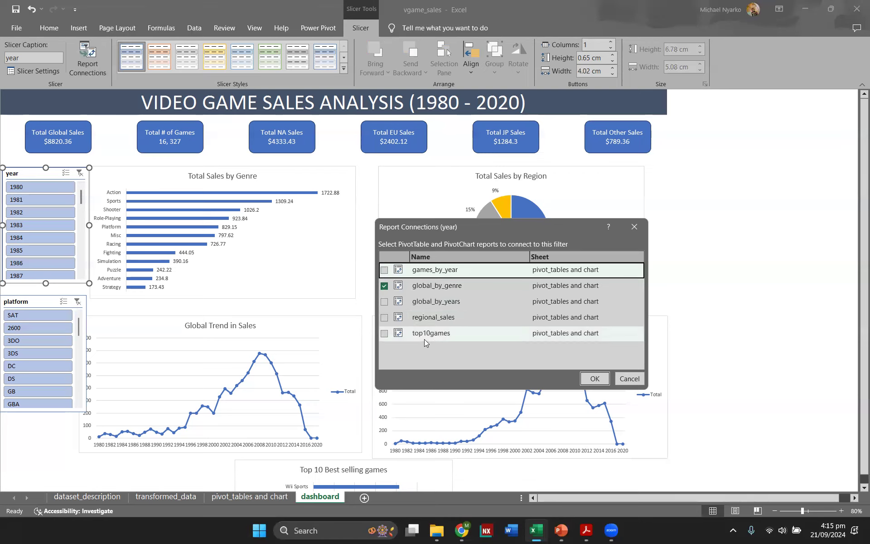
click(384, 334)
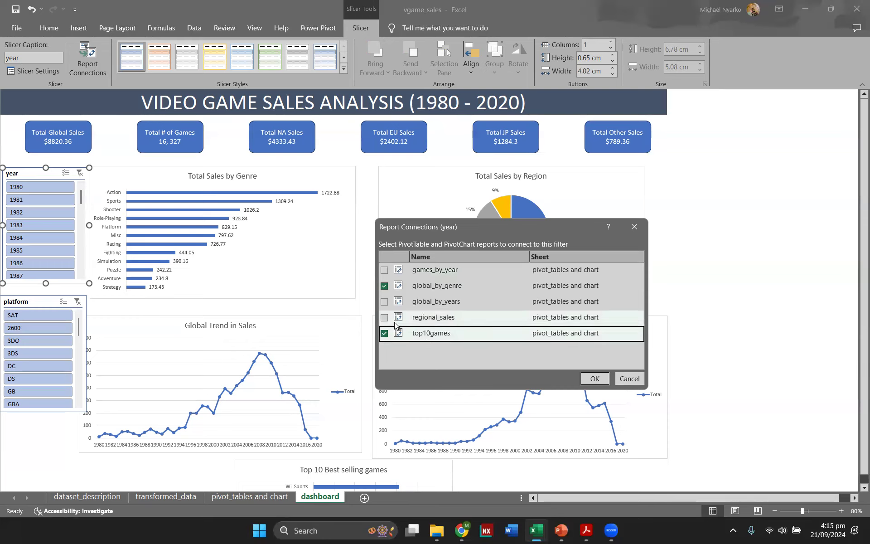
click(385, 318)
click(385, 303)
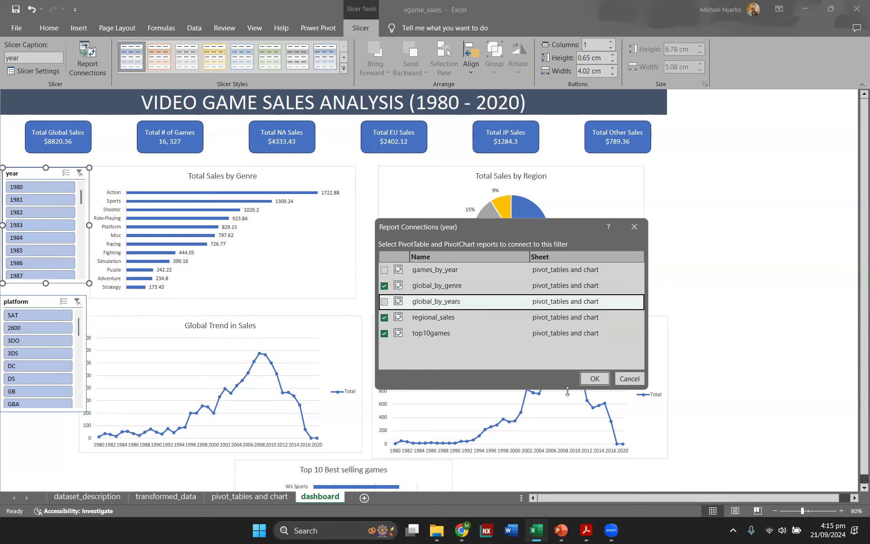
click(594, 382)
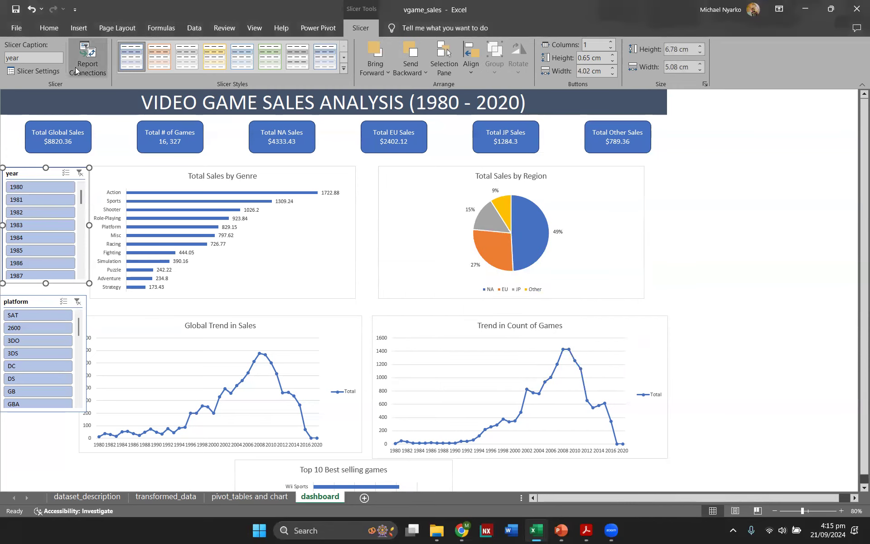
Step: Reopen the year slicer's report connections to review them, then close the dialog
click(88, 58)
scroll(503, 328, down, 2)
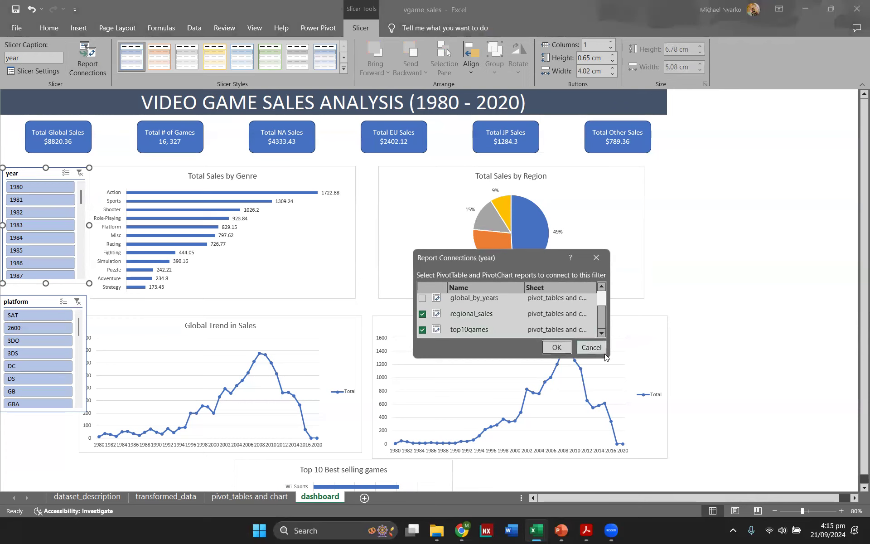
drag(678, 417, 682, 417)
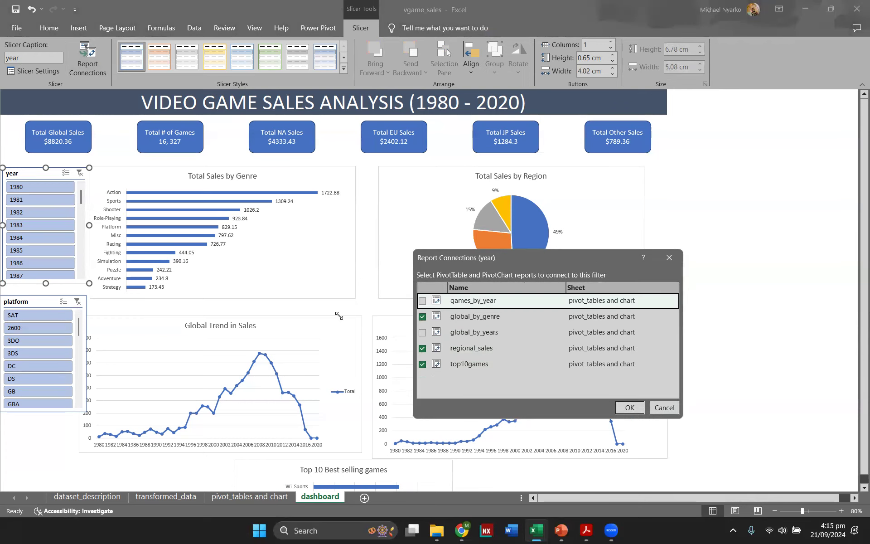
click(662, 260)
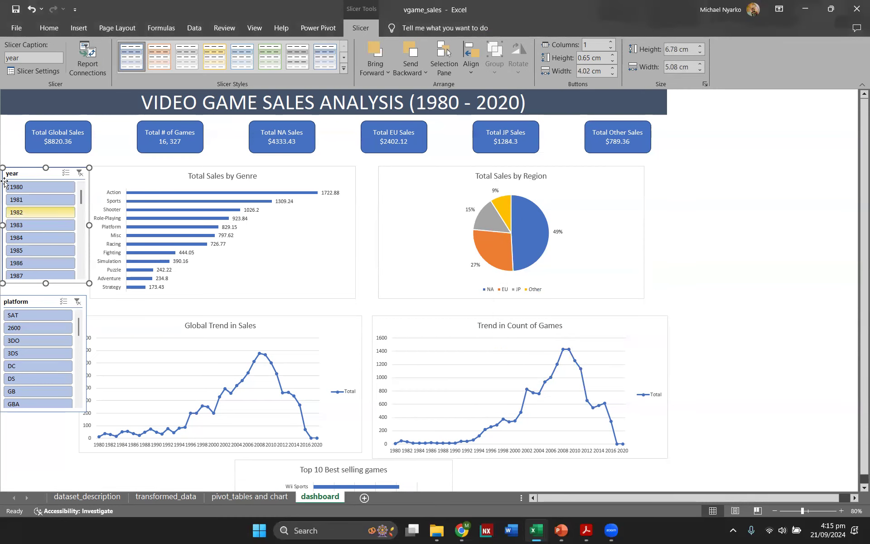
Step: Try filtering the dashboard by year 1980, zoom out to 60%, and clear the year slicer's filter
click(175, 206)
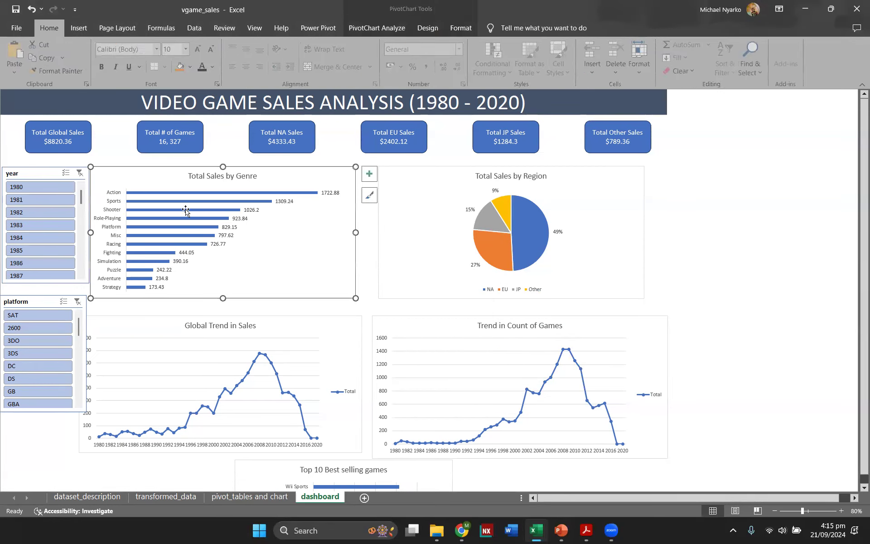
click(53, 187)
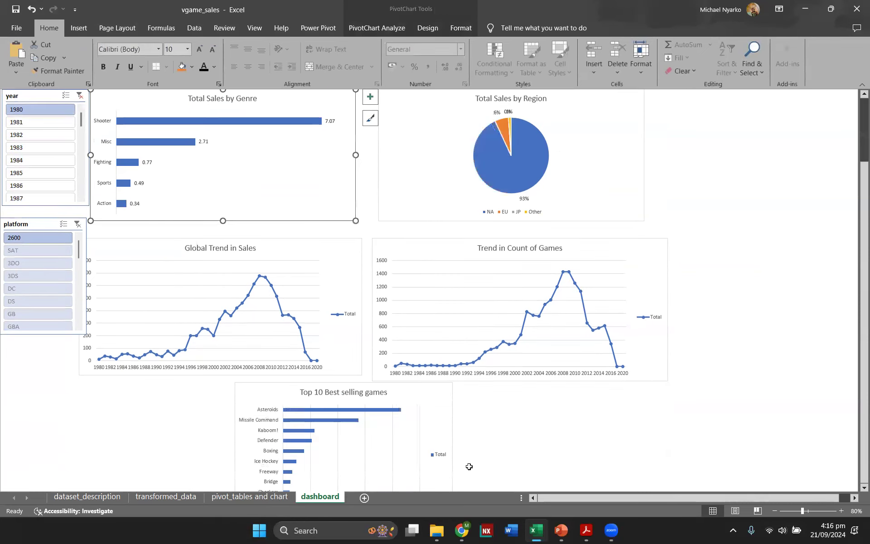
scroll(436, 411, down, 4)
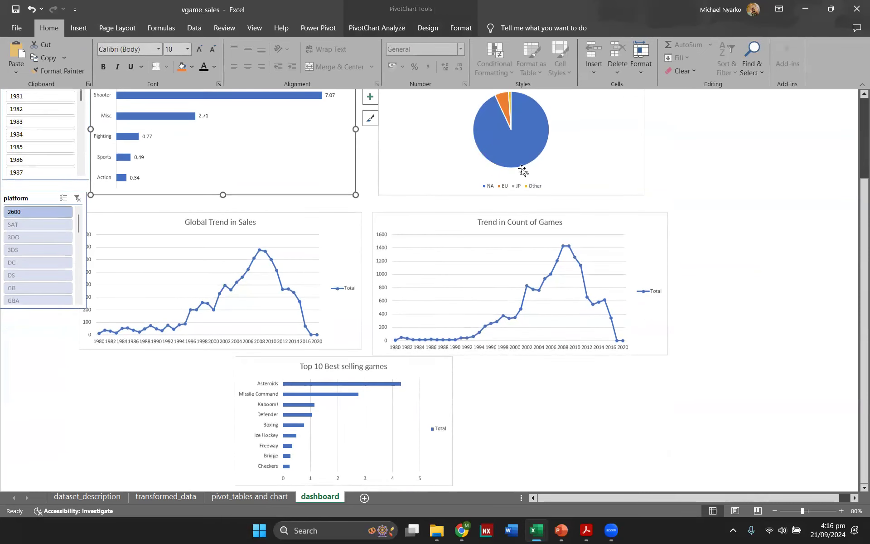
click(773, 511)
click(772, 511)
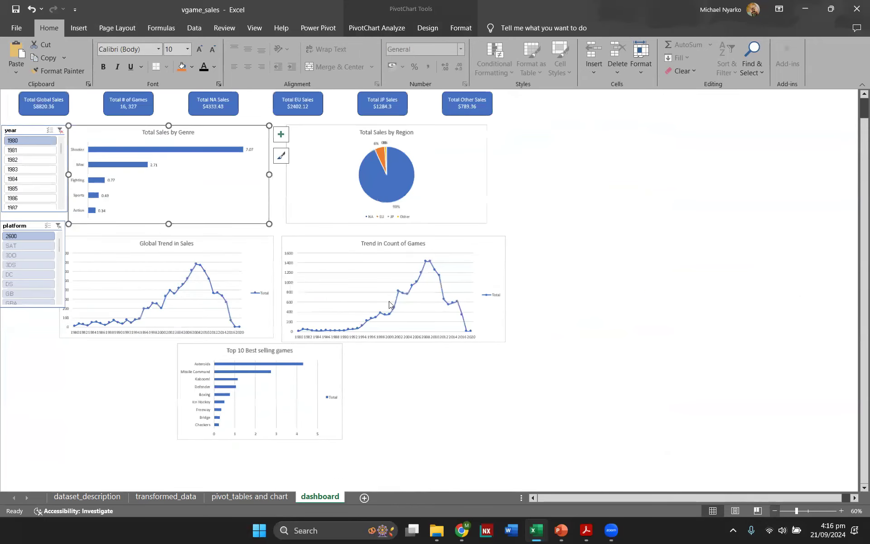
click(58, 132)
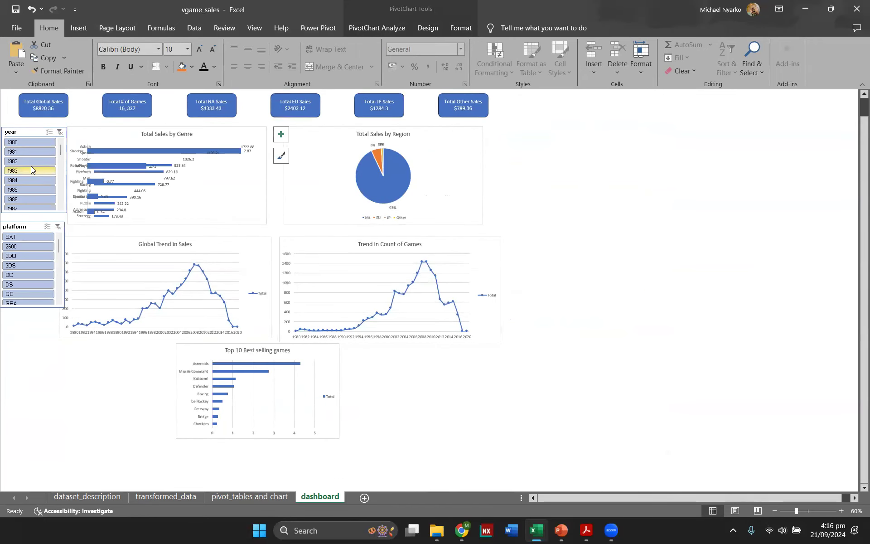
scroll(19, 176, up, 1)
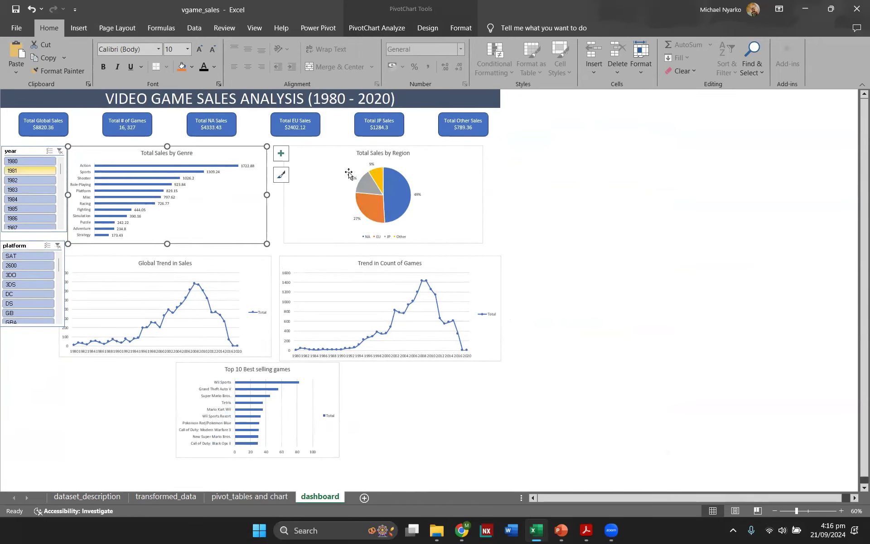
click(423, 157)
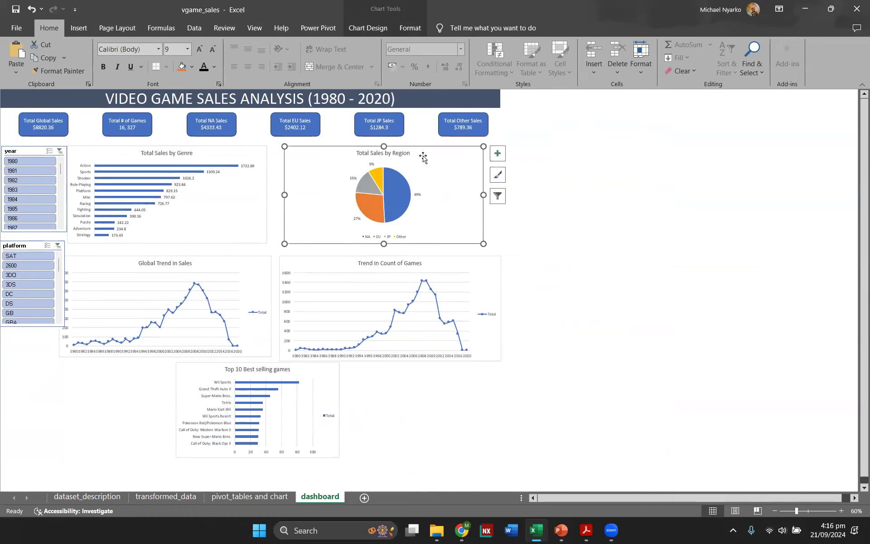
click(325, 374)
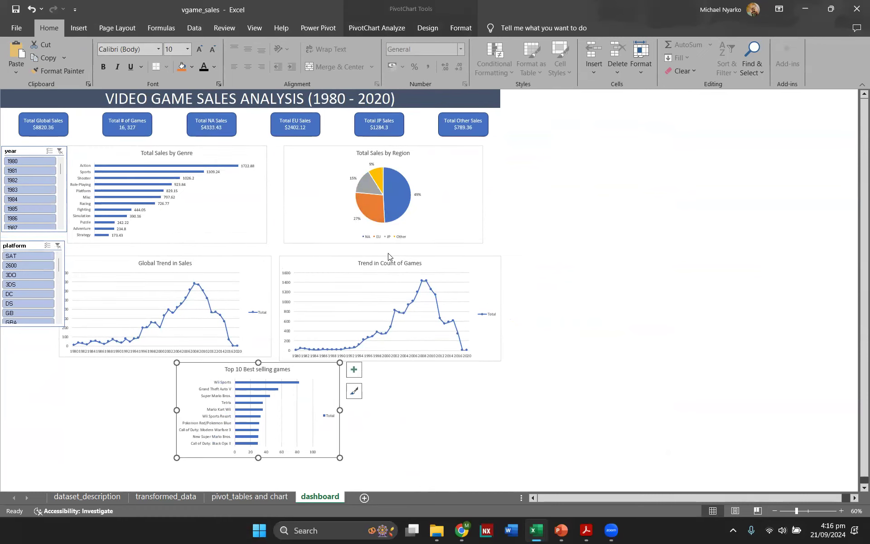
click(441, 182)
click(324, 375)
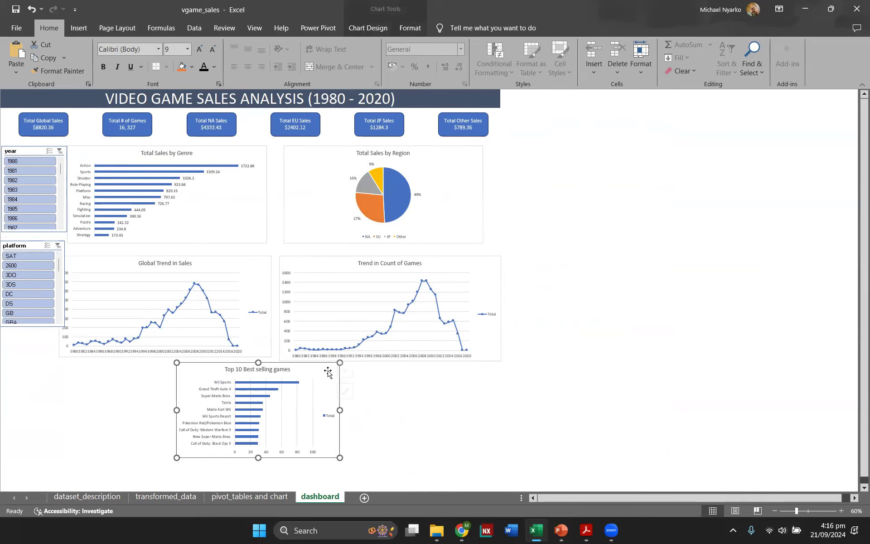
click(365, 374)
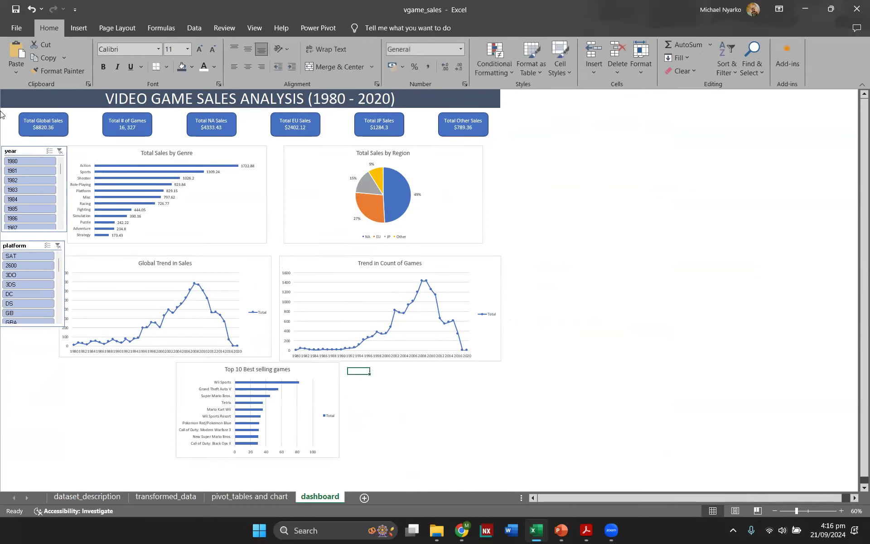
Step: Filter the dashboard by year 1980, then by 1984, and zoom the sheet in to 90%
click(17, 151)
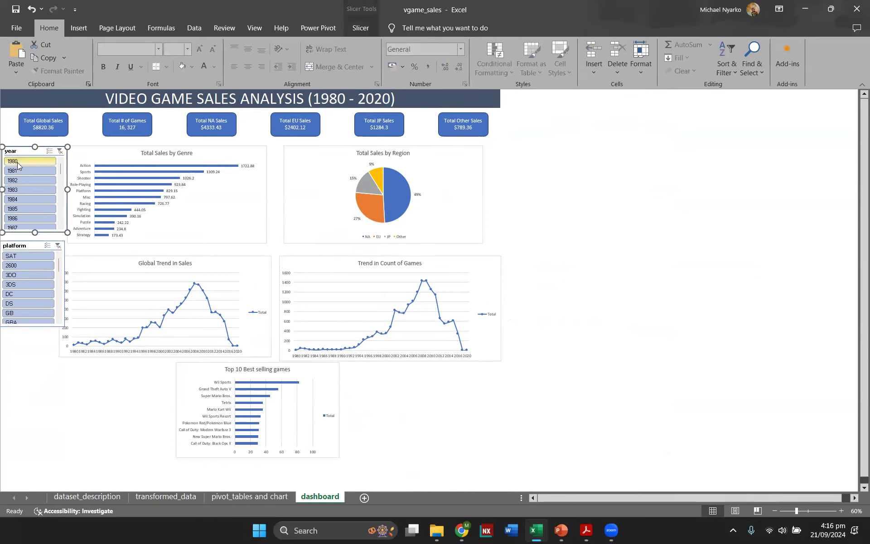
click(17, 164)
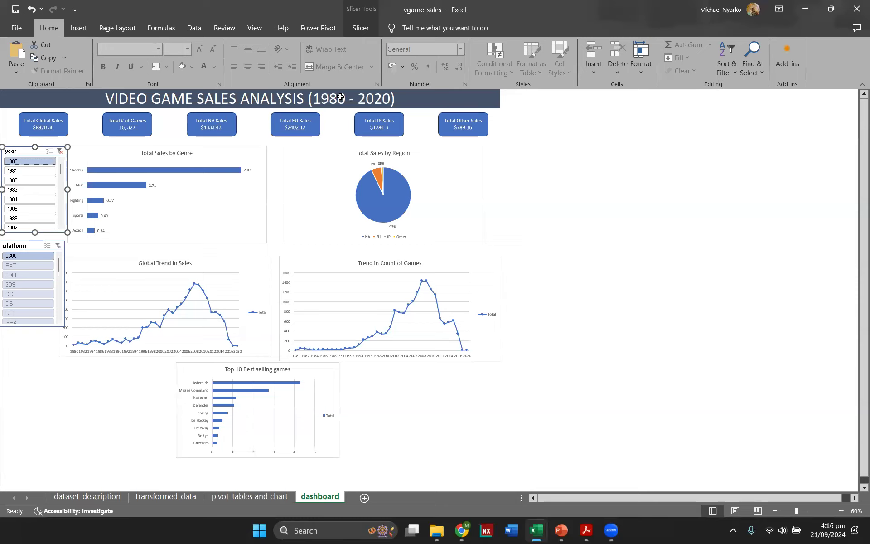
click(34, 200)
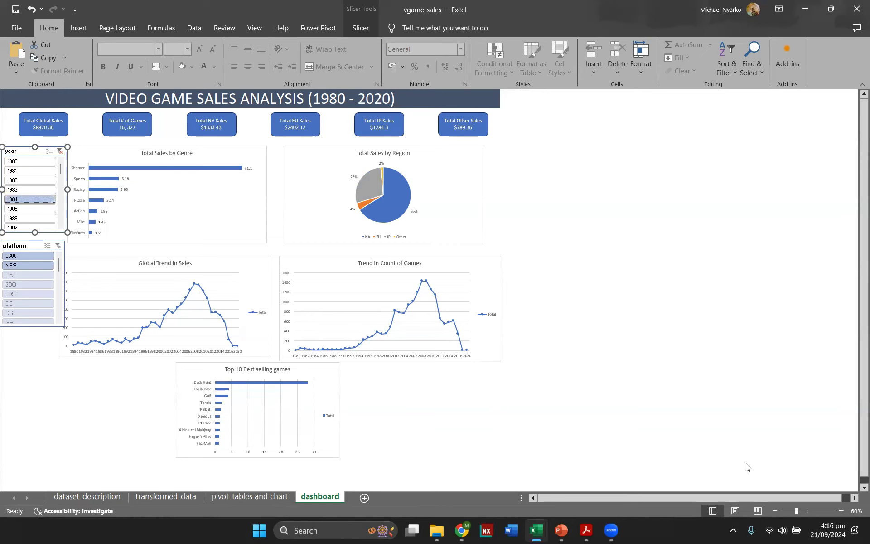
click(841, 511)
click(841, 511)
click(840, 510)
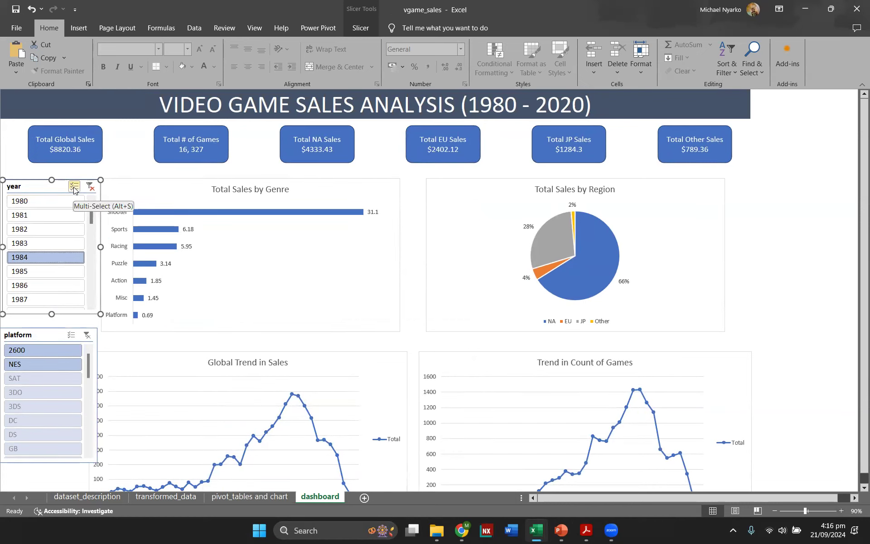
Step: Turn on multi-select in the year slicer, add 1982 to the selection, then clear the year filter
click(74, 187)
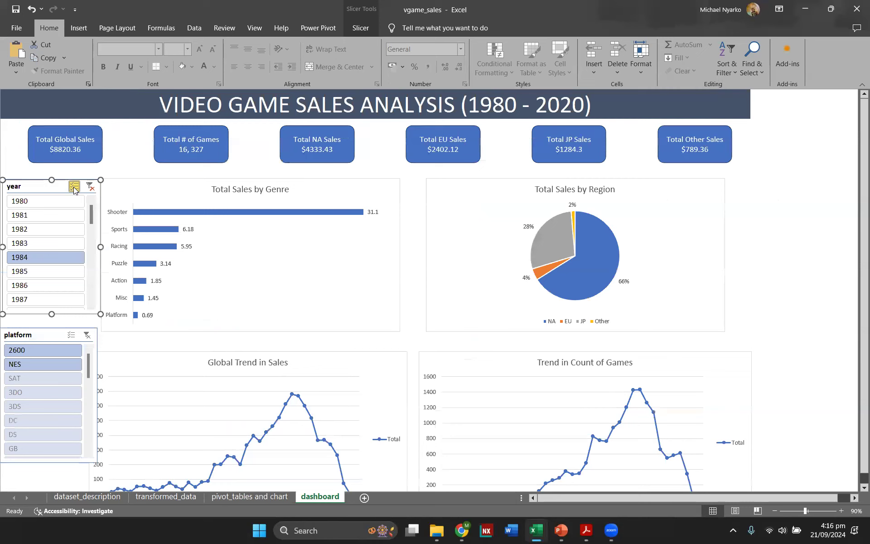
click(42, 226)
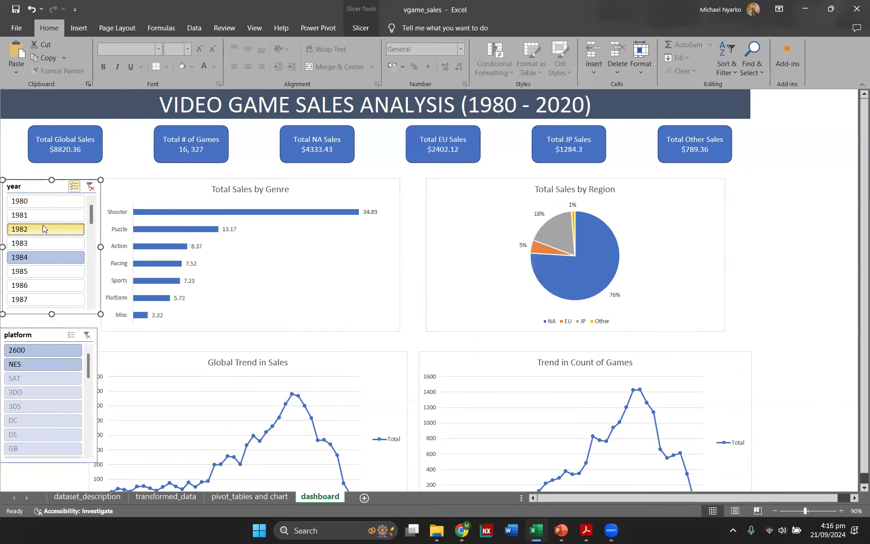
click(89, 191)
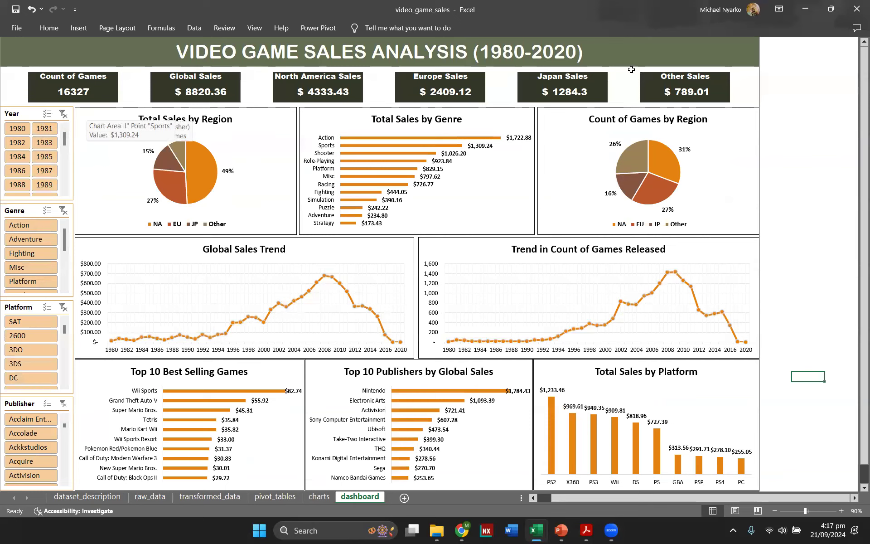
Step: Try the reference dashboard's Year slicer with 1982, 1985, 1986 and 1989, then clear the year filter
click(15, 144)
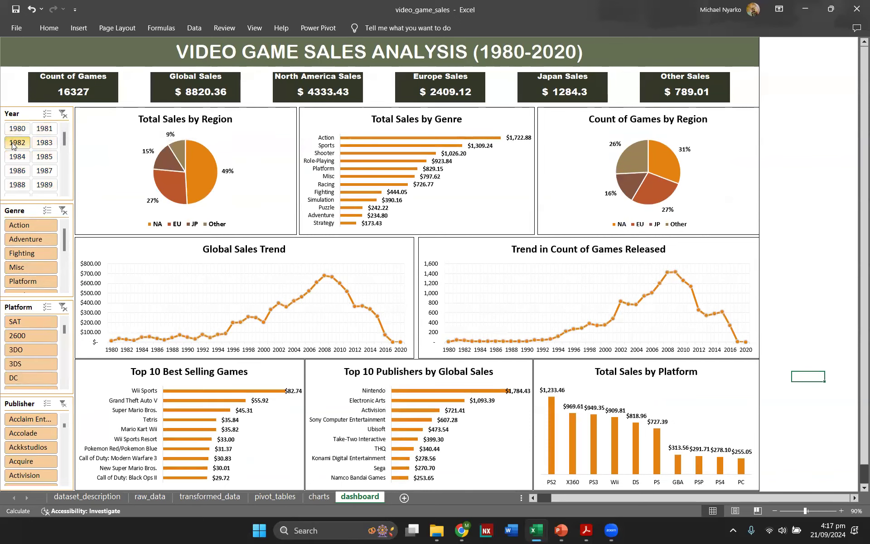
click(44, 156)
click(17, 171)
click(44, 185)
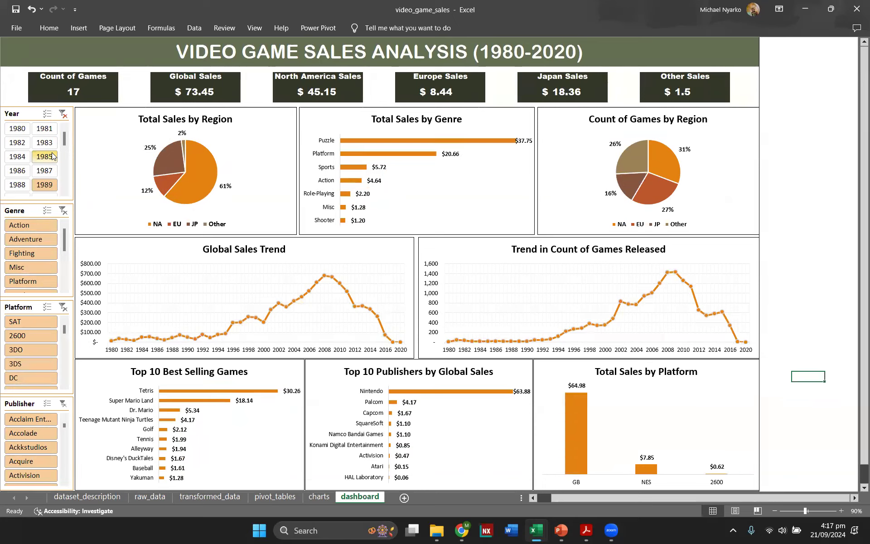
click(63, 114)
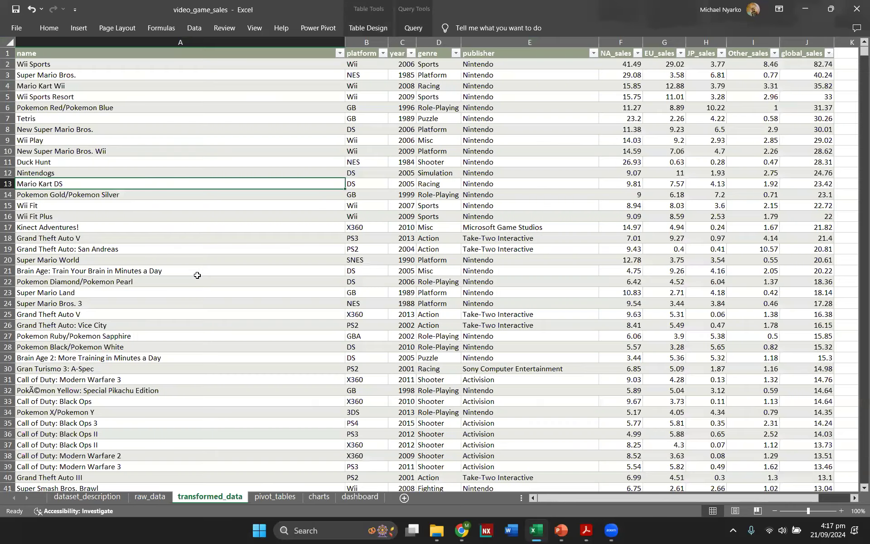
Step: Browse the reference transformed_data sheet, minimize the workbook, and present the About dataset and Common mistakes slides
scroll(585, 338, down, 4)
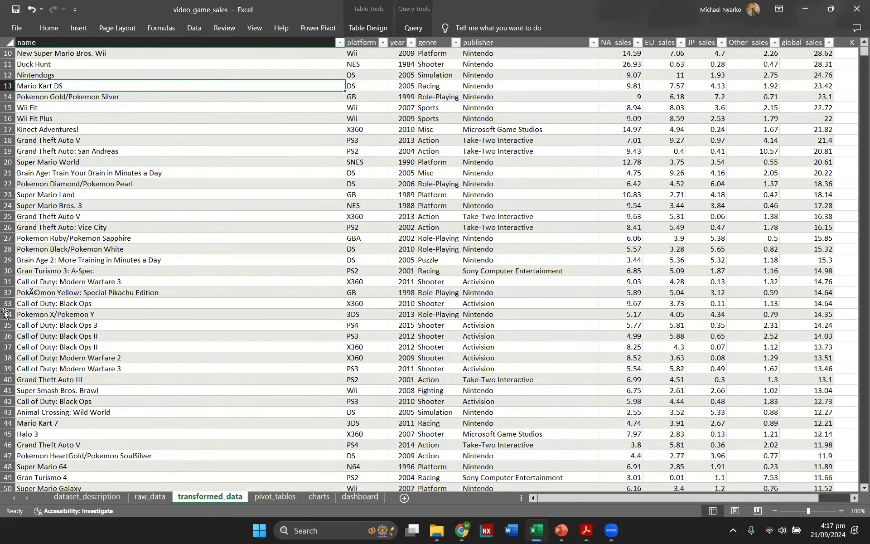
scroll(601, 335, up, 4)
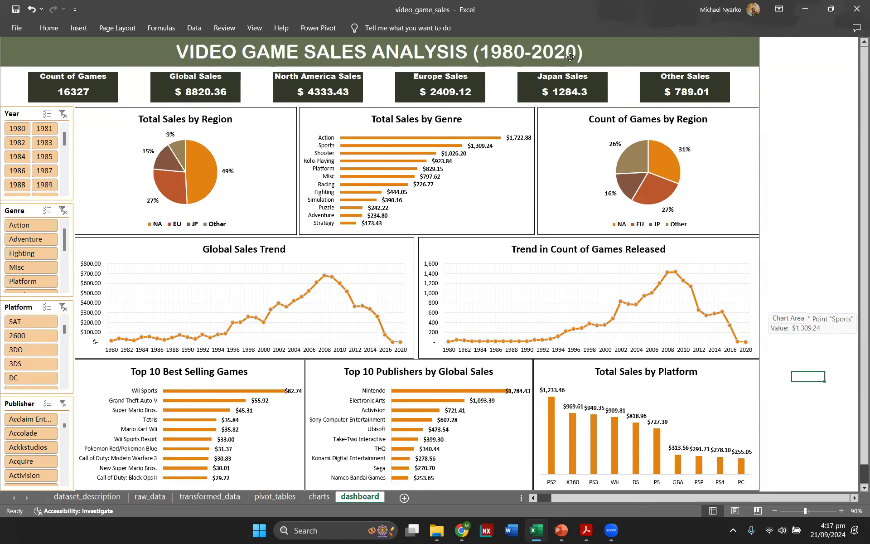
click(813, 4)
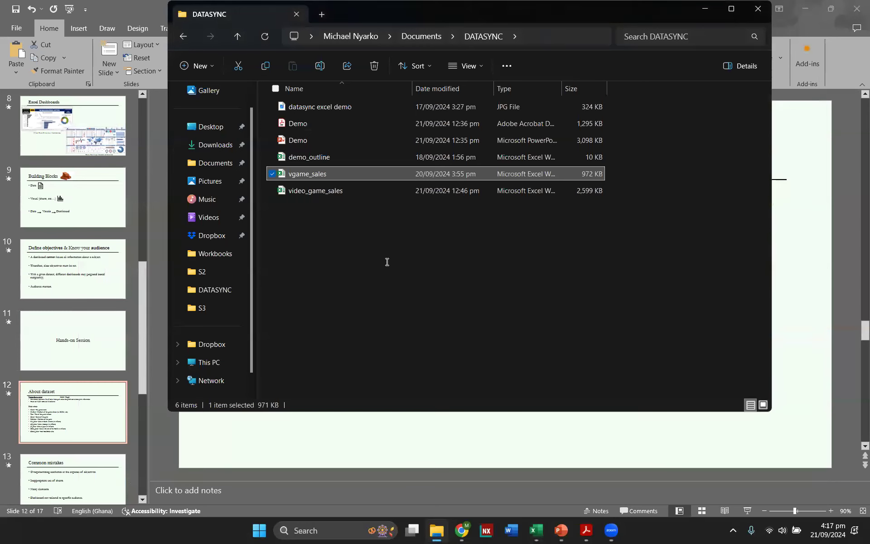
click(146, 447)
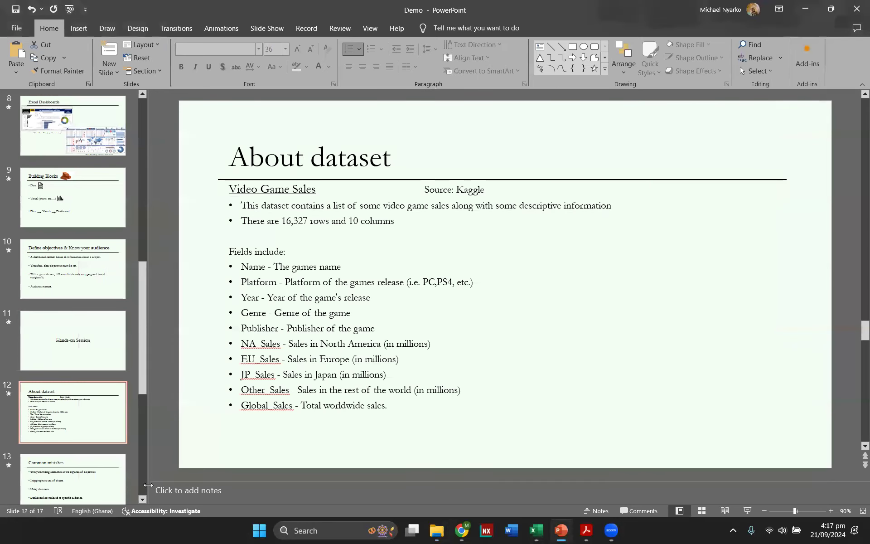
click(748, 510)
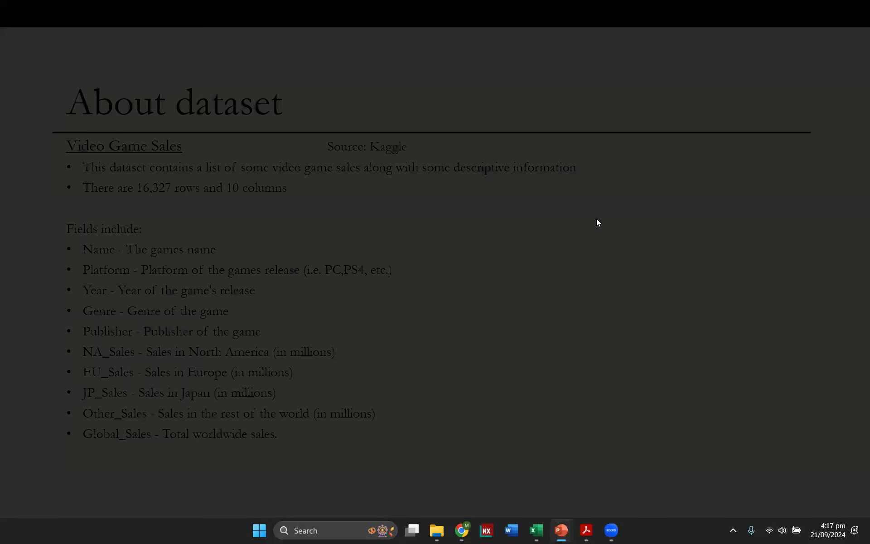
key(Right)
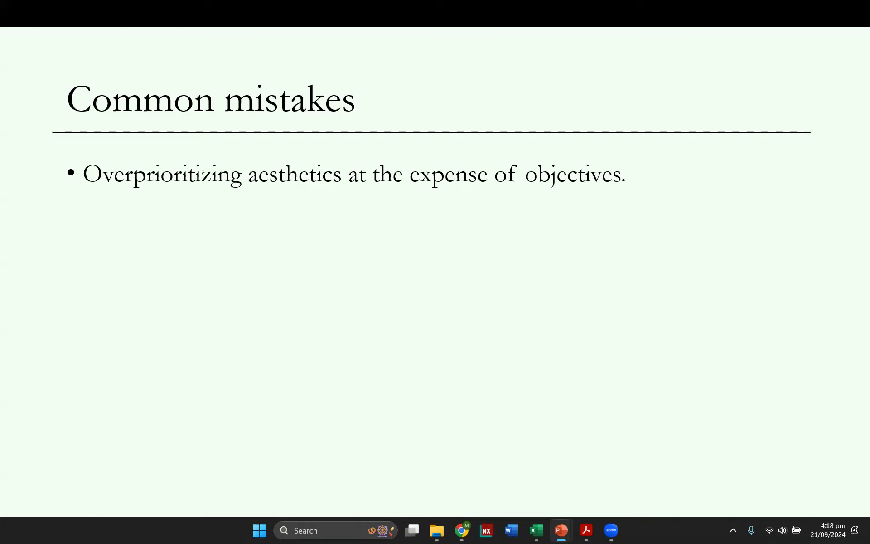
key(Right)
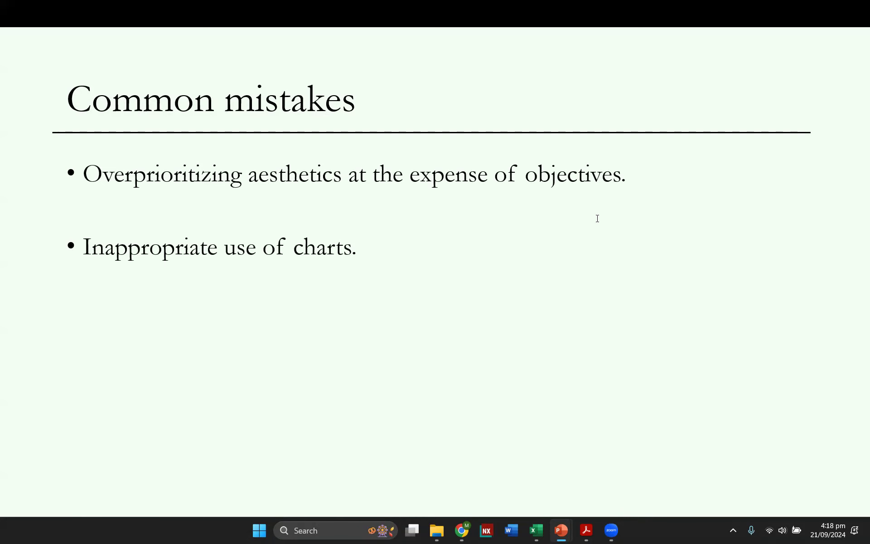
key(Escape)
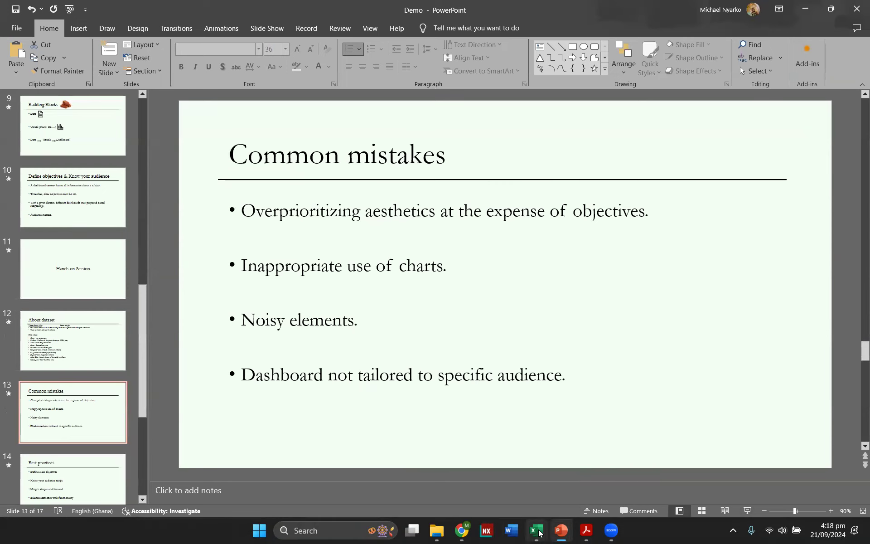
Step: Return to the vgame_sales workbook and open its dashboard sheet
mouse_move(538, 533)
click(596, 458)
scroll(291, 410, down, 3)
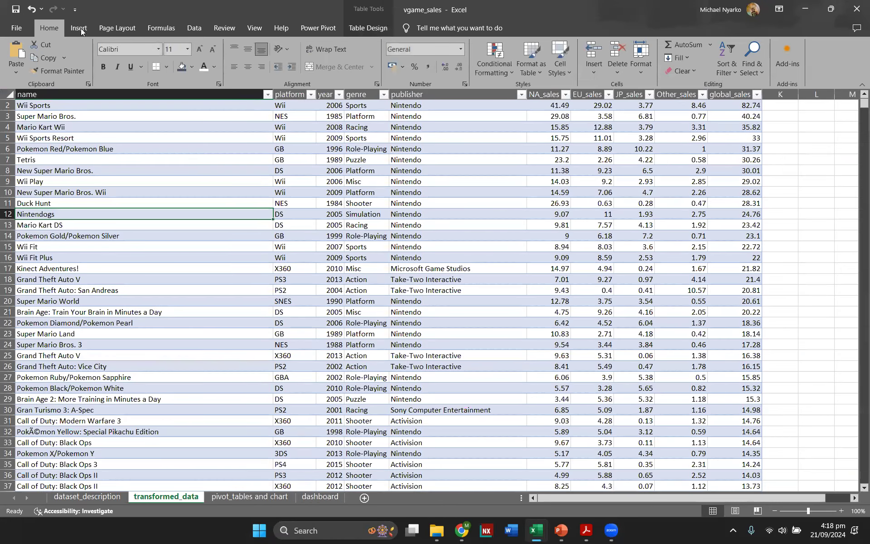
click(322, 497)
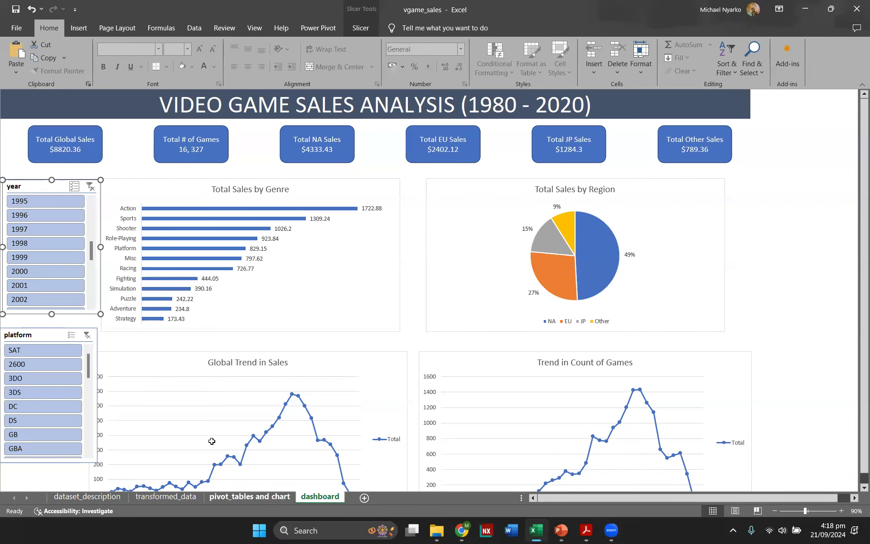
Step: Insert a pie PivotChart from the global_by_years pivot table and move it below the global sales line chart
click(247, 497)
scroll(128, 362, down, 3)
scroll(140, 263, up, 5)
scroll(140, 265, up, 2)
click(176, 257)
click(377, 27)
click(663, 58)
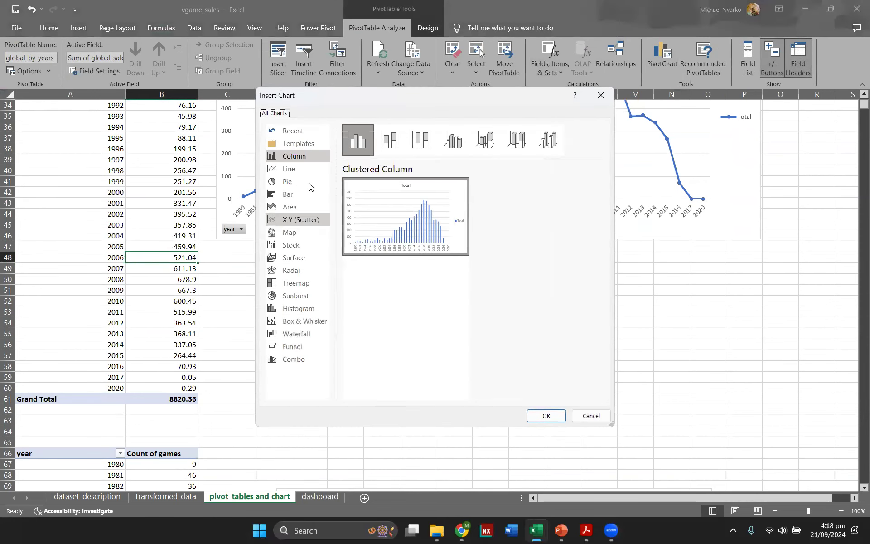
click(303, 182)
click(545, 416)
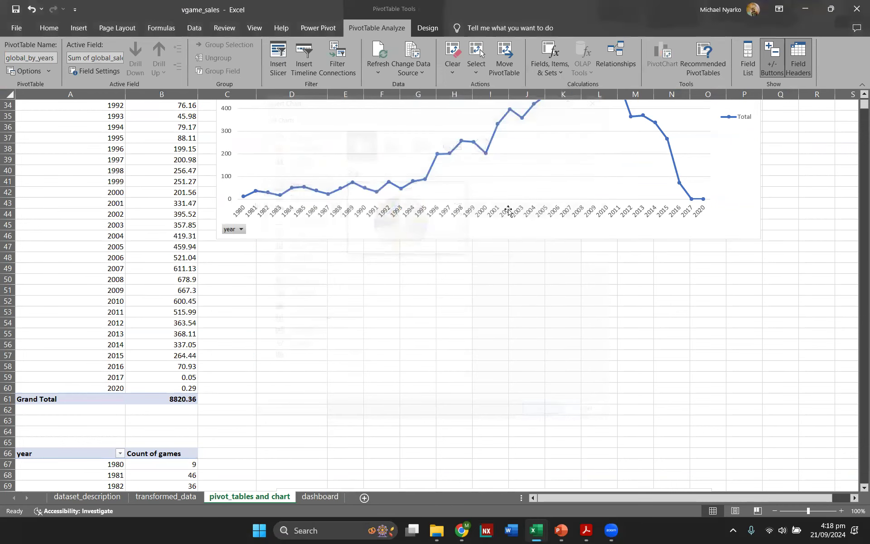
scroll(604, 429, down, 1)
drag(574, 343, 752, 503)
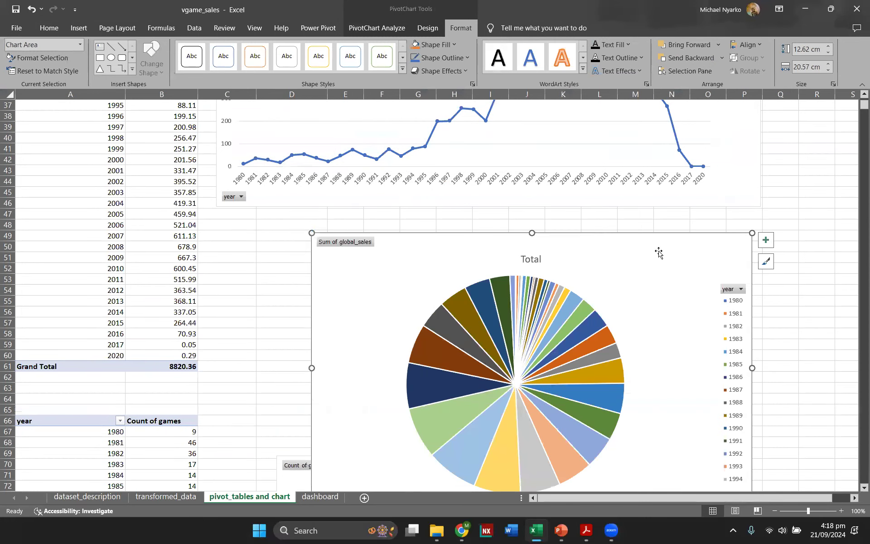
scroll(604, 291, down, 2)
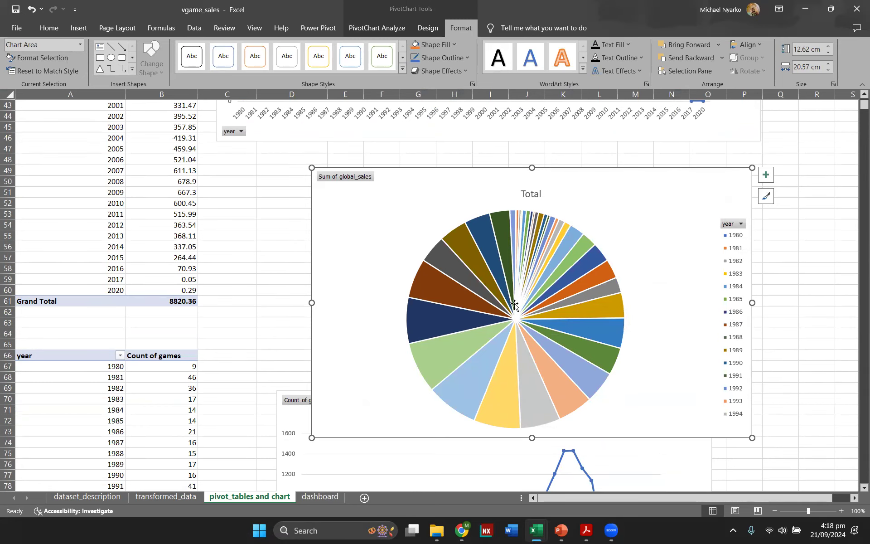
scroll(515, 306, up, 5)
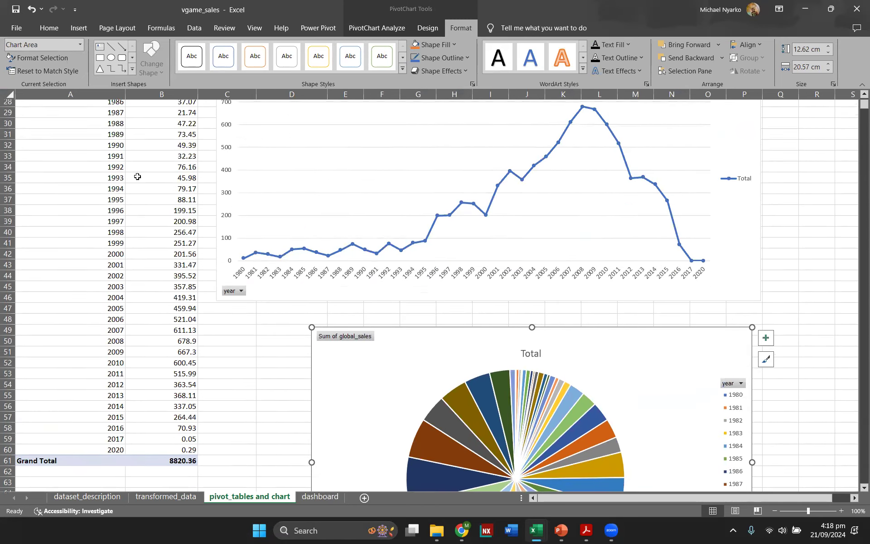
scroll(138, 176, up, 4)
scroll(135, 171, down, 5)
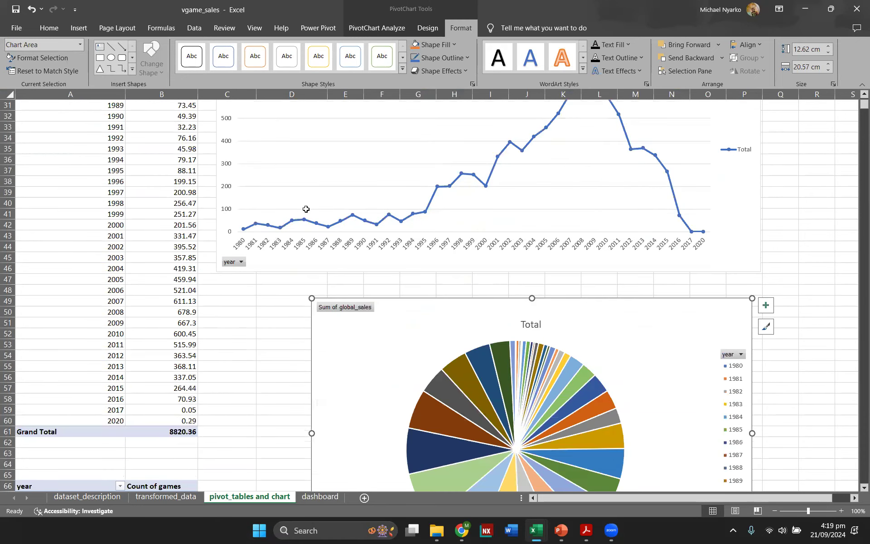
scroll(306, 209, down, 3)
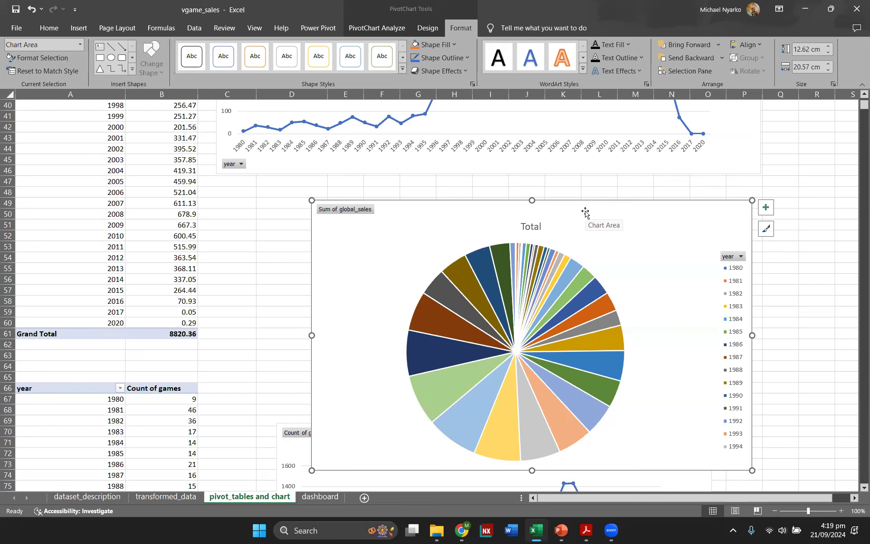
Step: Switch back to the slideshow and reveal the final Common mistakes bullet
click(562, 530)
click(748, 511)
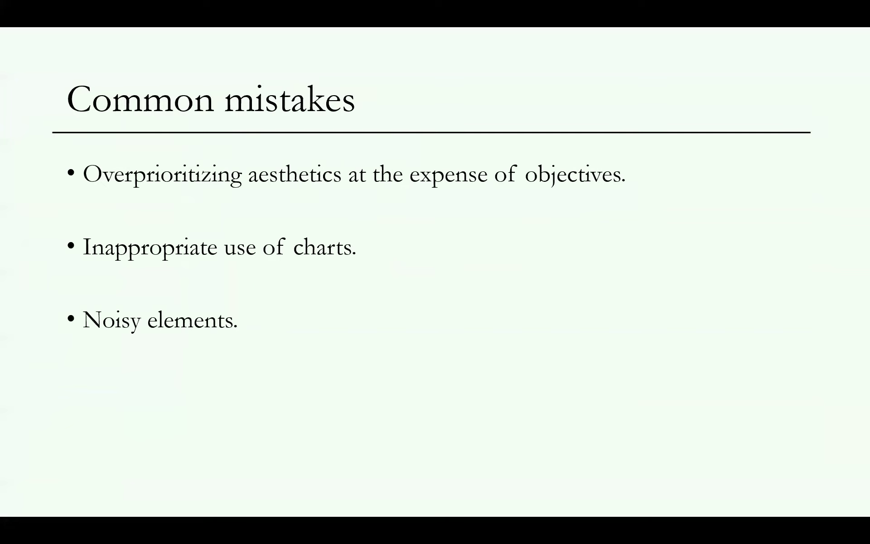
key(Right)
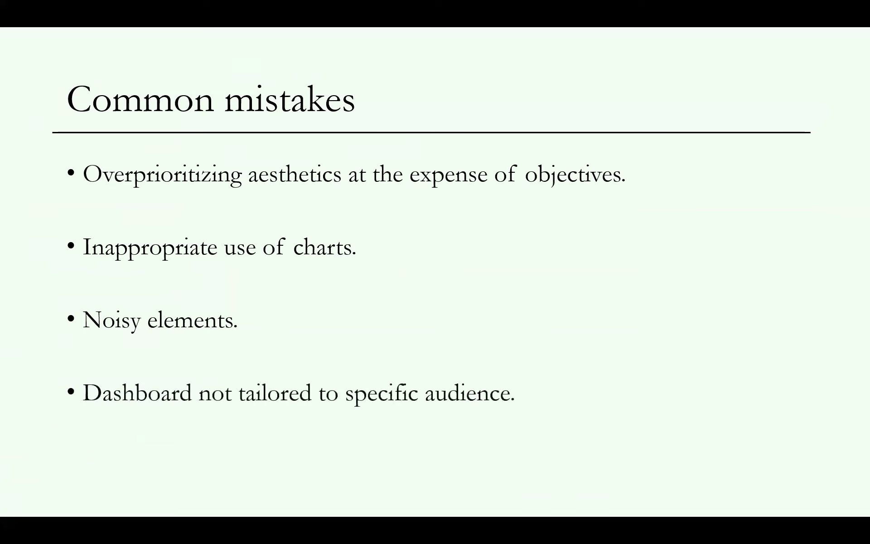